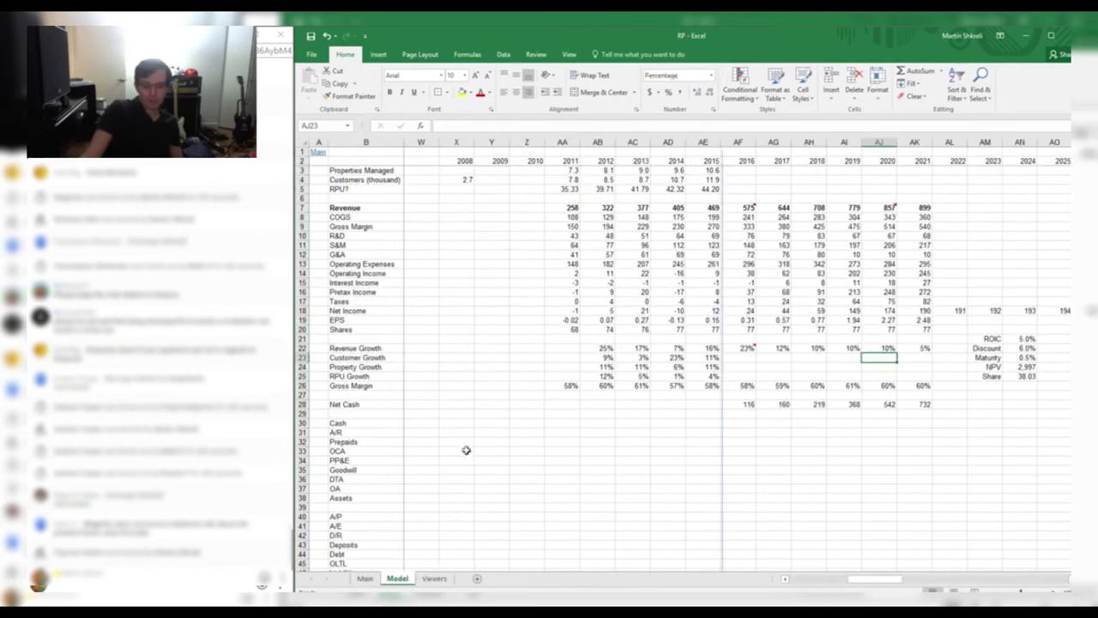
Glance over the annual forecast columns, return to the first quarterly columns and examine the Revenue Growth row
{"action": "left_click_drag", "start_coordinate": [531, 413], "coordinate": [944, 374]}
{"action": "left_click", "coordinate": [792, 374]}
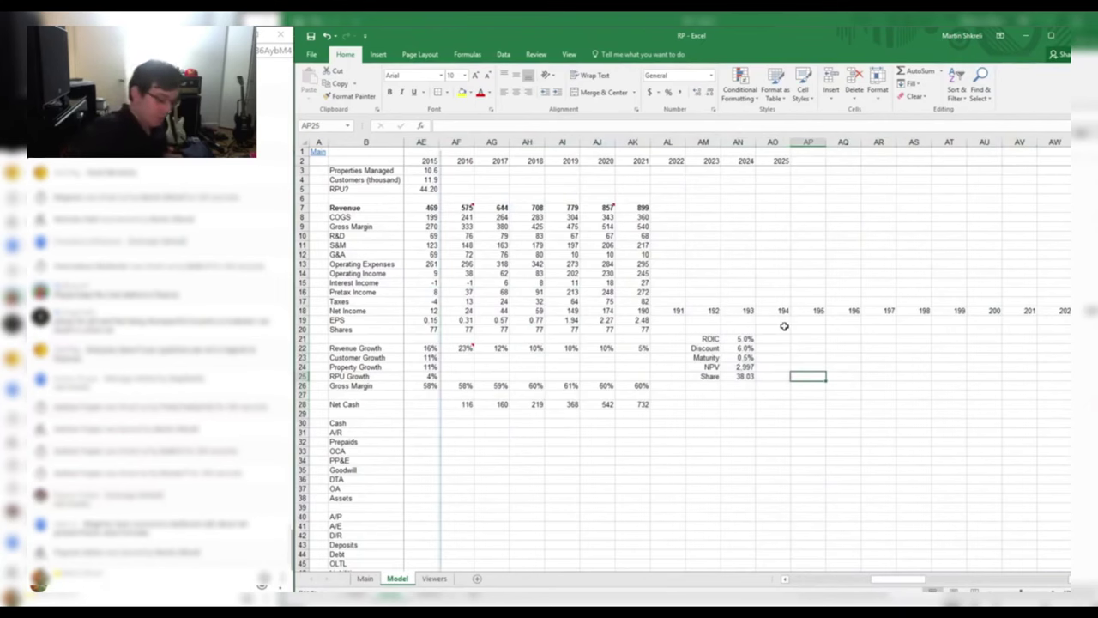
{"action": "key", "text": "ctrl+Home"}
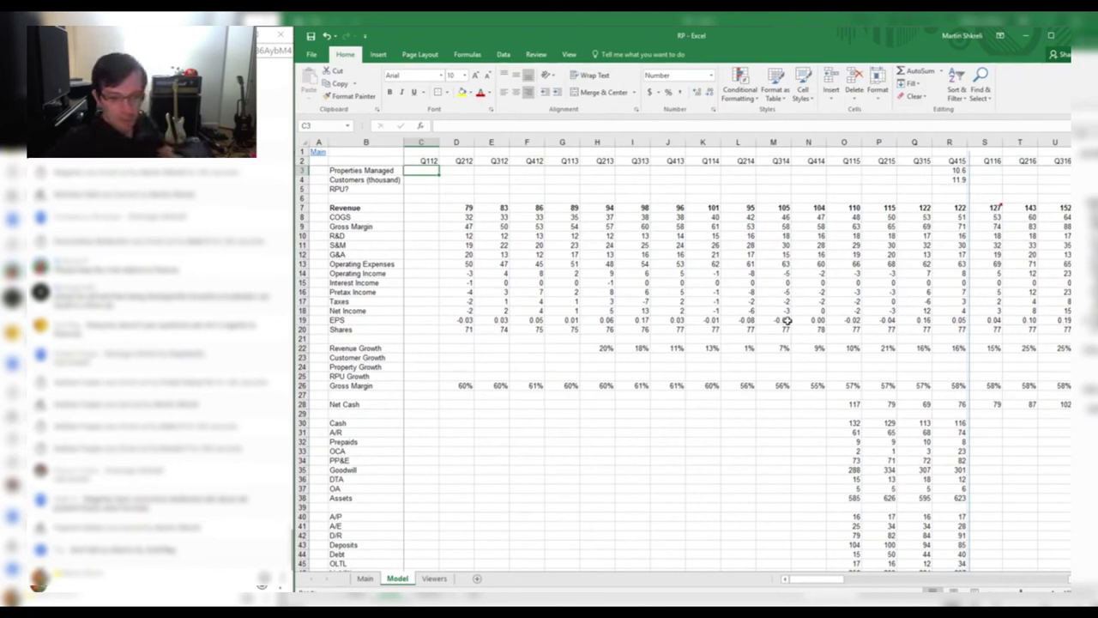
{"action": "key", "text": "Right"}
{"action": "key", "text": "Right"}
{"action": "key", "text": "Right"}
{"action": "key", "text": "Right"}
{"action": "key", "text": "Right"}
{"action": "key", "text": "Down"}
{"action": "key", "text": "Down"}
{"action": "key", "text": "Down"}
{"action": "key", "text": "Down"}
{"action": "key", "text": "Down"}
{"action": "key", "text": "Up"}
{"action": "key", "text": "ctrl+Down"}
{"action": "key", "text": "ctrl+Up"}
{"action": "key", "text": "ctrl+Down"}
{"action": "key", "text": "Down"}
{"action": "key", "text": "Down"}
{"action": "key", "text": "Right"}
{"action": "key", "text": "Right"}
{"action": "key", "text": "Right"}
{"action": "key", "text": "Right"}
{"action": "key", "text": "Right"}
{"action": "key", "text": "Right"}
{"action": "key", "text": "Right"}
{"action": "key", "text": "Right"}
{"action": "key", "text": "Right"}
{"action": "key", "text": "Right"}
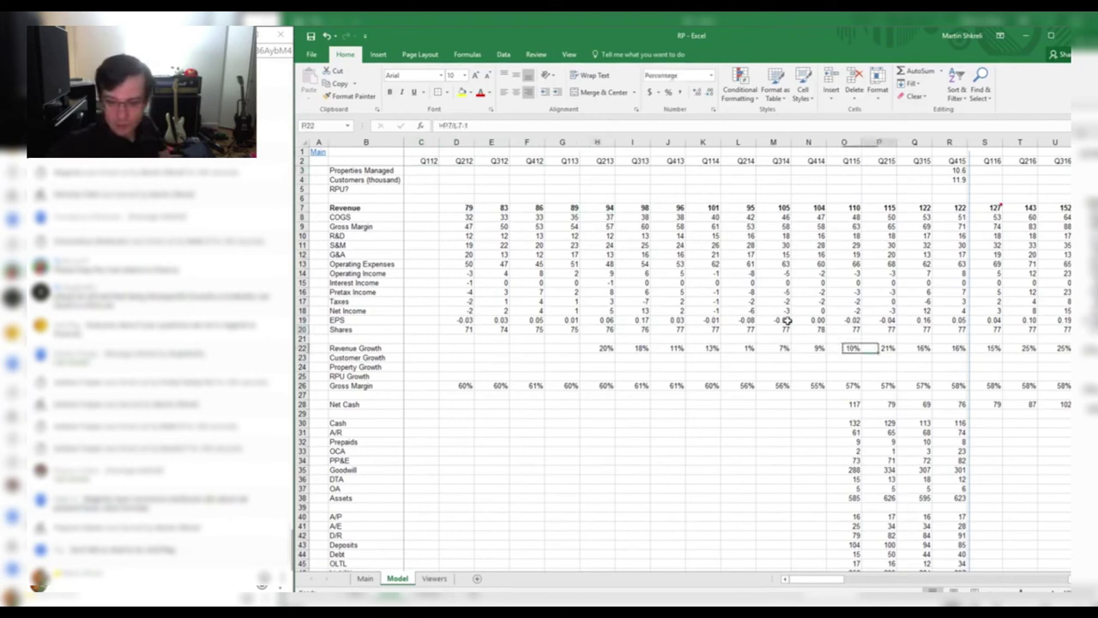
Review the quarterly revenue growth figures cell by cell between Q213 and Q415
{"action": "key", "text": "Left"}
{"action": "key", "text": "Left"}
{"action": "key", "text": "Left"}
{"action": "key", "text": "Left"}
{"action": "key", "text": "Left"}
{"action": "key", "text": "Left"}
{"action": "key", "text": "Left"}
{"action": "key", "text": "Left"}
{"action": "key", "text": "Left"}
{"action": "key", "text": "Left"}
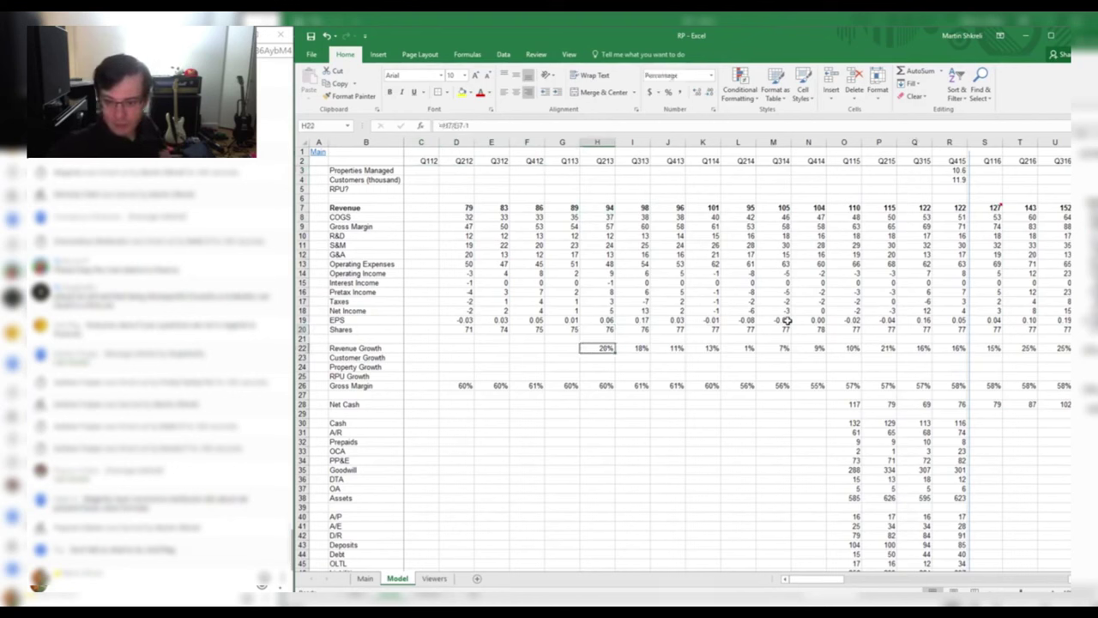
{"action": "key", "text": "Right"}
{"action": "key", "text": "Right"}
{"action": "key", "text": "Right"}
{"action": "key", "text": "Right"}
{"action": "key", "text": "Right"}
{"action": "key", "text": "Right"}
{"action": "key", "text": "Right"}
{"action": "key", "text": "Right"}
{"action": "key", "text": "Right"}
{"action": "key", "text": "Right"}
{"action": "key", "text": "Right"}
{"action": "key", "text": "Left"}
{"action": "key", "text": "Left"}
{"action": "key", "text": "Left"}
{"action": "key", "text": "Left"}
{"action": "key", "text": "Left"}
{"action": "key", "text": "Left"}
{"action": "key", "text": "Left"}
{"action": "key", "text": "Left"}
{"action": "key", "text": "Left"}
{"action": "key", "text": "Left"}
{"action": "key", "text": "Left"}
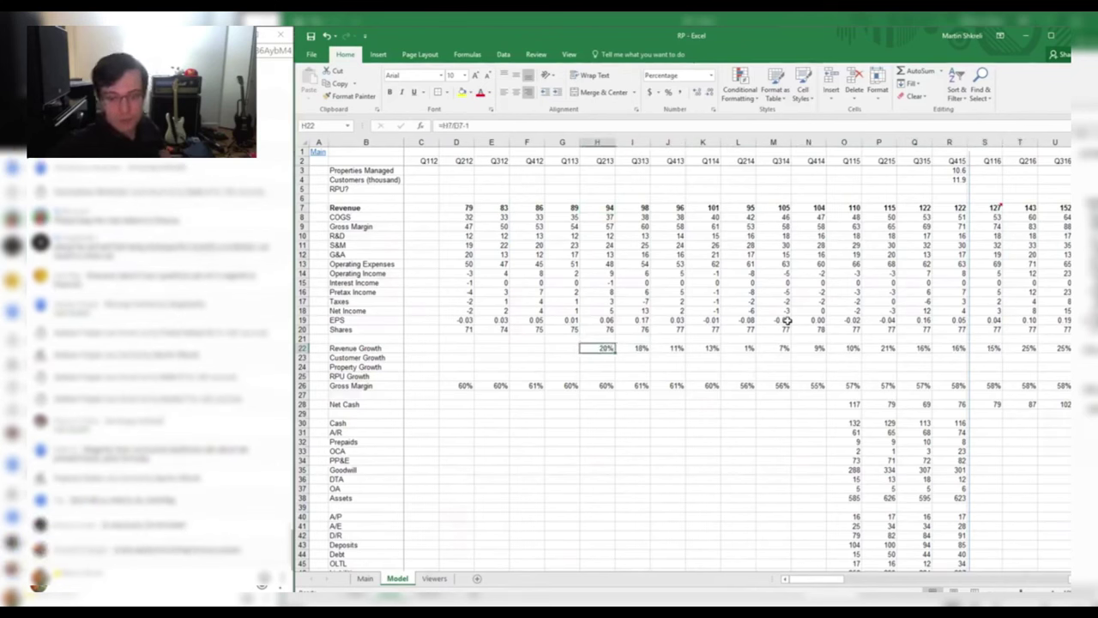
Select the Revenue Growth cells from Q213 through Q415
{"action": "key", "text": "shift+Right"}
{"action": "key", "text": "shift+Right"}
{"action": "key", "text": "shift+Right"}
{"action": "key", "text": "shift+Right"}
{"action": "key", "text": "shift+Right"}
{"action": "key", "text": "shift+Right"}
{"action": "key", "text": "shift+Right"}
{"action": "key", "text": "shift+Right"}
{"action": "key", "text": "shift+Right"}
{"action": "key", "text": "shift+Right"}
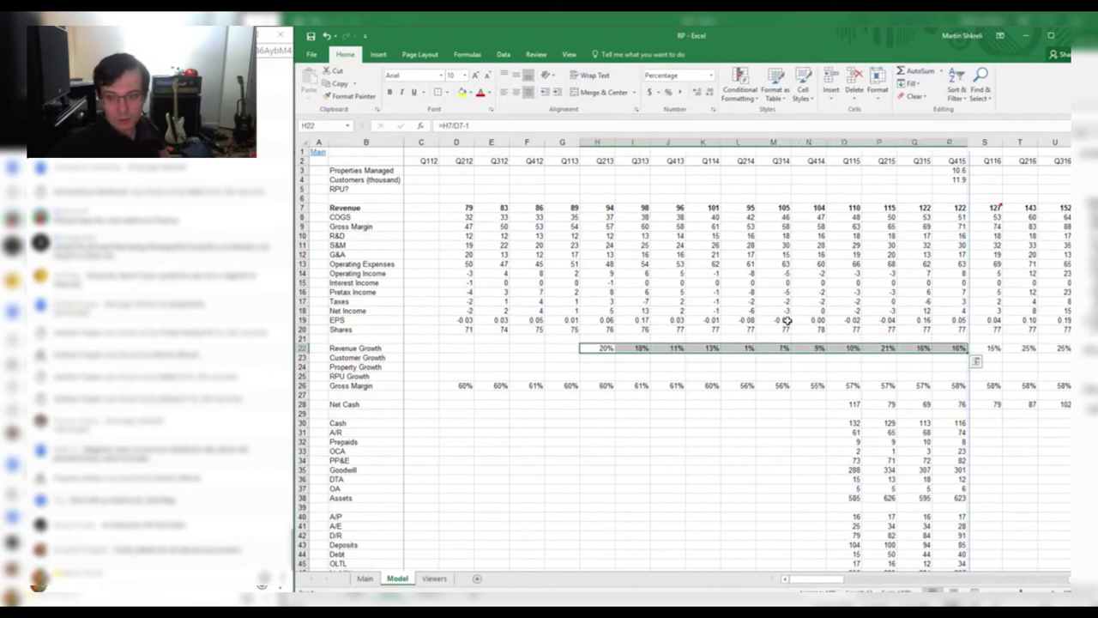
Inspect the formula behind the Q214 revenue growth, leave it as is and continue along the row to Q116
{"action": "key", "text": "Right"}
{"action": "key", "text": "Right"}
{"action": "key", "text": "Right"}
{"action": "key", "text": "Right"}
{"action": "key", "text": "F2"}
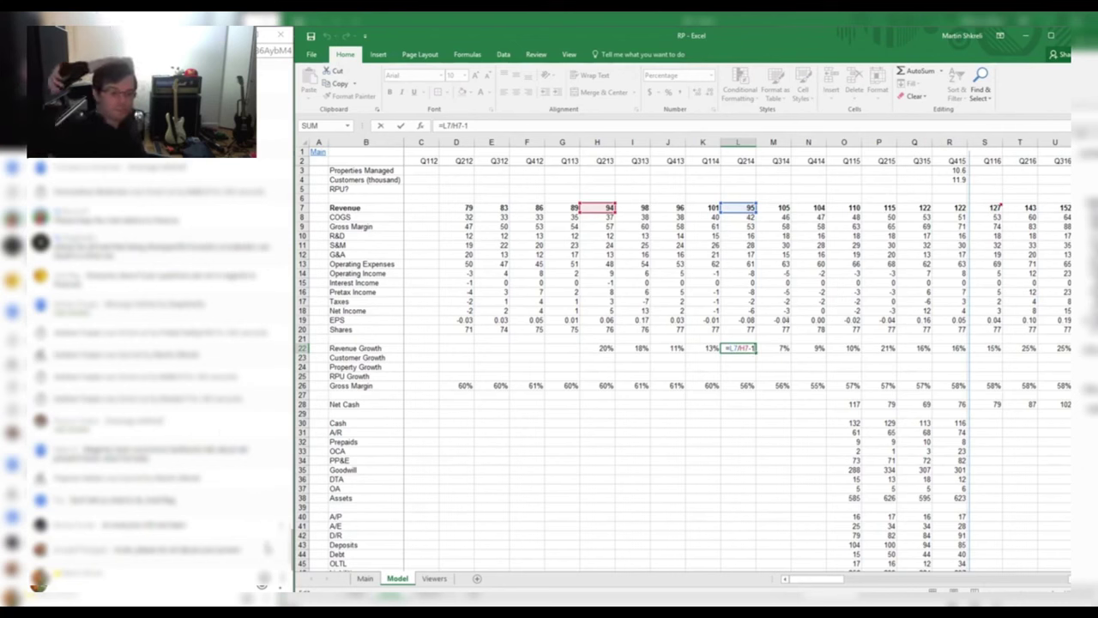
{"action": "left_click", "coordinate": [269, 558]}
{"action": "left_click", "coordinate": [270, 556]}
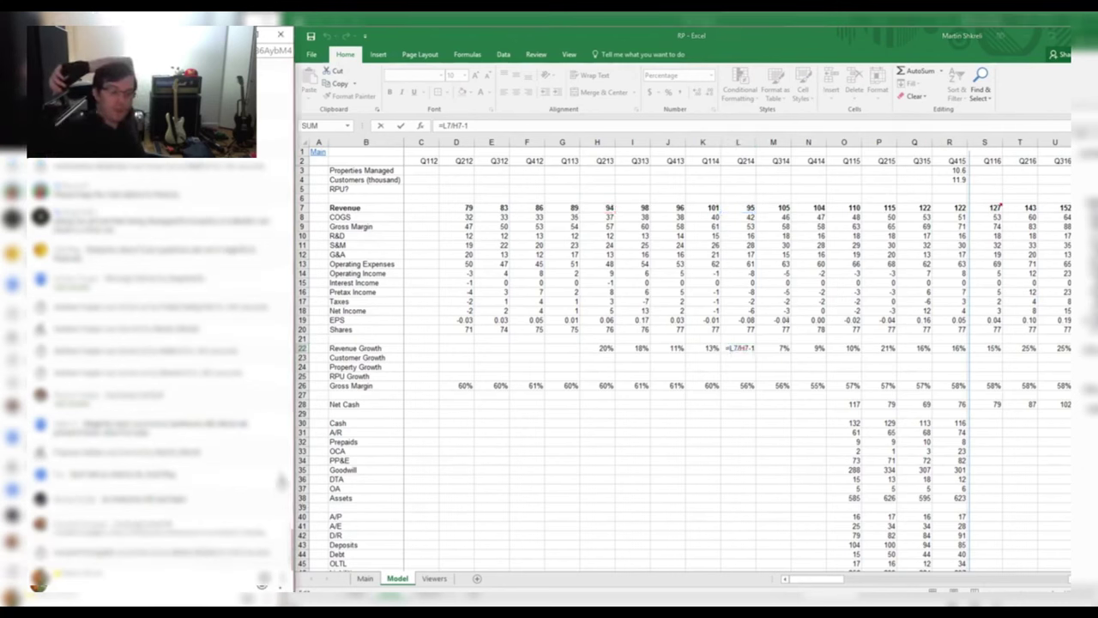
{"action": "left_click", "coordinate": [635, 383]}
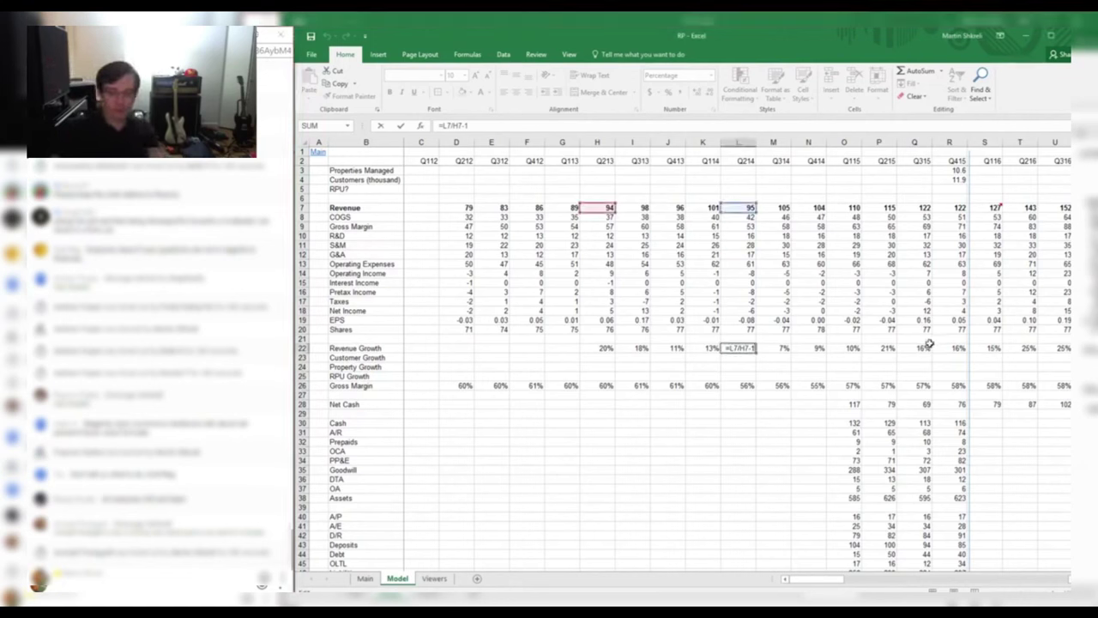
{"action": "key", "text": "Tab"}
{"action": "key", "text": "Tab"}
{"action": "key", "text": "Tab"}
{"action": "key", "text": "Tab"}
{"action": "key", "text": "Tab"}
{"action": "key", "text": "Tab"}
{"action": "key", "text": "Tab"}
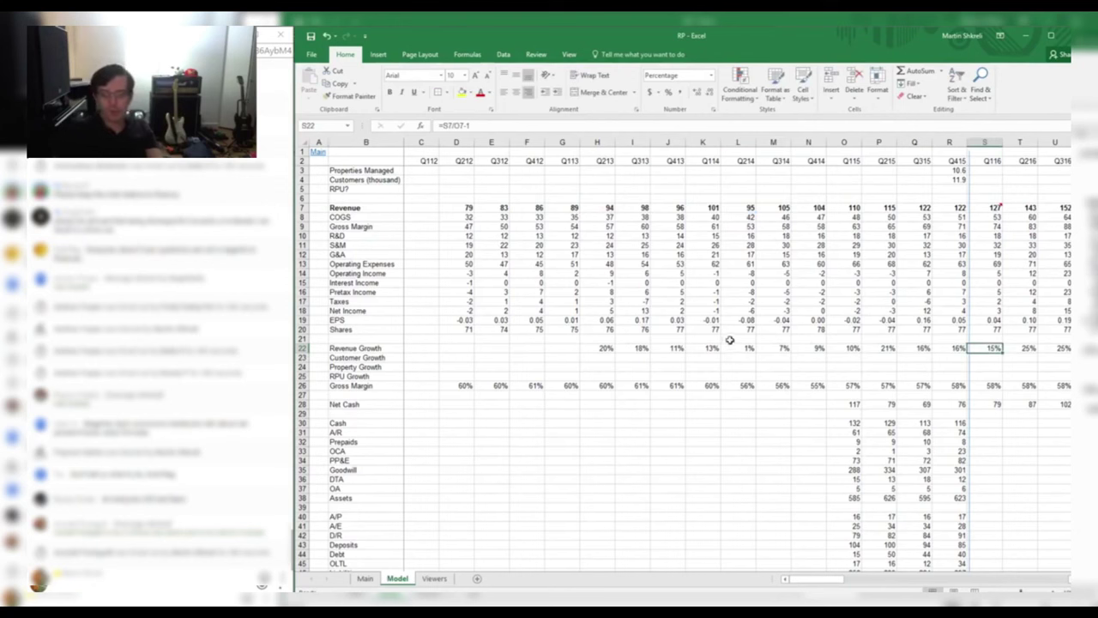
Reselect the revenue growth range Q213 to Q415, and continue across to the 2015 annual column
{"action": "left_click_drag", "start_coordinate": [605, 349], "coordinate": [946, 352]}
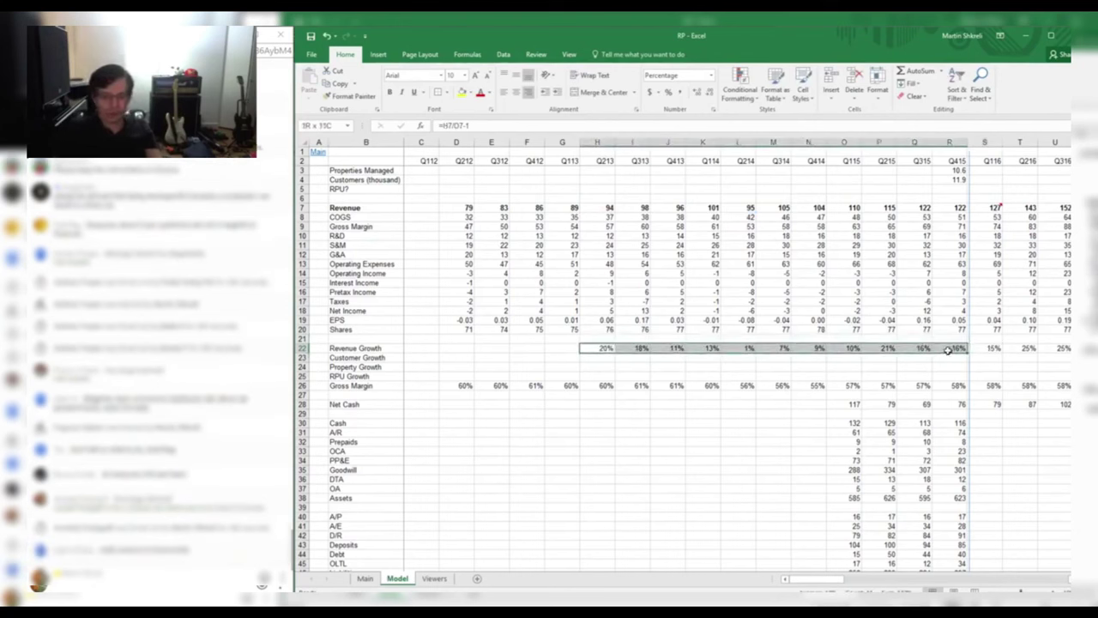
{"action": "left_click", "coordinate": [945, 340]}
{"action": "key", "text": "Right"}
{"action": "key", "text": "Right"}
{"action": "key", "text": "Right"}
{"action": "key", "text": "Right"}
{"action": "key", "text": "Right"}
{"action": "key", "text": "Right"}
{"action": "key", "text": "Right"}
{"action": "key", "text": "Right"}
{"action": "key", "text": "Right"}
{"action": "key", "text": "Right"}
{"action": "key", "text": "Right"}
{"action": "key", "text": "Right"}
{"action": "key", "text": "Right"}
{"action": "key", "text": "Right"}
Read the comment on the Q116 revenue, and check the Q415 Net Cash and A/R cells
{"action": "mouse_move", "coordinate": [643, 206]}
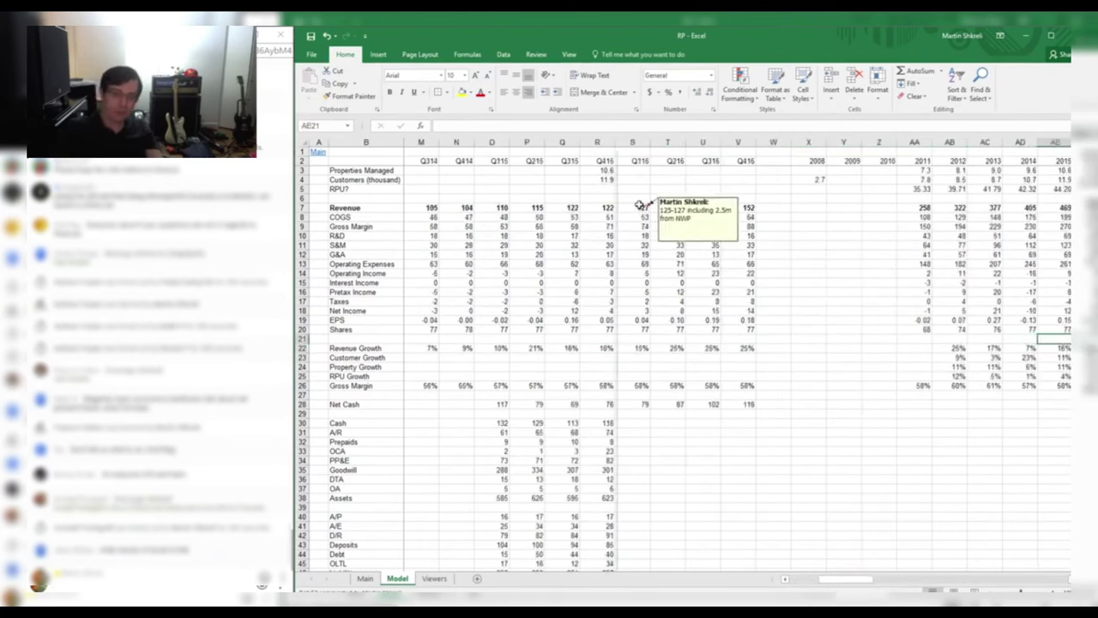
{"action": "left_click", "coordinate": [637, 206]}
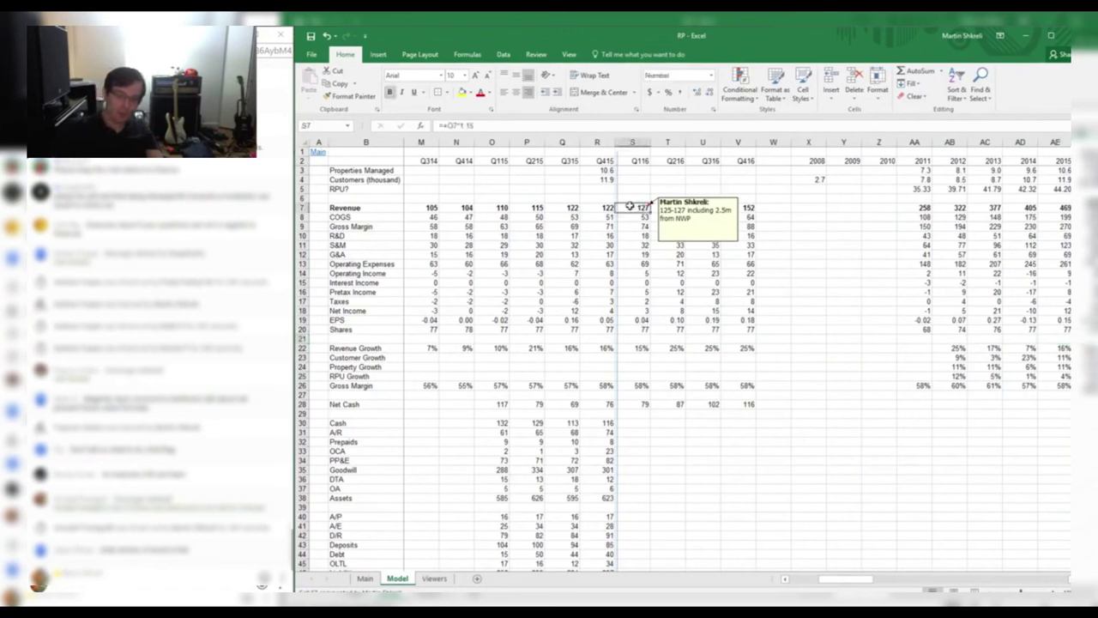
{"action": "left_click", "coordinate": [609, 403]}
{"action": "scroll", "coordinate": [609, 404], "scroll_direction": "down", "scroll_amount": 1}
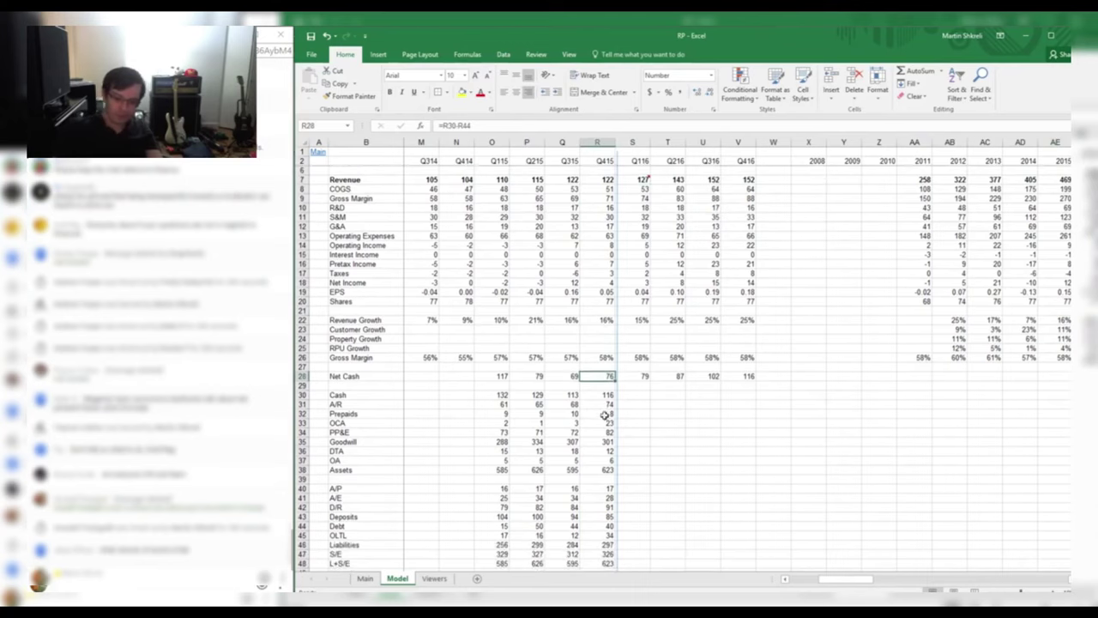
{"action": "left_click", "coordinate": [607, 404]}
{"action": "scroll", "coordinate": [699, 360], "scroll_direction": "up", "scroll_amount": 1}
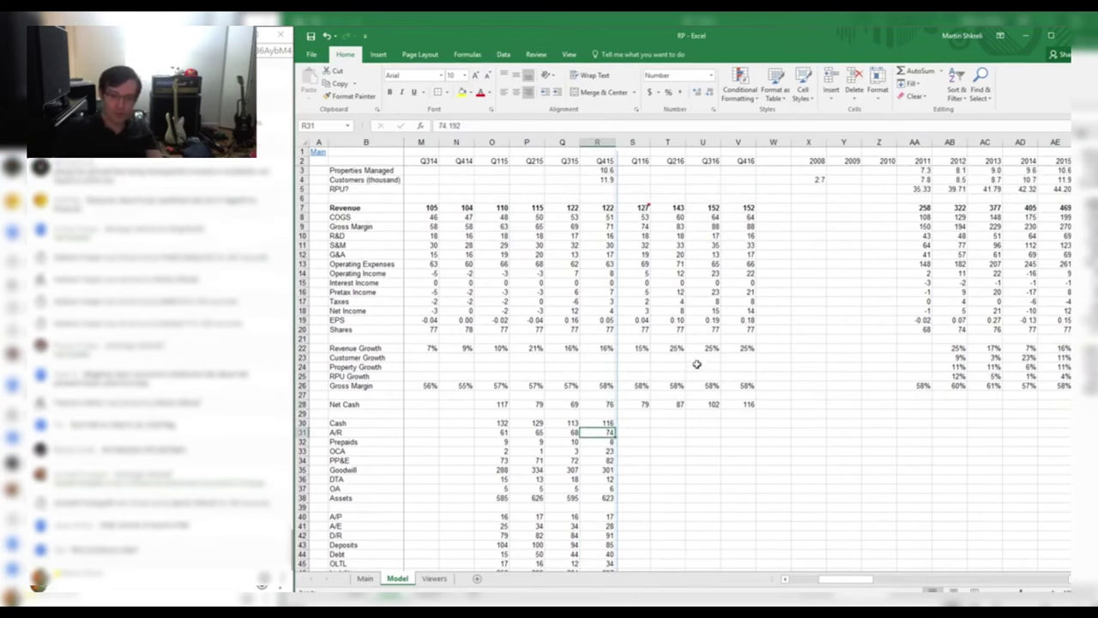
Find the free cash flow rows below the cash flow statement and select the FCF values for Q115 to Q415
{"action": "scroll", "coordinate": [699, 352], "scroll_direction": "down", "scroll_amount": 1}
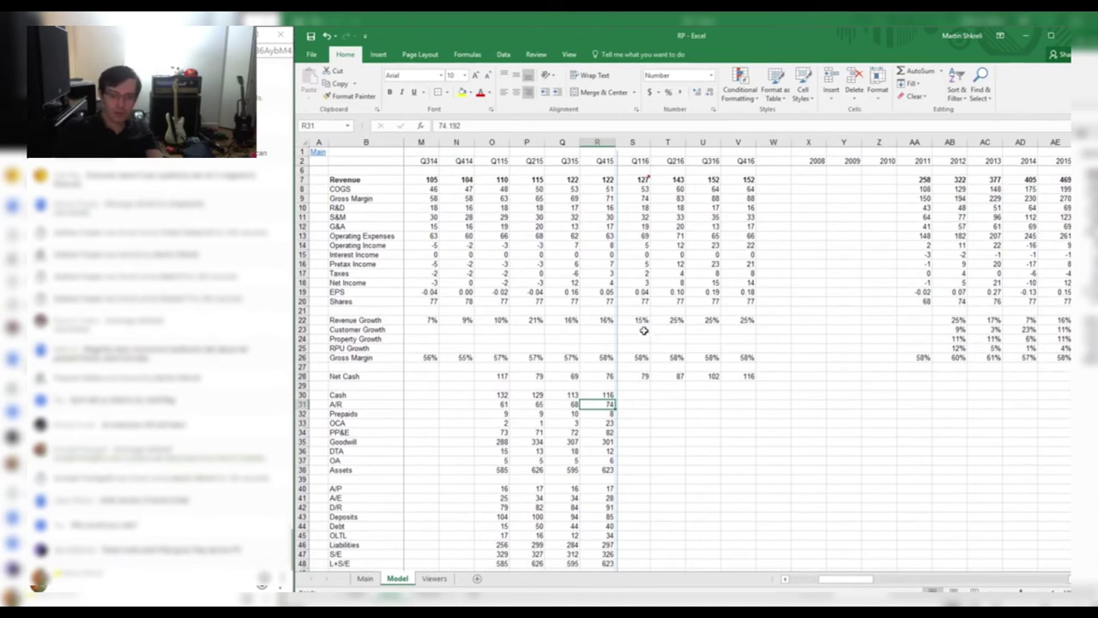
{"action": "scroll", "coordinate": [644, 331], "scroll_direction": "down", "scroll_amount": 7}
{"action": "scroll", "coordinate": [634, 339], "scroll_direction": "down", "scroll_amount": 6}
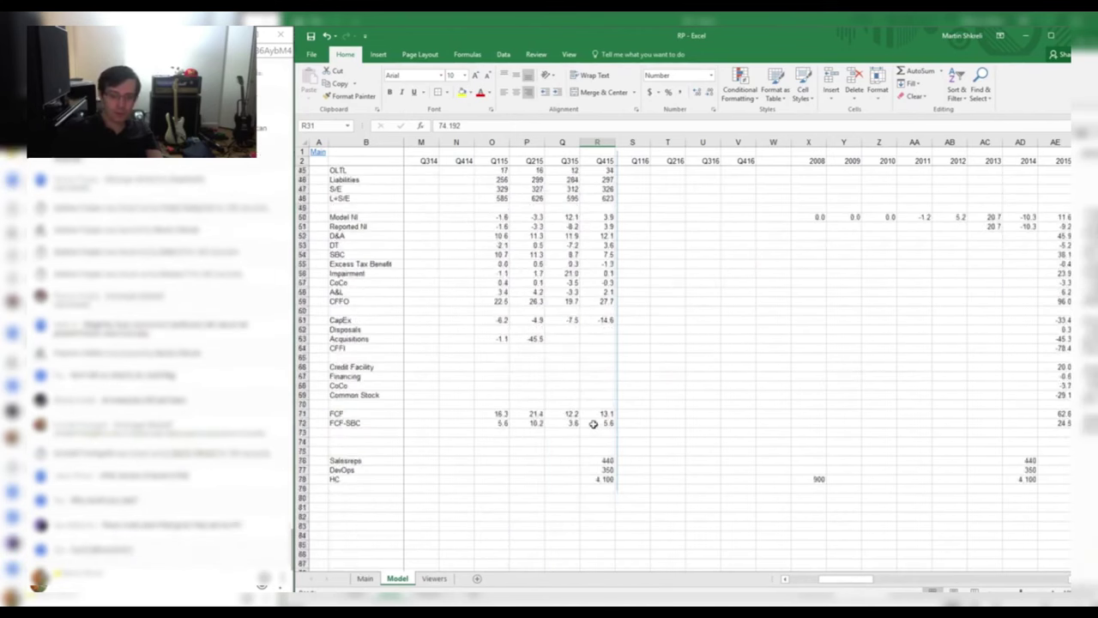
{"action": "left_click_drag", "start_coordinate": [592, 423], "coordinate": [463, 478]}
{"action": "left_click_drag", "start_coordinate": [473, 415], "coordinate": [594, 404]}
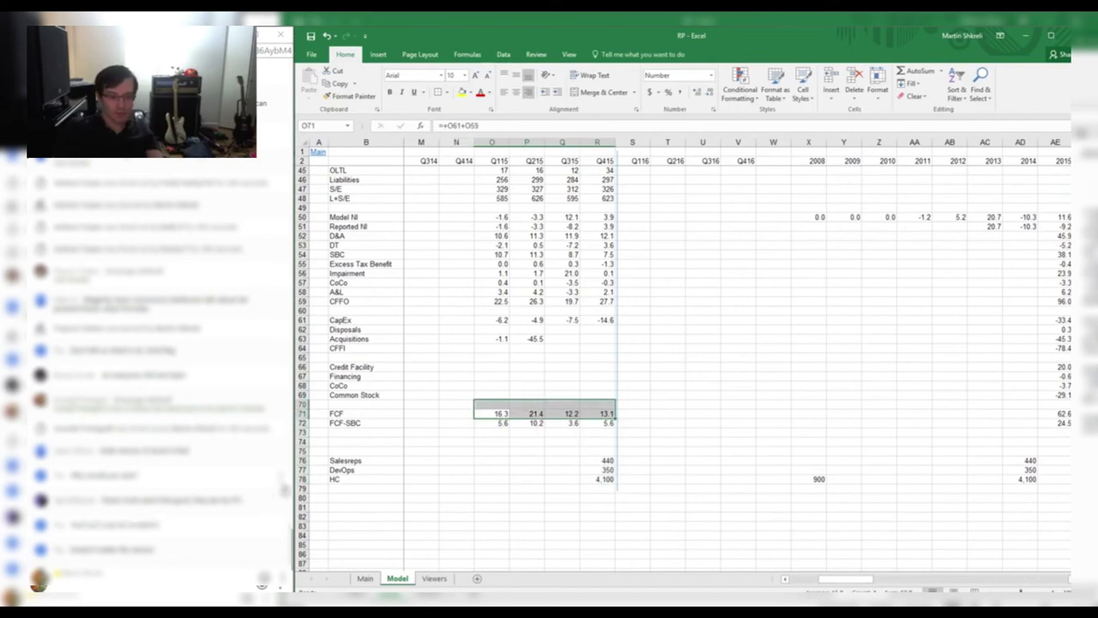
{"action": "left_click", "coordinate": [282, 479]}
{"action": "left_click", "coordinate": [277, 552]}
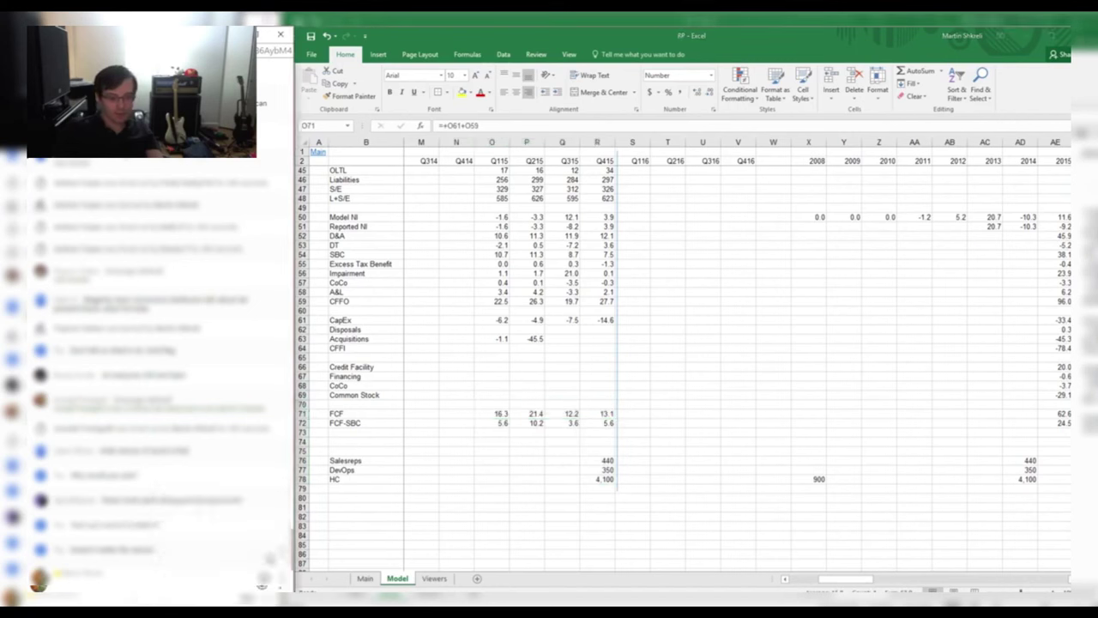
{"action": "left_click", "coordinate": [601, 380]}
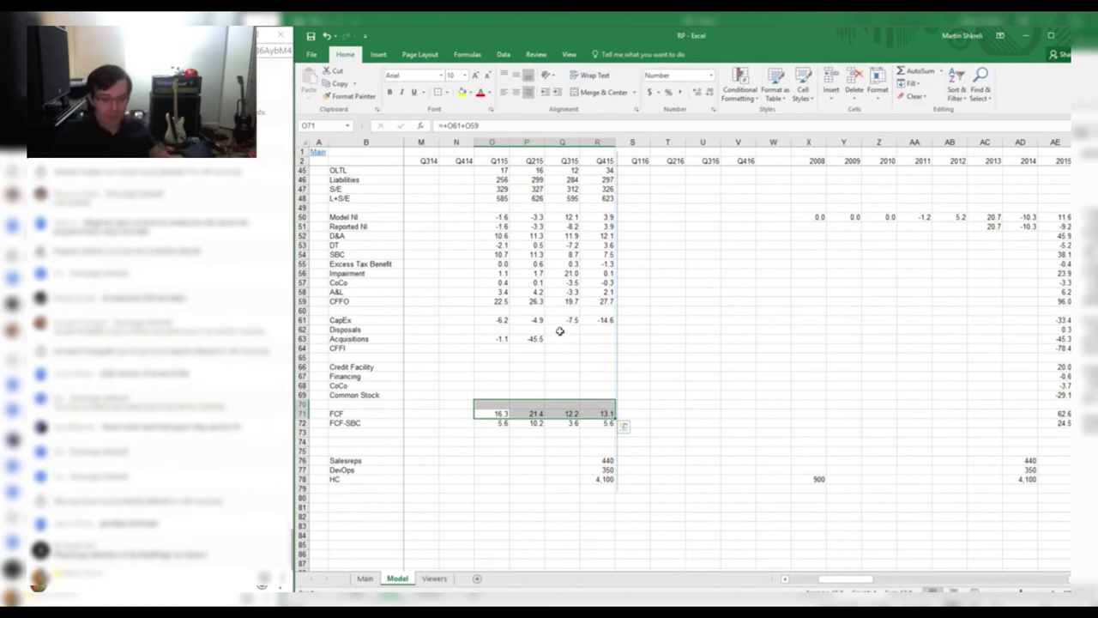
Select the SBC values for Q115 to Q415 and compare them with the Net Income of the same quarters
{"action": "scroll", "coordinate": [592, 311], "scroll_direction": "up", "scroll_amount": 1}
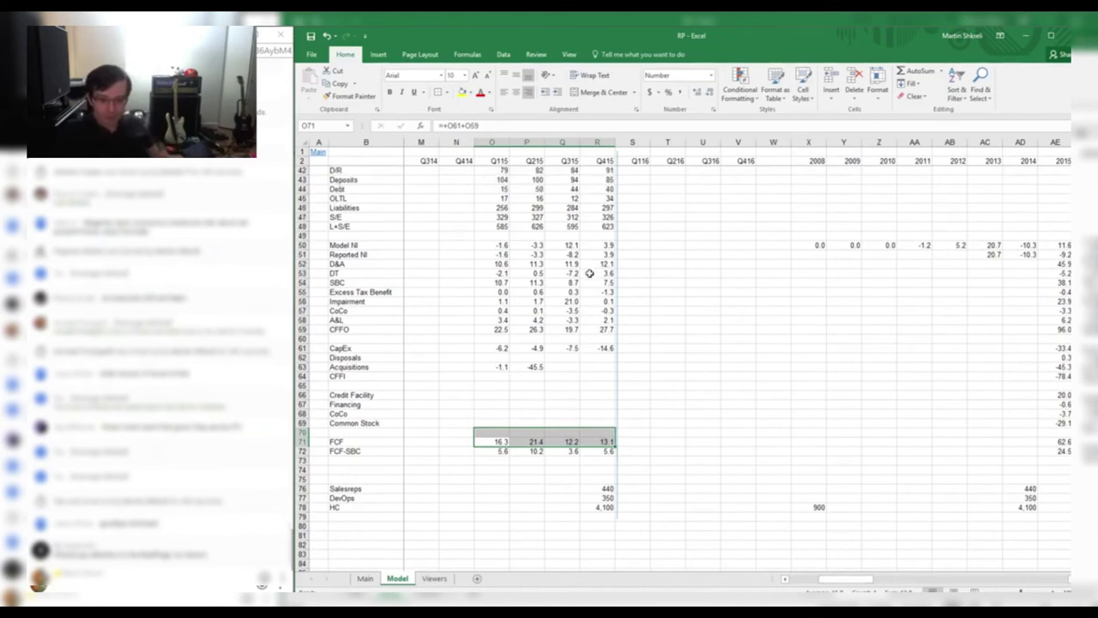
{"action": "left_click_drag", "start_coordinate": [603, 285], "coordinate": [492, 283]}
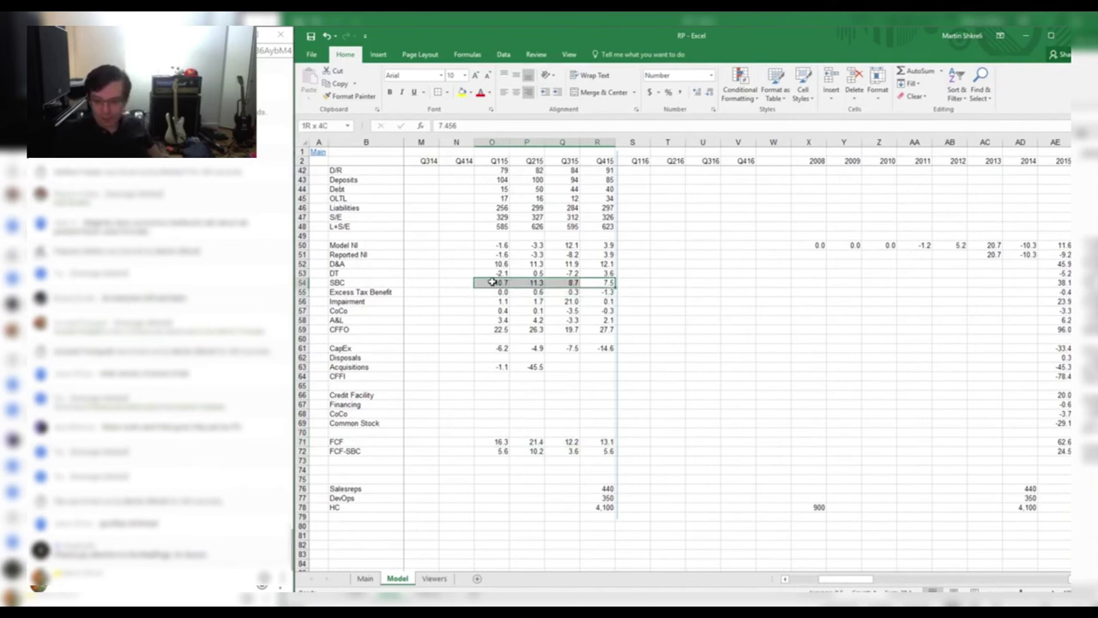
{"action": "left_click_drag", "start_coordinate": [491, 283], "coordinate": [492, 283]}
{"action": "scroll", "coordinate": [544, 314], "scroll_direction": "up", "scroll_amount": 14}
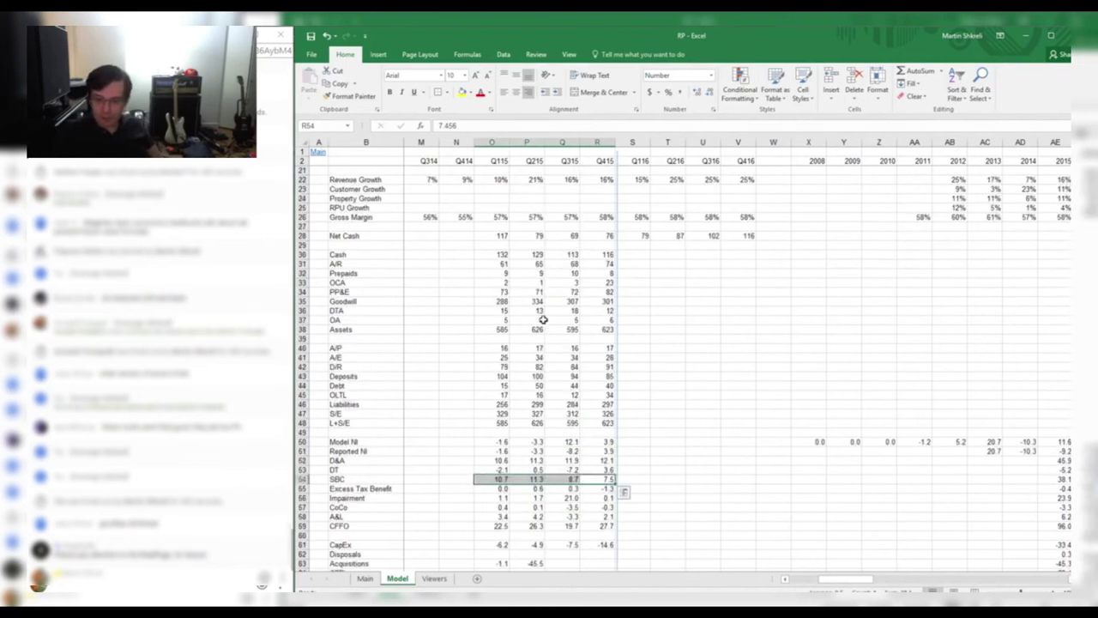
{"action": "left_click_drag", "start_coordinate": [598, 310], "coordinate": [491, 310]}
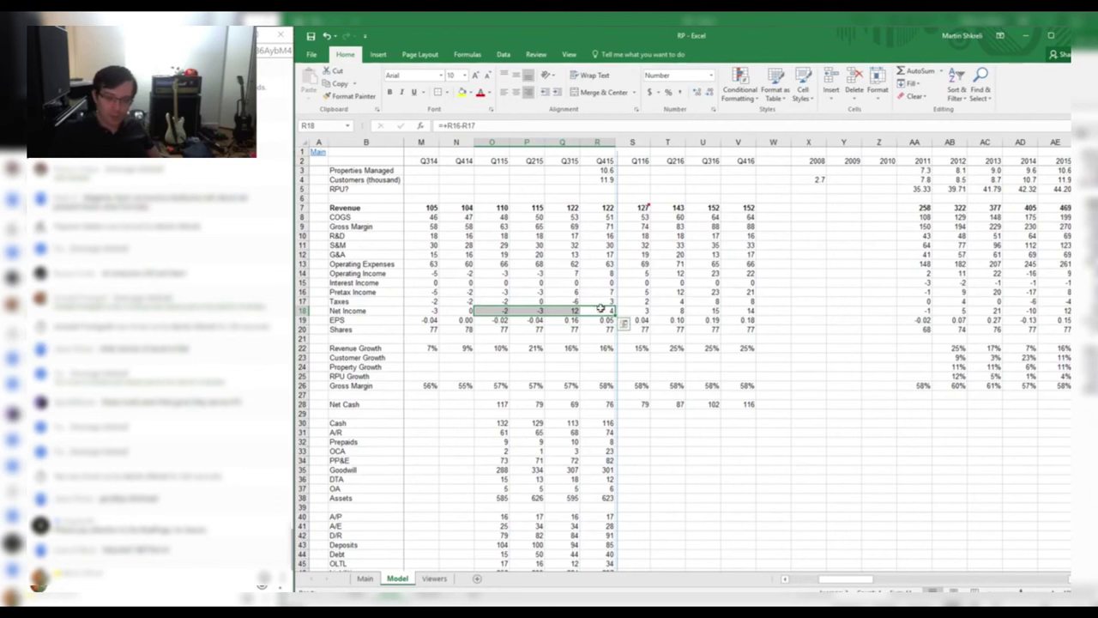
{"action": "left_click_drag", "start_coordinate": [566, 311], "coordinate": [504, 310]}
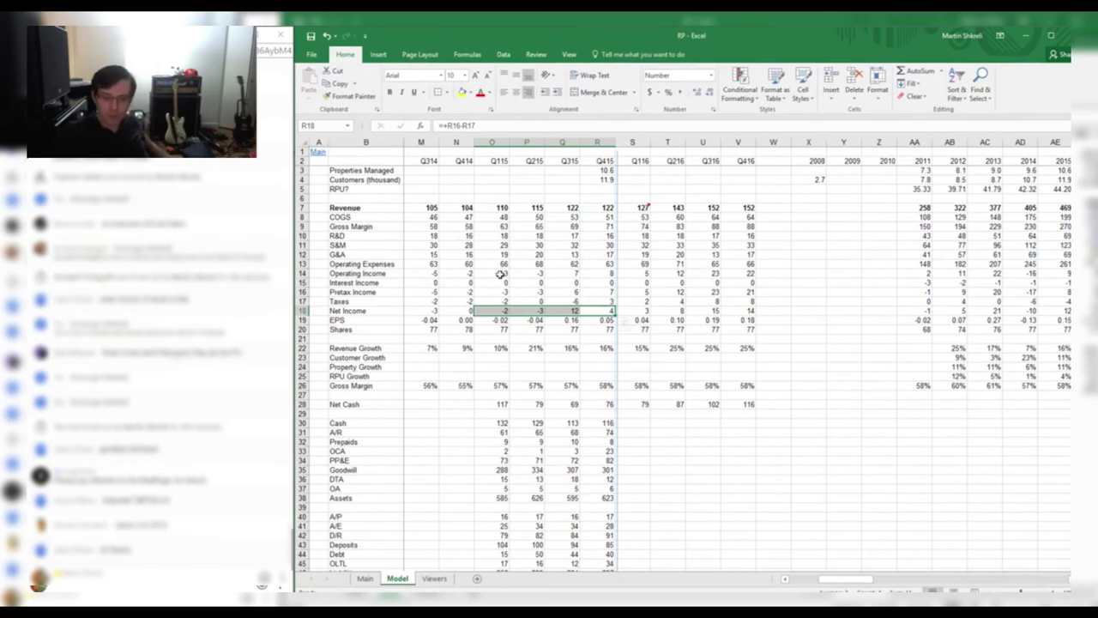
Check the FCF-SBC values for Q115 to Q415 against the FCF and CapEx rows
{"action": "scroll", "coordinate": [598, 314], "scroll_direction": "down", "scroll_amount": 10}
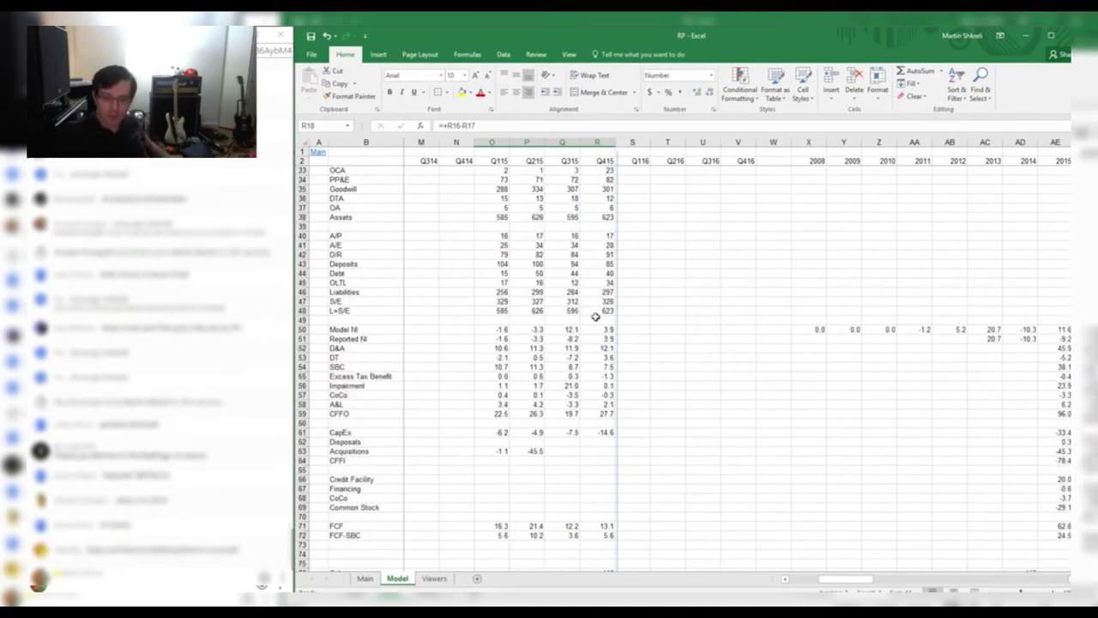
{"action": "scroll", "coordinate": [550, 464], "scroll_direction": "down", "scroll_amount": 3}
{"action": "left_click_drag", "start_coordinate": [608, 452], "coordinate": [496, 452]}
{"action": "left_click", "coordinate": [399, 448]}
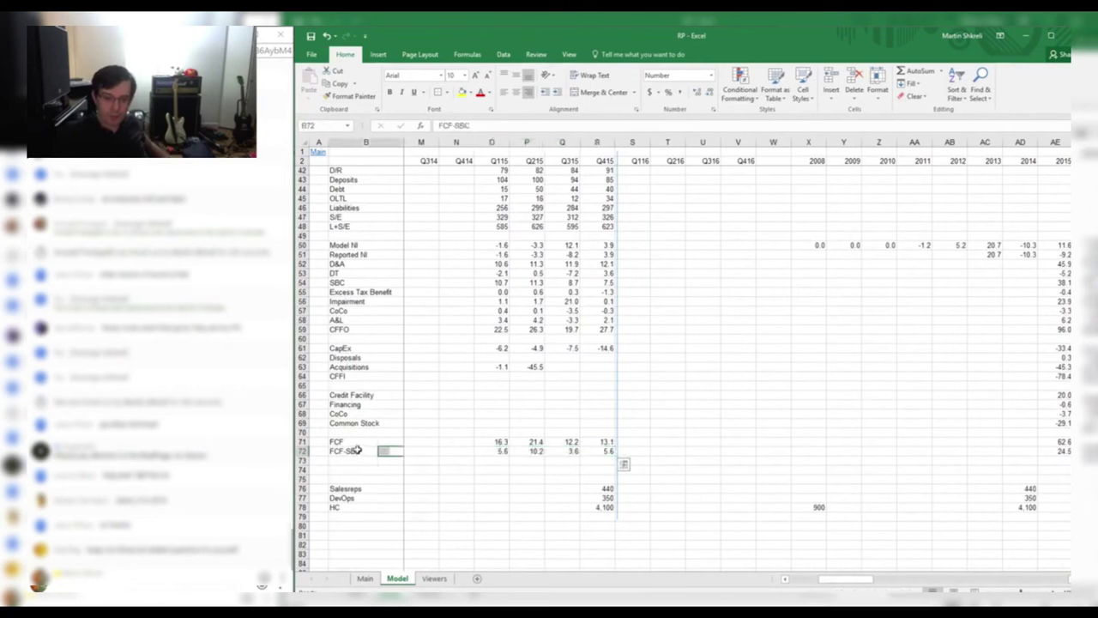
{"action": "left_click_drag", "start_coordinate": [596, 452], "coordinate": [495, 450]}
{"action": "left_click", "coordinate": [494, 440]}
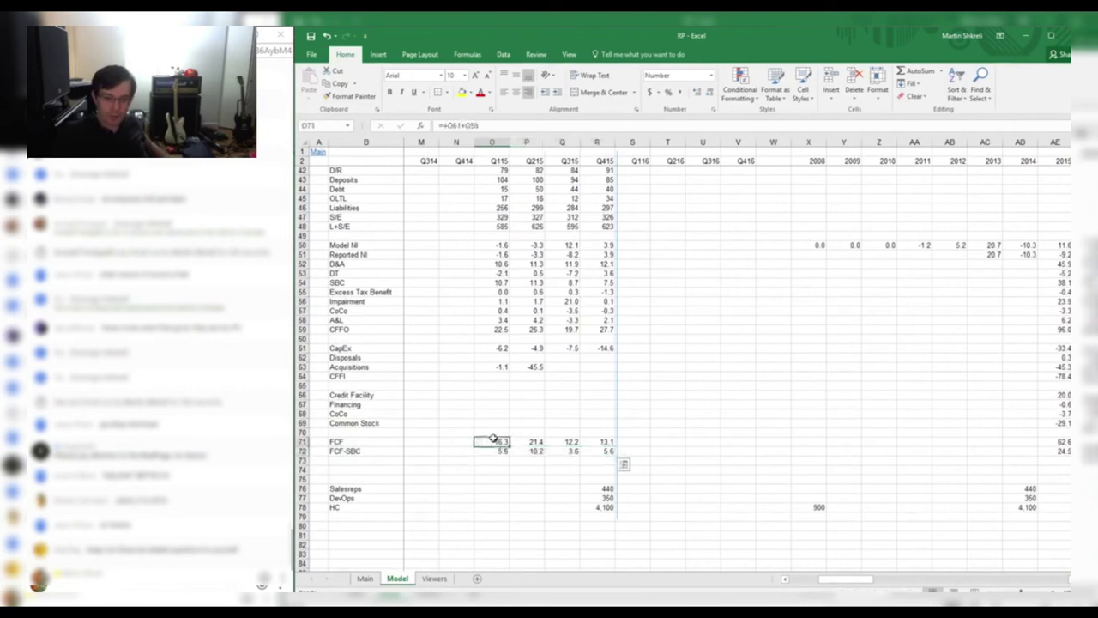
{"action": "left_click_drag", "start_coordinate": [502, 348], "coordinate": [609, 349]}
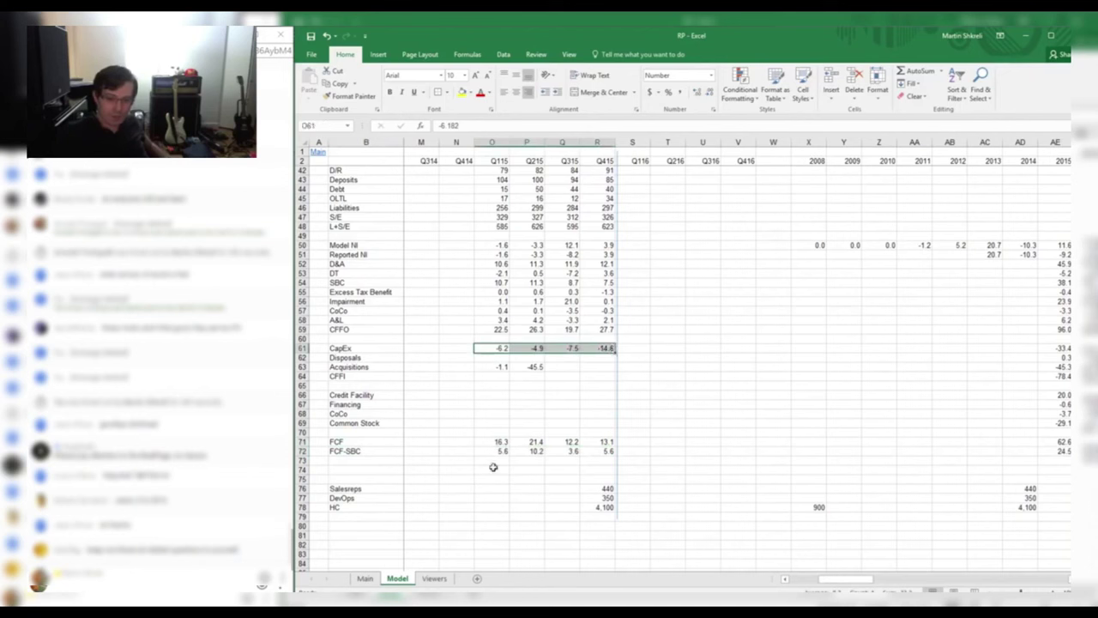
{"action": "left_click_drag", "start_coordinate": [498, 451], "coordinate": [609, 452]}
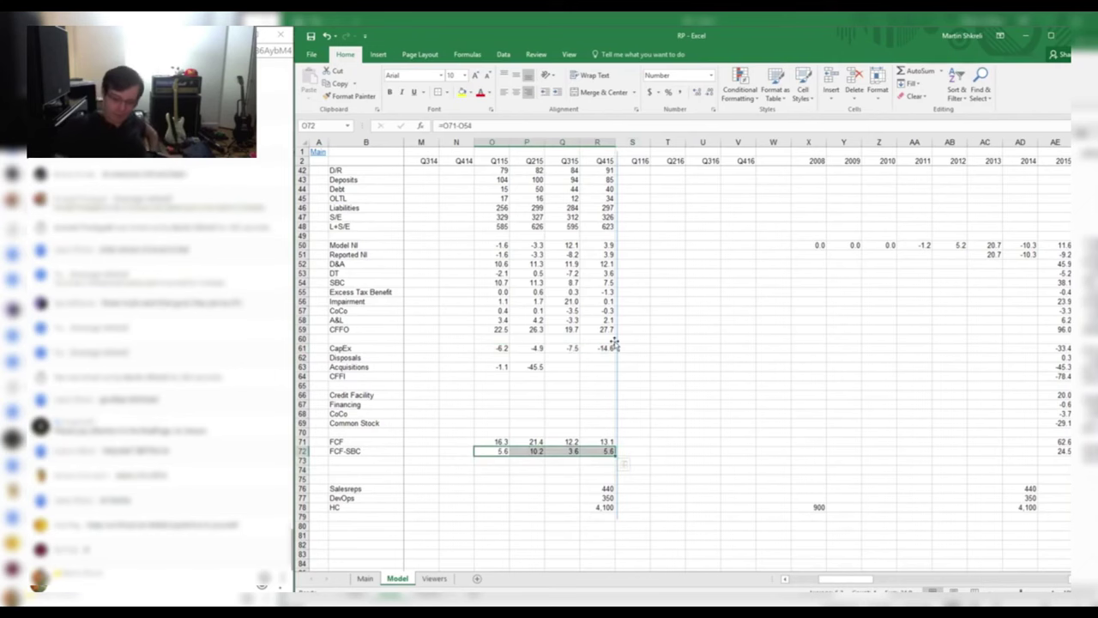
On the Main sheet, enter the calculation 6*4 in cell L8, directly below the EV figure
{"action": "scroll", "coordinate": [614, 344], "scroll_direction": "up", "scroll_amount": 7}
{"action": "scroll", "coordinate": [614, 344], "scroll_direction": "up", "scroll_amount": 6}
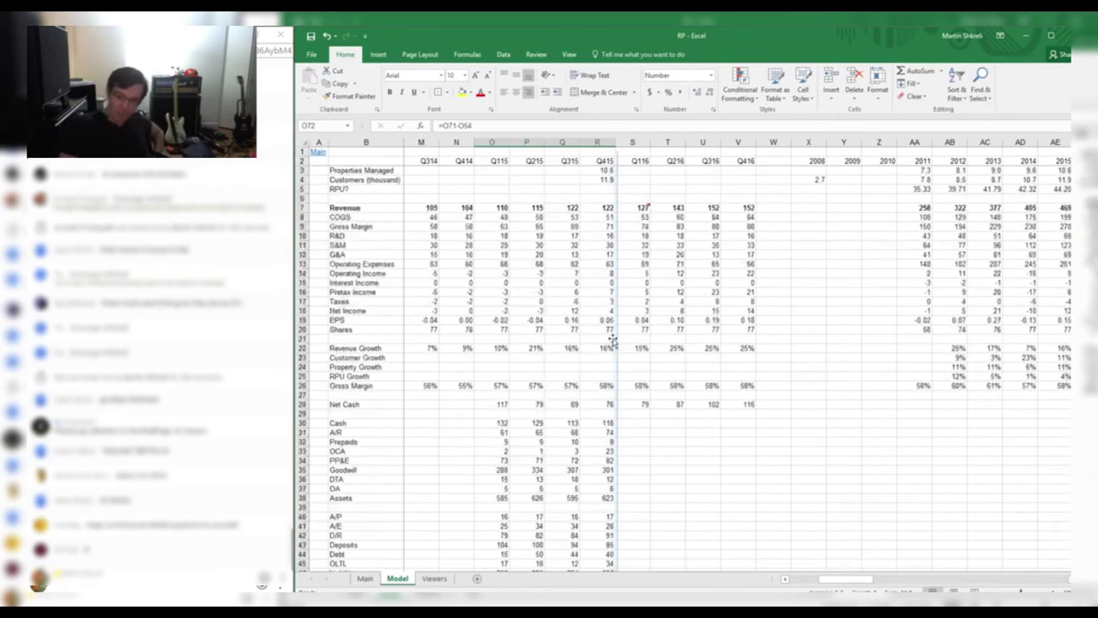
{"action": "key", "text": "ctrl+Page_Up"}
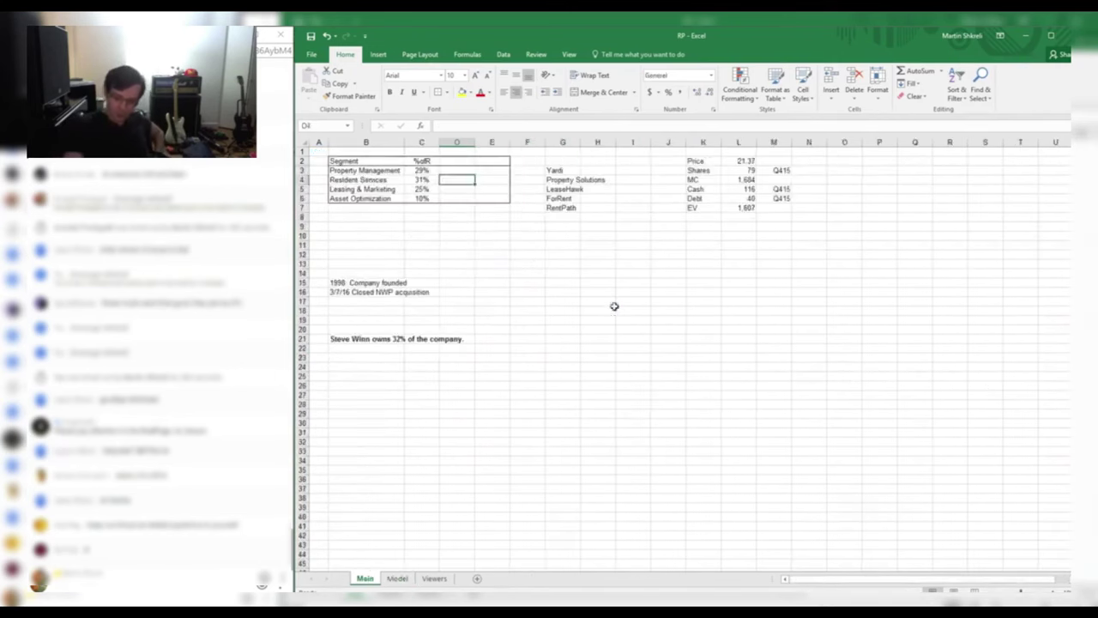
{"action": "left_click", "coordinate": [734, 217]}
{"action": "type", "text": "=l6"}
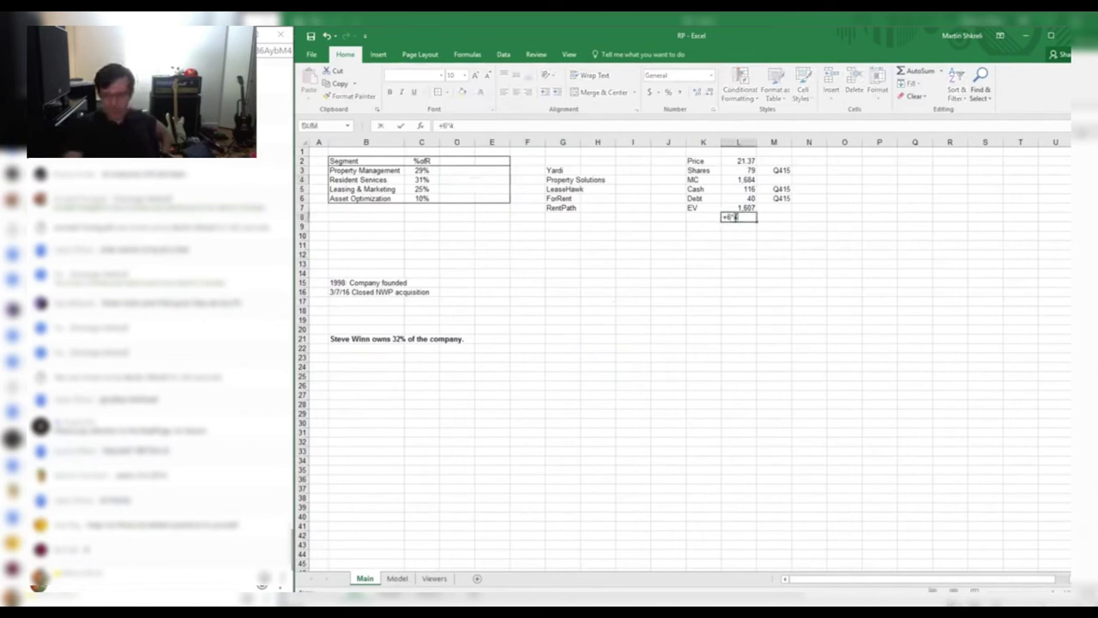
{"action": "type", "text": "4"}
{"action": "key", "text": "Return"}
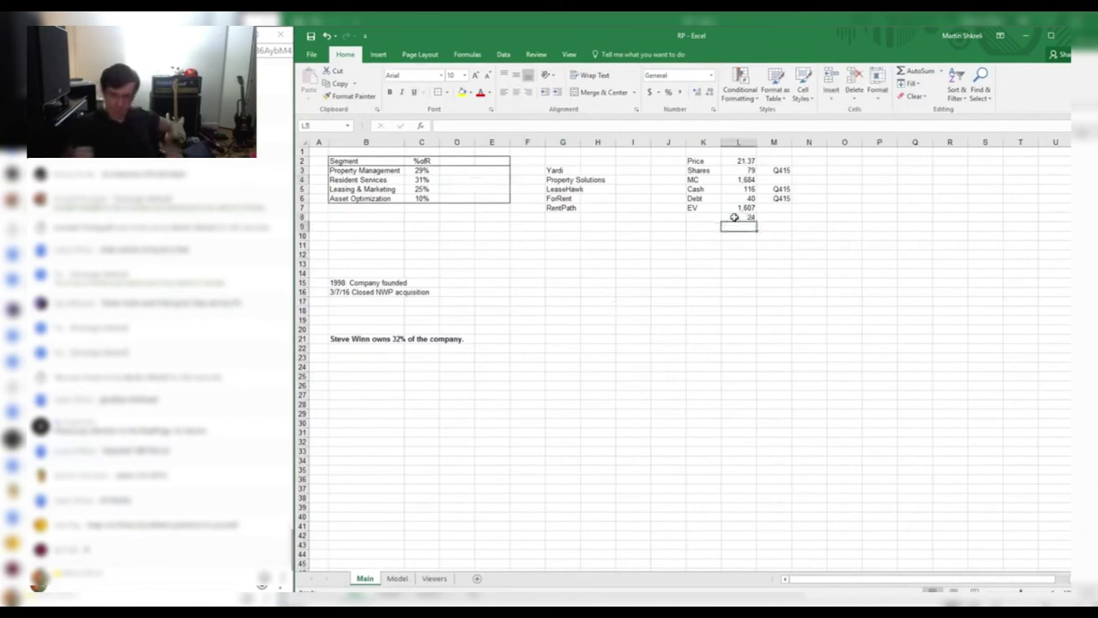
Calculate the valuation multiple in cell L9 by dividing the EV by the figure below it, using =L7/L8
{"action": "type", "text": "="}
{"action": "key", "text": "Up"}
{"action": "key", "text": "Up"}
{"action": "type", "text": "/"}
{"action": "key", "text": "Up"}
{"action": "key", "text": "ctrl+Return"}
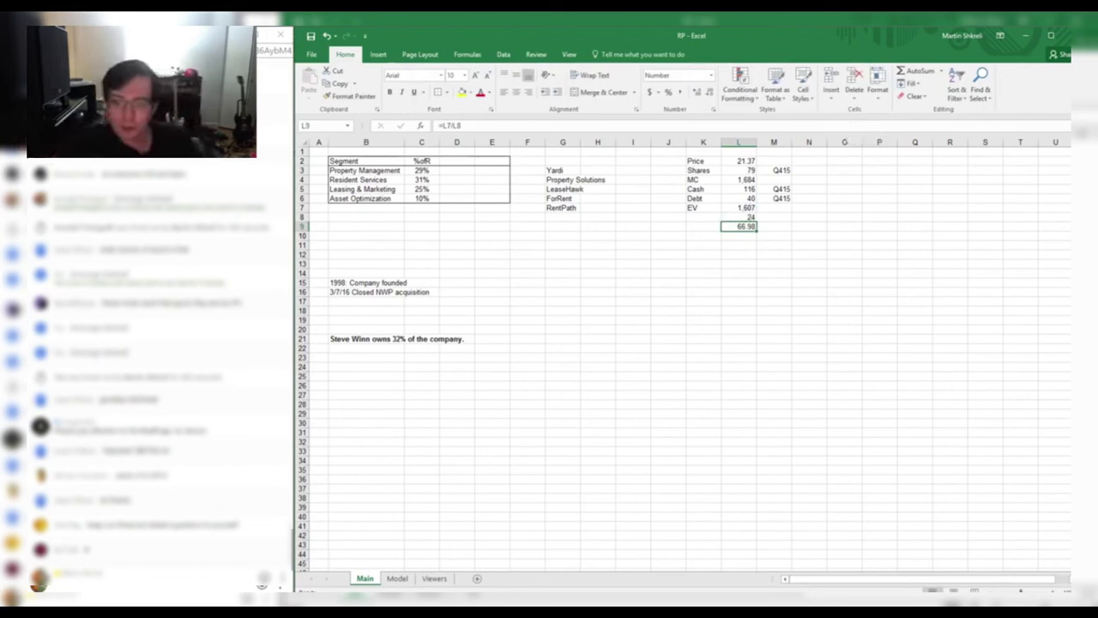
Clear the scratch calculations in cells L9 and L8 below the EV figure on the Main sheet
{"action": "key", "text": "ctrl+Home"}
{"action": "key", "text": "Right"}
{"action": "key", "text": "Right"}
{"action": "key", "text": "Right"}
{"action": "key", "text": "Right"}
{"action": "key", "text": "Right"}
{"action": "key", "text": "Right"}
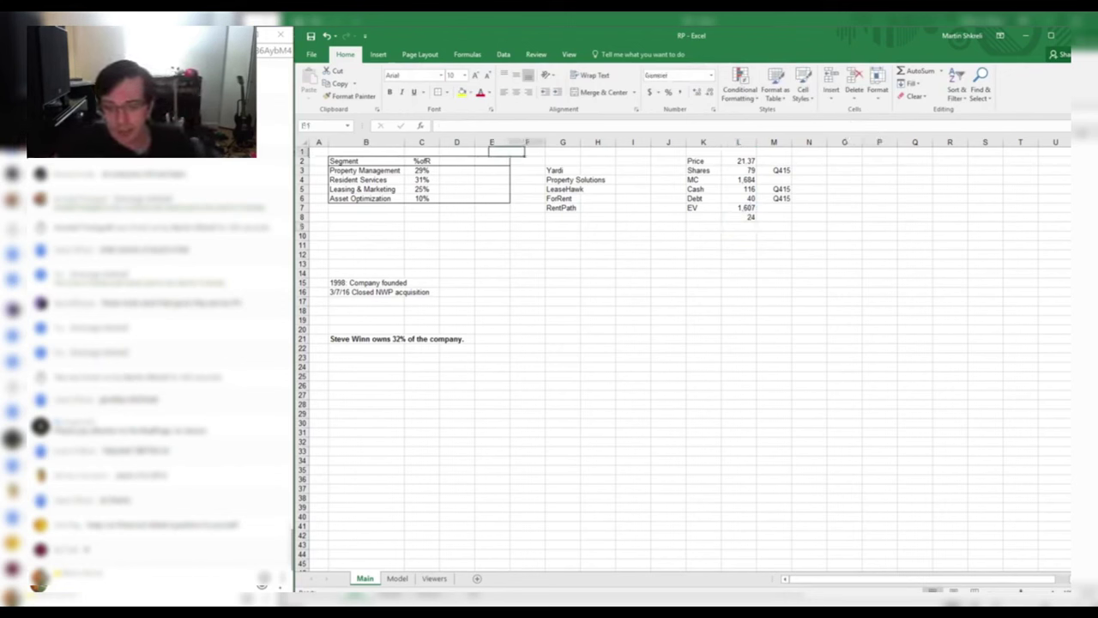
{"action": "key", "text": "Right"}
{"action": "key", "text": "Right"}
{"action": "key", "text": "Right"}
{"action": "key", "text": "Down"}
{"action": "key", "text": "Down"}
{"action": "key", "text": "Down"}
{"action": "key", "text": "Down"}
{"action": "key", "text": "Down"}
{"action": "key", "text": "Down"}
{"action": "key", "text": "Right"}
{"action": "key", "text": "Right"}
{"action": "key", "text": "Down"}
{"action": "key", "text": "Delete"}
{"action": "key", "text": "ctrl+Home"}
On the Model sheet, check Revenue Growth around Q415, and select the FCF-SBC values for Q115 to Q415
{"action": "key", "text": "ctrl+Page_Down"}
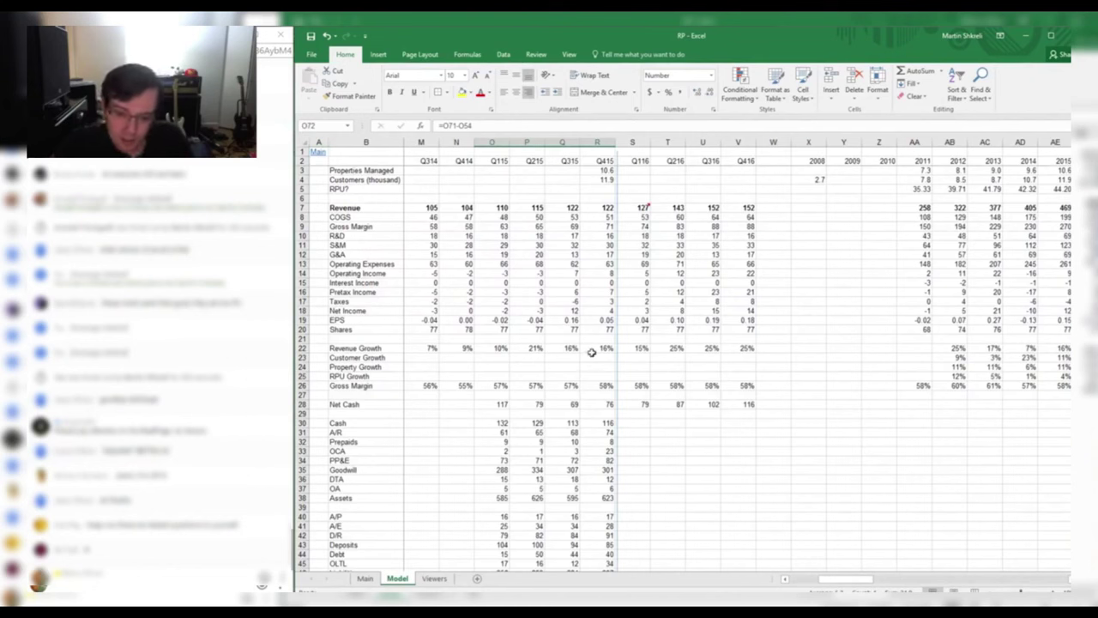
{"action": "left_click_drag", "start_coordinate": [594, 350], "coordinate": [676, 348]}
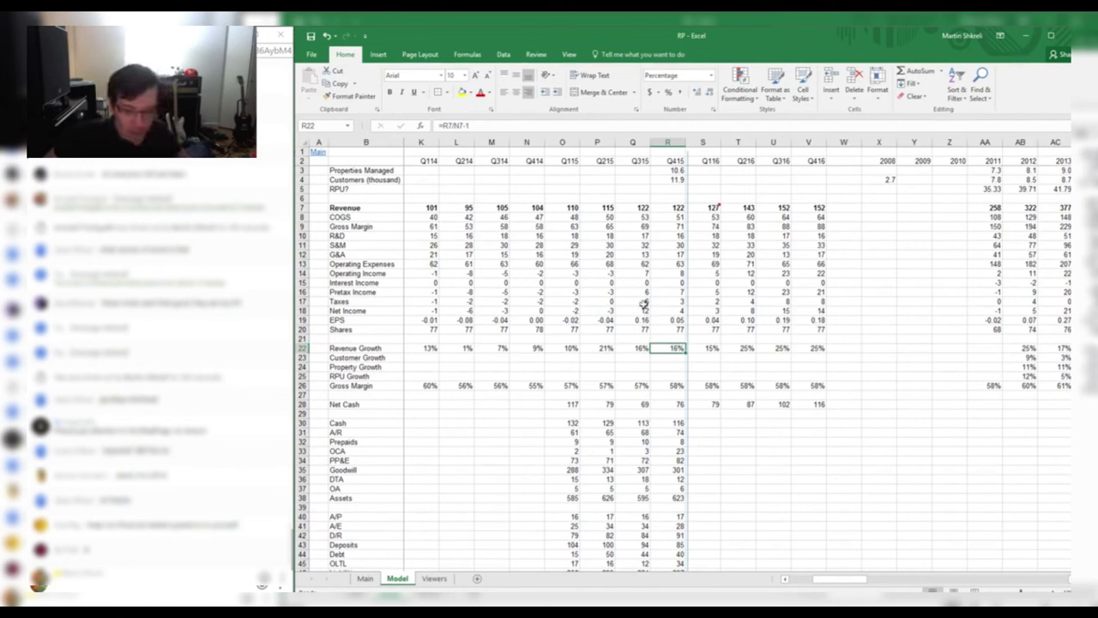
{"action": "scroll", "coordinate": [656, 424], "scroll_direction": "down", "scroll_amount": 16}
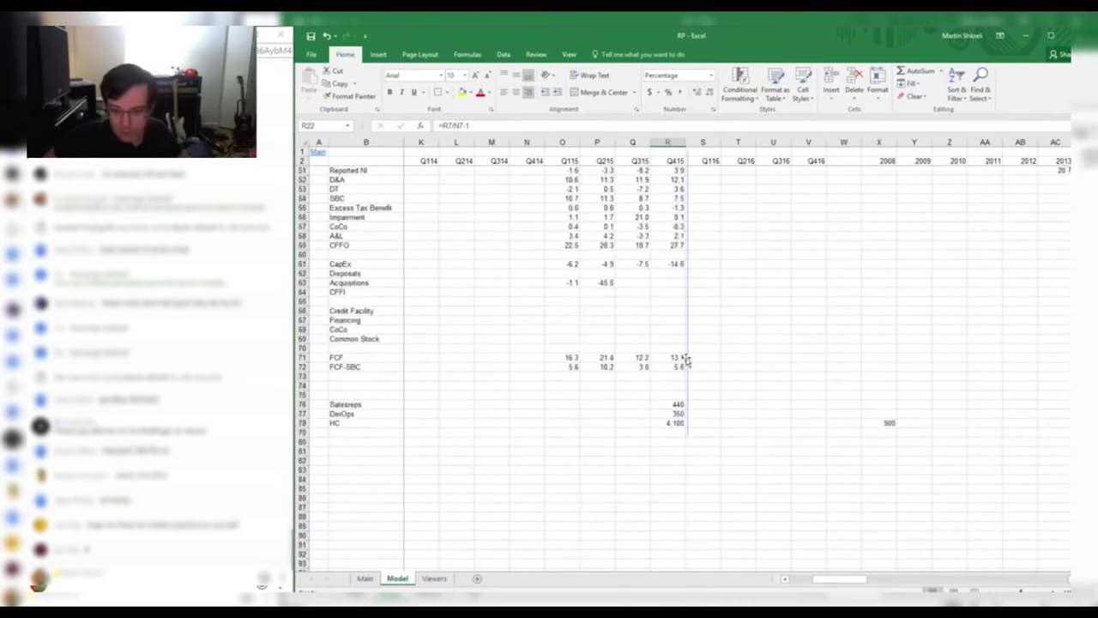
{"action": "left_click_drag", "start_coordinate": [683, 366], "coordinate": [555, 366]}
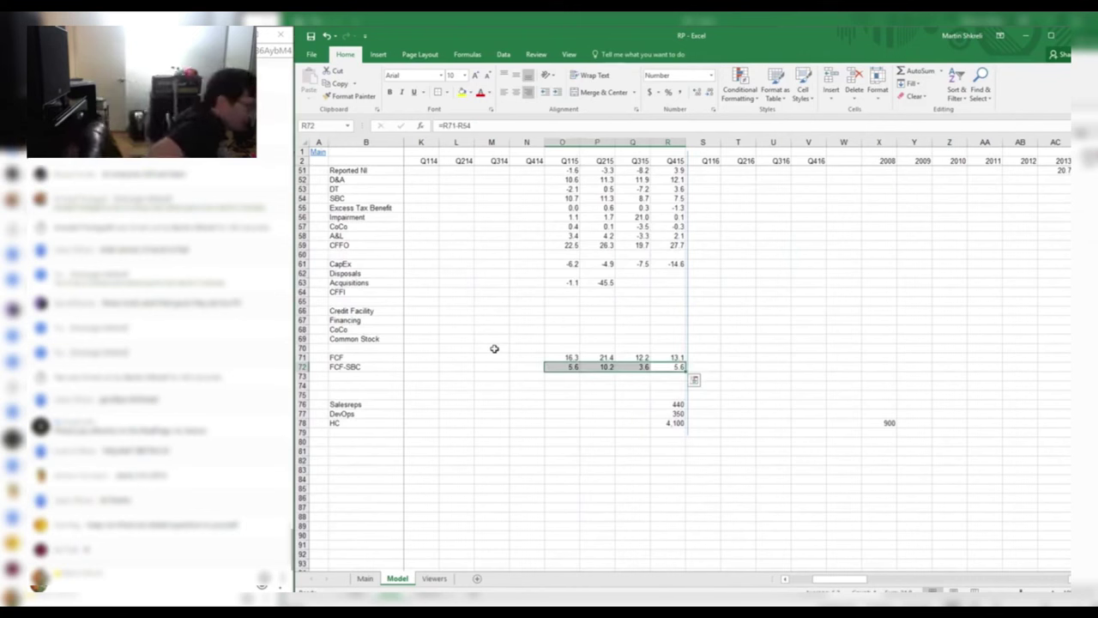
Save the RP workbook and place a new blank workbook over it
{"action": "key", "text": "ctrl+s"}
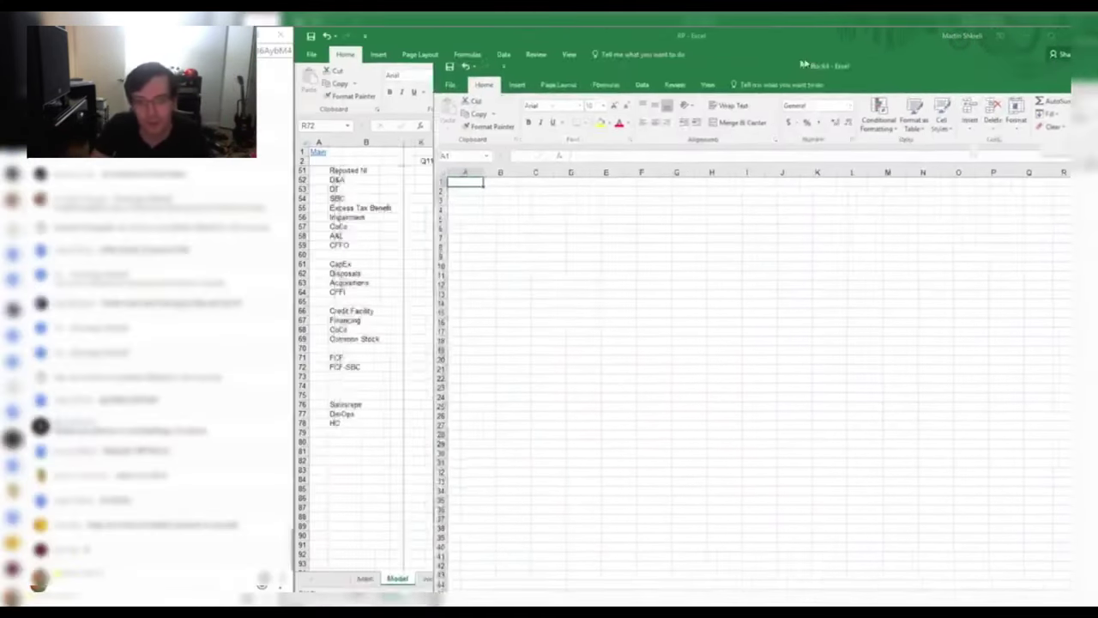
{"action": "left_click_drag", "start_coordinate": [804, 64], "coordinate": [706, 38]}
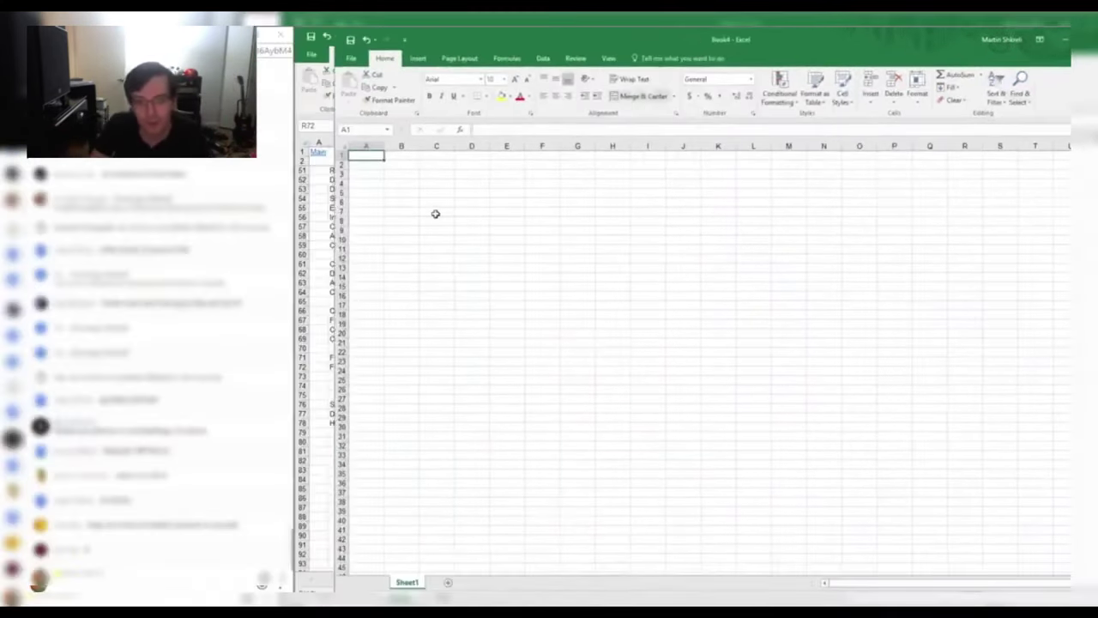
Enter the title "Trashy Software Inc" in cell D7 of the blank sheet
{"action": "left_click", "coordinate": [471, 212]}
{"action": "scroll", "coordinate": [470, 212], "scroll_direction": "up", "scroll_amount": 9}
{"action": "type", "text": "Trashy Software Inc"}
{"action": "key", "text": "Return"}
{"action": "key", "text": "Return"}
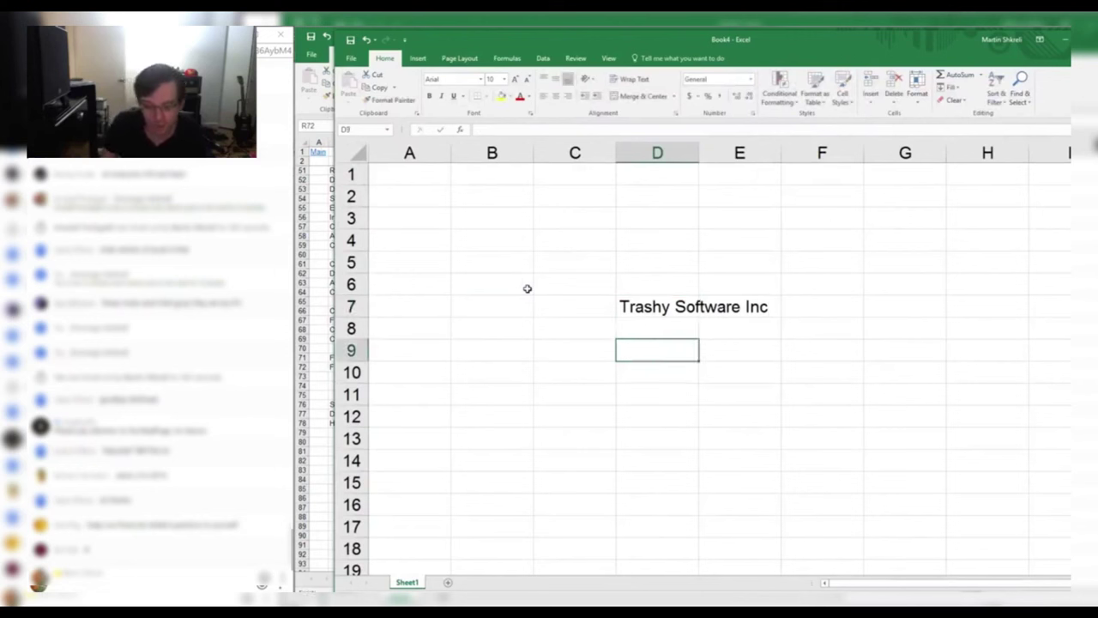
Move the company title from D7 to cell B3
{"action": "key", "text": "Up"}
{"action": "key", "text": "Up"}
{"action": "key", "text": "ctrl+x"}
{"action": "key", "text": "Up"}
{"action": "key", "text": "Left"}
{"action": "key", "text": "Up"}
{"action": "key", "text": "Up"}
{"action": "key", "text": "Up"}
{"action": "key", "text": "Left"}
{"action": "key", "text": "ctrl+v"}
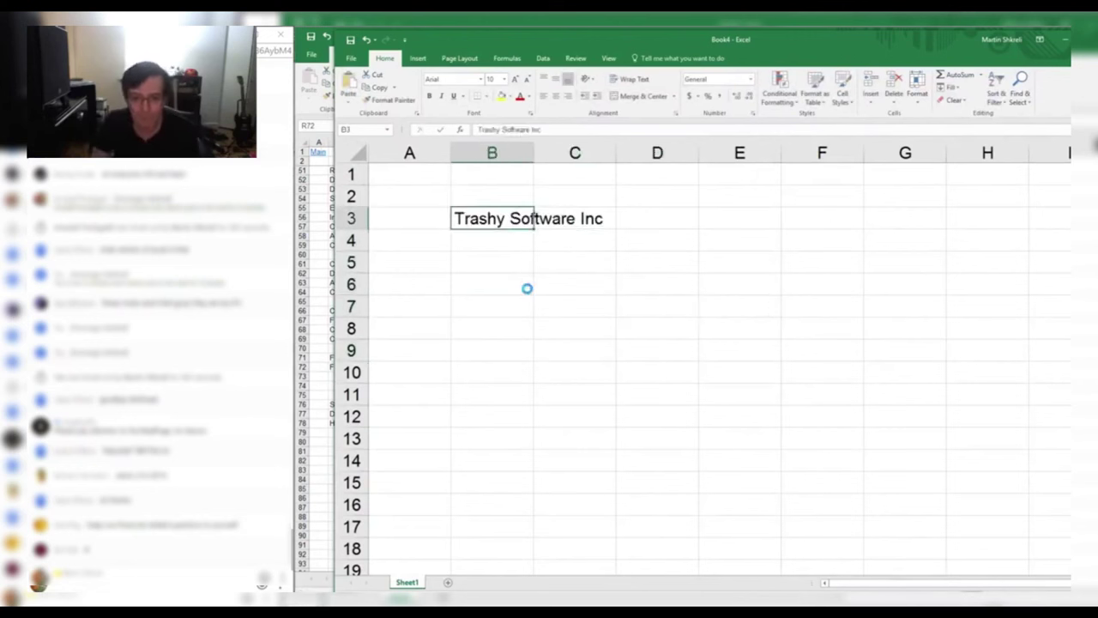
Enter the year headings 2017, 2018, 2019 and 2020 in cells C6 to F6
{"action": "key", "text": "Right"}
{"action": "key", "text": "Down"}
{"action": "key", "text": "Down"}
{"action": "key", "text": "Down"}
{"action": "type", "text": "2017"}
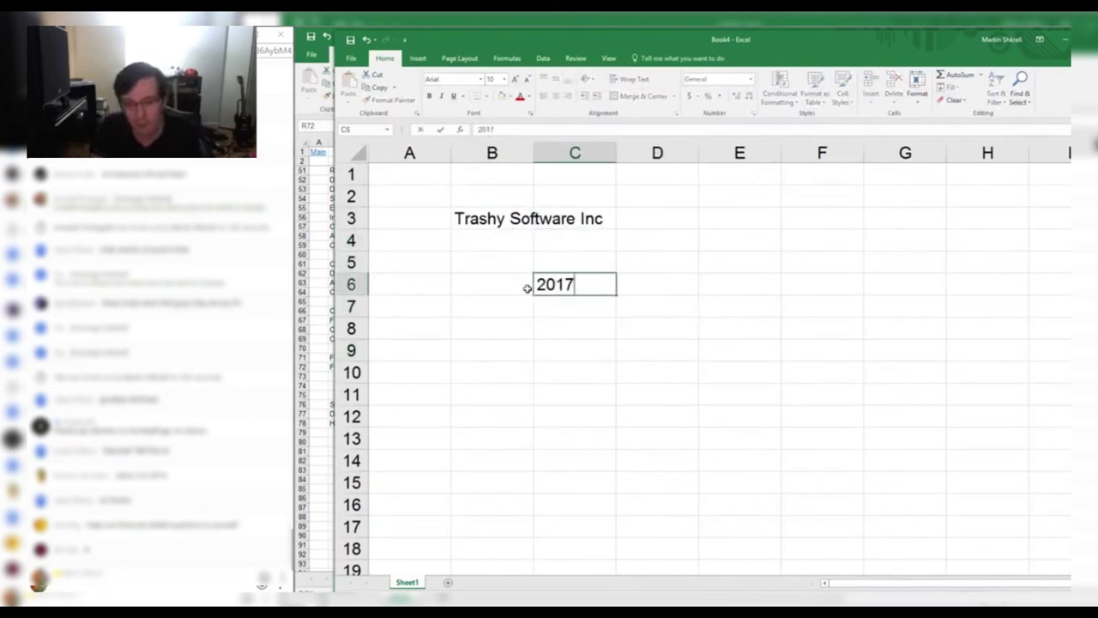
{"action": "key", "text": "Tab"}
{"action": "type", "text": "2018"}
{"action": "key", "text": "Tab"}
{"action": "type", "text": "2019"}
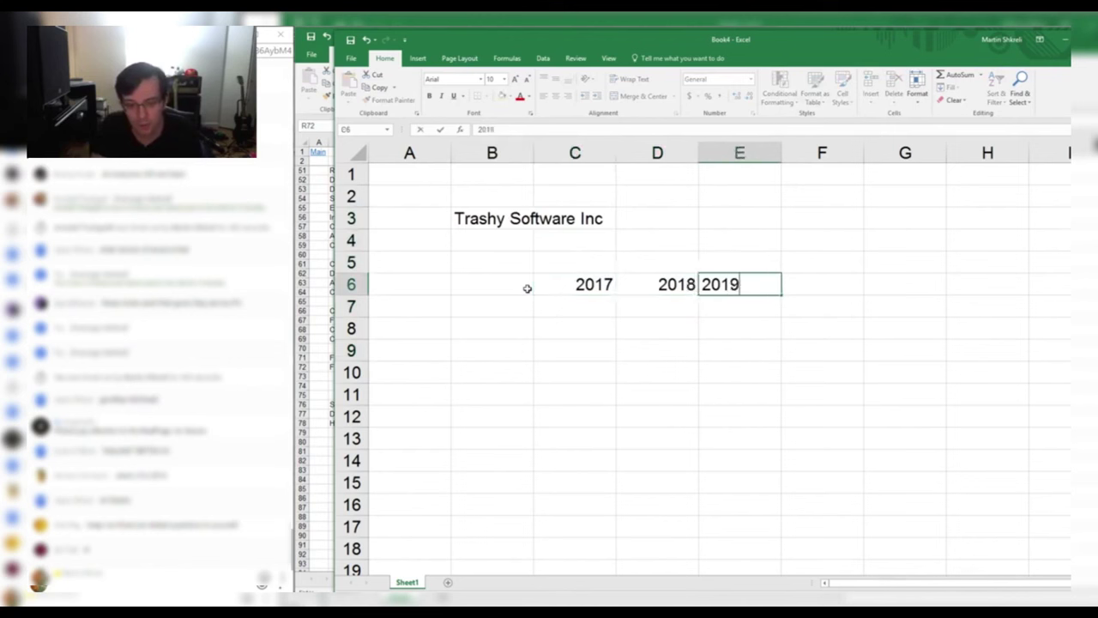
{"action": "key", "text": "Tab"}
{"action": "type", "text": "2020"}
{"action": "key", "text": "Return"}
Label the rows Revenue, Costs and Income in cells B7 to B9
{"action": "key", "text": "Left"}
{"action": "type", "text": "Reve"}
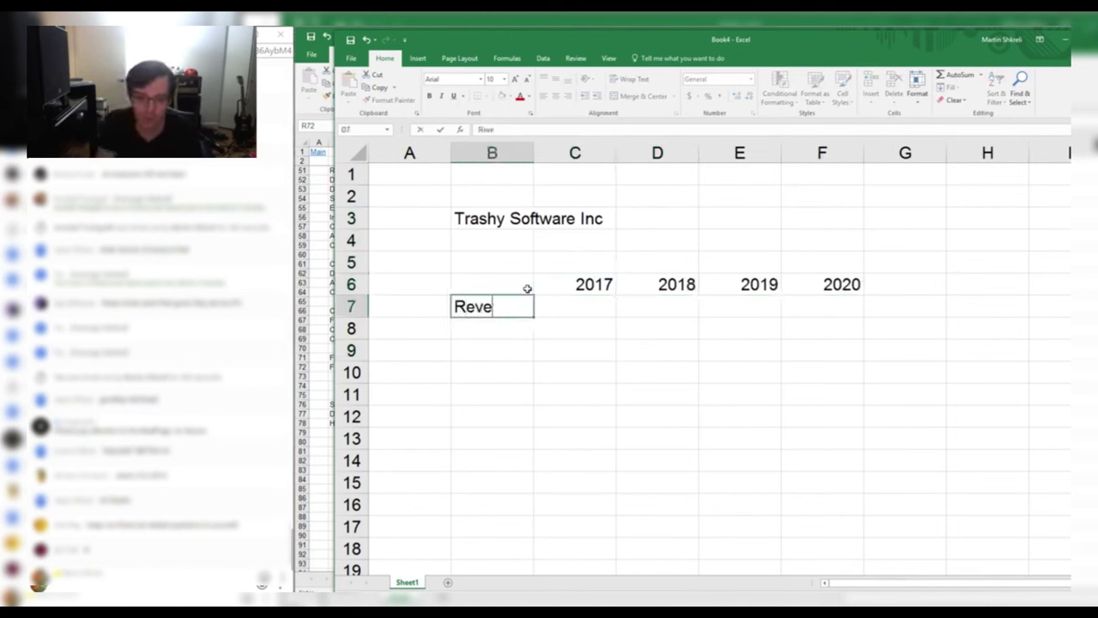
{"action": "type", "text": "nue"}
{"action": "key", "text": "Return"}
{"action": "type", "text": "Costs"}
{"action": "key", "text": "Left"}
{"action": "key", "text": "Right"}
{"action": "key", "text": "Down"}
{"action": "type", "text": "Income"}
Enter 10 as the 2017 revenue and 20 as the 2017 costs
{"action": "key", "text": "Right"}
{"action": "key", "text": "Up"}
{"action": "key", "text": "Up"}
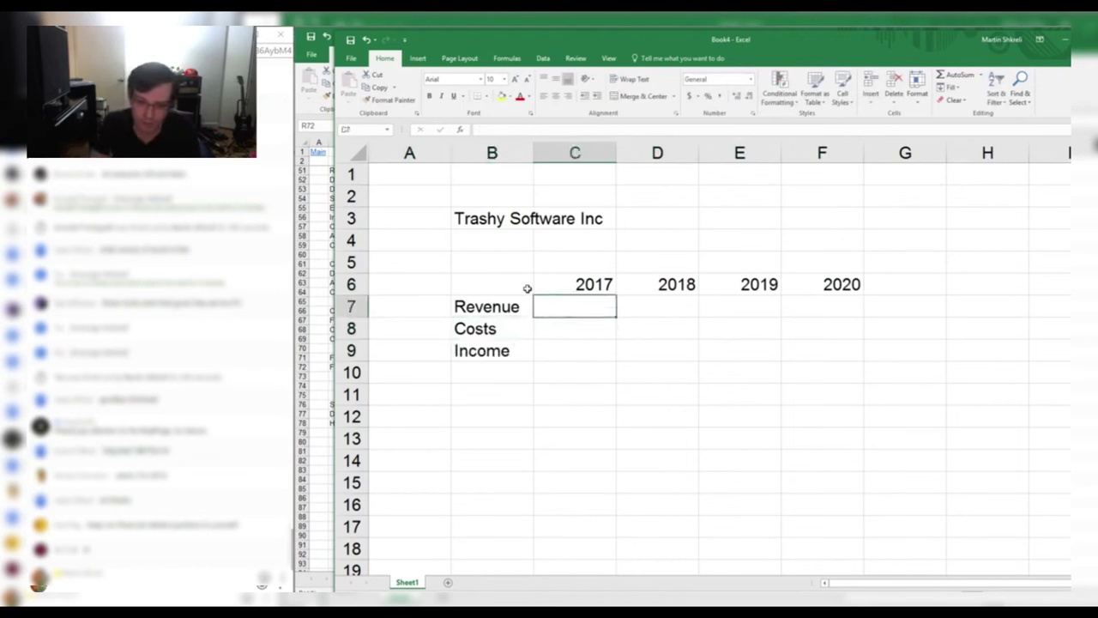
{"action": "type", "text": "10"}
{"action": "key", "text": "Return"}
{"action": "type", "text": "20"}
{"action": "key", "text": "Tab"}
{"action": "key", "text": "Return"}
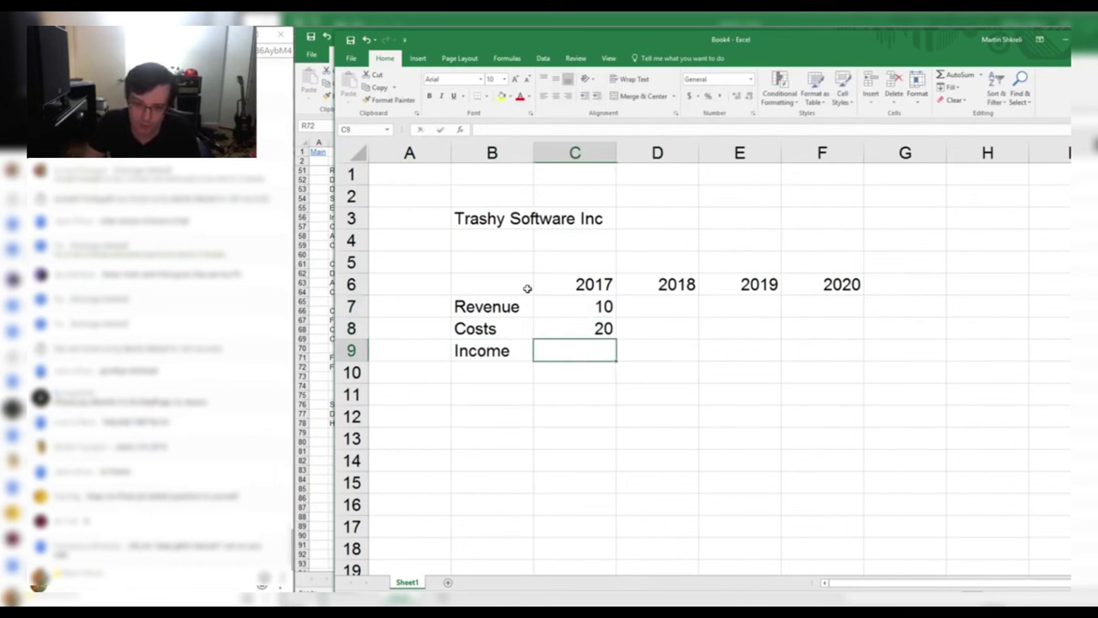
Calculate the 2017 income as C7-C8 and copy the formula across to 2020
{"action": "type", "text": "=C7-C8"}
{"action": "key", "text": "Return"}
{"action": "key", "text": "Up"}
{"action": "key", "text": "ctrl+c"}
{"action": "key", "text": "shift+Right"}
{"action": "key", "text": "shift+Right"}
{"action": "key", "text": "shift+Right"}
{"action": "key", "text": "ctrl+v"}
Enter 20 as the 2018 revenue and 25 as the 2018 costs
{"action": "key", "text": "Up"}
{"action": "key", "text": "Up"}
{"action": "key", "text": "Right"}
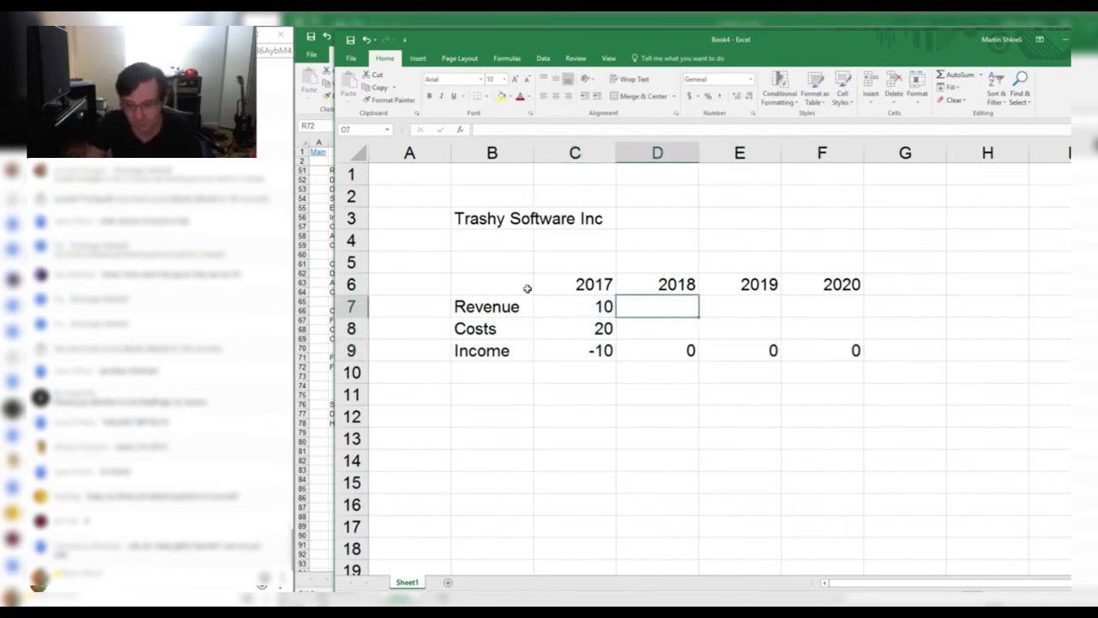
{"action": "type", "text": "20"}
{"action": "key", "text": "Tab"}
{"action": "key", "text": "Left"}
{"action": "key", "text": "Down"}
{"action": "type", "text": "2"}
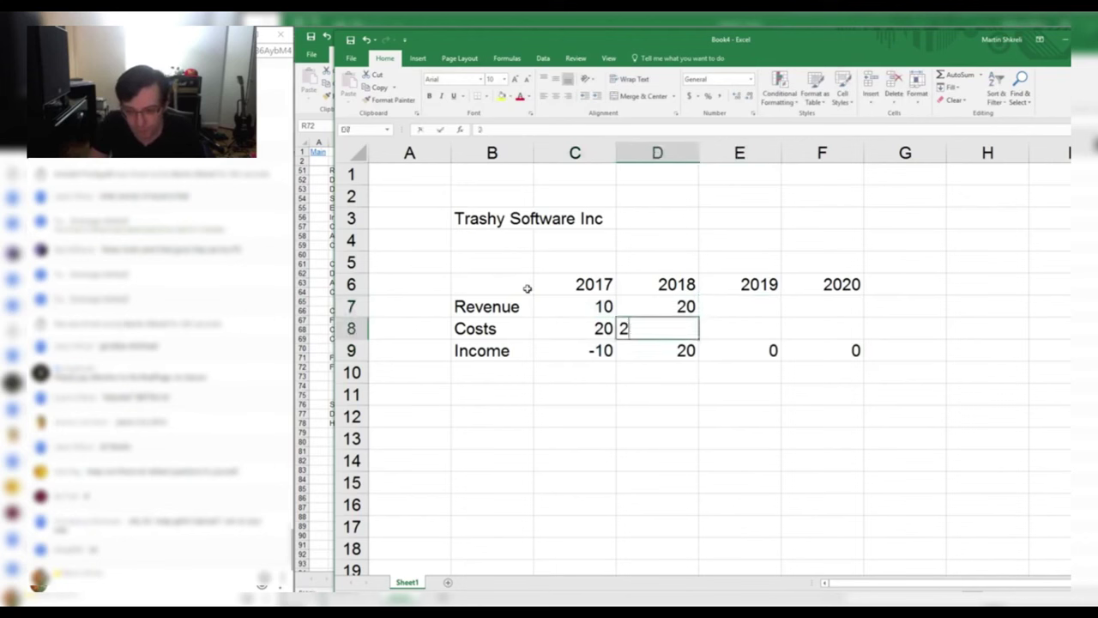
{"action": "type", "text": "5"}
{"action": "key", "text": "Tab"}
Enter 30 for both the 2019 revenue and the 2019 costs
{"action": "key", "text": "Up"}
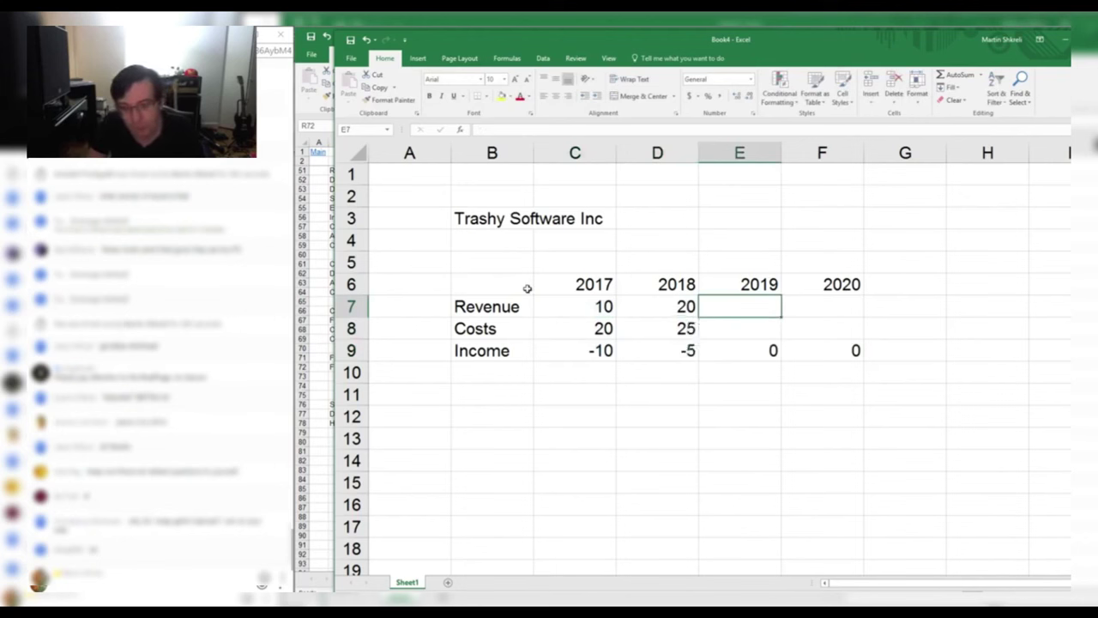
{"action": "type", "text": "25"}
{"action": "key", "text": "Tab"}
{"action": "type", "text": "30"}
{"action": "key", "text": "Escape"}
{"action": "key", "text": "Left"}
{"action": "key", "text": "Down"}
{"action": "key", "text": "Up"}
{"action": "type", "text": "30"}
{"action": "key", "text": "Return"}
{"action": "type", "text": "30"}
Enter 40 as the 2020 revenue and 30 as the 2020 costs
{"action": "key", "text": "Tab"}
{"action": "key", "text": "Up"}
{"action": "type", "text": "40"}
{"action": "key", "text": "Return"}
{"action": "type", "text": "30"}
{"action": "key", "text": "Return"}
Make the revenue values for 2017 to 2020 in C7:F7 bold
{"action": "key", "text": "Down"}
{"action": "key", "text": "Left"}
{"action": "key", "text": "Left"}
{"action": "key", "text": "Left"}
{"action": "key", "text": "Up"}
{"action": "key", "text": "Up"}
{"action": "key", "text": "Up"}
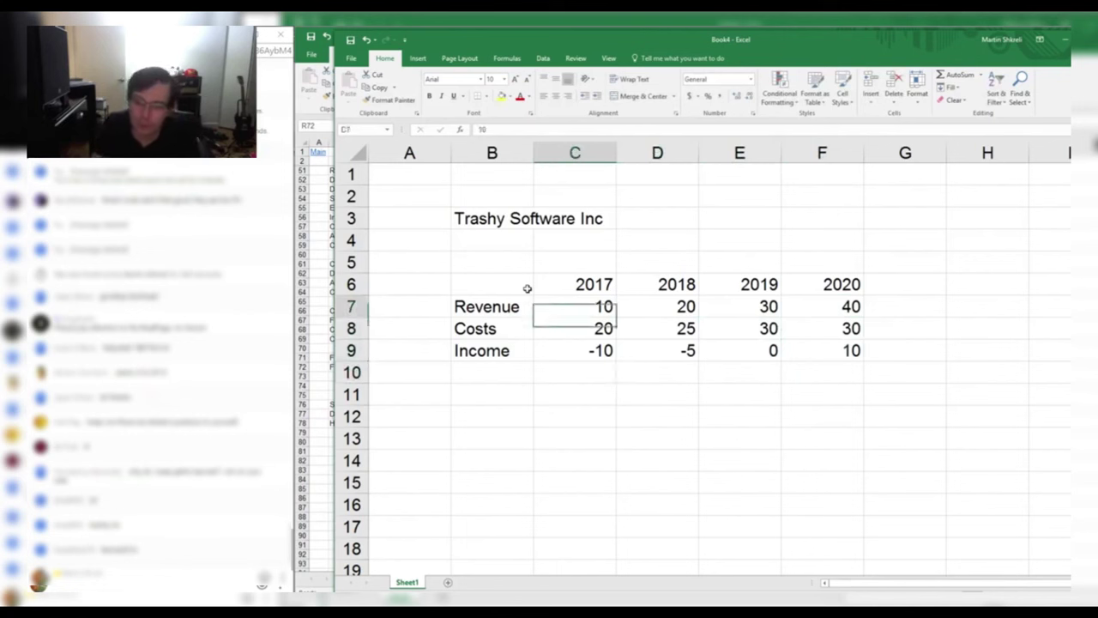
{"action": "key", "text": "shift+Right"}
{"action": "key", "text": "shift+Right"}
{"action": "key", "text": "shift+Right"}
{"action": "key", "text": "ctrl+b"}
{"action": "key", "text": "Down"}
{"action": "key", "text": "Down"}
{"action": "key", "text": "Down"}
{"action": "key", "text": "Right"}
{"action": "key", "text": "Up"}
{"action": "key", "text": "Up"}
{"action": "key", "text": "Up"}
{"action": "key", "text": "Up"}
{"action": "key", "text": "Down"}
{"action": "key", "text": "Down"}
{"action": "key", "text": "Down"}
{"action": "key", "text": "Down"}
{"action": "key", "text": "Down"}
{"action": "key", "text": "Down"}
{"action": "key", "text": "Down"}
Make the 2018 and 2017 income values in D9 and C9 bold
{"action": "key", "text": "Up"}
{"action": "key", "text": "Up"}
{"action": "key", "text": "Up"}
{"action": "key", "text": "Up"}
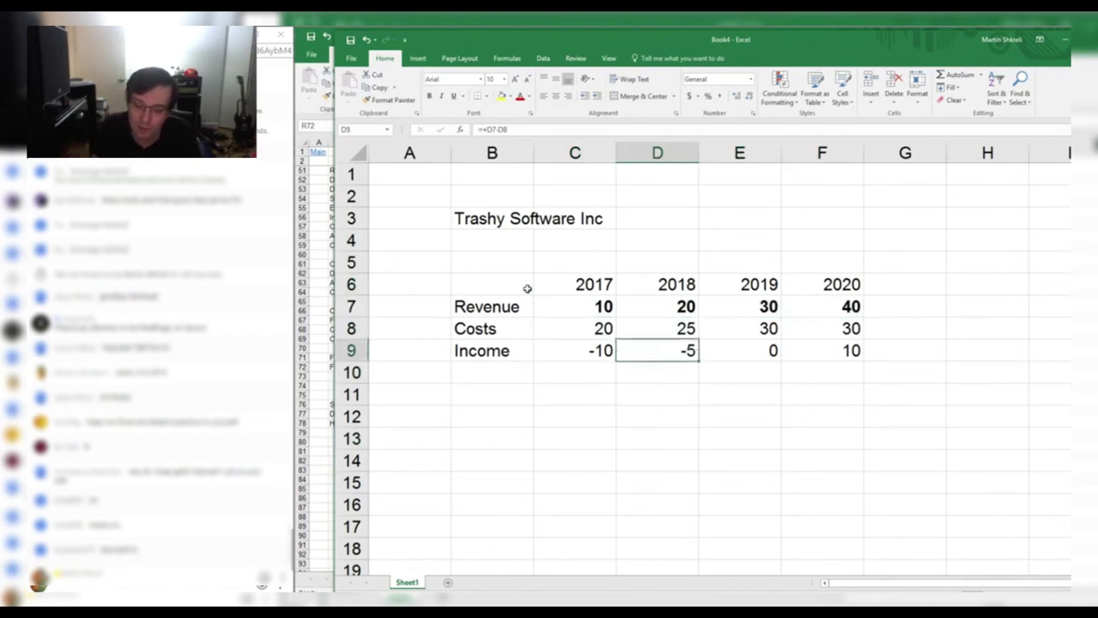
{"action": "key", "text": "ctrl+b"}
{"action": "key", "text": "Left"}
{"action": "key", "text": "ctrl+b"}
Enter the label "SCALE YEAR" in cell G5, above the column following 2020
{"action": "key", "text": "Right"}
{"action": "key", "text": "Right"}
{"action": "key", "text": "Right"}
{"action": "key", "text": "Right"}
{"action": "key", "text": "Up"}
{"action": "key", "text": "Up"}
{"action": "key", "text": "Up"}
{"action": "key", "text": "Up"}
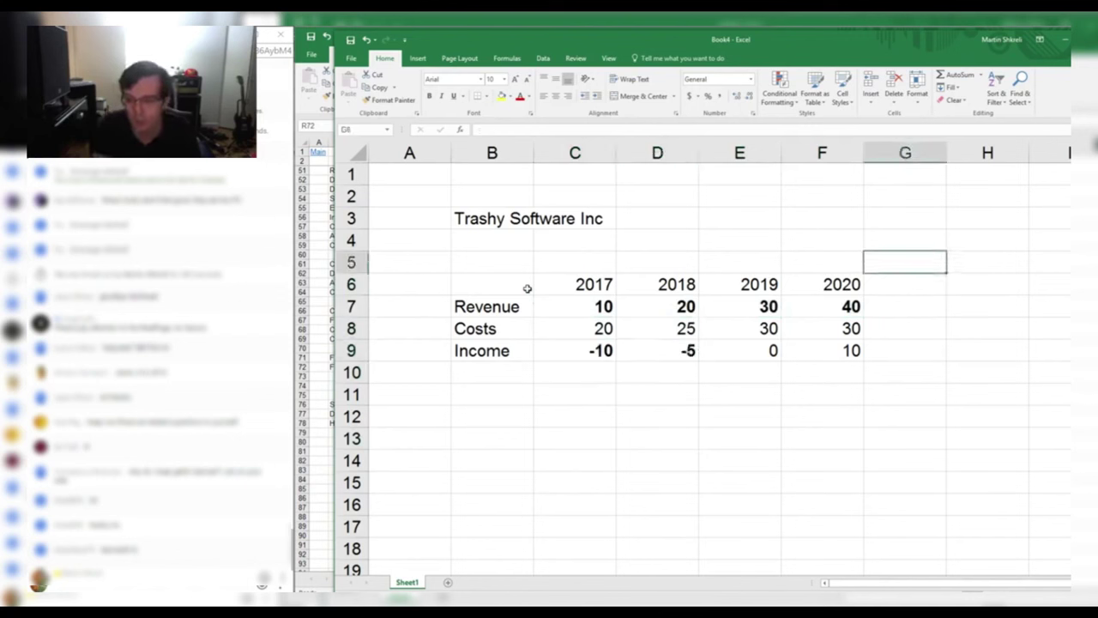
{"action": "type", "text": "SCALE Y"}
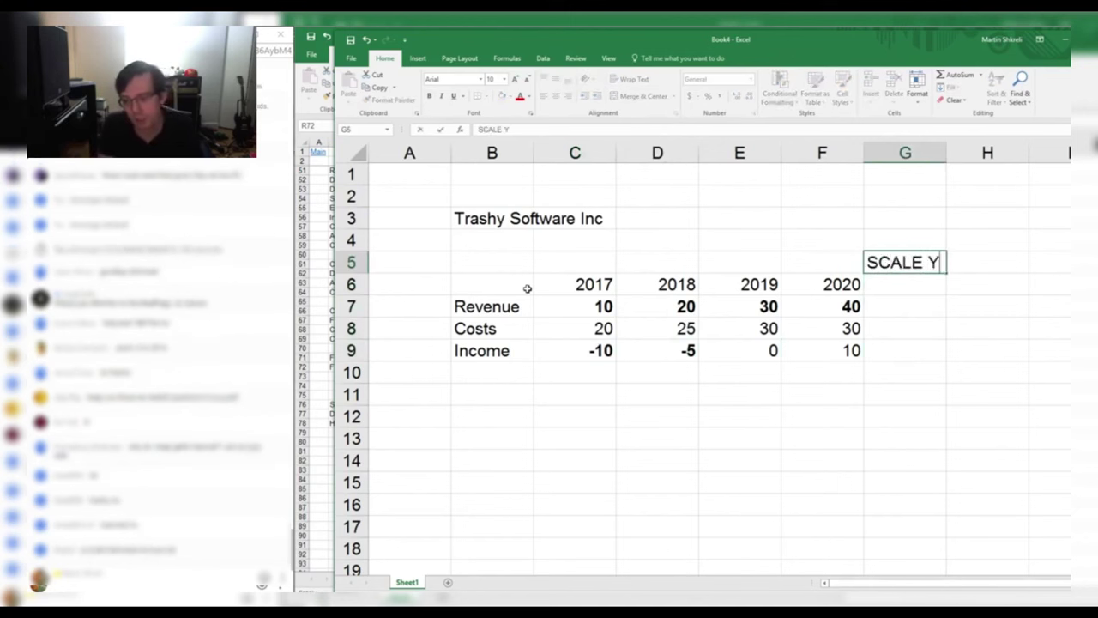
{"action": "type", "text": "EAR"}
Extend the year headings with 2021 in G6 and 2022 in H6
{"action": "key", "text": "Return"}
{"action": "type", "text": "2021"}
{"action": "key", "text": "Tab"}
{"action": "type", "text": "2022"}
Calculate the 2021 revenue in G7 by multiplying the 2020 revenue by 1.3, using F7*1.3
{"action": "key", "text": "Return"}
{"action": "type", "text": "=F7"}
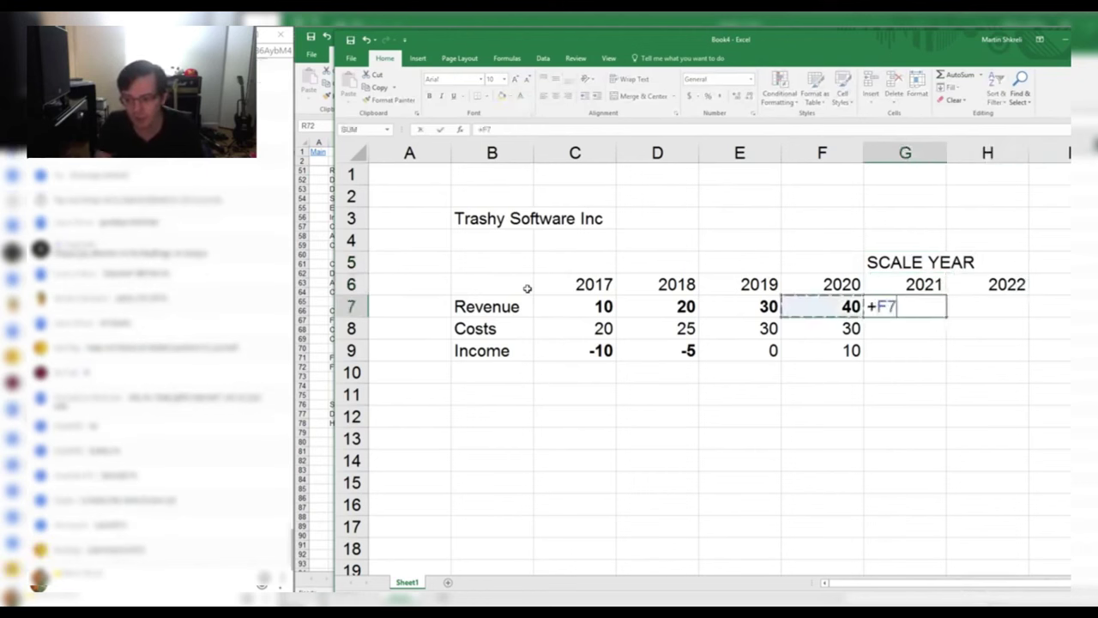
{"action": "type", "text": "*1.3"}
{"action": "key", "text": "Tab"}
{"action": "key", "text": "Left"}
{"action": "key", "text": "Right"}
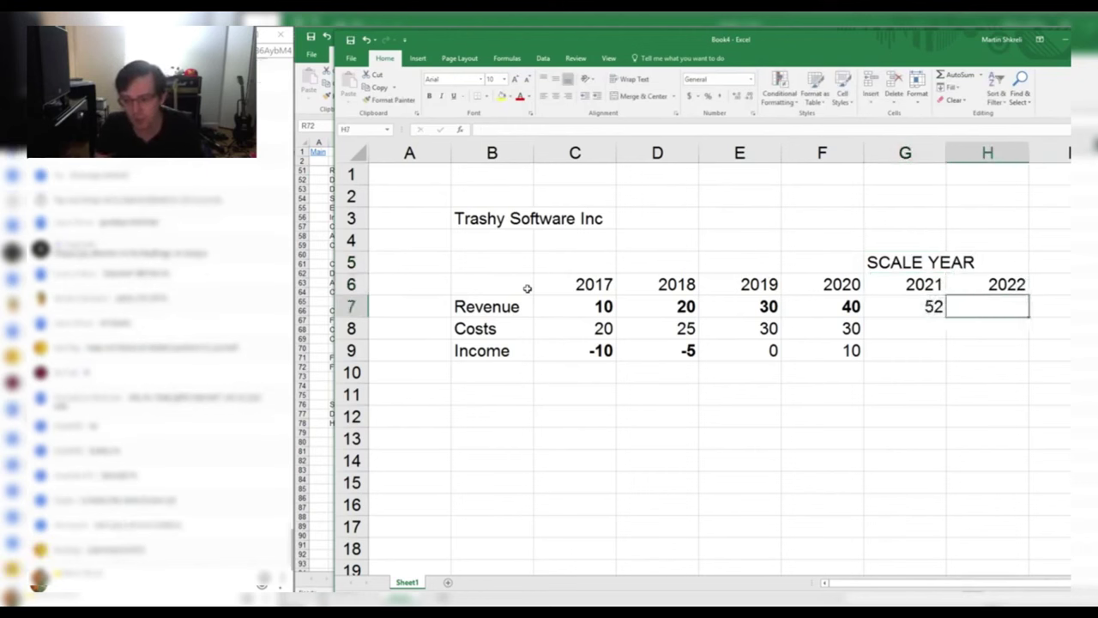
Calculate the 2022 revenue in H7 by multiplying the 2021 revenue by 1.2, using G7*1.2
{"action": "type", "text": "=G7*1.2"}
{"action": "key", "text": "Return"}
Calculate the 2020 costs in F8 as E8*1.03 and copy the formula to 2021 and 2022 in G8:H8
{"action": "key", "text": "Left"}
{"action": "key", "text": "Left"}
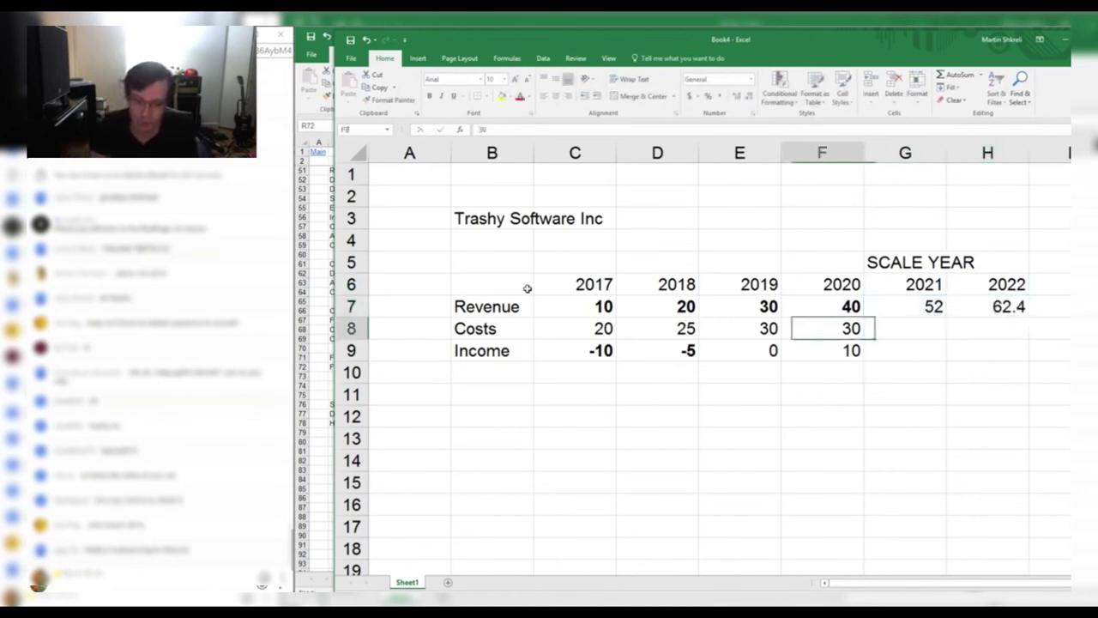
{"action": "key", "text": "Right"}
{"action": "key", "text": "Left"}
{"action": "type", "text": "+E8*"}
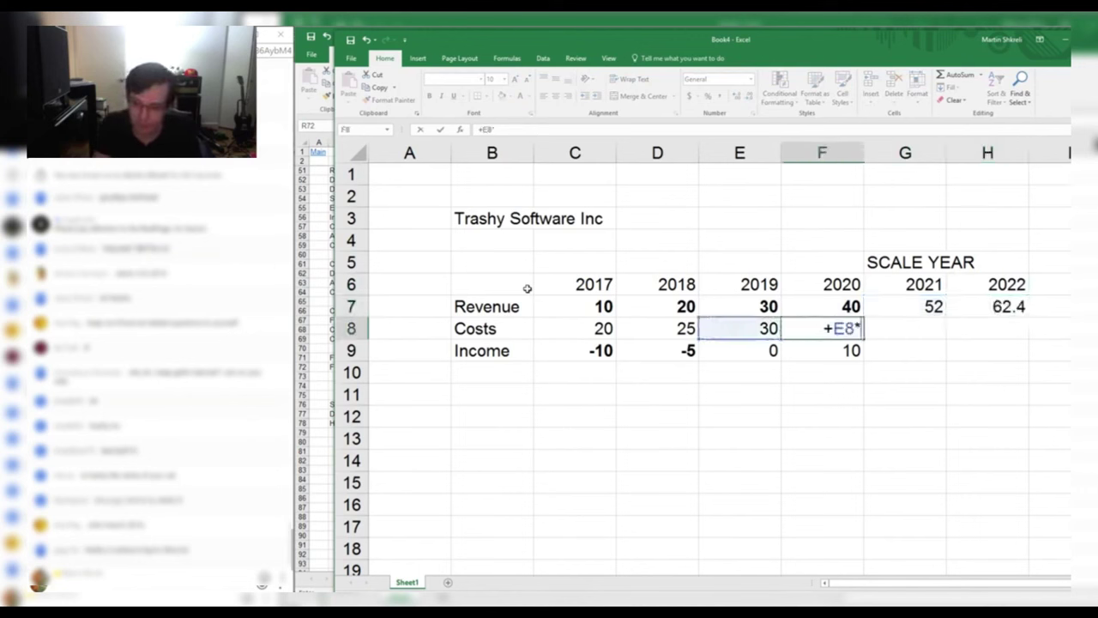
{"action": "type", "text": "1.03"}
{"action": "key", "text": "ctrl+Return"}
{"action": "key", "text": "ctrl+c"}
{"action": "key", "text": "shift+Right"}
{"action": "key", "text": "shift+Right"}
{"action": "key", "text": "ctrl+v"}
Copy the 2020 income formula from F9 to the 2021 and 2022 cells G9:H9
{"action": "key", "text": "Down"}
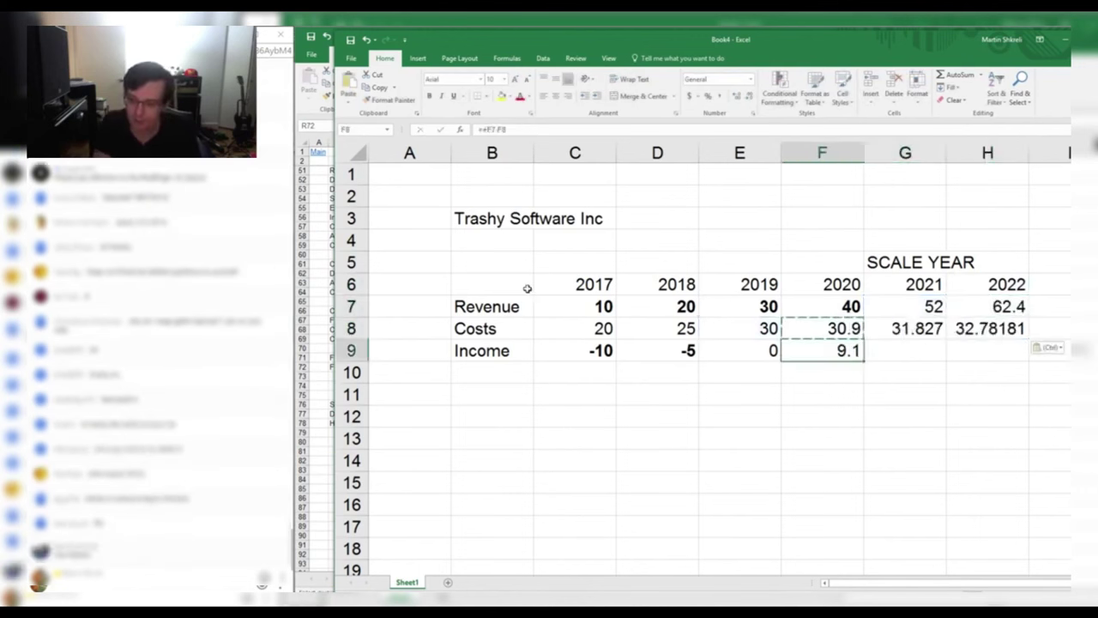
{"action": "key", "text": "ctrl+c"}
{"action": "key", "text": "shift+Right"}
{"action": "key", "text": "shift+Right"}
{"action": "key", "text": "ctrl+v"}
Make the 2022 income value in H9 bold
{"action": "key", "text": "Down"}
{"action": "key", "text": "Right"}
{"action": "key", "text": "Up"}
{"action": "key", "text": "Right"}
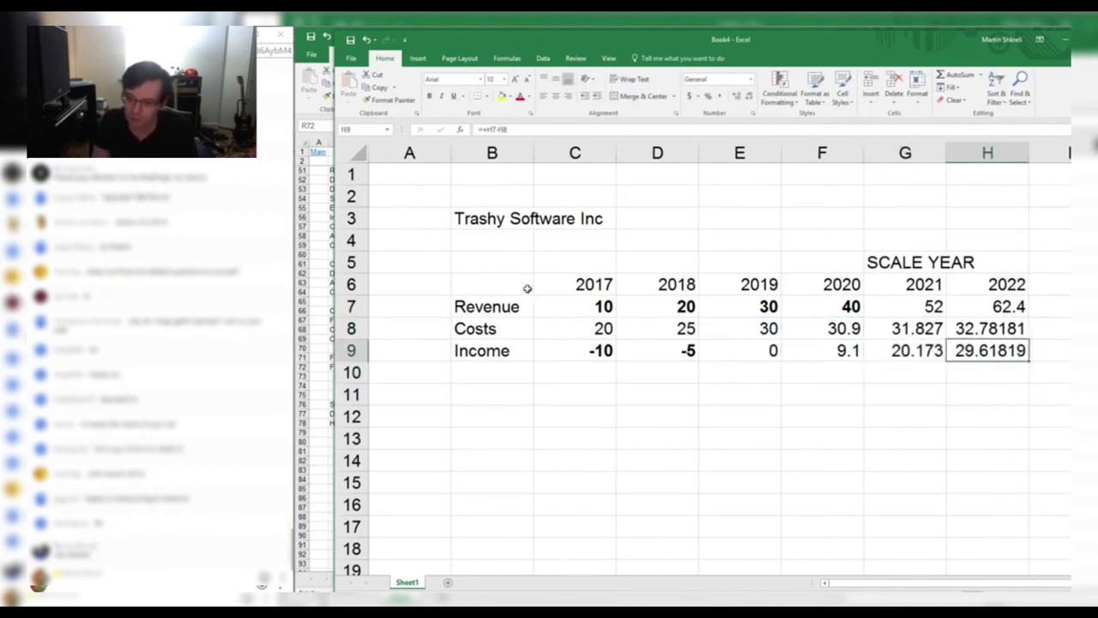
{"action": "key", "text": "ctrl+b"}
Format the revenue, costs and income values in C7:H9 as numbers with two decimal places
{"action": "key", "text": "ctrl+shift+Left"}
{"action": "key", "text": "ctrl+q"}
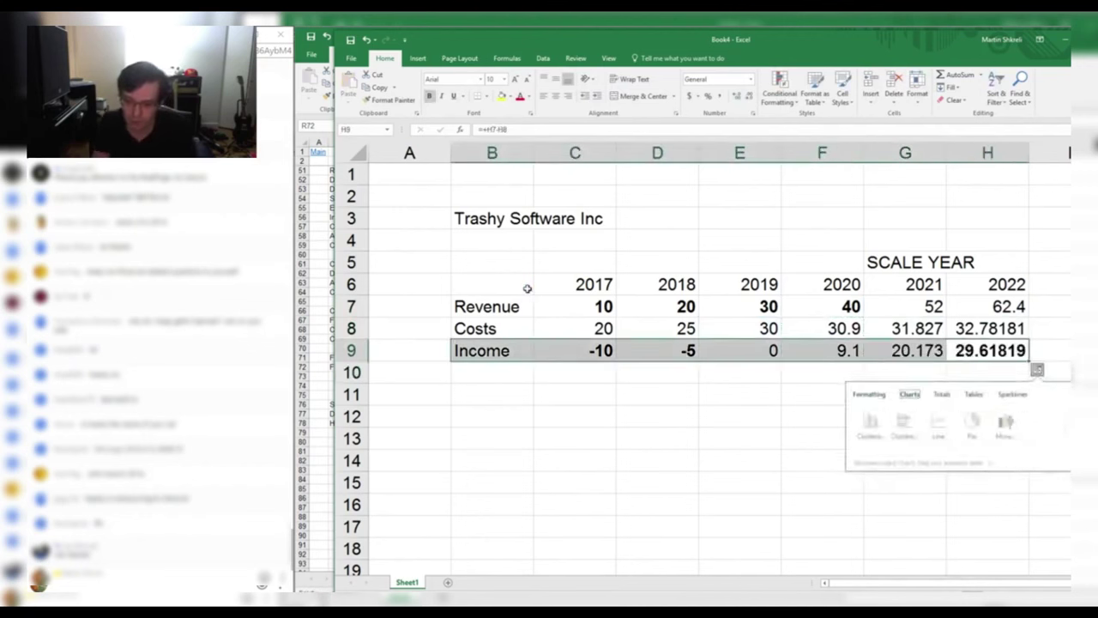
{"action": "key", "text": "Escape"}
{"action": "key", "text": "shift+Right"}
{"action": "key", "text": "shift+Up"}
{"action": "key", "text": "shift+Up"}
{"action": "key", "text": "ctrl+shift+1"}
{"action": "key", "text": "Down"}
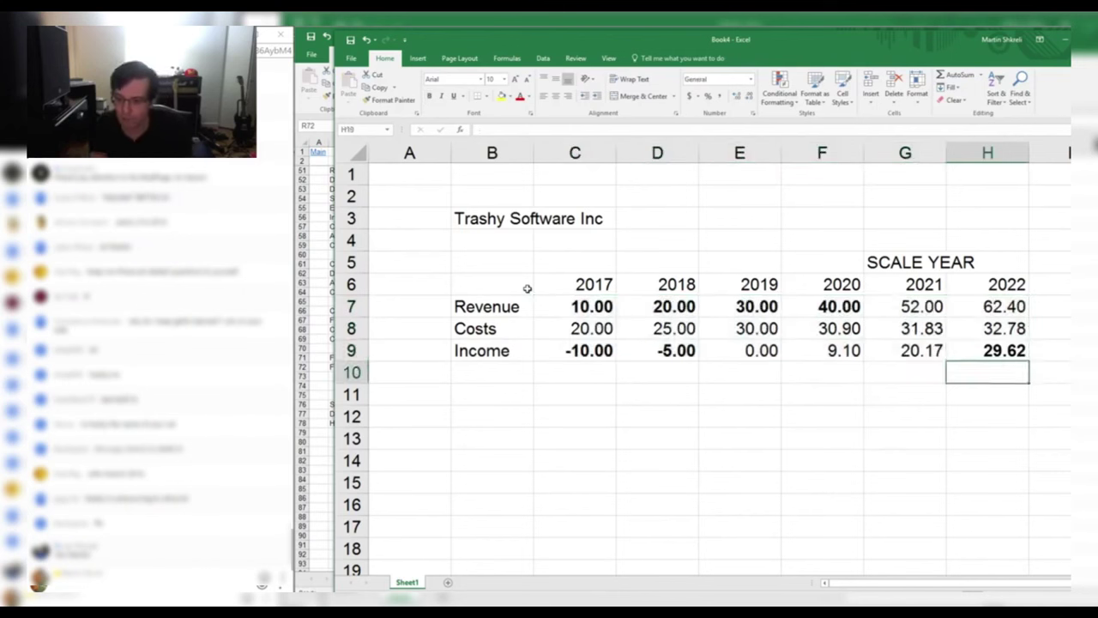
Multiply the 2022 income by 15 in H10, using H9*15, and format the result with two decimal places
{"action": "key", "text": "Up"}
{"action": "key", "text": "Down"}
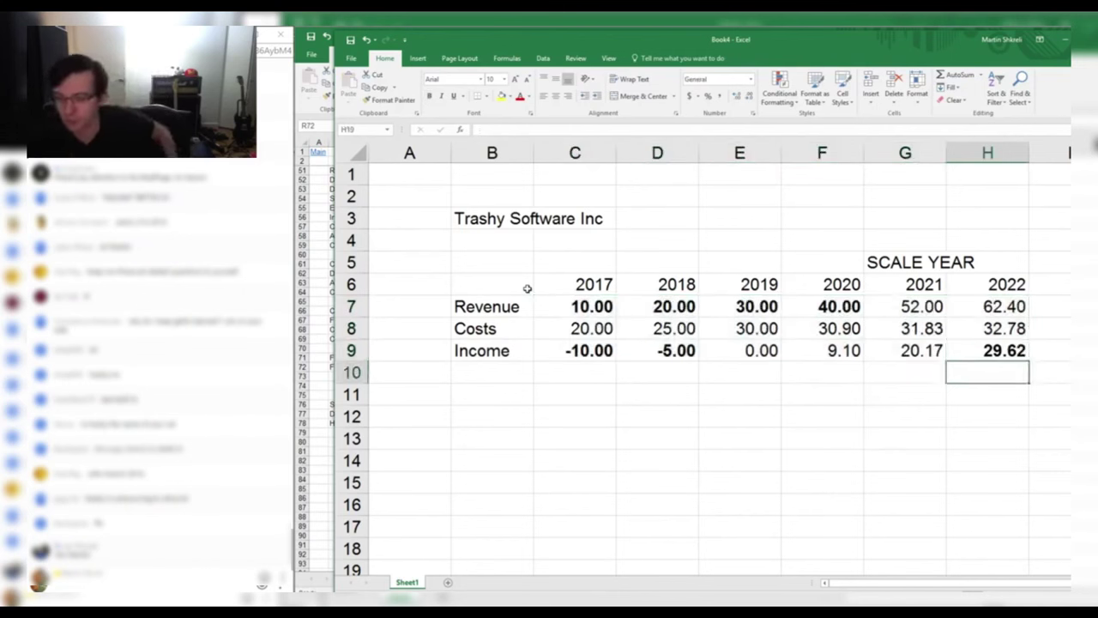
{"action": "type", "text": "+H9*15"}
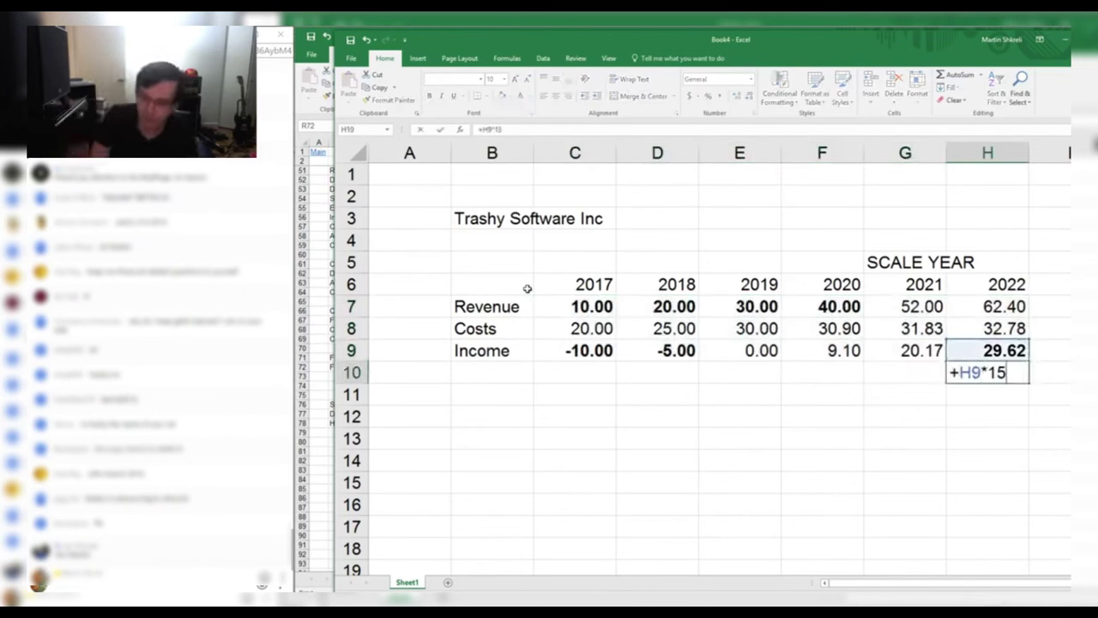
{"action": "key", "text": "Return"}
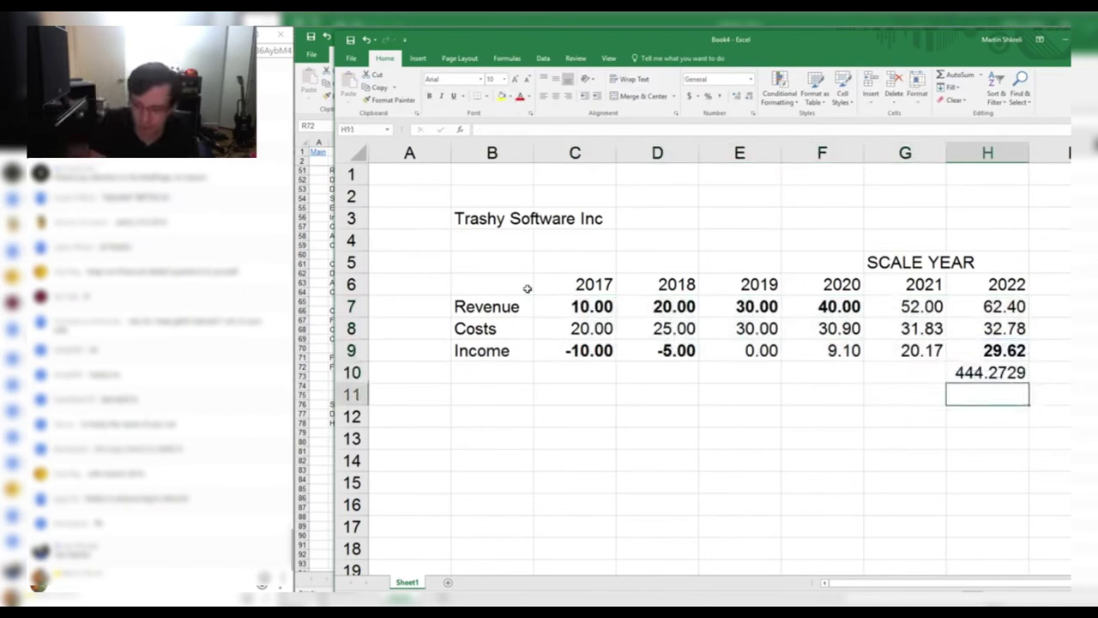
{"action": "key", "text": "Up"}
{"action": "key", "text": "ctrl+shift+1"}
Highlight the 2017 to 2019 income values in C9:E9 with yellow fill
{"action": "key", "text": "Left"}
{"action": "key", "text": "Left"}
{"action": "key", "text": "Left"}
{"action": "key", "text": "Left"}
{"action": "key", "text": "Left"}
{"action": "key", "text": "Up"}
{"action": "key", "text": "shift+Right"}
{"action": "key", "text": "shift+Right"}
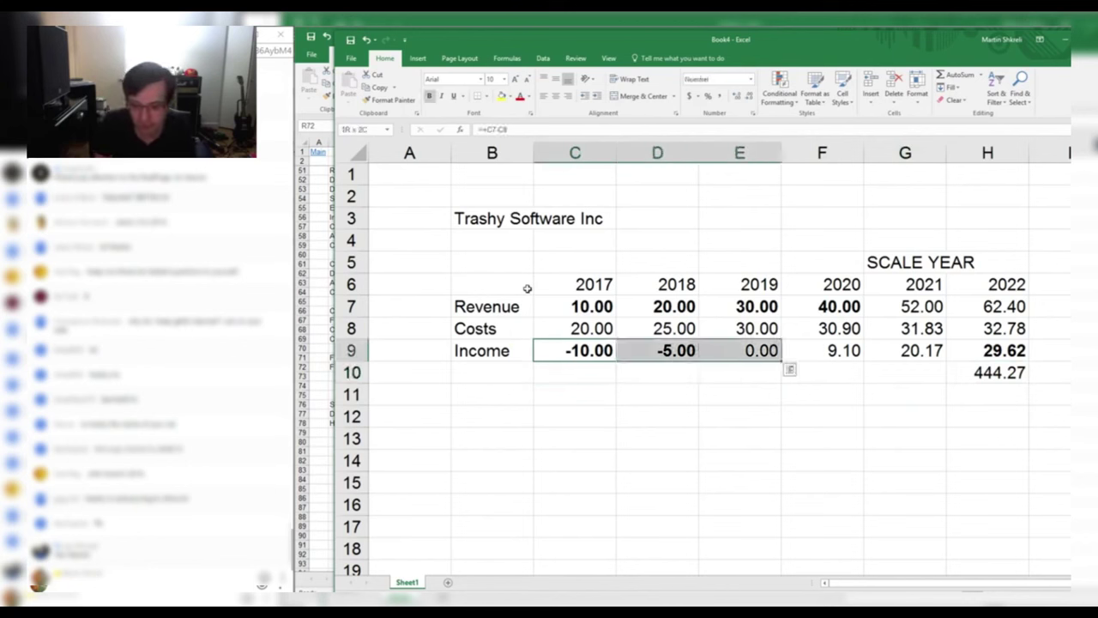
{"action": "left_click", "coordinate": [502, 96]}
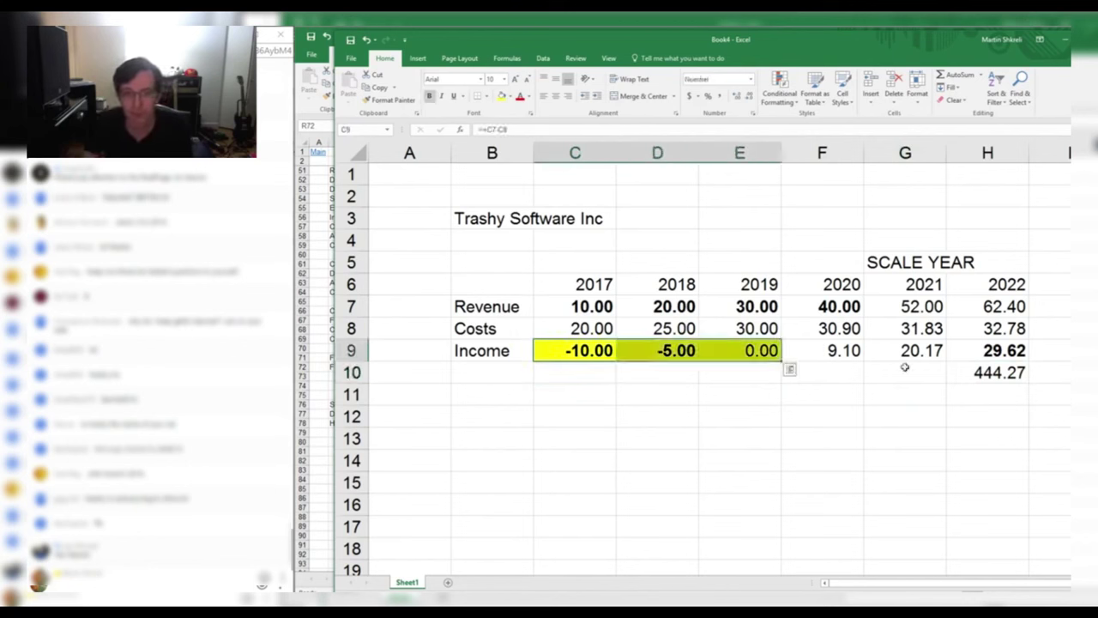
Close the Trashy Software Inc example workbook and return to the RP workbook's Model sheet
{"action": "left_click", "coordinate": [905, 482]}
{"action": "left_click_drag", "start_coordinate": [747, 351], "coordinate": [484, 262]}
{"action": "left_click", "coordinate": [1040, 374]}
{"action": "left_click_drag", "start_coordinate": [993, 377], "coordinate": [480, 171]}
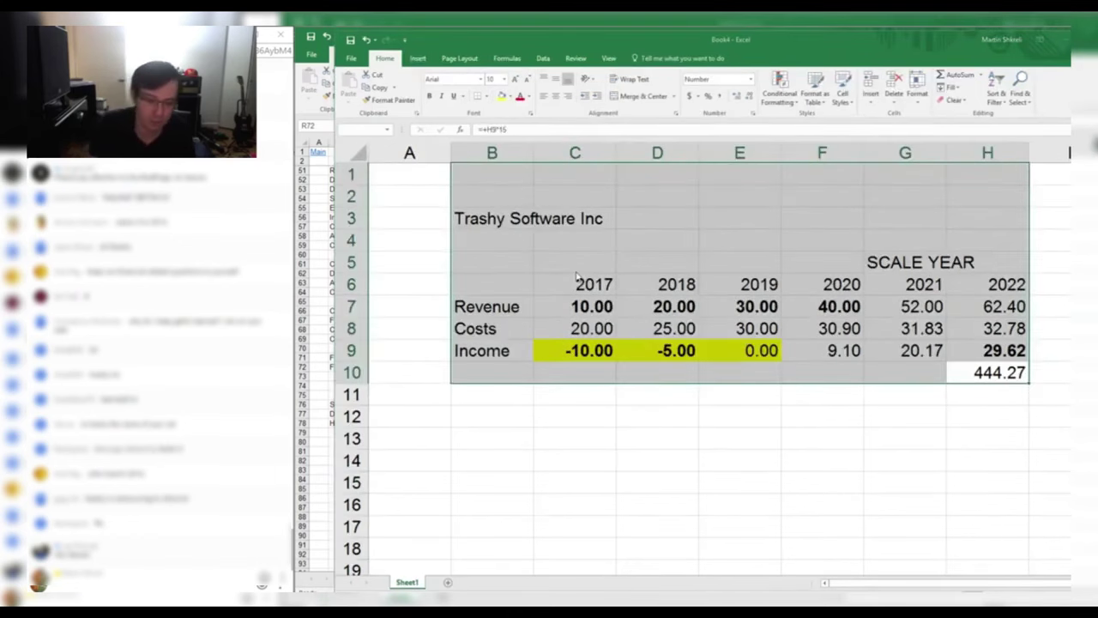
{"action": "key", "text": "ctrl+w"}
{"action": "left_click", "coordinate": [544, 328]}
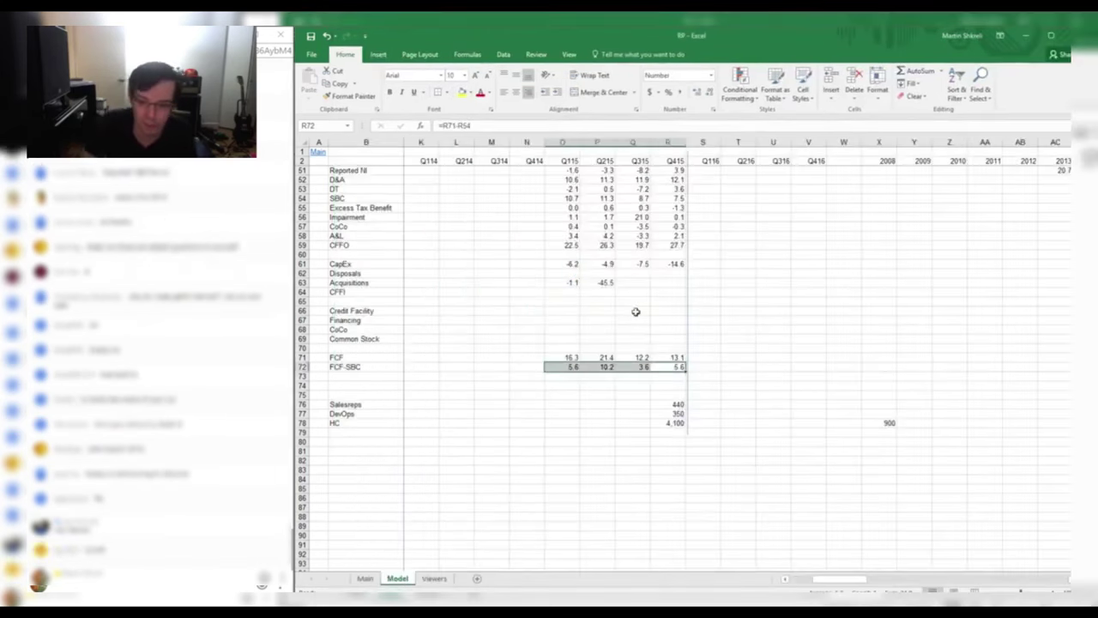
Remove the question mark from the label in B5 of the Model sheet so that it reads "RPU"
{"action": "scroll", "coordinate": [636, 311], "scroll_direction": "up", "scroll_amount": 16}
{"action": "left_click_drag", "start_coordinate": [1055, 348], "coordinate": [319, 349]}
{"action": "left_click_drag", "start_coordinate": [715, 424], "coordinate": [847, 125]}
{"action": "left_click", "coordinate": [703, 170]}
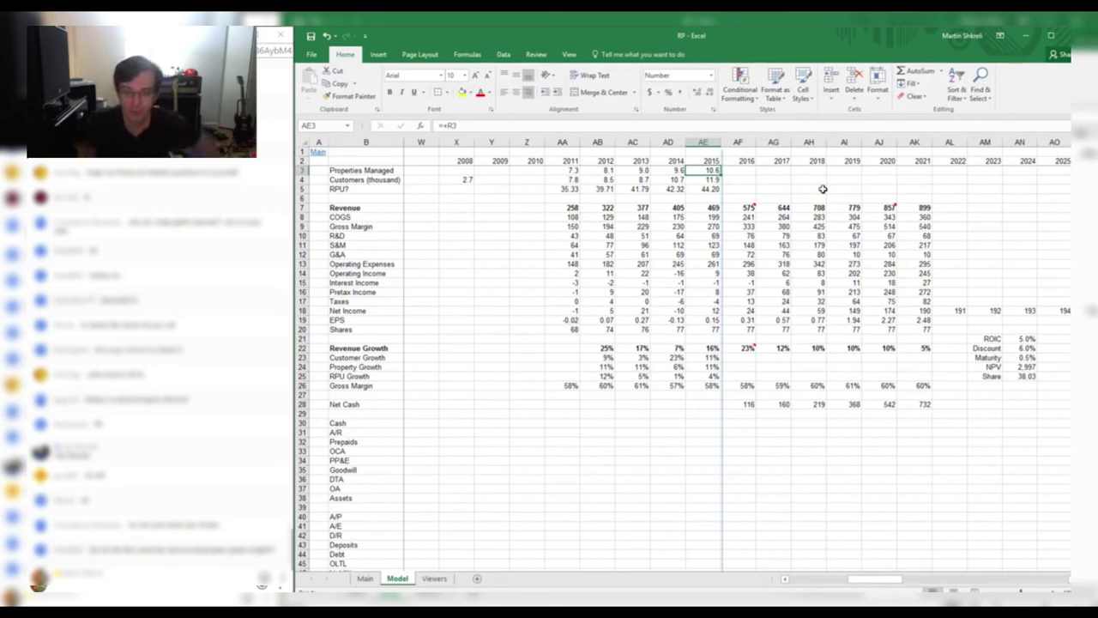
{"action": "left_click", "coordinate": [360, 190]}
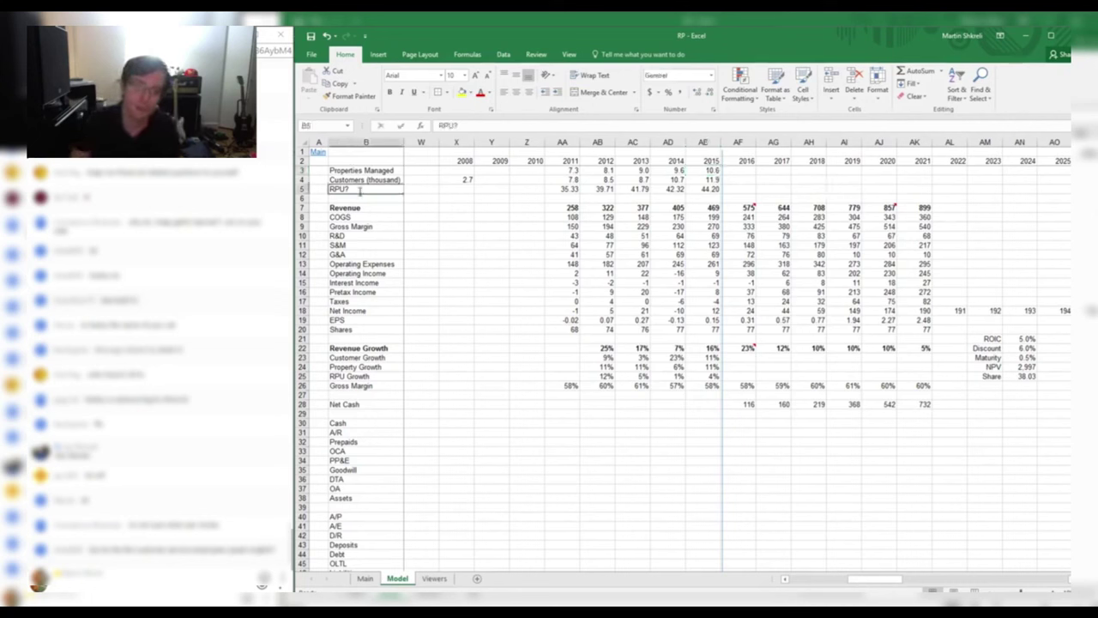
{"action": "key", "text": "F2"}
{"action": "key", "text": "BackSpace"}
{"action": "key", "text": "Return"}
Examine the 2015 properties managed, customers, RPU and revenue figures in column AE and the formulas behind them
{"action": "left_click", "coordinate": [705, 206]}
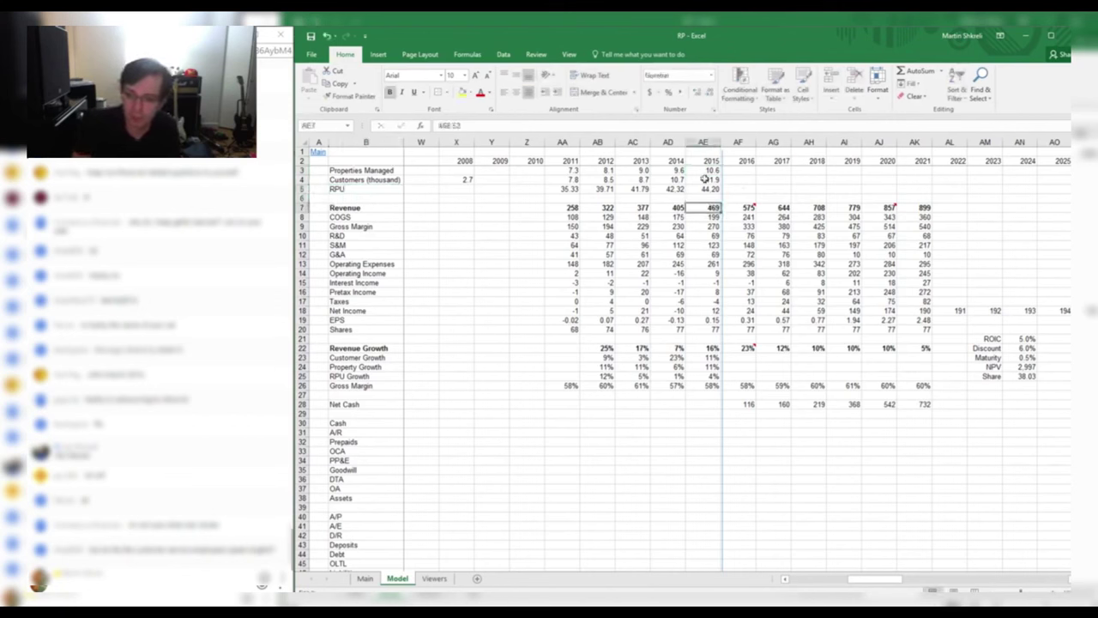
{"action": "left_click_drag", "start_coordinate": [709, 179], "coordinate": [711, 190]}
{"action": "left_click", "coordinate": [711, 198]}
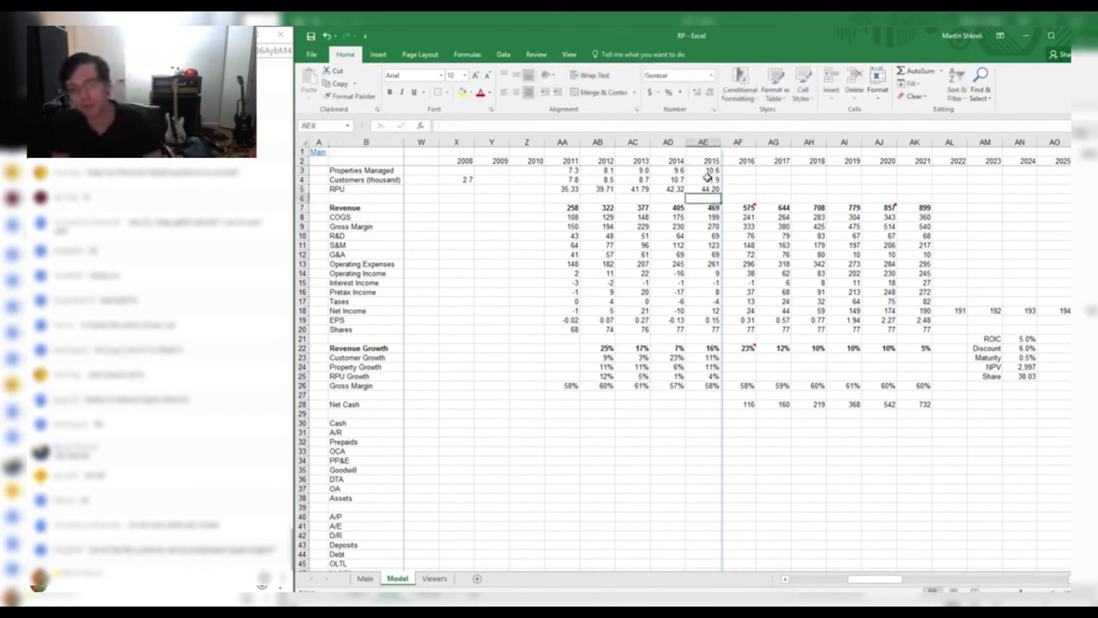
{"action": "left_click", "coordinate": [719, 255]}
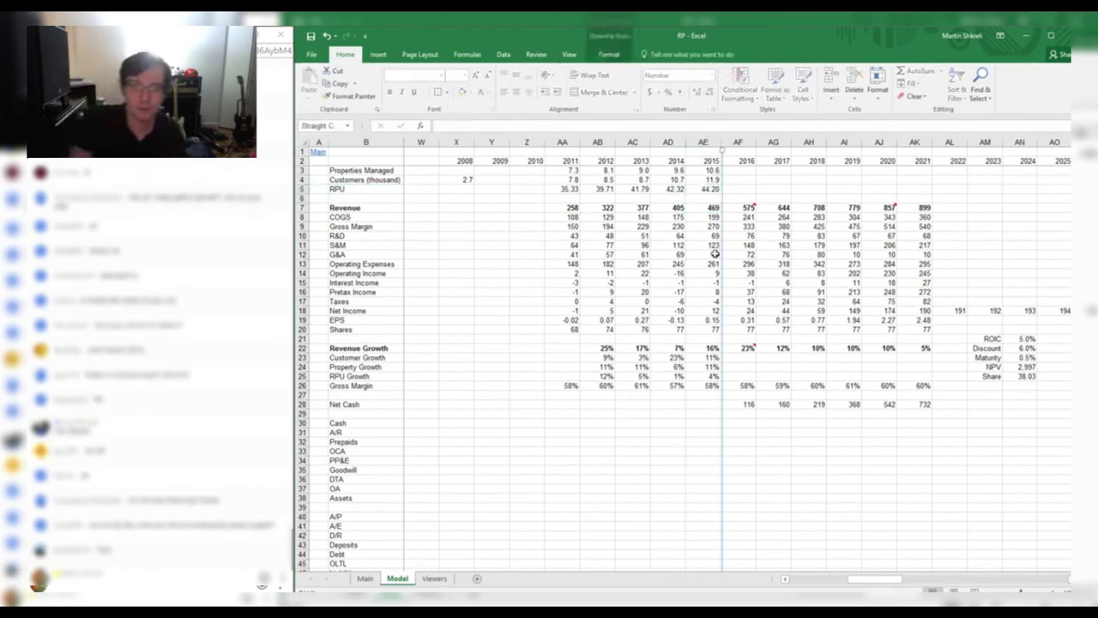
{"action": "left_click_drag", "start_coordinate": [714, 254], "coordinate": [717, 152]}
{"action": "left_click", "coordinate": [705, 198]}
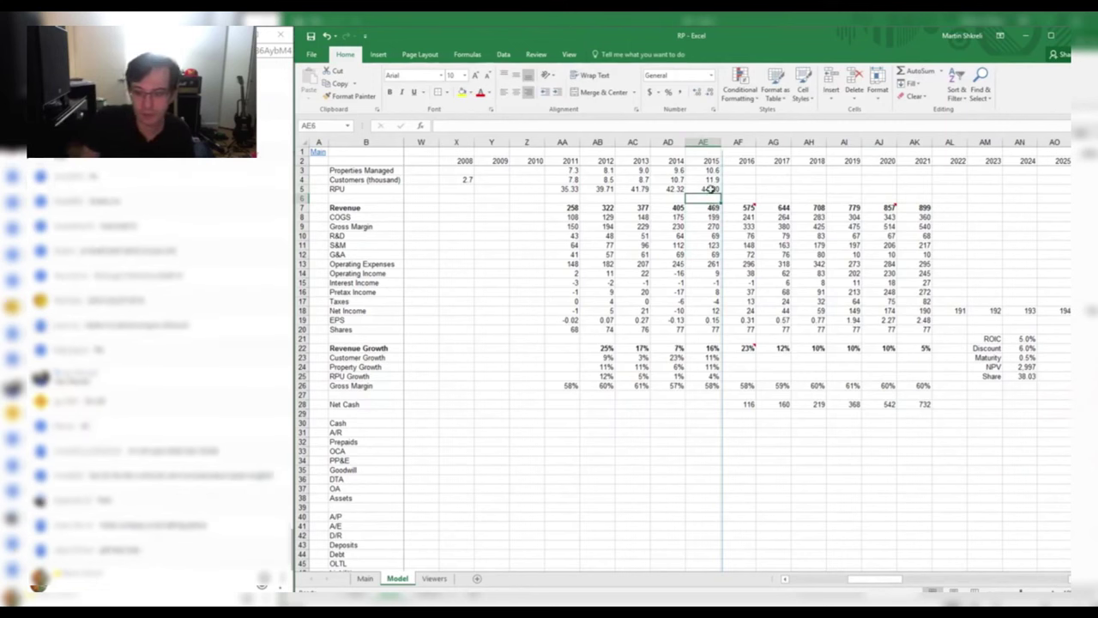
{"action": "left_click", "coordinate": [708, 189]}
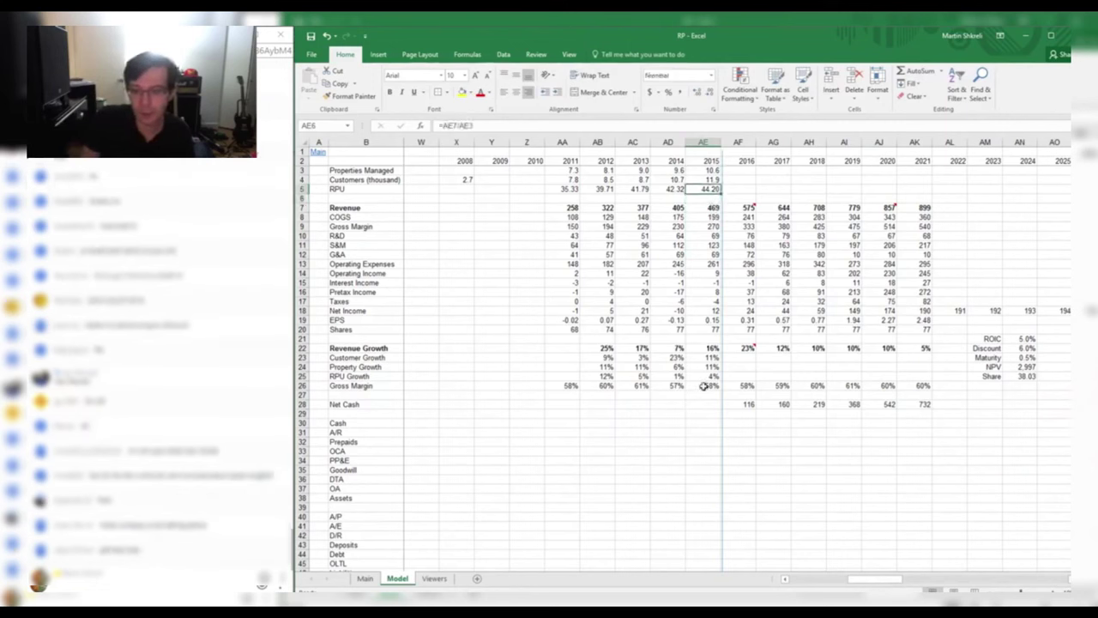
{"action": "left_click_drag", "start_coordinate": [708, 385], "coordinate": [714, 200]}
{"action": "left_click", "coordinate": [707, 188]}
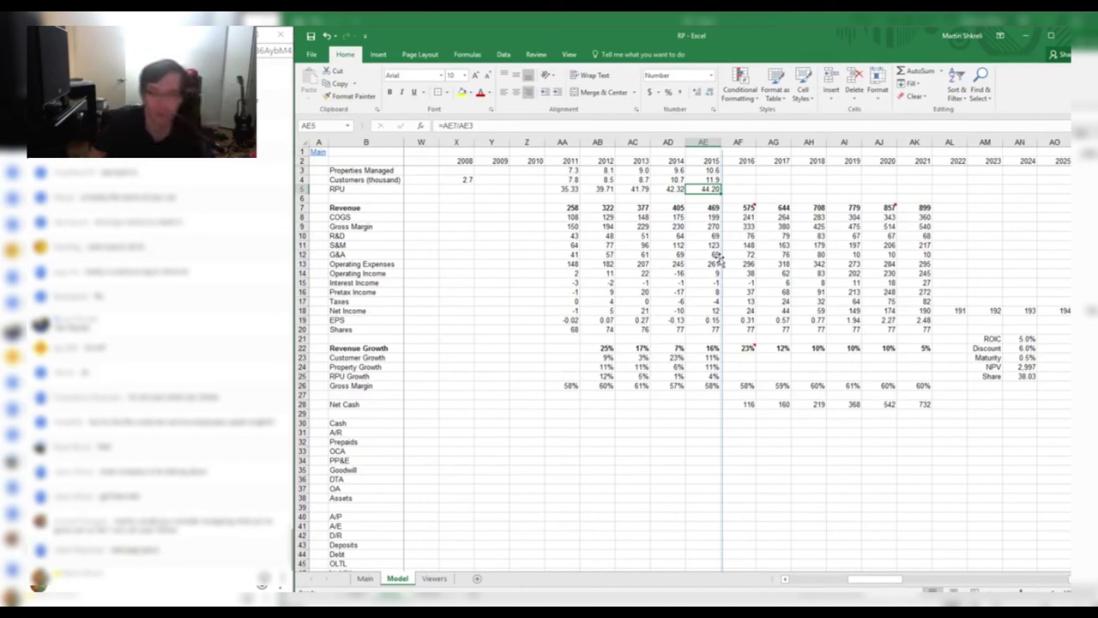
{"action": "type", "text": "="}
{"action": "left_click", "coordinate": [713, 171]}
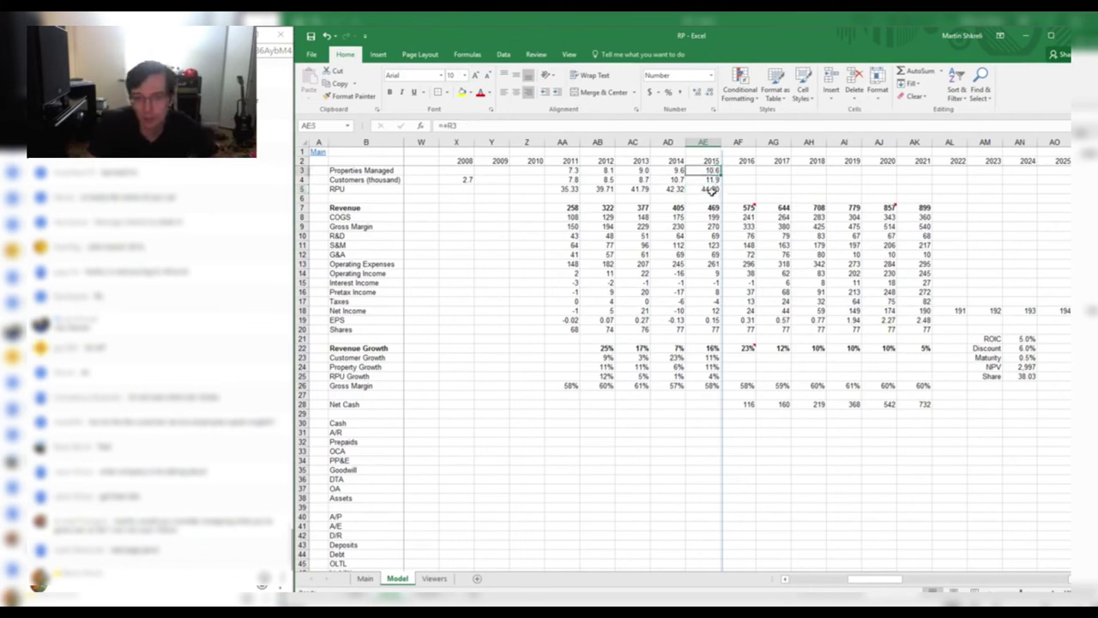
{"action": "key", "text": "Return"}
{"action": "left_click", "coordinate": [710, 208]}
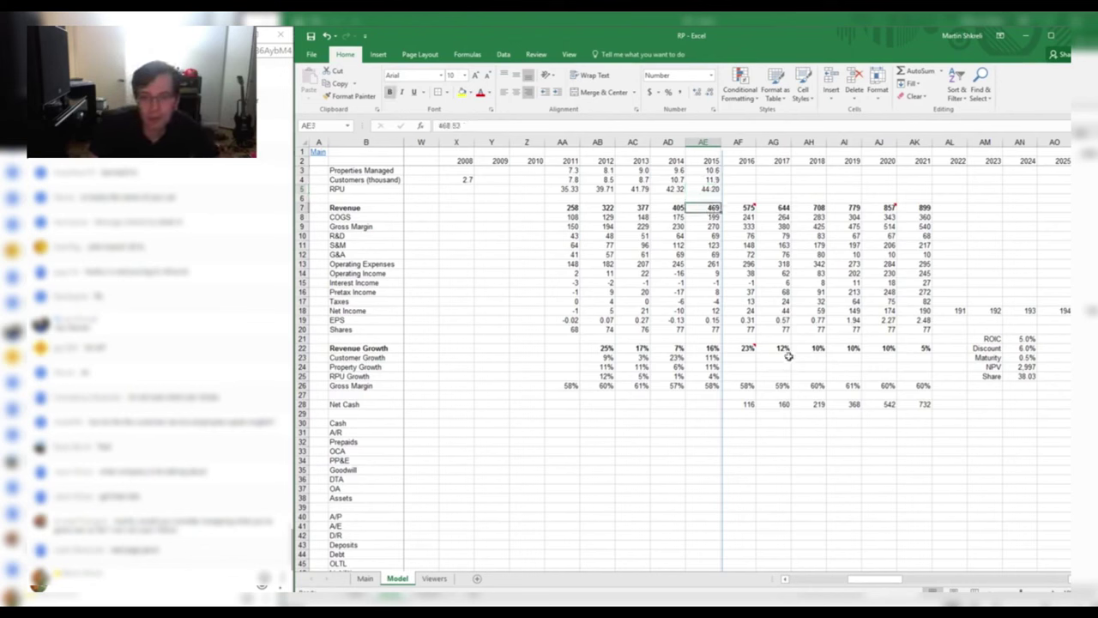
Inspect the 2016 revenue formula and its note in AF7, along with the 2016 revenue growth formula in AF22
{"action": "double_click", "coordinate": [739, 209]}
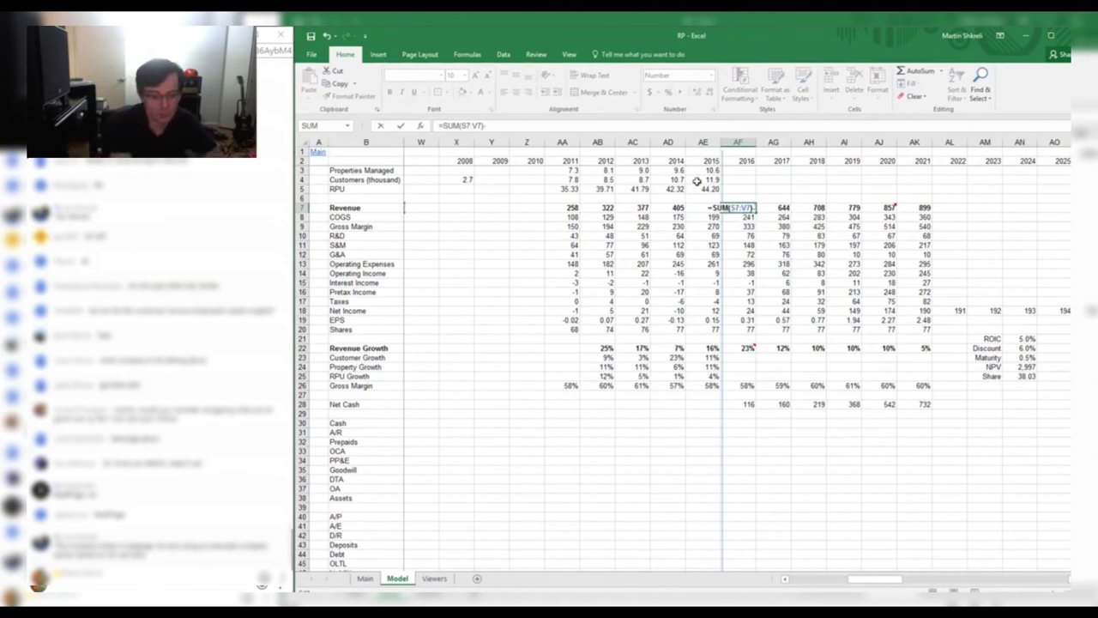
{"action": "key", "text": "Escape"}
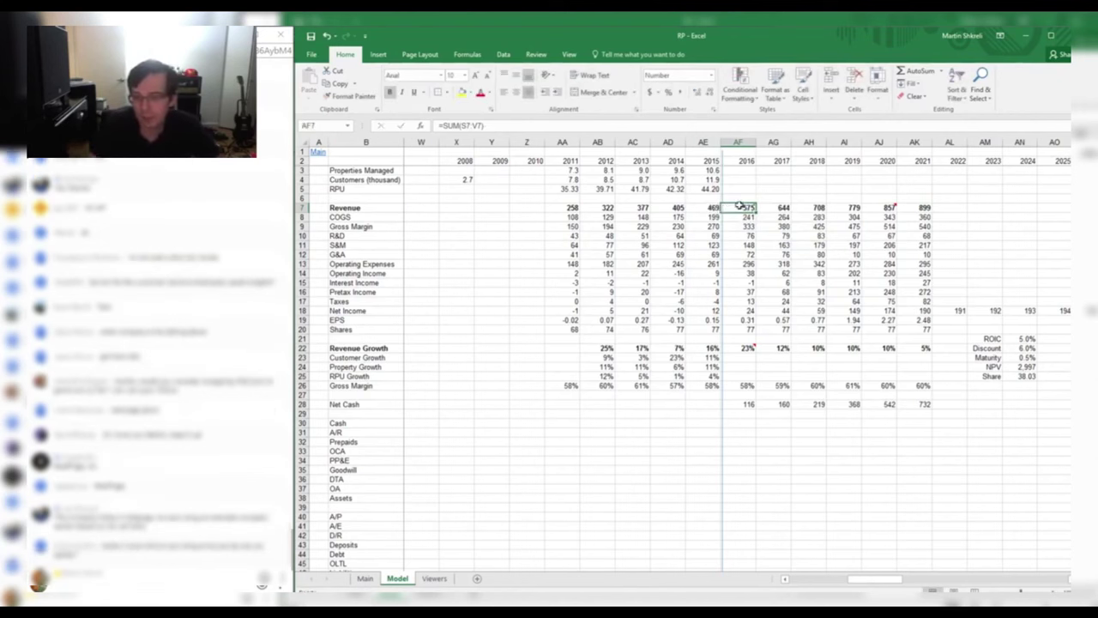
{"action": "mouse_move", "coordinate": [738, 208]}
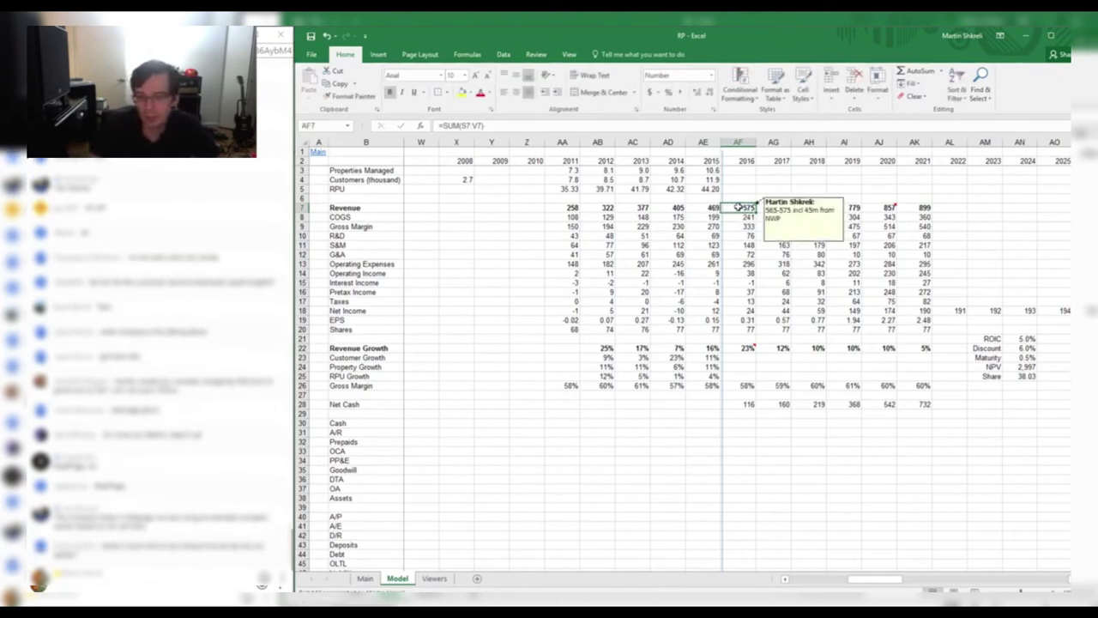
{"action": "double_click", "coordinate": [743, 348]}
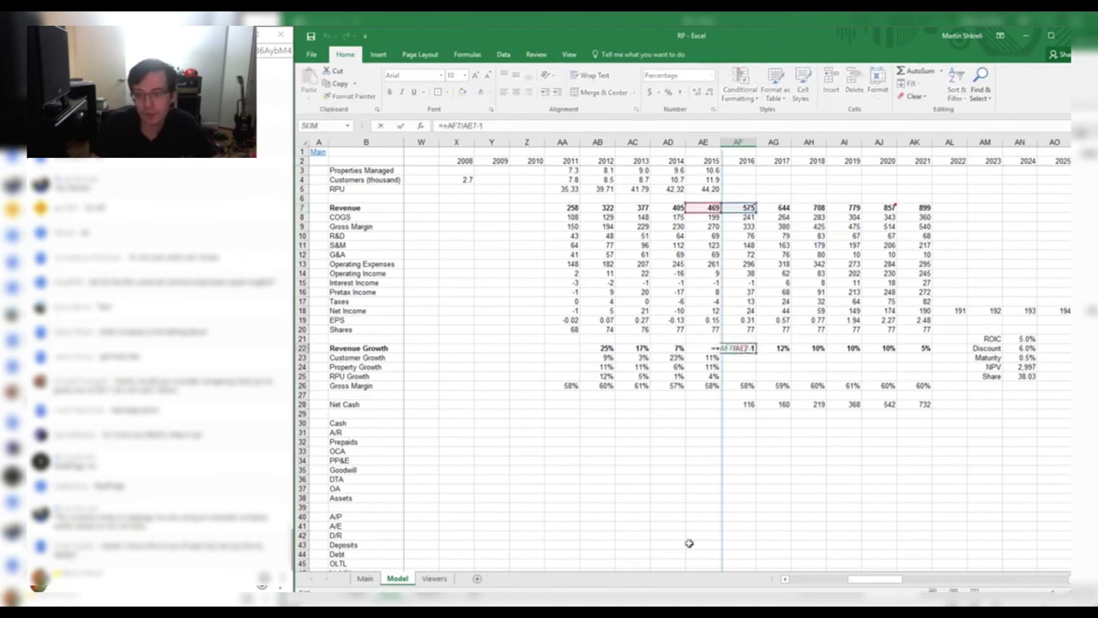
{"action": "key", "text": "Return"}
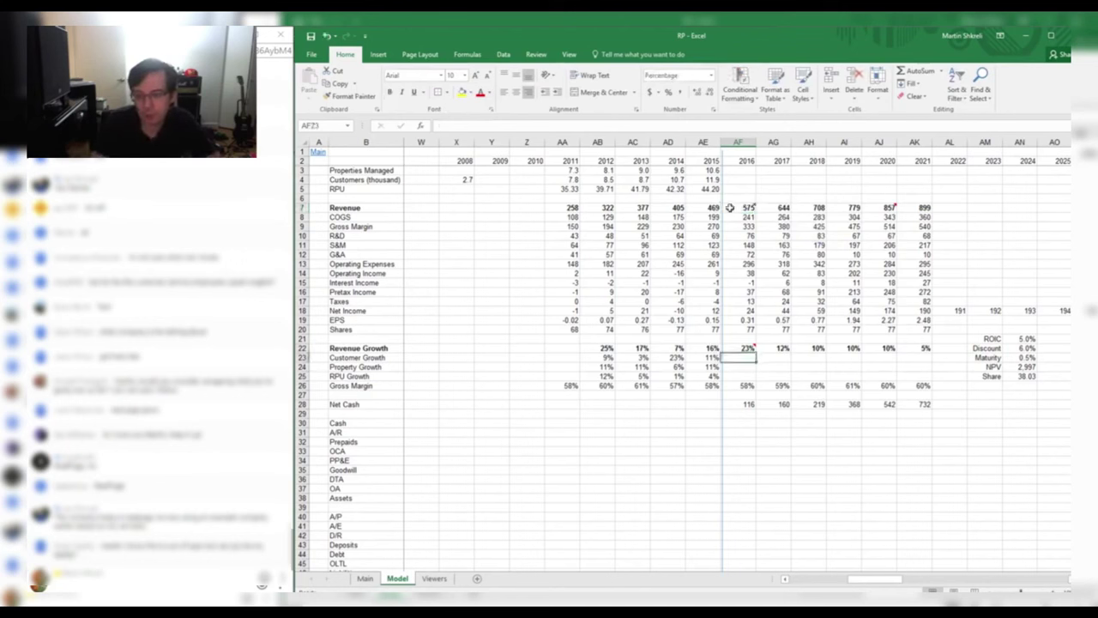
{"action": "left_click", "coordinate": [729, 208]}
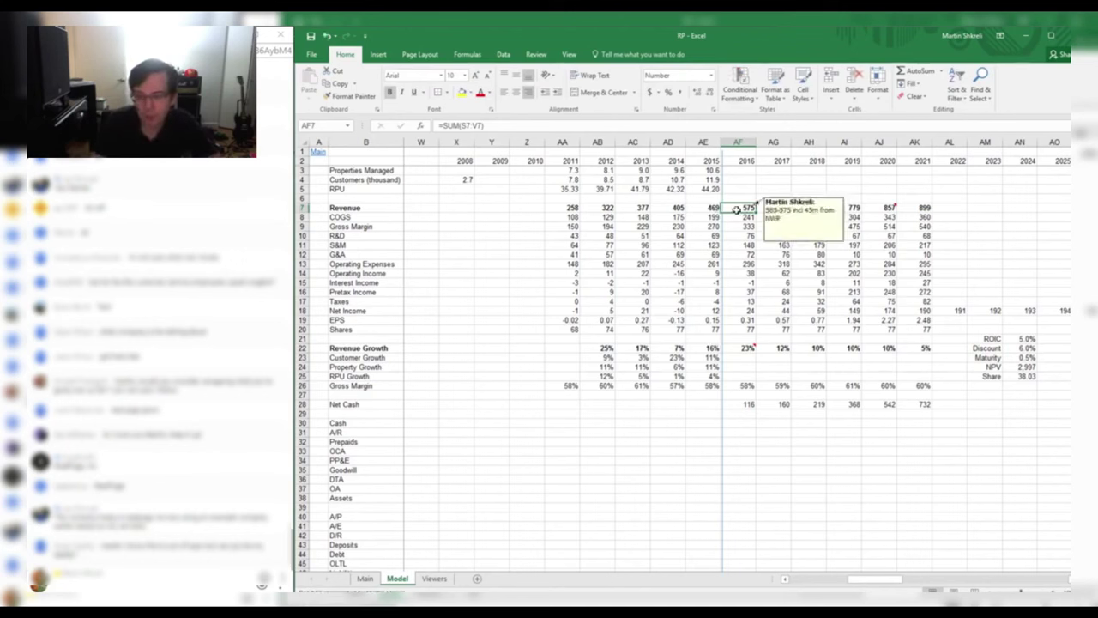
{"action": "left_click", "coordinate": [766, 124]}
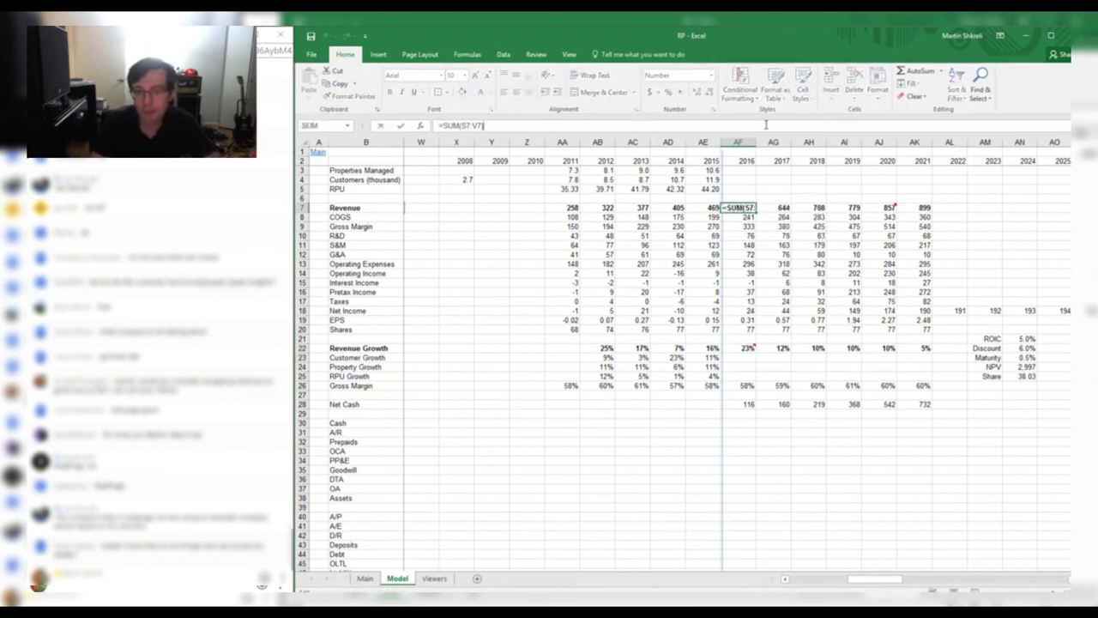
{"action": "left_click", "coordinate": [782, 303]}
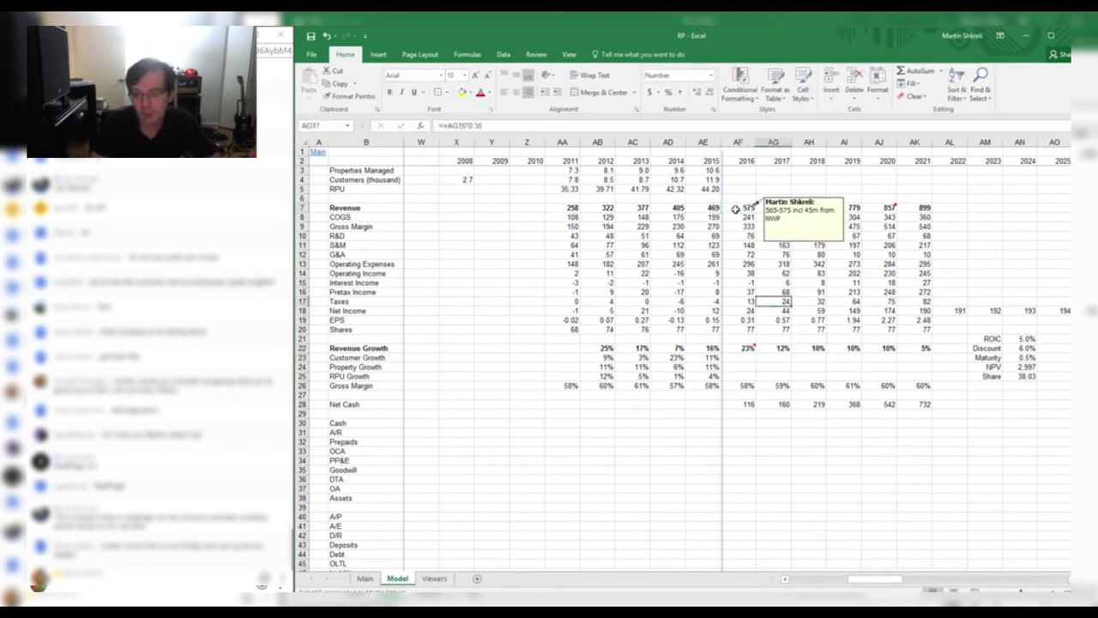
Subtract the 45m NWP contribution from the 2016 revenue formula SUM(S7:V7) in AF7
{"action": "left_click", "coordinate": [735, 208]}
{"action": "left_click", "coordinate": [645, 127]}
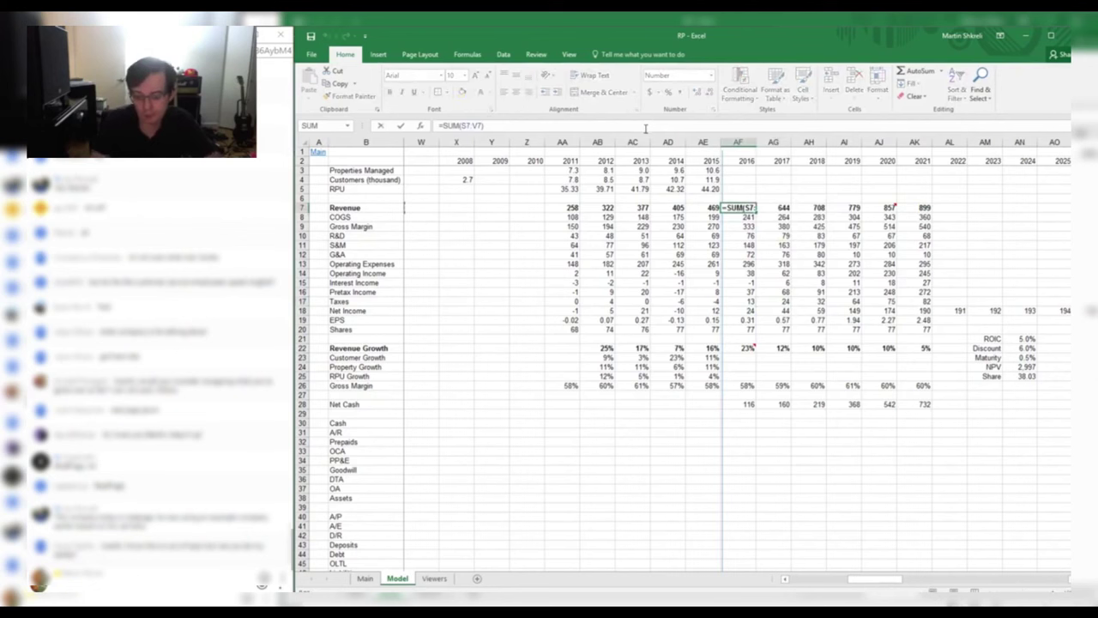
{"action": "key", "text": "Return"}
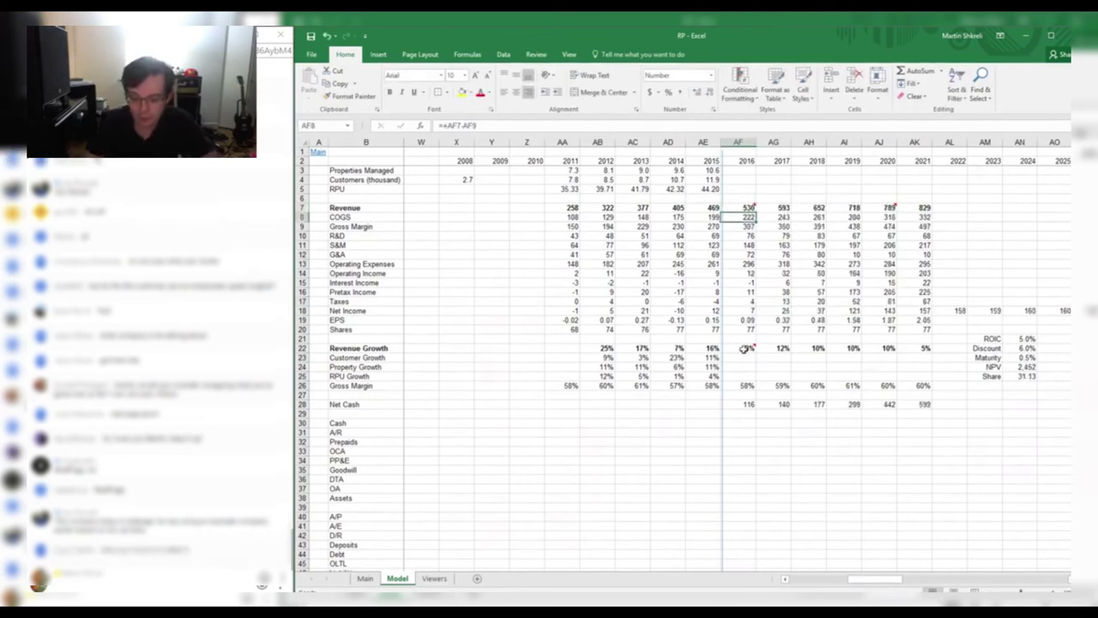
Read the note on the 2016 revenue growth and review the 2016 to 2021 growth rates in AF22:AK22
{"action": "mouse_move", "coordinate": [743, 346]}
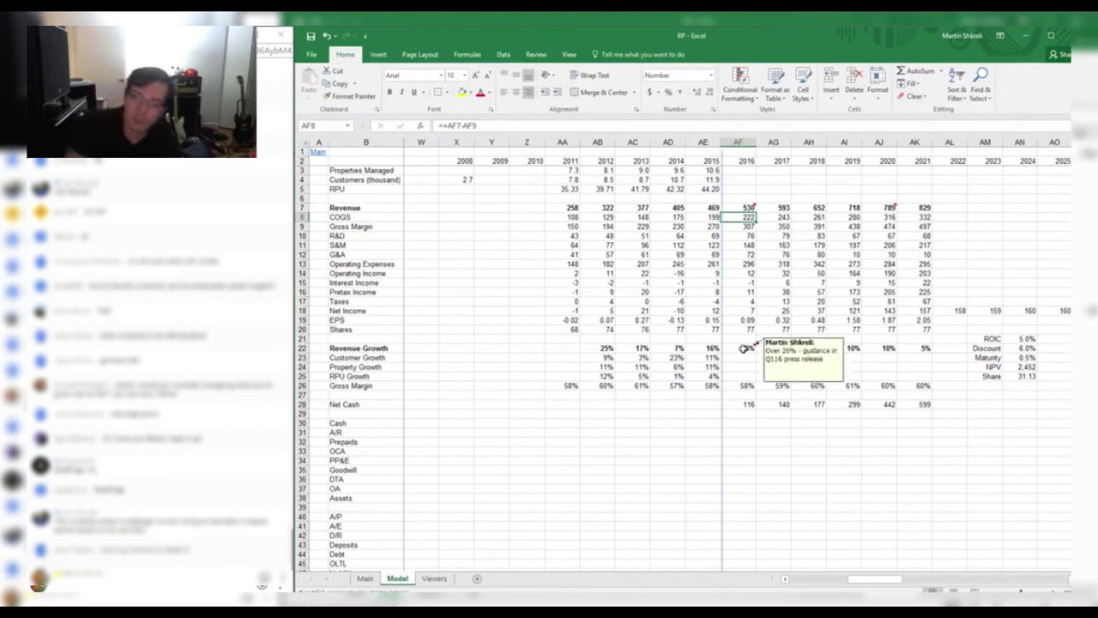
{"action": "left_click_drag", "start_coordinate": [743, 347], "coordinate": [914, 347]}
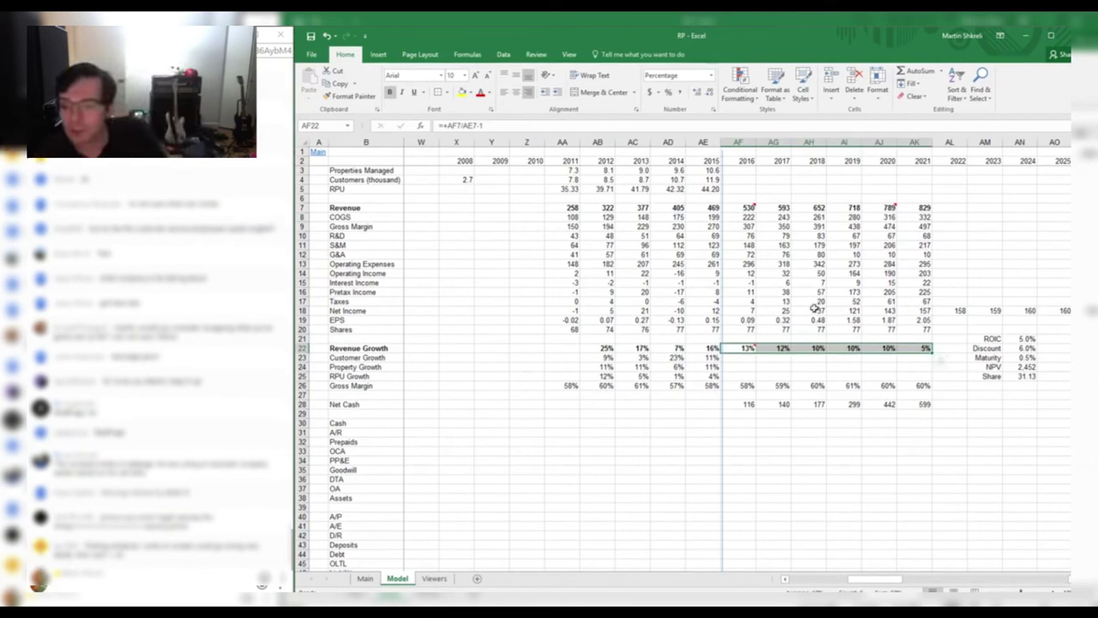
Restore the 2016 revenue formula in AF7 to SUM(S7:V7), then review the revenue growth rates and the 2020 revenue formula
{"action": "left_click", "coordinate": [749, 207]}
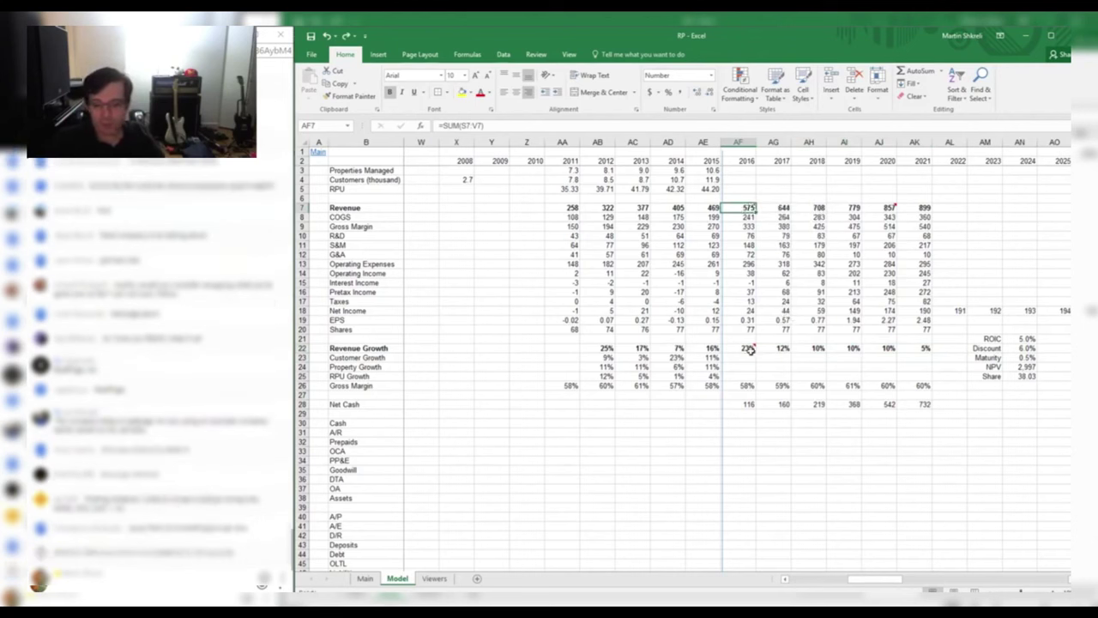
{"action": "left_click_drag", "start_coordinate": [749, 349], "coordinate": [914, 348]}
{"action": "left_click", "coordinate": [911, 433]}
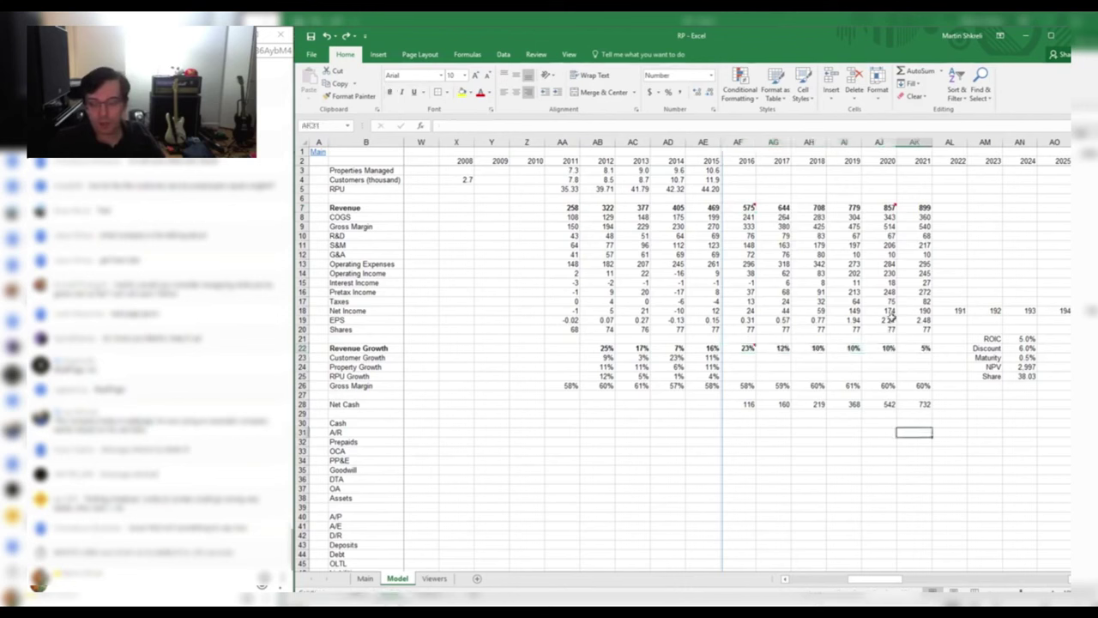
{"action": "left_click", "coordinate": [884, 207]}
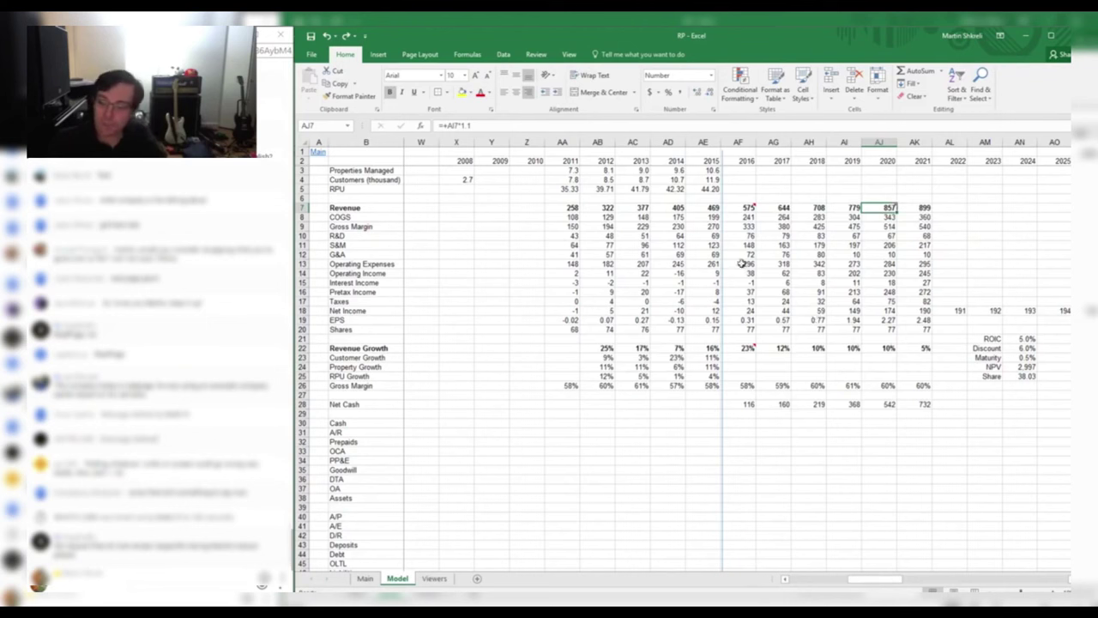
Select the 2016 to 2021 G&A forecast and enter the label Oracle in AM10
{"action": "left_click_drag", "start_coordinate": [749, 255], "coordinate": [927, 256]}
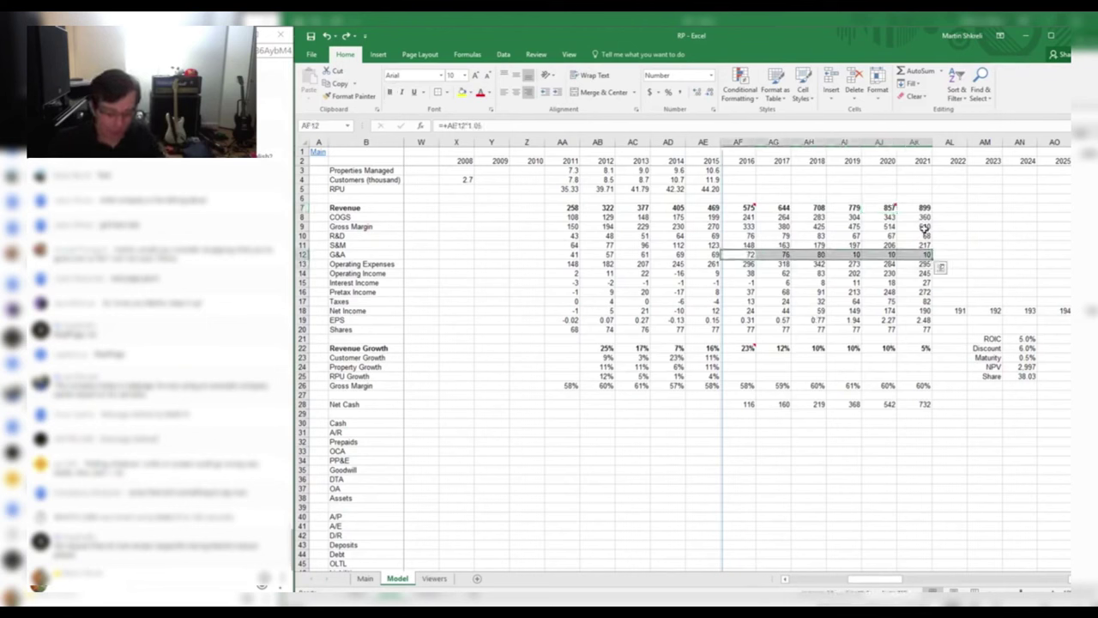
{"action": "left_click", "coordinate": [986, 235]}
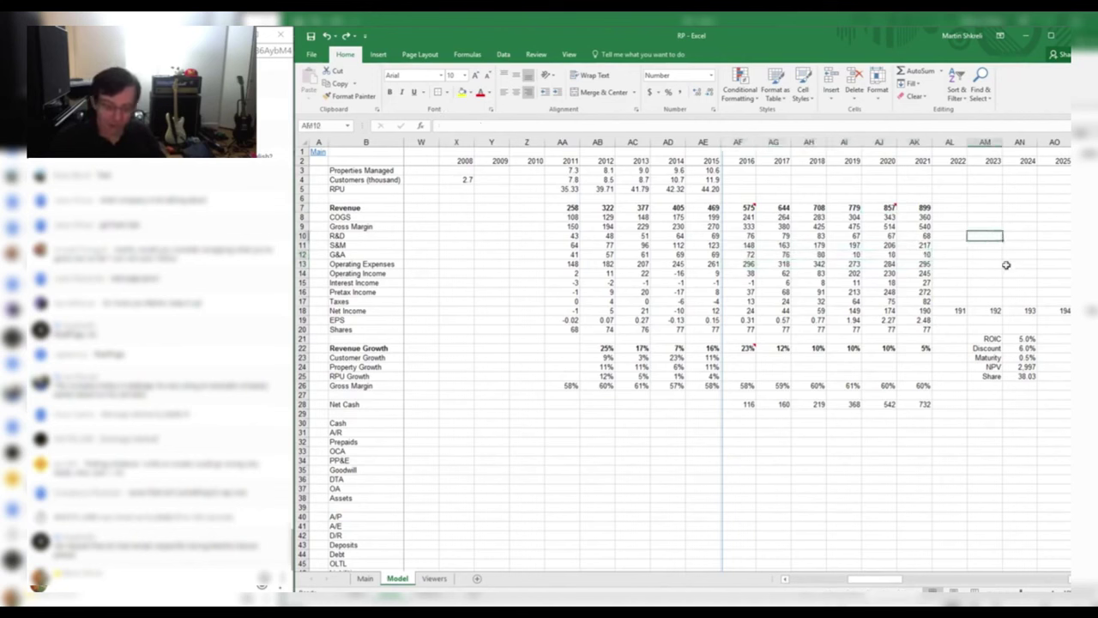
{"action": "type", "text": "Oracle"}
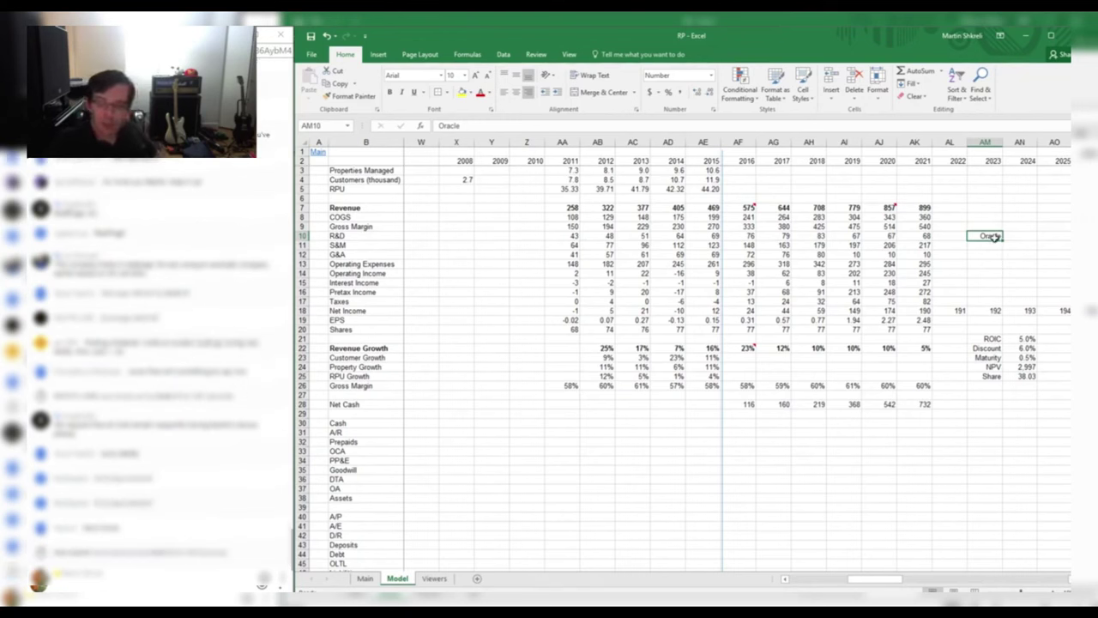
Review the G&A row from 2015 to 2021 and clear the Oracle label from AM10
{"action": "left_click", "coordinate": [749, 255]}
{"action": "left_click_drag", "start_coordinate": [764, 255], "coordinate": [914, 249]}
{"action": "left_click", "coordinate": [914, 250]}
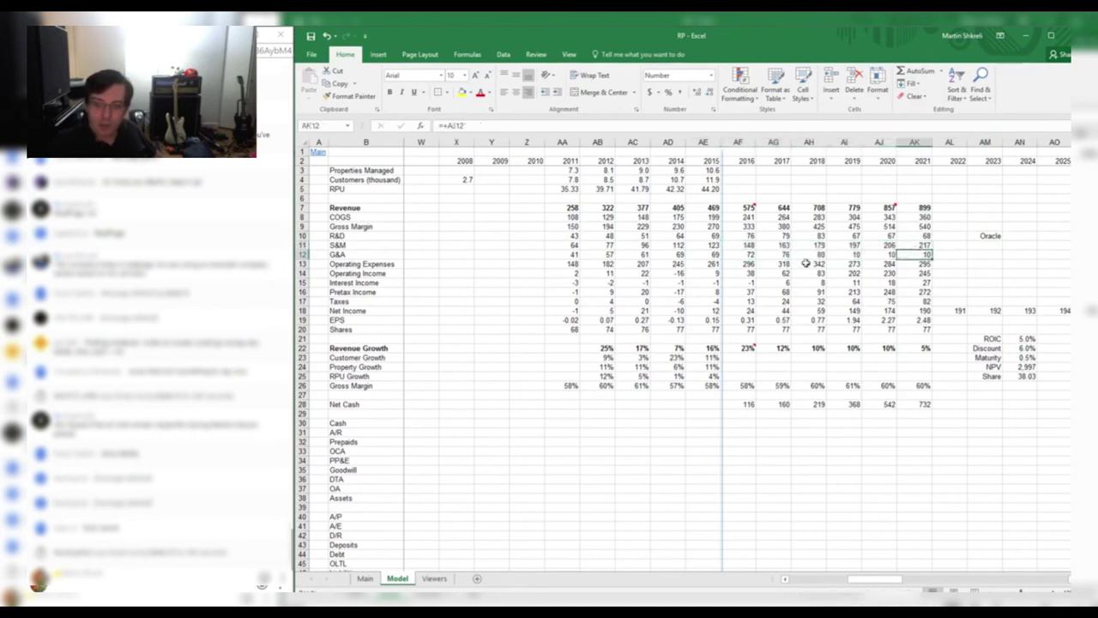
{"action": "left_click_drag", "start_coordinate": [710, 254], "coordinate": [922, 257]}
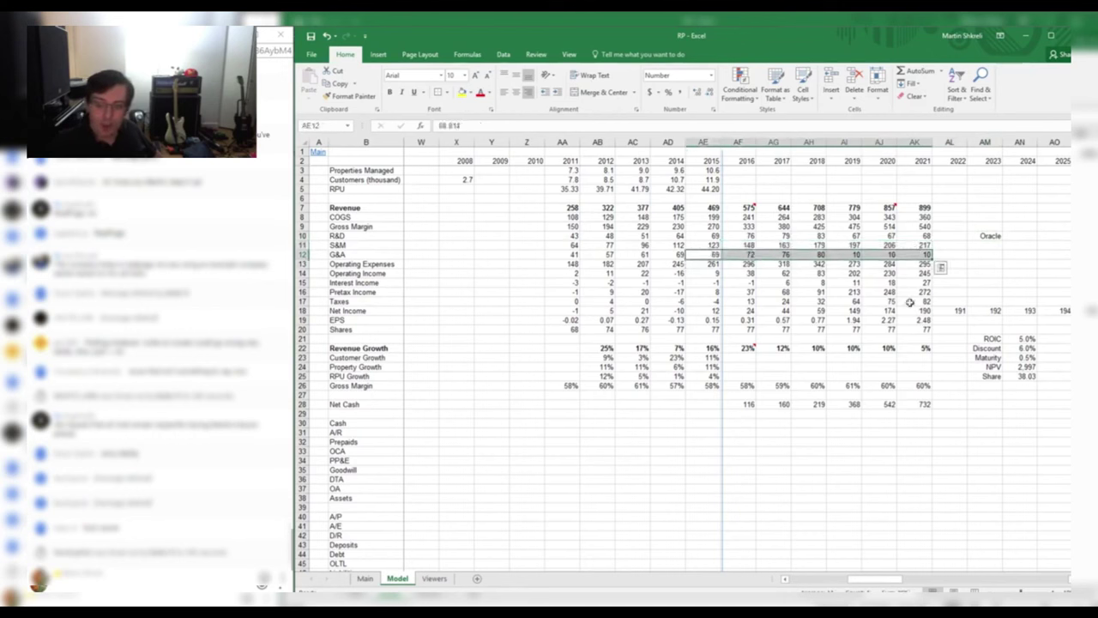
{"action": "left_click", "coordinate": [923, 255]}
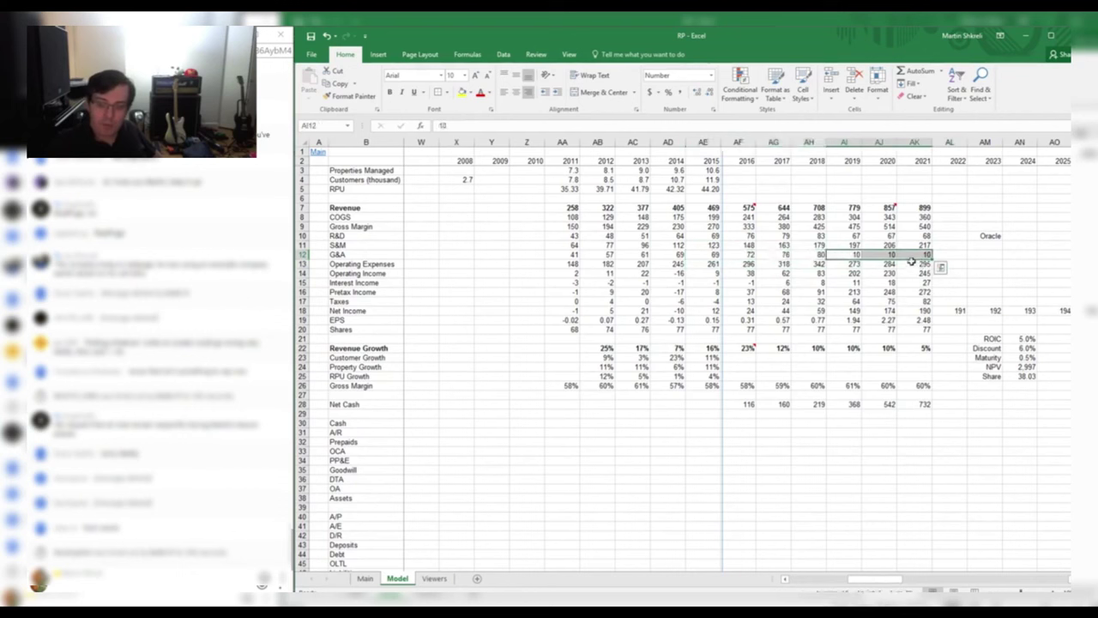
{"action": "left_click_drag", "start_coordinate": [924, 255], "coordinate": [708, 257]}
{"action": "left_click_drag", "start_coordinate": [985, 217], "coordinate": [1016, 223]}
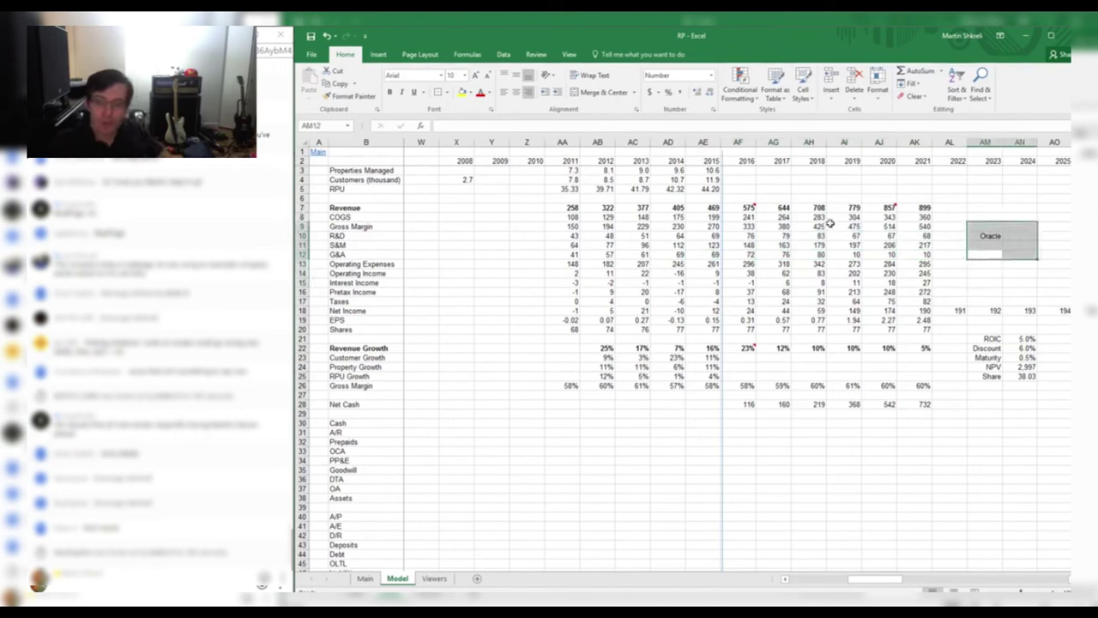
Inspect the 2016 to 2021 R&D forecast formulas in row 10, opening the 2019 formula in AI10
{"action": "left_click", "coordinate": [747, 236]}
{"action": "key", "text": "Right"}
{"action": "key", "text": "Right"}
{"action": "key", "text": "Right"}
{"action": "key", "text": "Right"}
{"action": "key", "text": "Right"}
{"action": "double_click", "coordinate": [849, 236]}
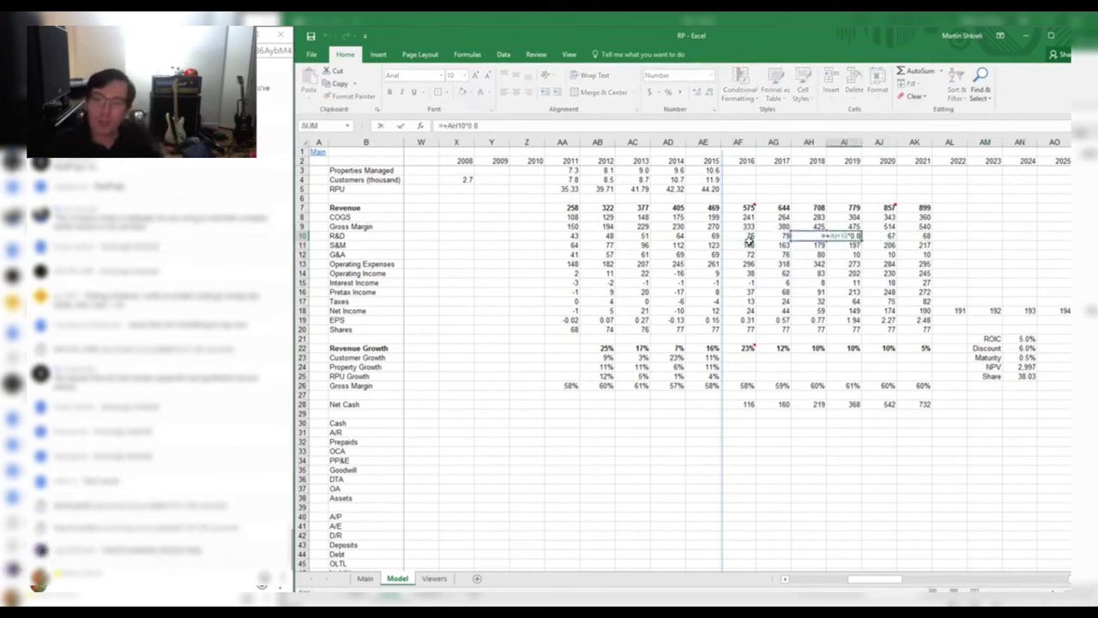
Inspect the 2016 to 2021 S&M forecast formulas in row 11
{"action": "left_click", "coordinate": [747, 243]}
{"action": "key", "text": "Right"}
{"action": "key", "text": "Right"}
{"action": "key", "text": "Right"}
{"action": "key", "text": "Right"}
{"action": "key", "text": "Right"}
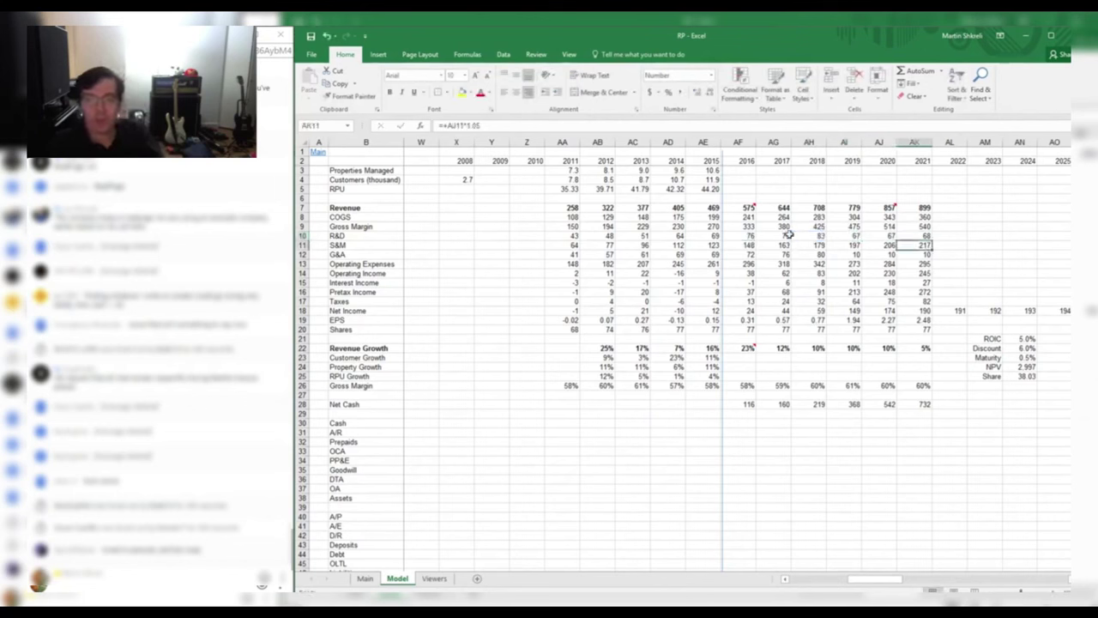
{"action": "left_click_drag", "start_coordinate": [747, 245], "coordinate": [906, 244]}
{"action": "left_click", "coordinate": [906, 244]}
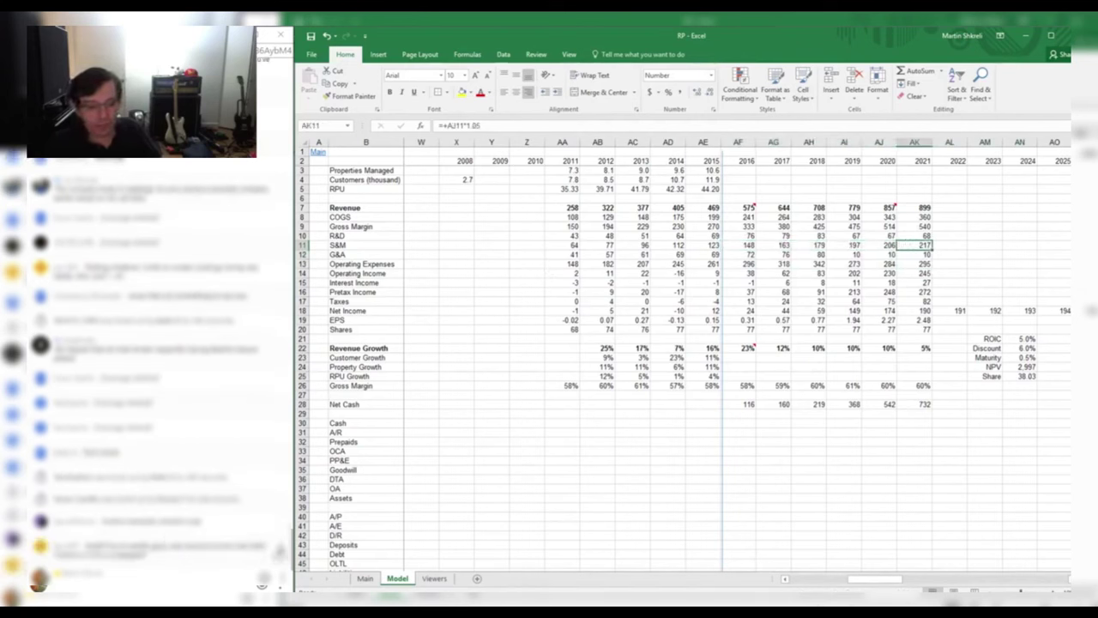
Review the 2016 to 2021 revenue forecast and check the tax formulas for the same years in row 17
{"action": "left_click", "coordinate": [280, 553]}
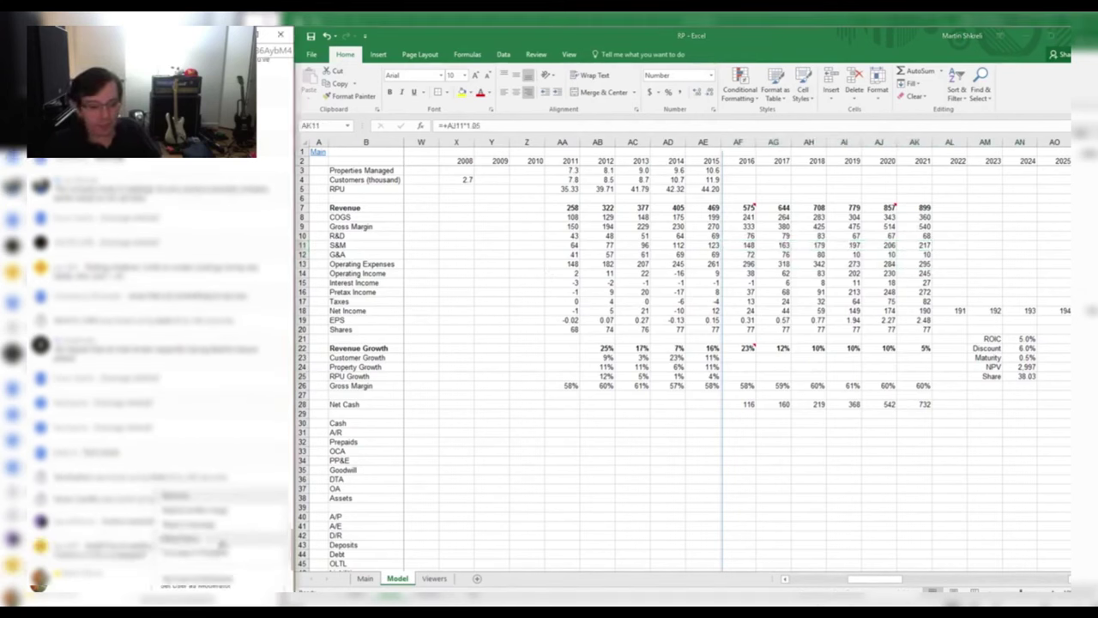
{"action": "left_click_drag", "start_coordinate": [748, 208], "coordinate": [924, 207]}
{"action": "left_click", "coordinate": [860, 301]}
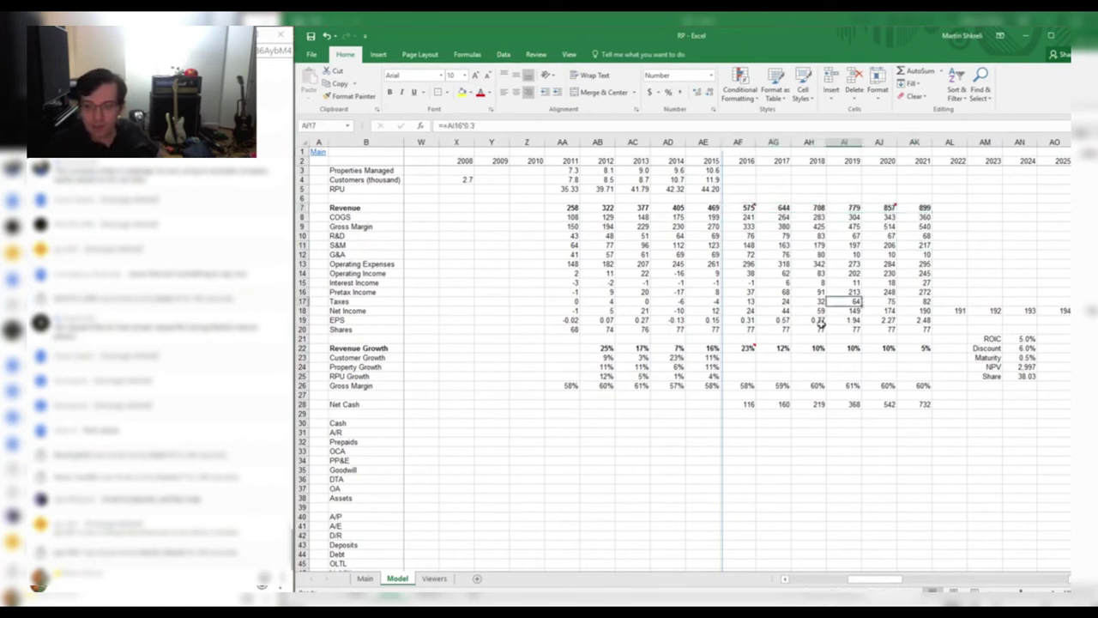
{"action": "key", "text": "Right"}
{"action": "key", "text": "Right"}
{"action": "key", "text": "Left"}
{"action": "key", "text": "Left"}
{"action": "key", "text": "Left"}
{"action": "key", "text": "Left"}
{"action": "key", "text": "Left"}
{"action": "key", "text": "ctrl+shift+Right"}
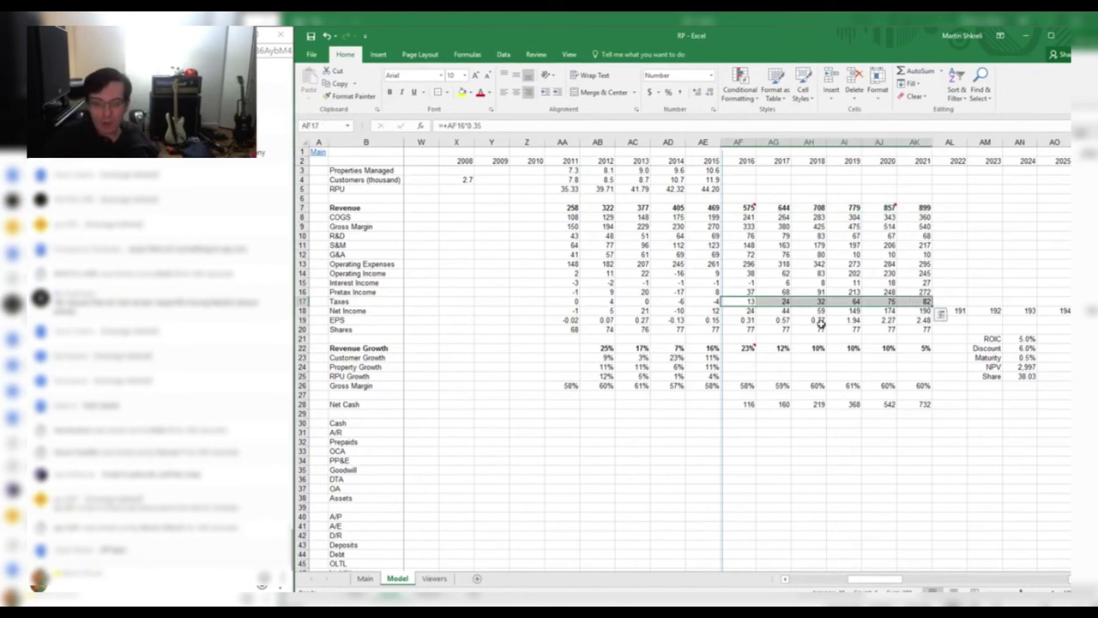
Compare the rates used in the 2019 to 2021 tax formulas with the 2016 formula in AF17
{"action": "key", "text": "Right"}
{"action": "key", "text": "ctrl+Left"}
{"action": "key", "text": "ctrl+Right"}
{"action": "key", "text": "ctrl+Left"}
{"action": "key", "text": "ctrl+Right"}
{"action": "key", "text": "shift+Left"}
{"action": "key", "text": "shift+Left"}
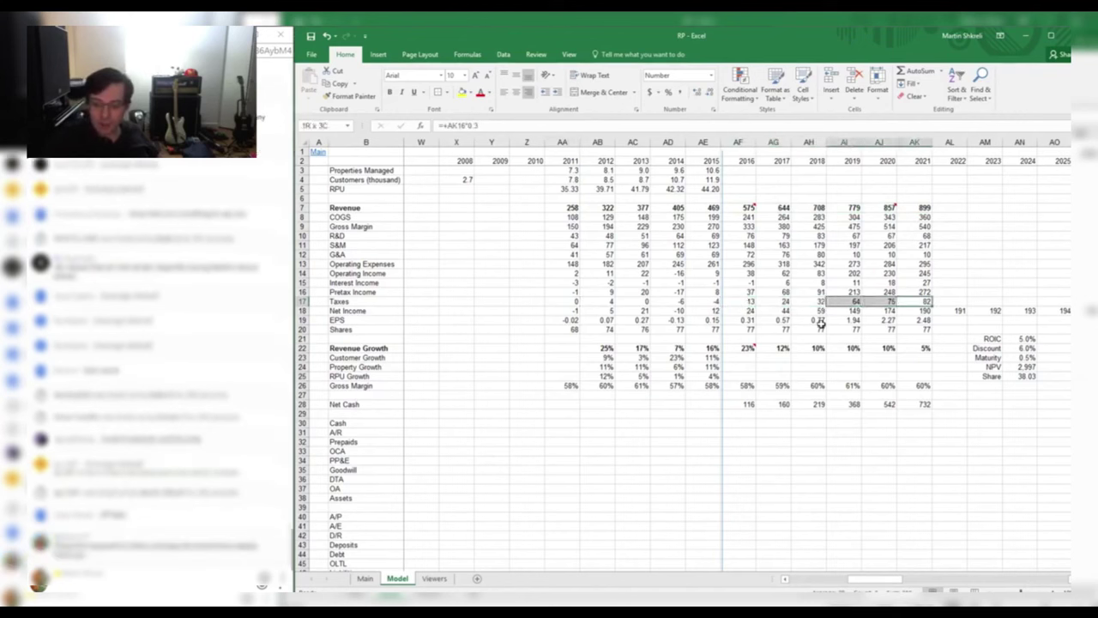
{"action": "key", "text": "shift+Left"}
{"action": "key", "text": "shift+Left"}
{"action": "key", "text": "Left"}
{"action": "key", "text": "Left"}
{"action": "key", "text": "Left"}
{"action": "key", "text": "Left"}
{"action": "key", "text": "Left"}
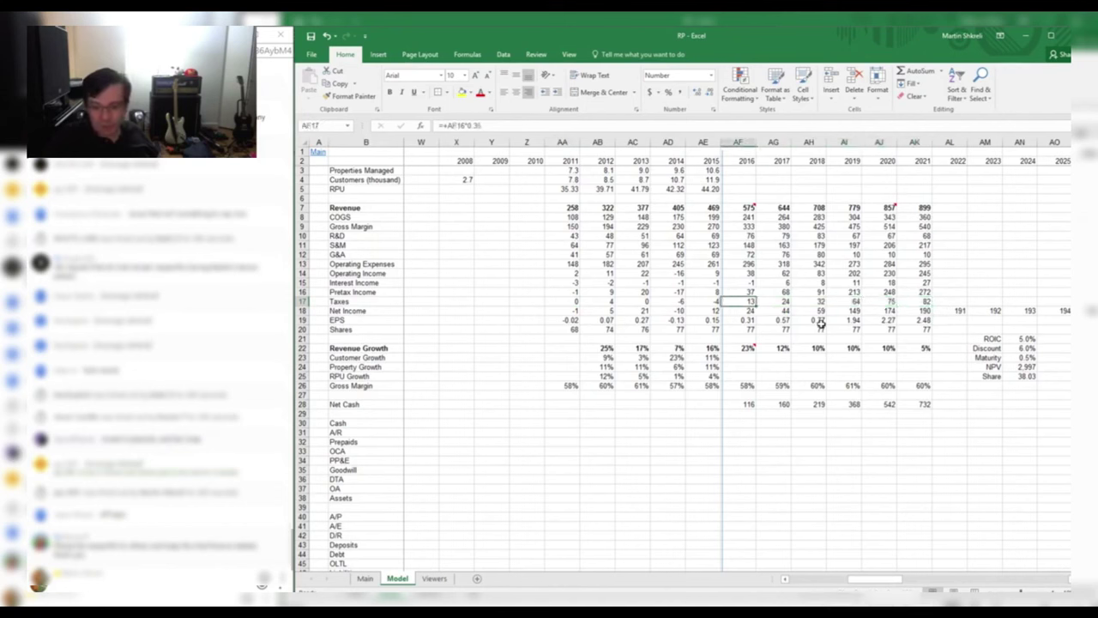
Add a Tax Rate assumption below Share, with the label in AM26 and 25% in AN26
{"action": "key", "text": "Right"}
{"action": "key", "text": "Right"}
{"action": "key", "text": "Right"}
{"action": "key", "text": "Right"}
{"action": "key", "text": "Right"}
{"action": "key", "text": "Down"}
{"action": "key", "text": "Down"}
{"action": "key", "text": "Down"}
{"action": "key", "text": "Down"}
{"action": "key", "text": "Down"}
{"action": "key", "text": "Right"}
{"action": "key", "text": "Right"}
{"action": "key", "text": "Down"}
{"action": "key", "text": "Down"}
{"action": "key", "text": "Down"}
{"action": "key", "text": "Down"}
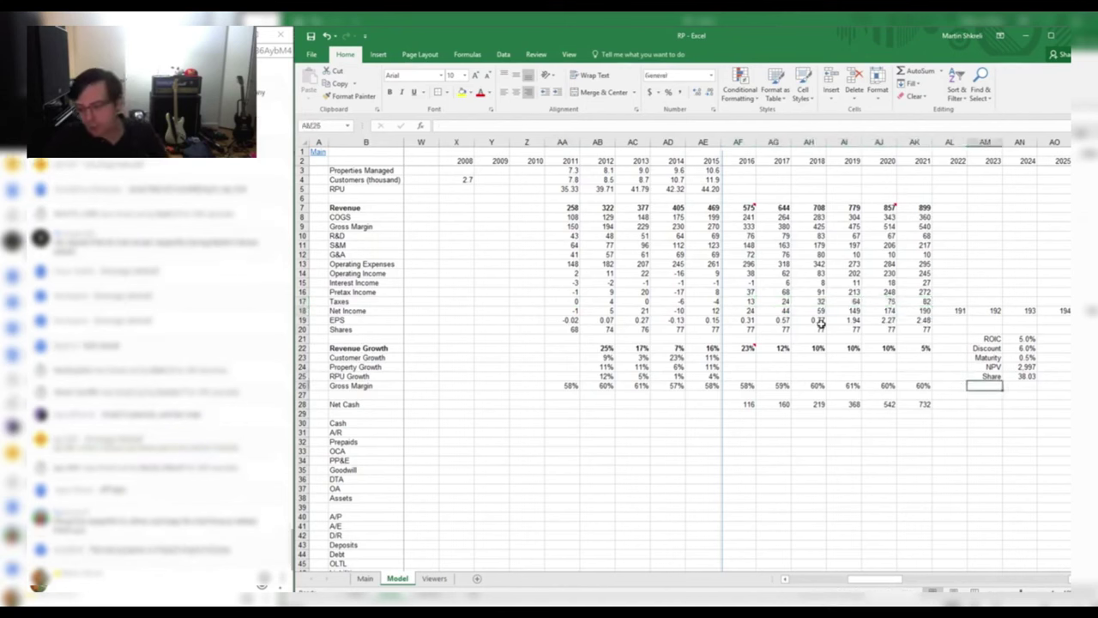
{"action": "type", "text": "Tax Rate"}
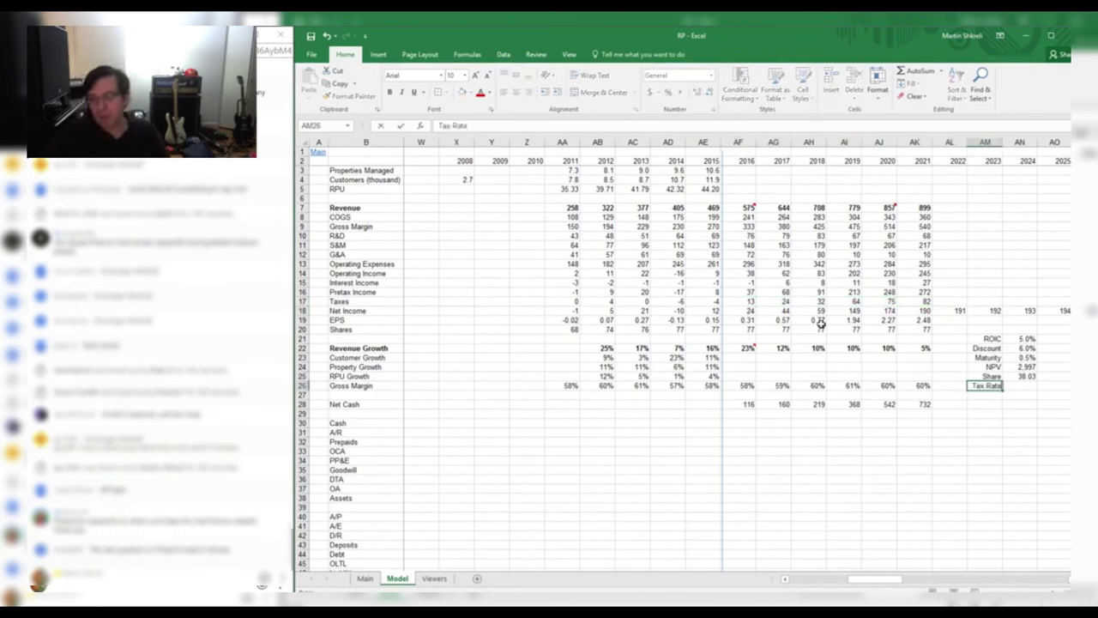
{"action": "key", "text": "Right"}
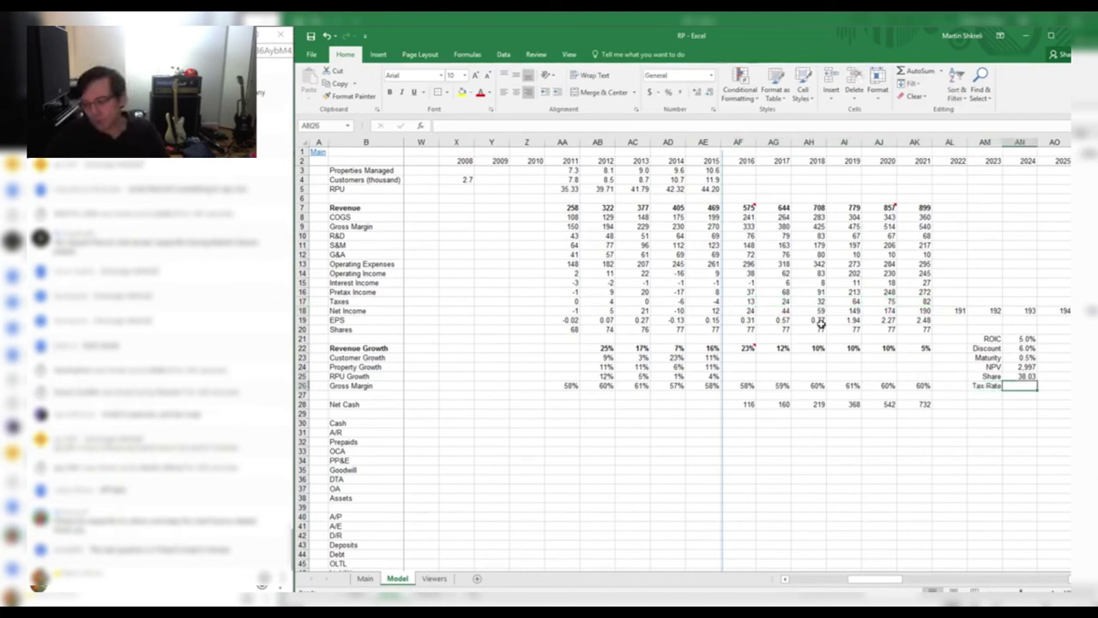
{"action": "type", "text": "25%"}
Make the 2016 taxes in AF17 equal pretax income AF16 times the fixed tax rate cell $AN$26
{"action": "key", "text": "Left"}
{"action": "key", "text": "Up"}
{"action": "key", "text": "Left"}
{"action": "key", "text": "Up"}
{"action": "key", "text": "Left"}
{"action": "key", "text": "Up"}
{"action": "key", "text": "Left"}
{"action": "key", "text": "Up"}
{"action": "key", "text": "Left"}
{"action": "key", "text": "Up"}
{"action": "key", "text": "Left"}
{"action": "key", "text": "Up"}
{"action": "key", "text": "Left"}
{"action": "key", "text": "Up"}
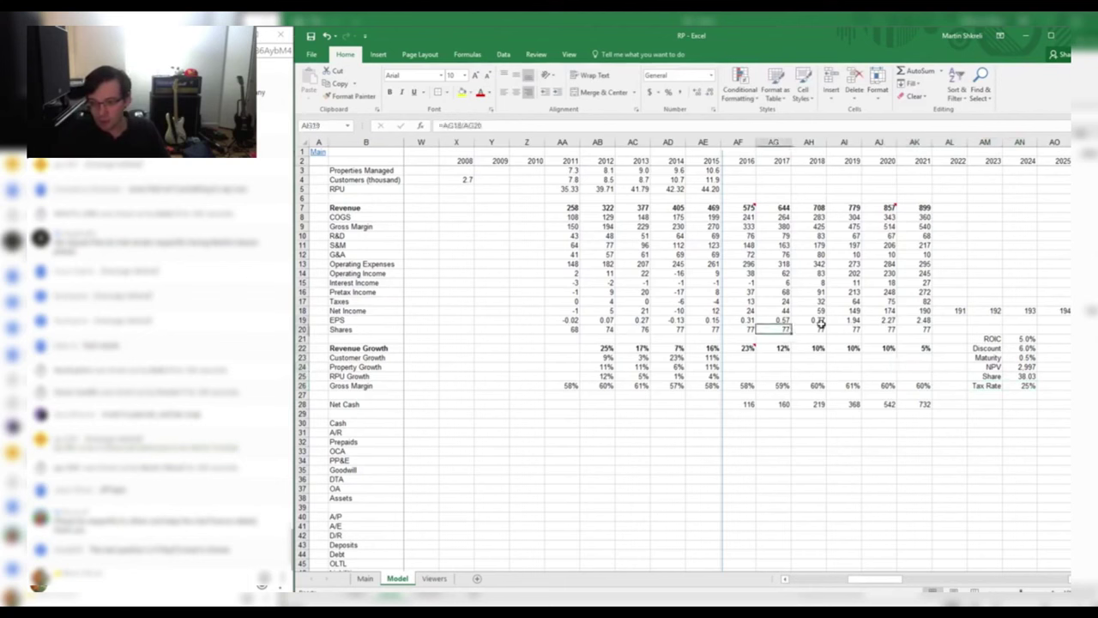
{"action": "key", "text": "Left"}
{"action": "key", "text": "Up"}
{"action": "key", "text": "Up"}
{"action": "type", "text": "="}
{"action": "key", "text": "Up"}
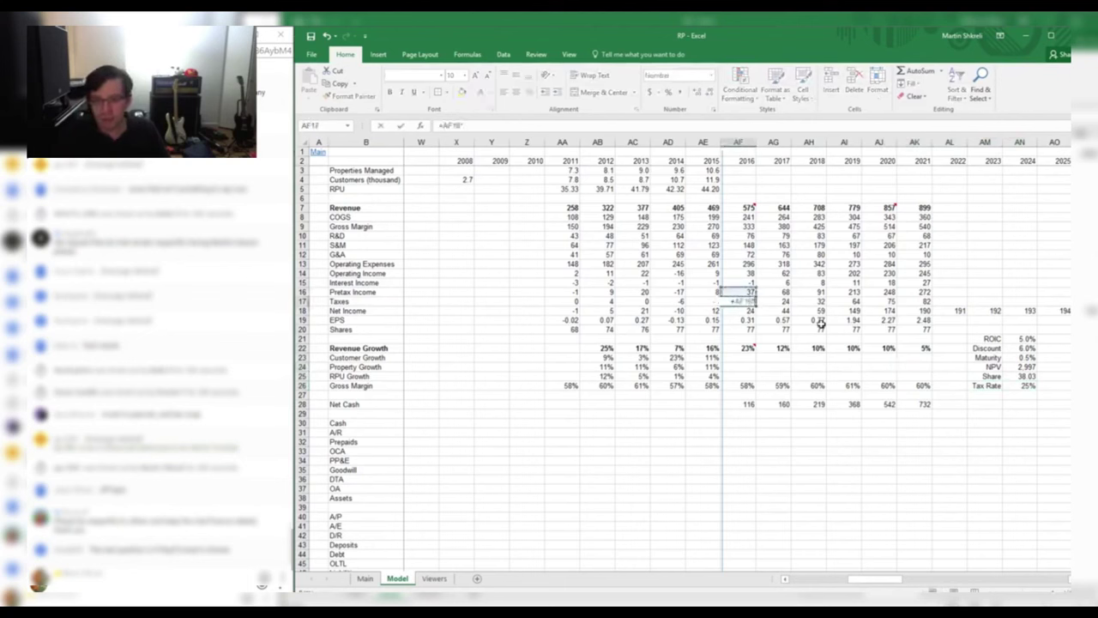
{"action": "type", "text": "*"}
{"action": "left_click", "coordinate": [1027, 385]}
{"action": "key", "text": "F4"}
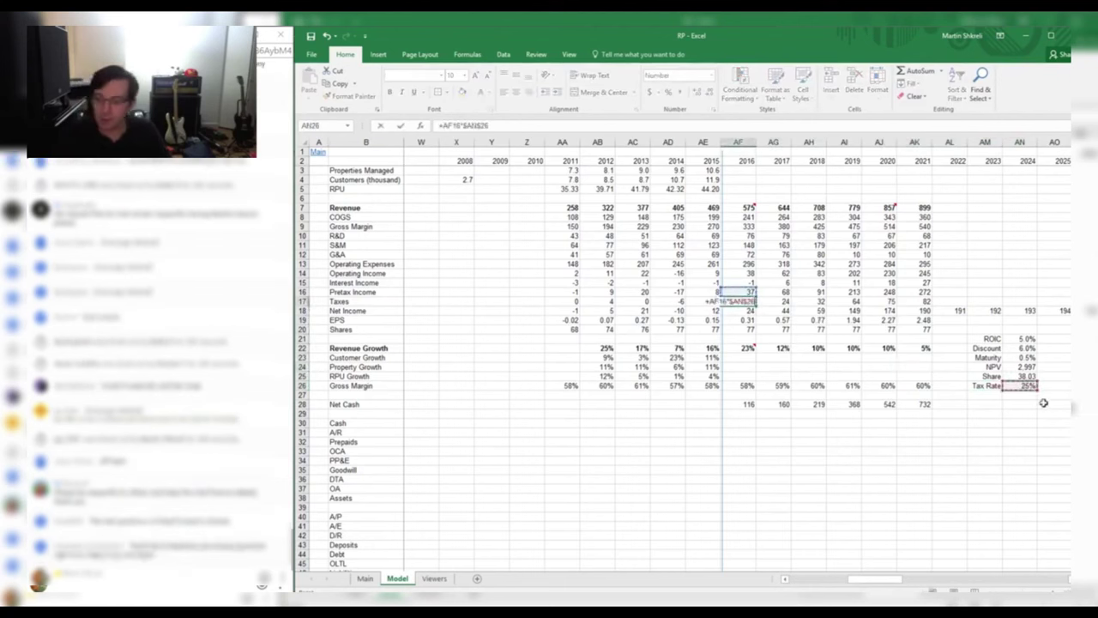
{"action": "key", "text": "Return"}
Copy the 2016 tax formula across 2017 to 2021 in AG17:AK17
{"action": "key", "text": "Up"}
{"action": "key", "text": "ctrl+c"}
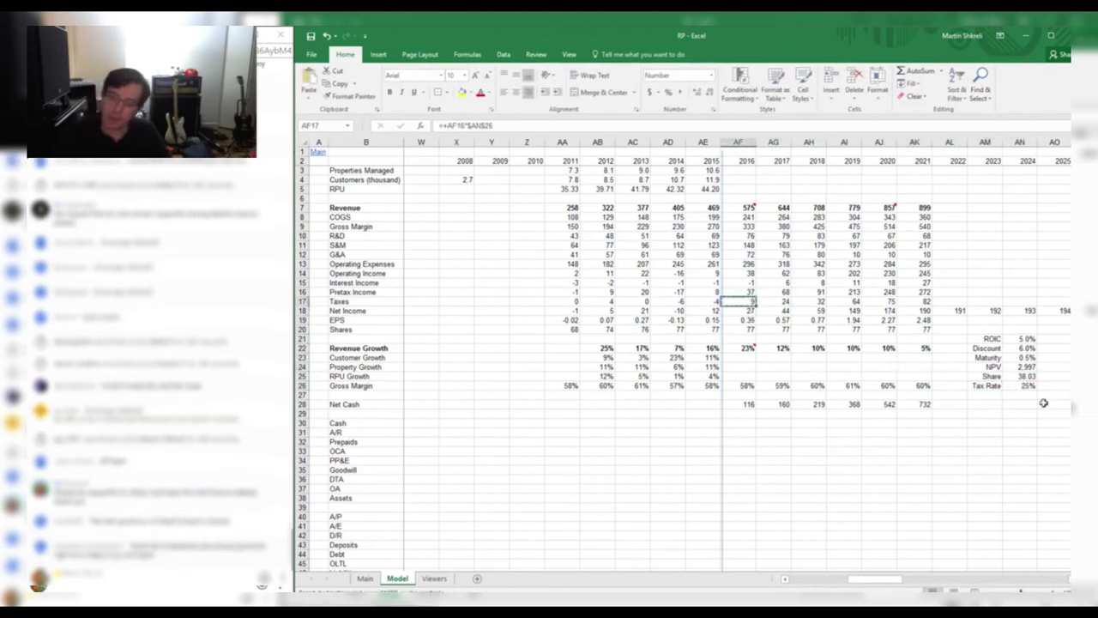
{"action": "key", "text": "Right"}
{"action": "key", "text": "shift+Right"}
{"action": "key", "text": "shift+Right"}
{"action": "key", "text": "shift+Right"}
{"action": "key", "text": "shift+Right"}
{"action": "key", "text": "ctrl+v"}
Set the Tax Rate assumption in AN26 to 10%
{"action": "key", "text": "Down"}
{"action": "key", "text": "Down"}
{"action": "key", "text": "Down"}
{"action": "key", "text": "Down"}
{"action": "key", "text": "Down"}
{"action": "key", "text": "Down"}
{"action": "key", "text": "Down"}
{"action": "key", "text": "Down"}
{"action": "key", "text": "Down"}
{"action": "key", "text": "Right"}
{"action": "key", "text": "Right"}
{"action": "key", "text": "Right"}
{"action": "key", "text": "Right"}
{"action": "key", "text": "Right"}
{"action": "key", "text": "Right"}
{"action": "key", "text": "Right"}
{"action": "type", "text": "10"}
{"action": "key", "text": "Return"}
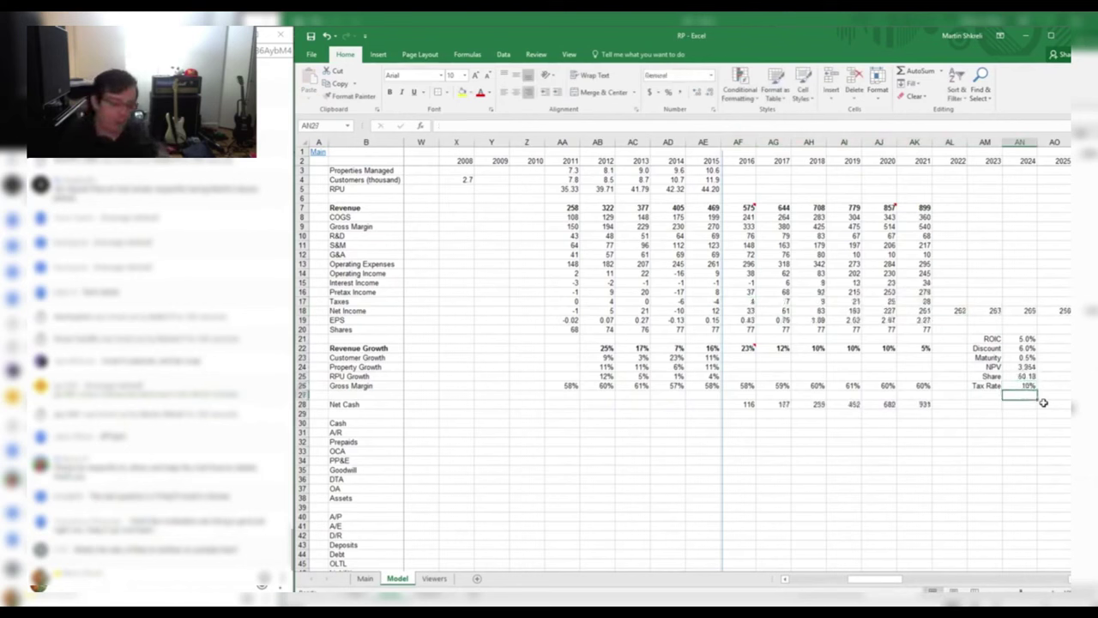
Inspect the 2024 net income formula in AN18 and the ROIC assumption in AM21:AN21
{"action": "key", "text": "Up"}
{"action": "key", "text": "Up"}
{"action": "key", "text": "Up"}
{"action": "key", "text": "Up"}
{"action": "key", "text": "Up"}
{"action": "key", "text": "Up"}
{"action": "key", "text": "Up"}
{"action": "key", "text": "Up"}
{"action": "key", "text": "Up"}
{"action": "key", "text": "Up"}
{"action": "key", "text": "Up"}
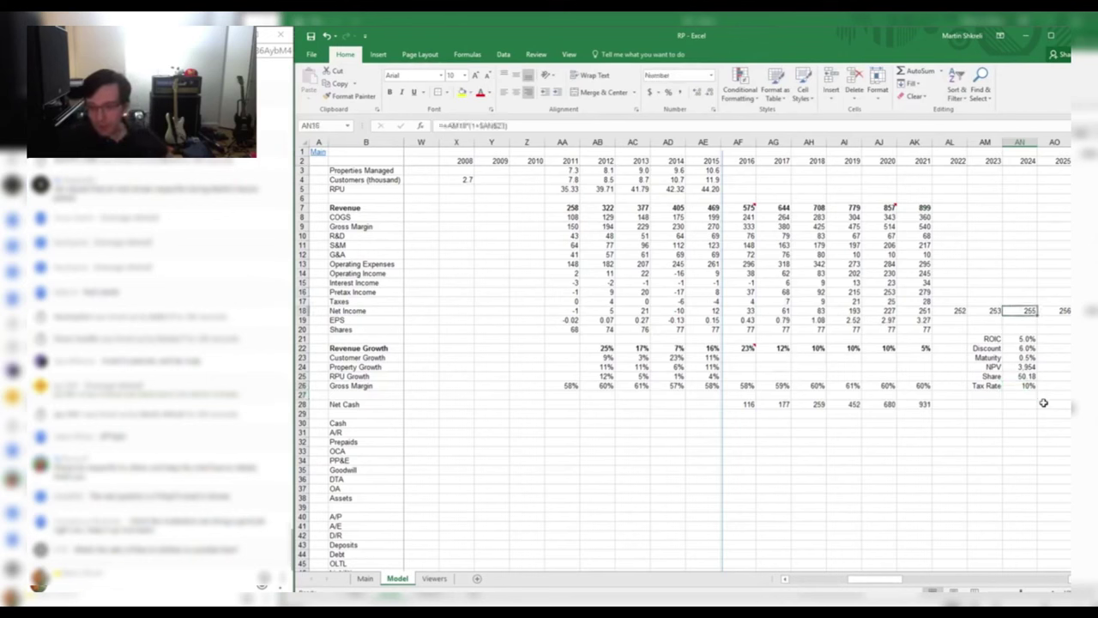
{"action": "key", "text": "Down"}
{"action": "key", "text": "Down"}
{"action": "key", "text": "Down"}
{"action": "key", "text": "shift+Left"}
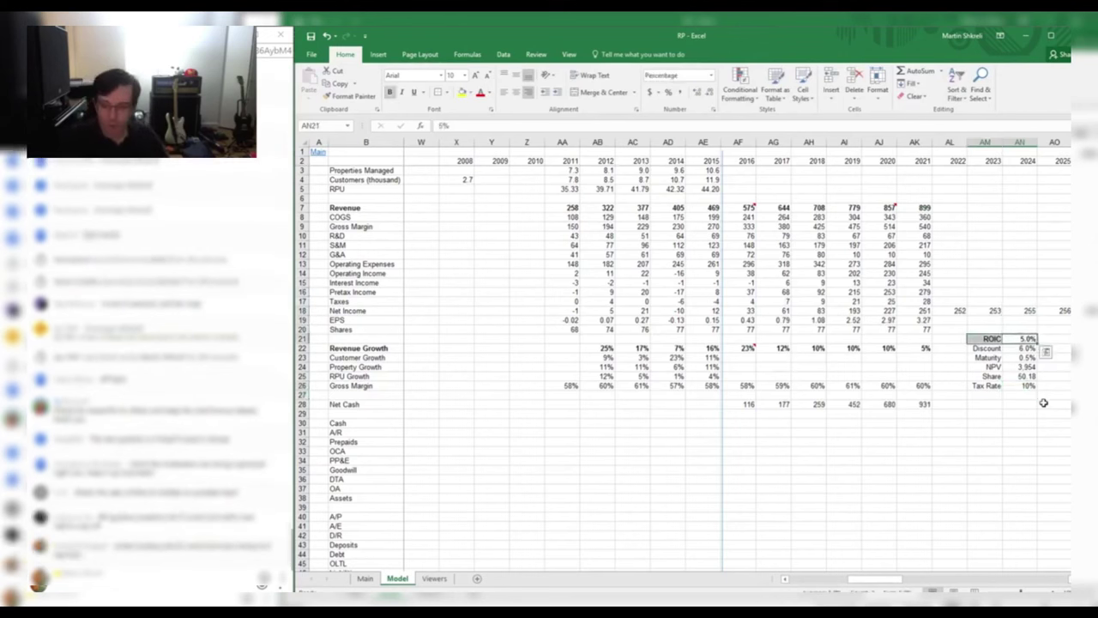
Look over the forecast columns from operating income down to Net Cash
{"action": "key", "text": "Down"}
{"action": "key", "text": "Down"}
{"action": "key", "text": "Down"}
{"action": "key", "text": "Down"}
{"action": "key", "text": "Down"}
{"action": "key", "text": "Down"}
{"action": "key", "text": "Left"}
{"action": "key", "text": "Left"}
{"action": "key", "text": "Left"}
{"action": "key", "text": "Left"}
{"action": "key", "text": "Left"}
{"action": "key", "text": "Left"}
{"action": "key", "text": "Left"}
{"action": "key", "text": "Down"}
{"action": "key", "text": "Left"}
{"action": "key", "text": "Up"}
{"action": "key", "text": "Up"}
{"action": "key", "text": "Up"}
{"action": "key", "text": "Up"}
{"action": "key", "text": "Up"}
{"action": "key", "text": "Up"}
{"action": "key", "text": "Up"}
{"action": "key", "text": "Up"}
{"action": "key", "text": "Up"}
{"action": "key", "text": "Up"}
{"action": "key", "text": "Up"}
{"action": "key", "text": "Up"}
{"action": "key", "text": "Up"}
{"action": "key", "text": "Up"}
{"action": "key", "text": "Up"}
{"action": "key", "text": "Right"}
{"action": "key", "text": "Down"}
{"action": "key", "text": "Down"}
{"action": "key", "text": "Down"}
{"action": "key", "text": "Down"}
{"action": "key", "text": "Down"}
{"action": "key", "text": "Down"}
{"action": "key", "text": "Down"}
{"action": "key", "text": "Down"}
{"action": "key", "text": "Down"}
{"action": "key", "text": "Down"}
{"action": "key", "text": "Down"}
{"action": "key", "text": "Down"}
{"action": "key", "text": "Down"}
{"action": "key", "text": "Down"}
{"action": "key", "text": "Down"}
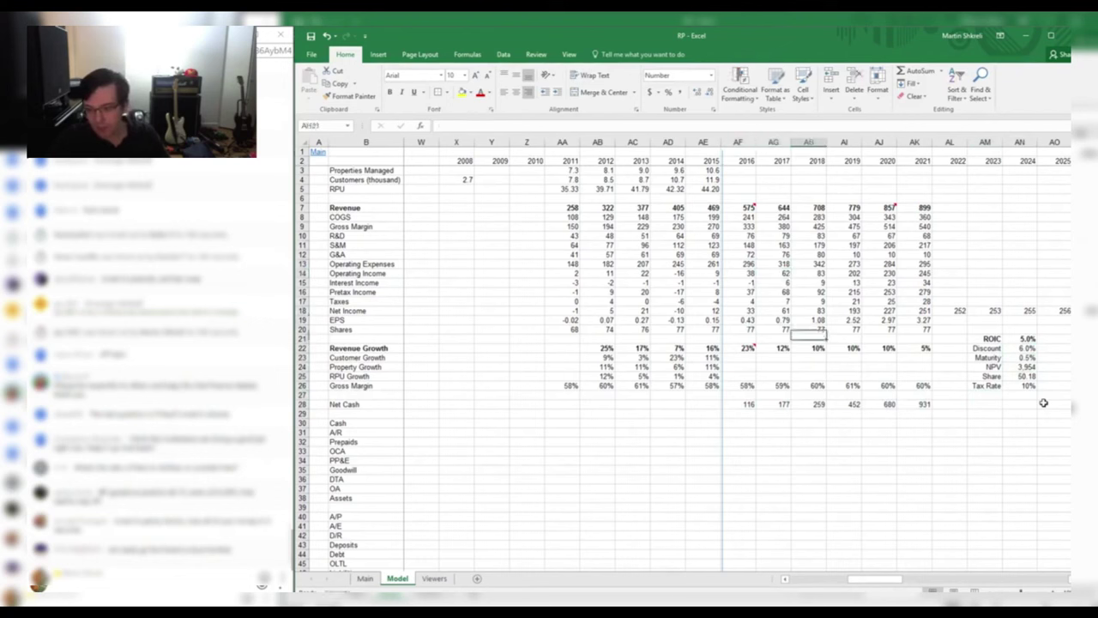
Check the Net Cash formulas for 2016 to 2021 one by one across AF28:AK28
{"action": "key", "text": "Left"}
{"action": "key", "text": "F2"}
{"action": "key", "text": "Tab"}
{"action": "key", "text": "F2"}
{"action": "key", "text": "Tab"}
{"action": "key", "text": "F2"}
{"action": "key", "text": "Tab"}
{"action": "key", "text": "F2"}
{"action": "key", "text": "Tab"}
{"action": "key", "text": "F2"}
{"action": "key", "text": "Tab"}
{"action": "key", "text": "Tab"}
{"action": "key", "text": "shift+Tab"}
{"action": "key", "text": "ctrl+Left"}
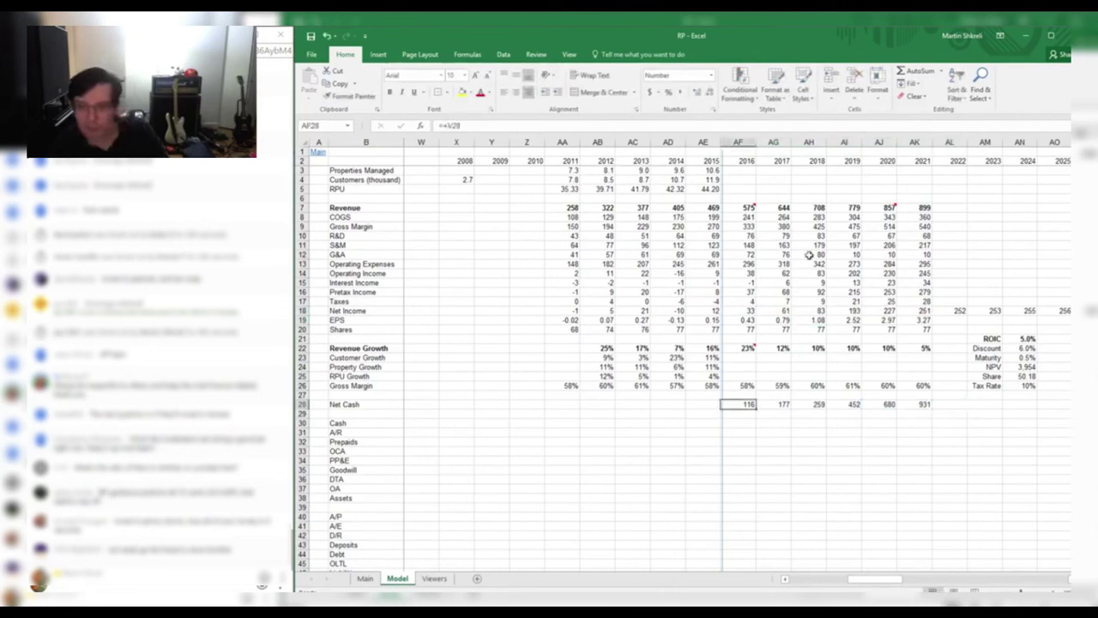
Examine the 2016 to 2021 net income in AF18:AK18 against the Net Cash forecast in AF28:AK28
{"action": "mouse_move", "coordinate": [749, 210]}
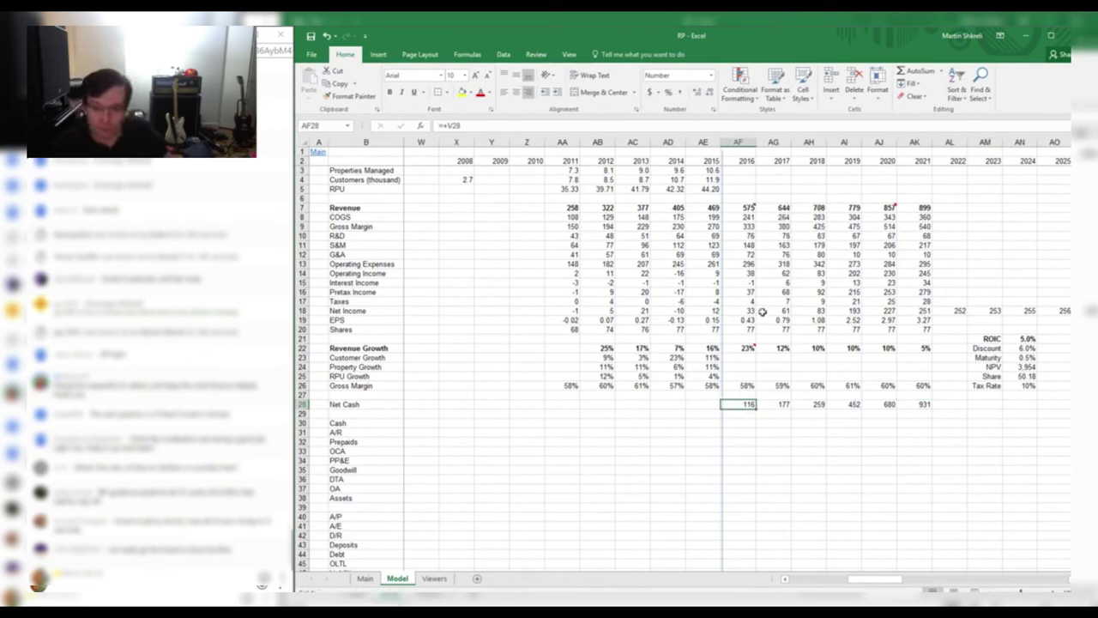
{"action": "left_click_drag", "start_coordinate": [761, 312], "coordinate": [900, 319]}
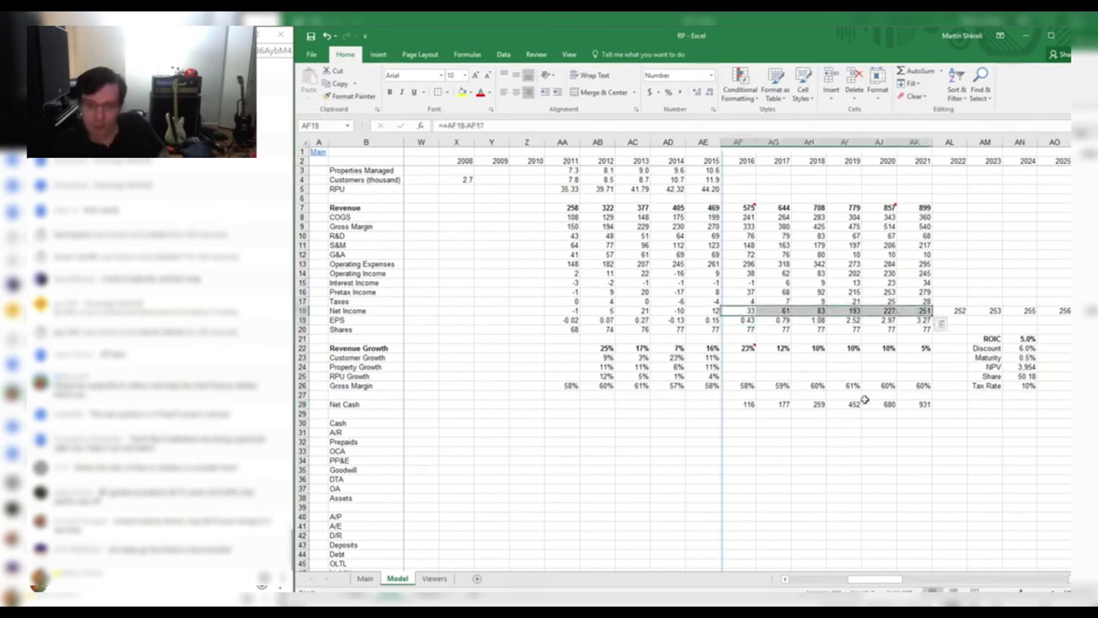
{"action": "left_click", "coordinate": [892, 403]}
{"action": "left_click_drag", "start_coordinate": [924, 400], "coordinate": [898, 422]}
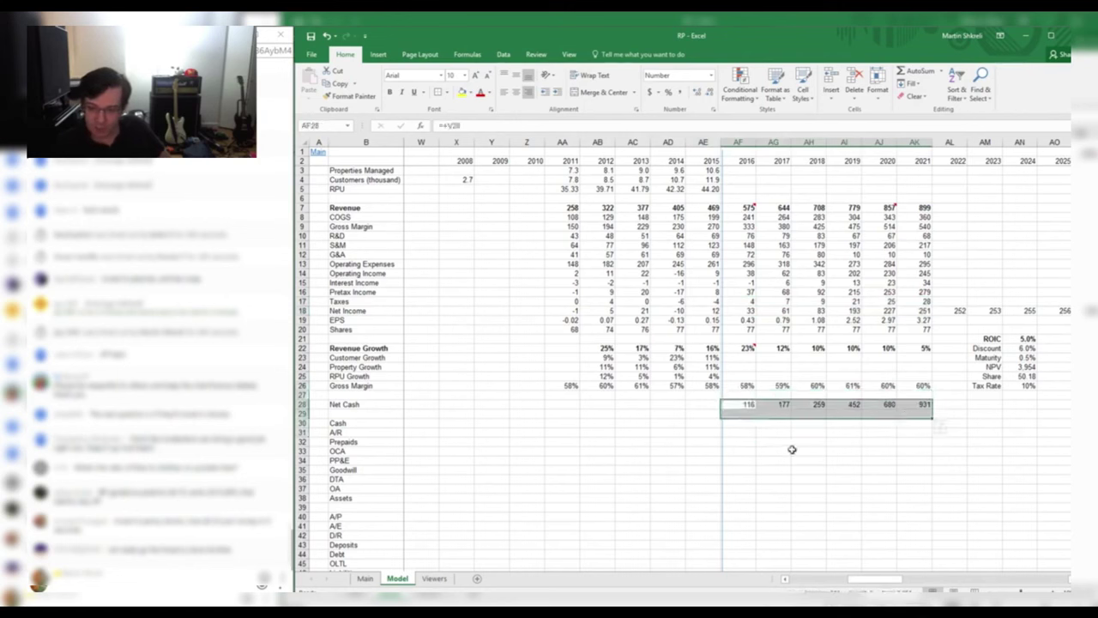
{"action": "left_click_drag", "start_coordinate": [741, 452], "coordinate": [924, 403]}
{"action": "left_click_drag", "start_coordinate": [921, 404], "coordinate": [739, 404]}
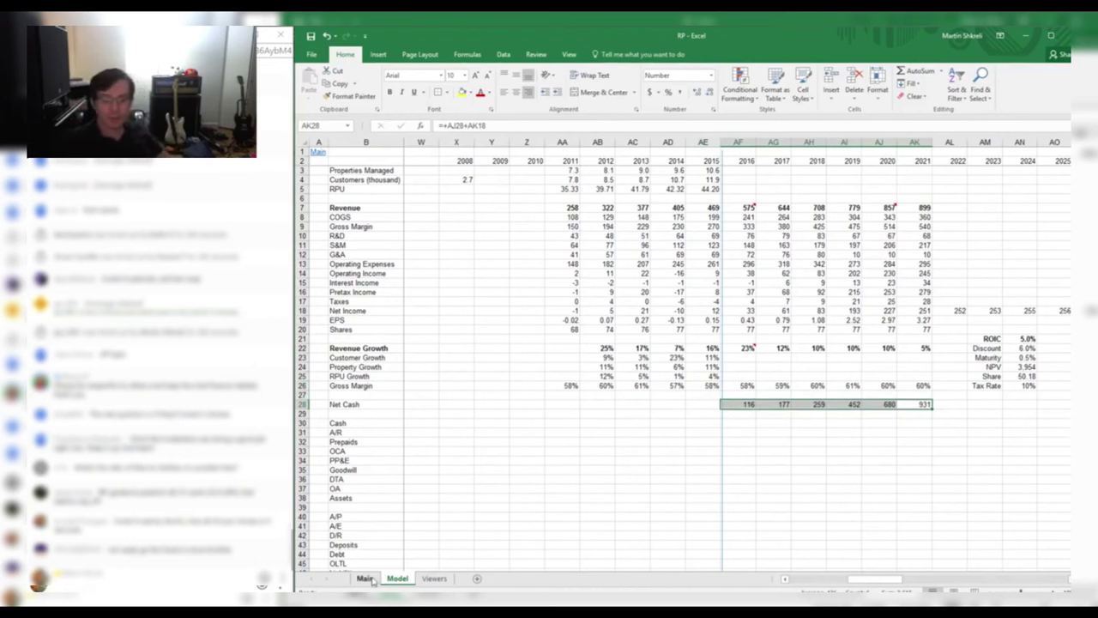
On the Main sheet, calculate 32% of the market cap in N4 by multiplying L4 by 0.32
{"action": "left_click", "coordinate": [368, 579]}
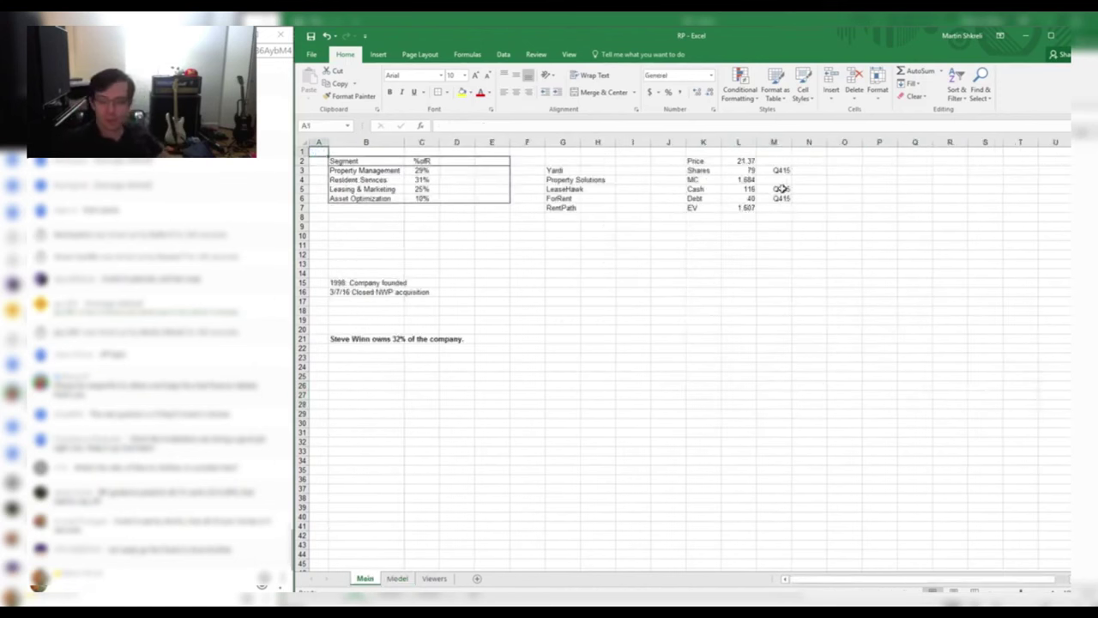
{"action": "left_click", "coordinate": [746, 179]}
{"action": "left_click", "coordinate": [813, 178]}
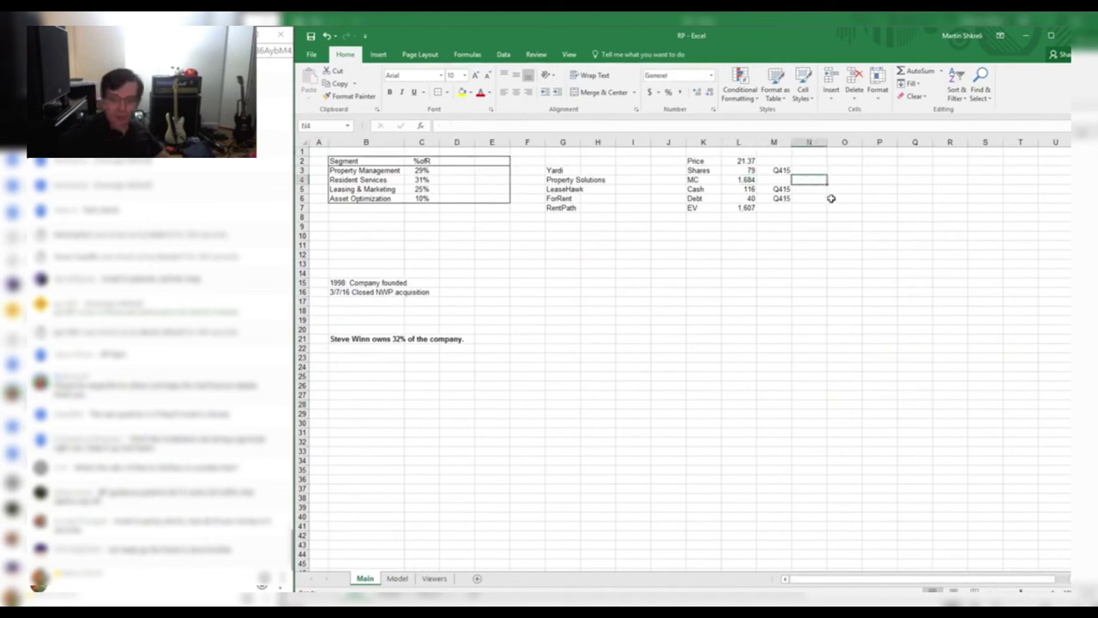
{"action": "type", "text": "="}
{"action": "key", "text": "Left"}
{"action": "key", "text": "Left"}
{"action": "type", "text": "*"}
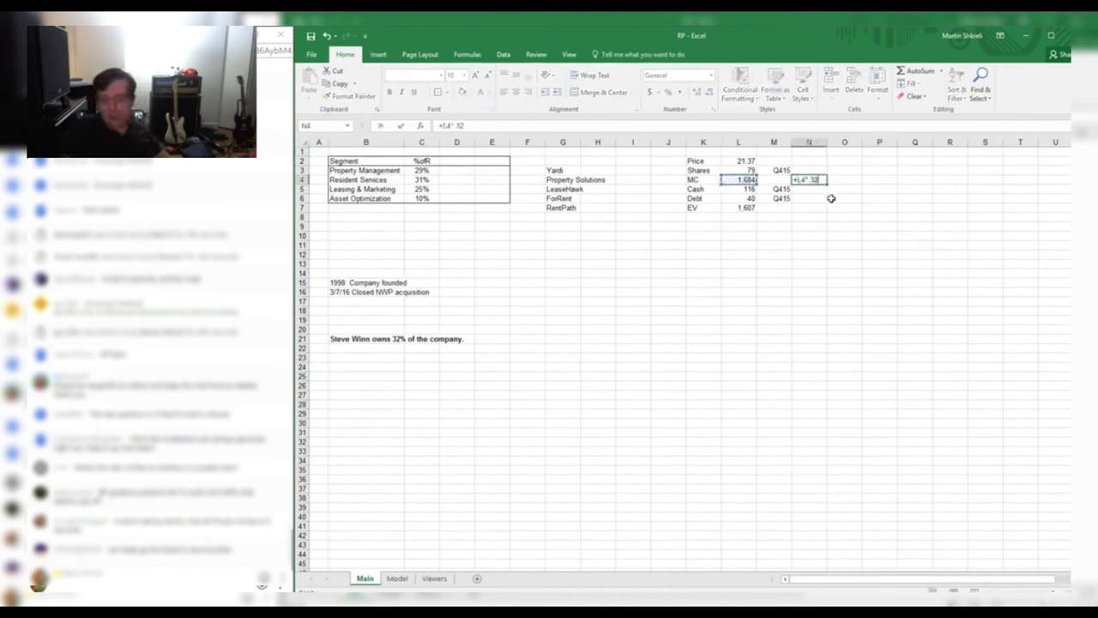
{"action": "key", "text": "Return"}
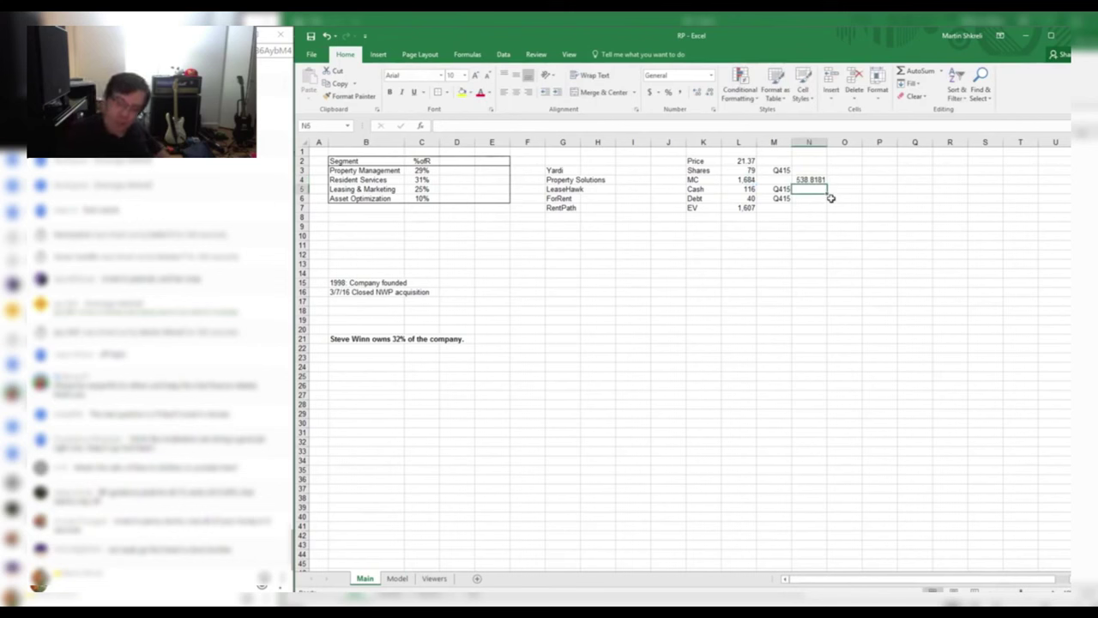
Clear the 32% stake calculation from N4
{"action": "key", "text": "Up"}
{"action": "key", "text": "Delete"}
{"action": "key", "text": "ctrl+Home"}
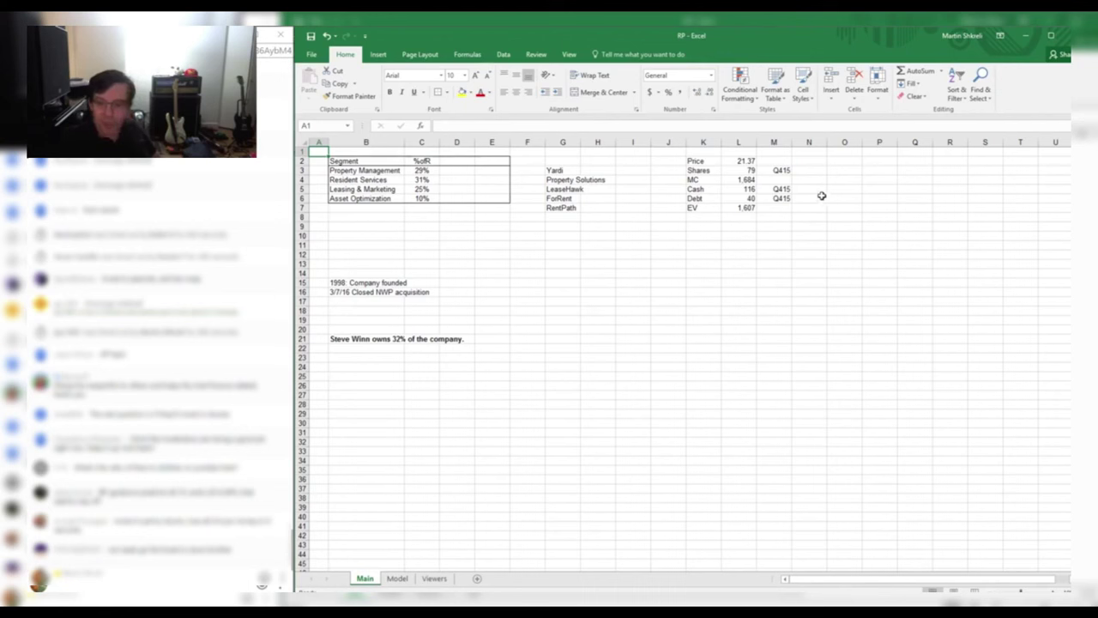
{"action": "left_click", "coordinate": [836, 179]}
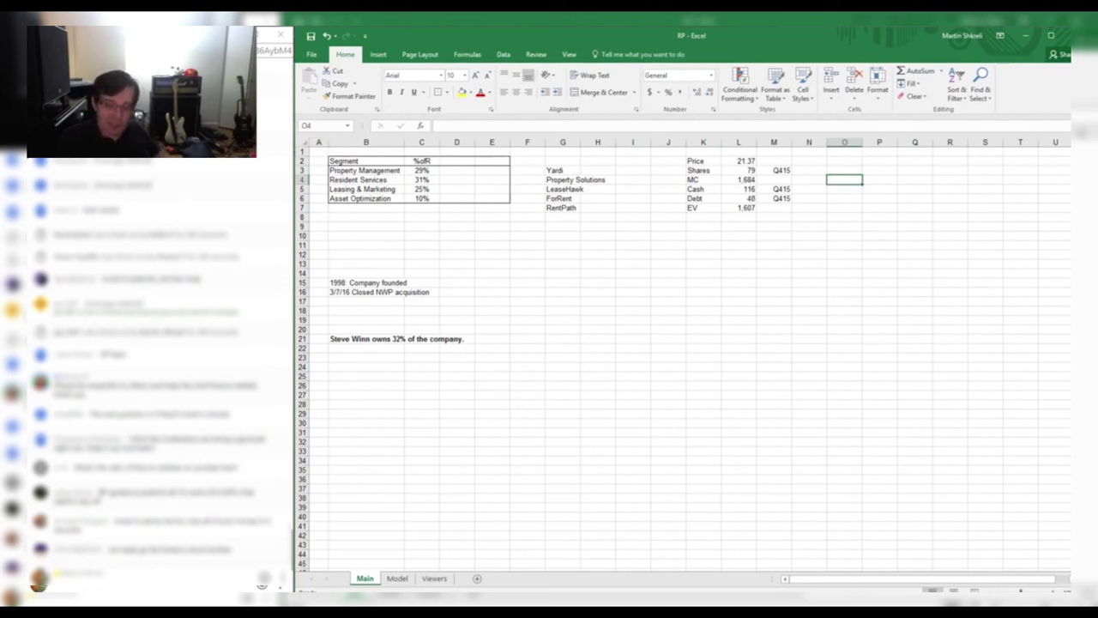
Set the share Price in L2 to 50
{"action": "left_click", "coordinate": [742, 156]}
{"action": "left_click", "coordinate": [746, 164]}
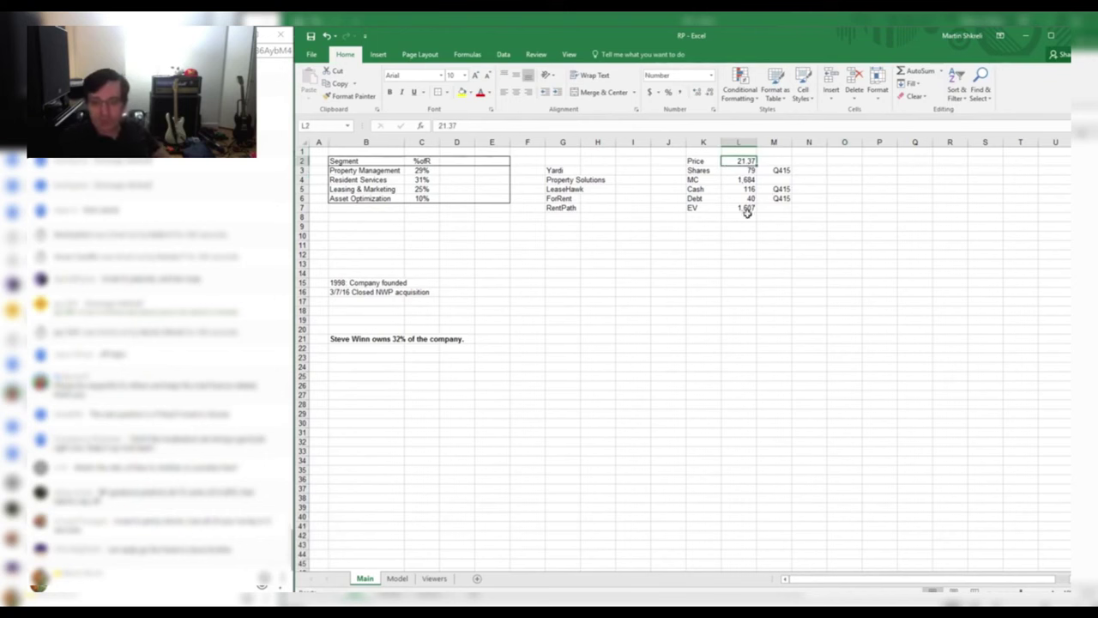
{"action": "type", "text": "50"}
{"action": "key", "text": "Return"}
Calculate the value of the 32% stake at the 50 share price in N4 as L4 times 0.32
{"action": "key", "text": "Down"}
{"action": "key", "text": "Right"}
{"action": "key", "text": "Right"}
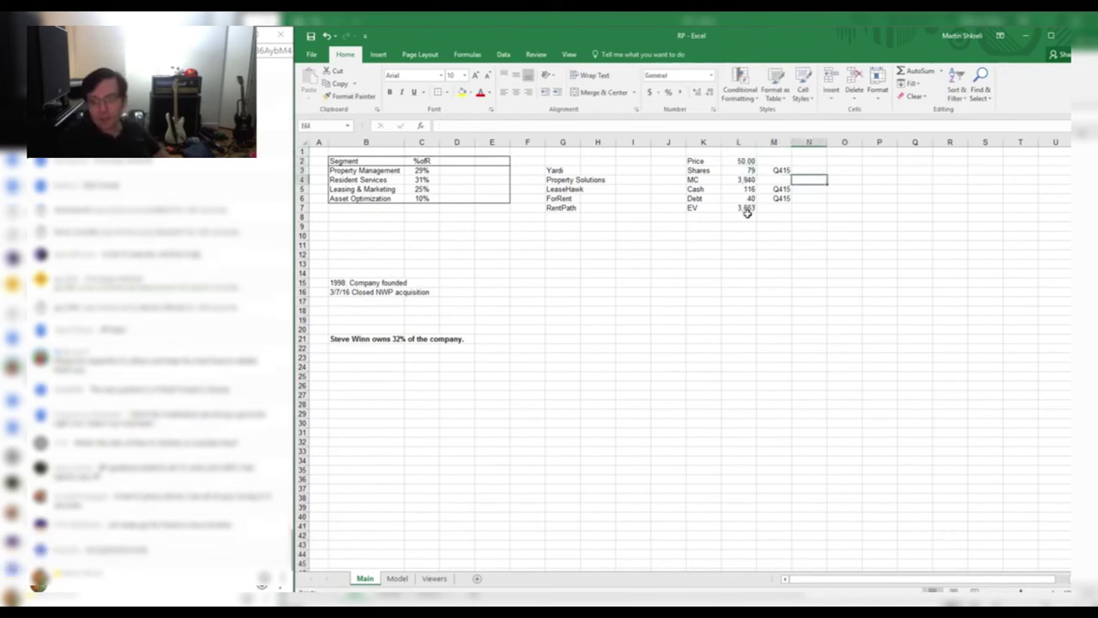
{"action": "type", "text": "+"}
{"action": "key", "text": "Left"}
{"action": "key", "text": "Left"}
{"action": "type", "text": "*0.32"}
{"action": "key", "text": "Return"}
{"action": "key", "text": "Up"}
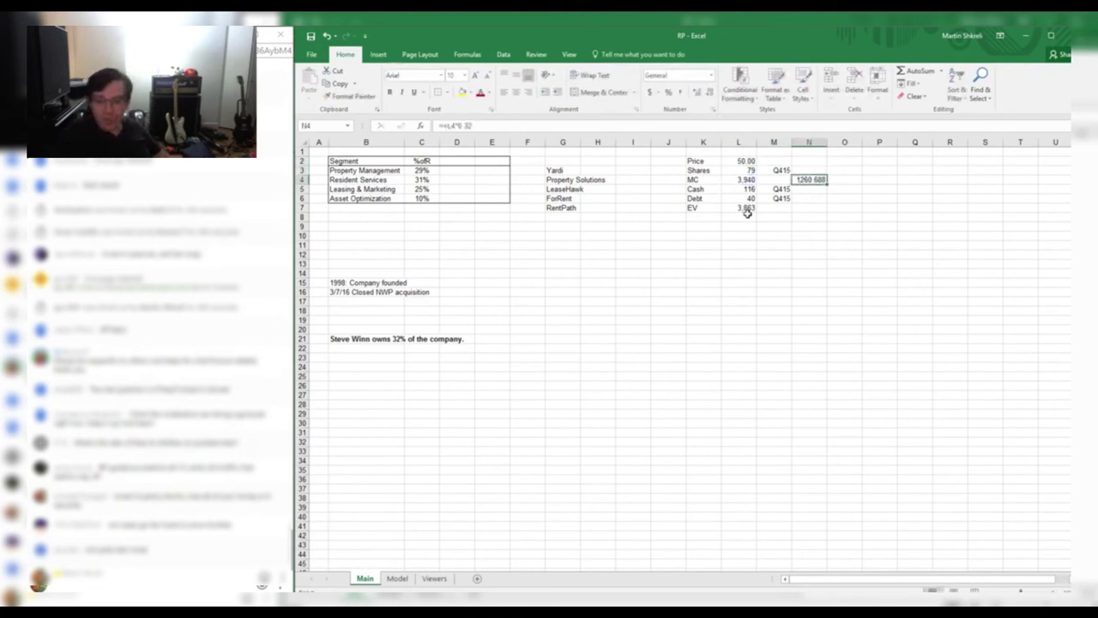
Remove the stake calculation from N4 and set the share Price in L2 to 22
{"action": "key", "text": "Delete"}
{"action": "key", "text": "Up"}
{"action": "key", "text": "Up"}
{"action": "key", "text": "Left"}
{"action": "key", "text": "Left"}
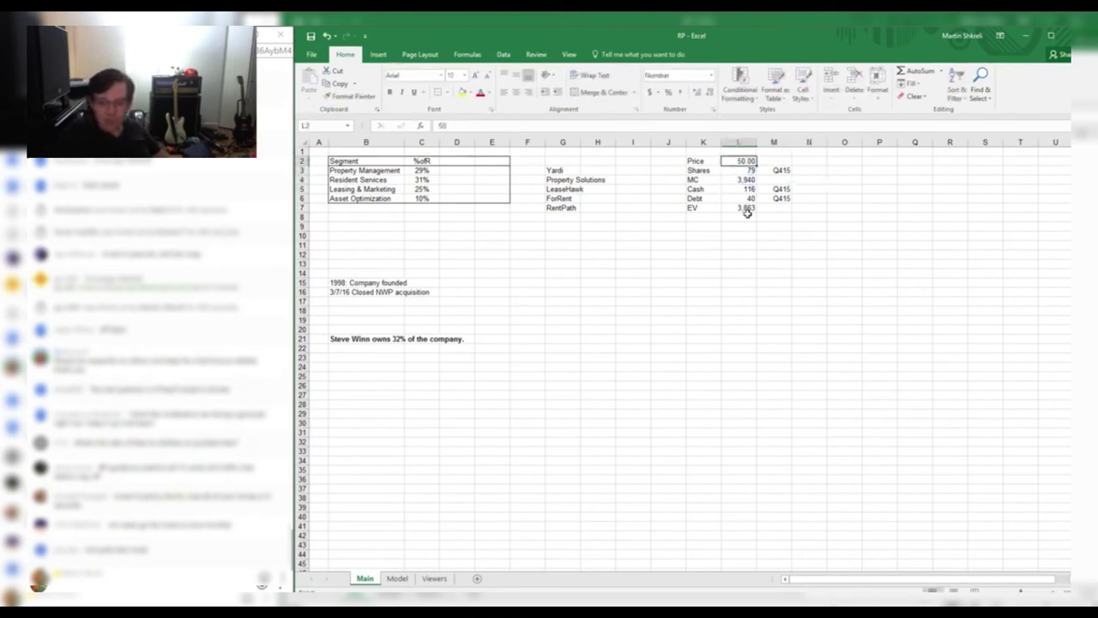
{"action": "type", "text": "22"}
{"action": "key", "text": "Return"}
{"action": "key", "text": "ctrl+Home"}
On the Model sheet, review the ROIC, Discount, Maturity and NPV cells in AN21:AN24
{"action": "key", "text": "ctrl+Page_Down"}
{"action": "key", "text": "Left"}
{"action": "key", "text": "Left"}
{"action": "key", "text": "Left"}
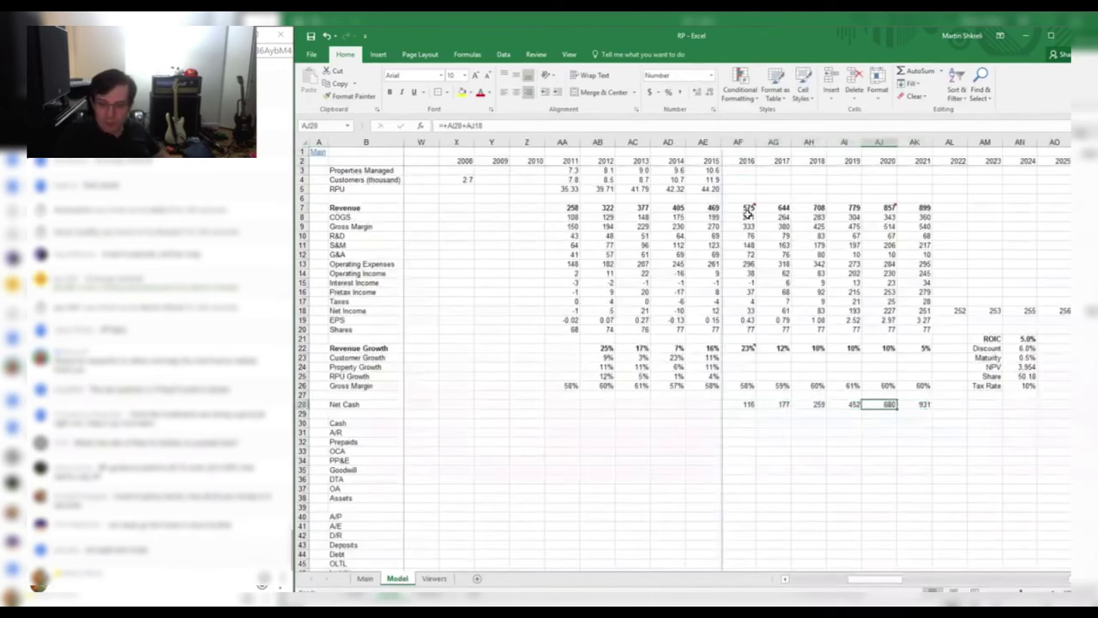
{"action": "key", "text": "ctrl+Right"}
{"action": "key", "text": "Up"}
{"action": "key", "text": "Right"}
{"action": "key", "text": "Right"}
{"action": "key", "text": "Right"}
{"action": "key", "text": "Right"}
{"action": "key", "text": "Right"}
{"action": "key", "text": "Right"}
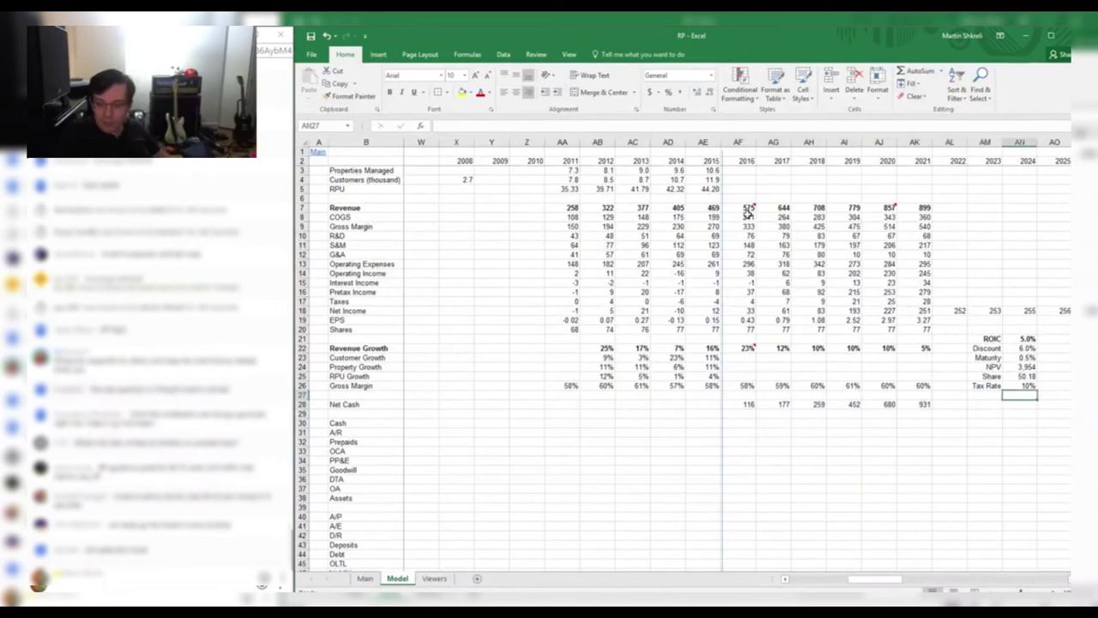
{"action": "key", "text": "Up"}
{"action": "key", "text": "ctrl+Left"}
{"action": "key", "text": "Up"}
{"action": "key", "text": "Up"}
{"action": "key", "text": "Up"}
{"action": "key", "text": "Up"}
{"action": "key", "text": "Up"}
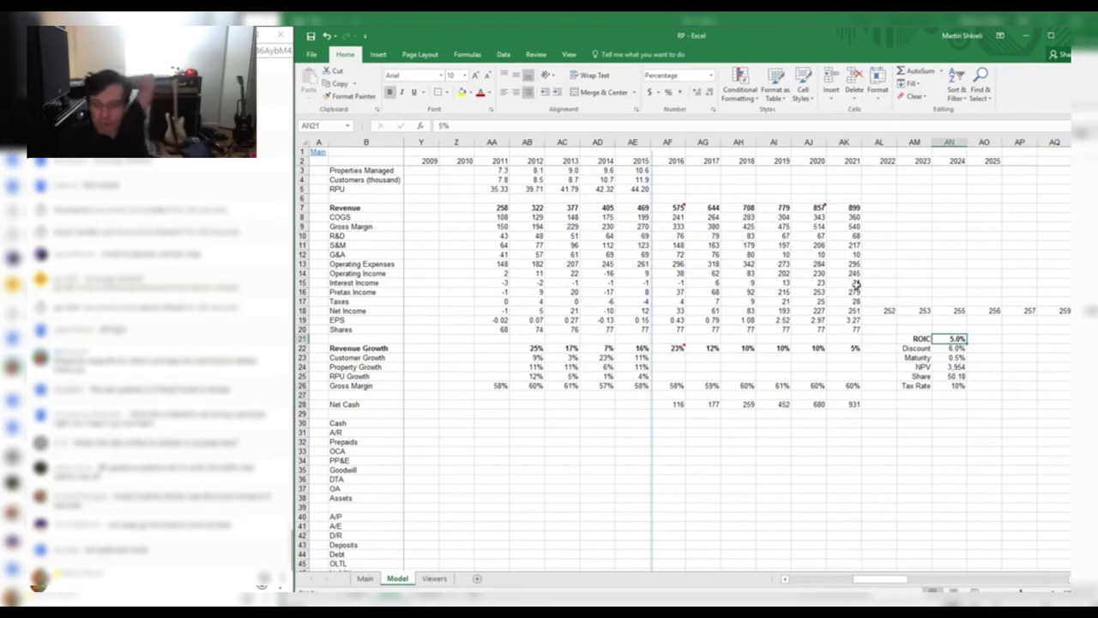
{"action": "left_click", "coordinate": [954, 349]}
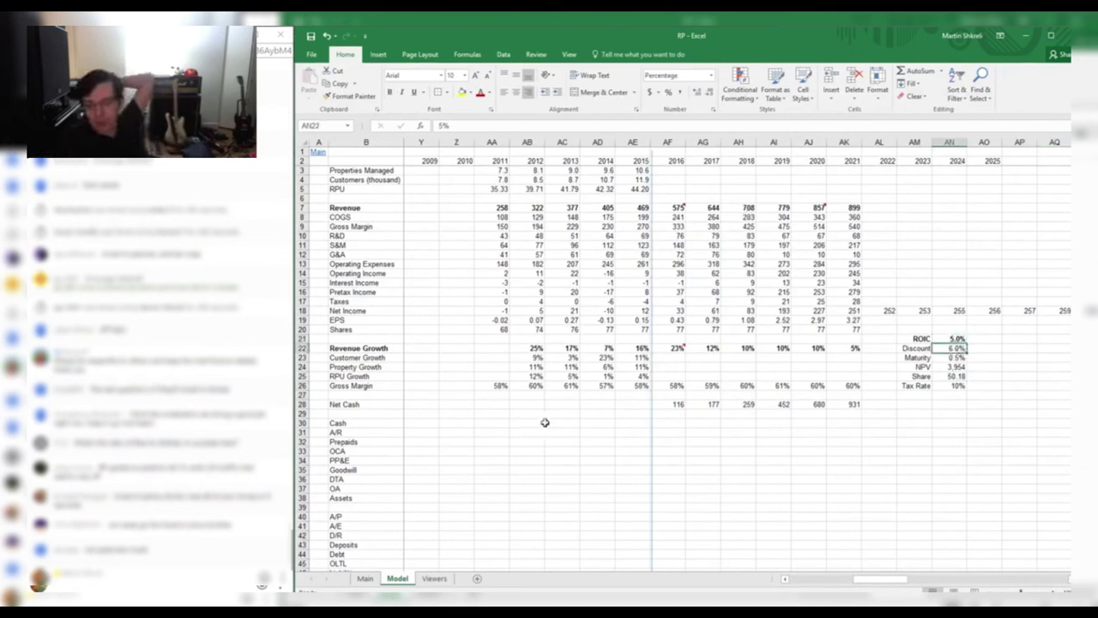
{"action": "key", "text": "Down"}
{"action": "key", "text": "Down"}
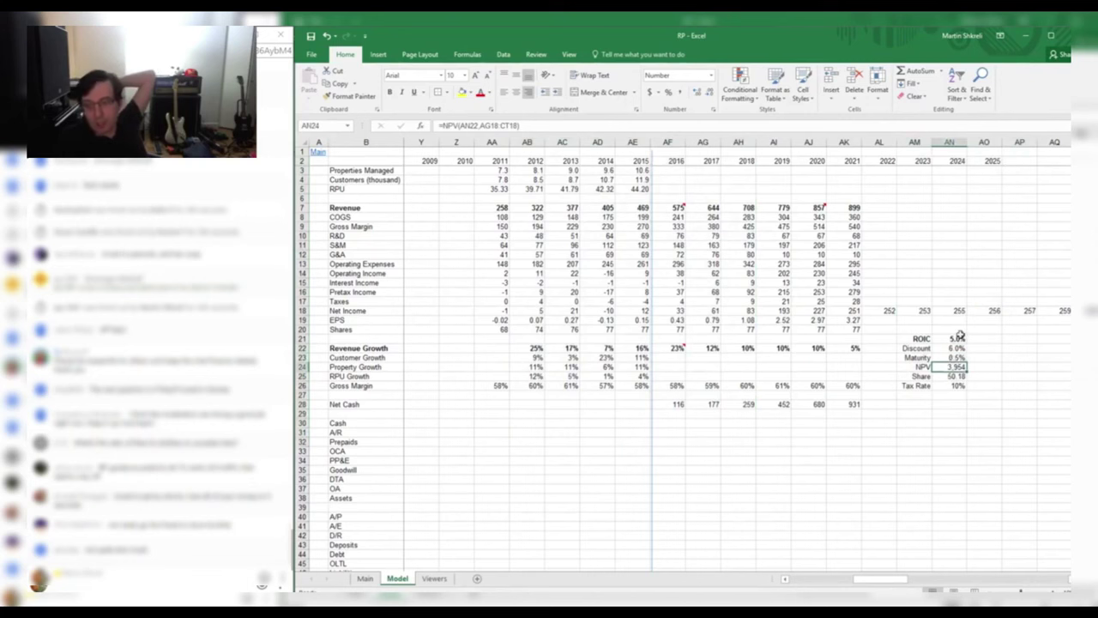
{"action": "left_click", "coordinate": [958, 338]}
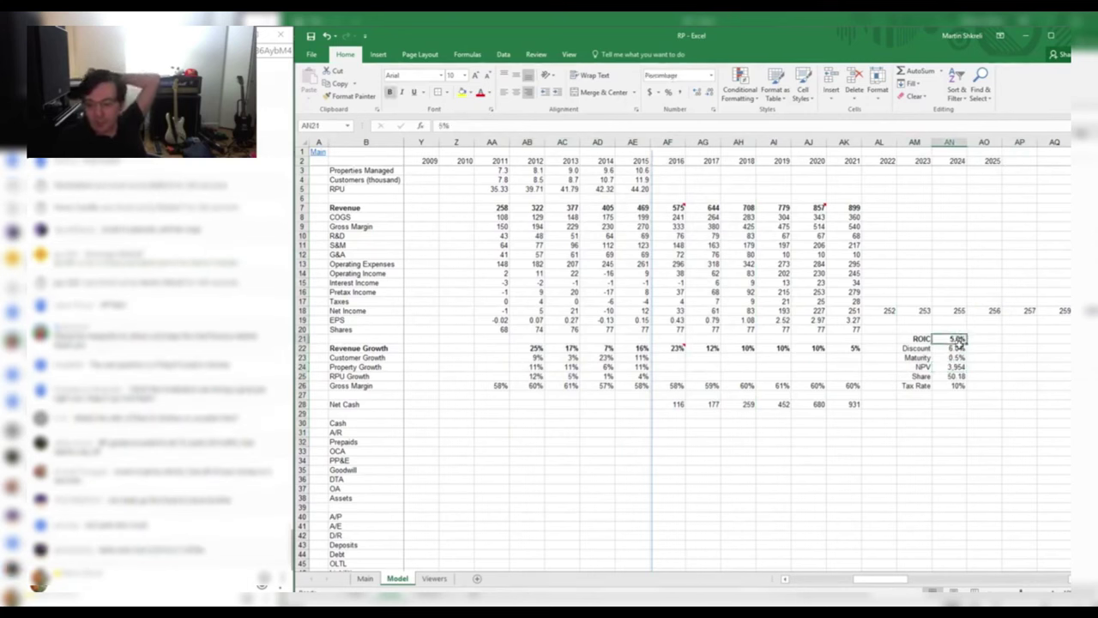
{"action": "left_click", "coordinate": [955, 351]}
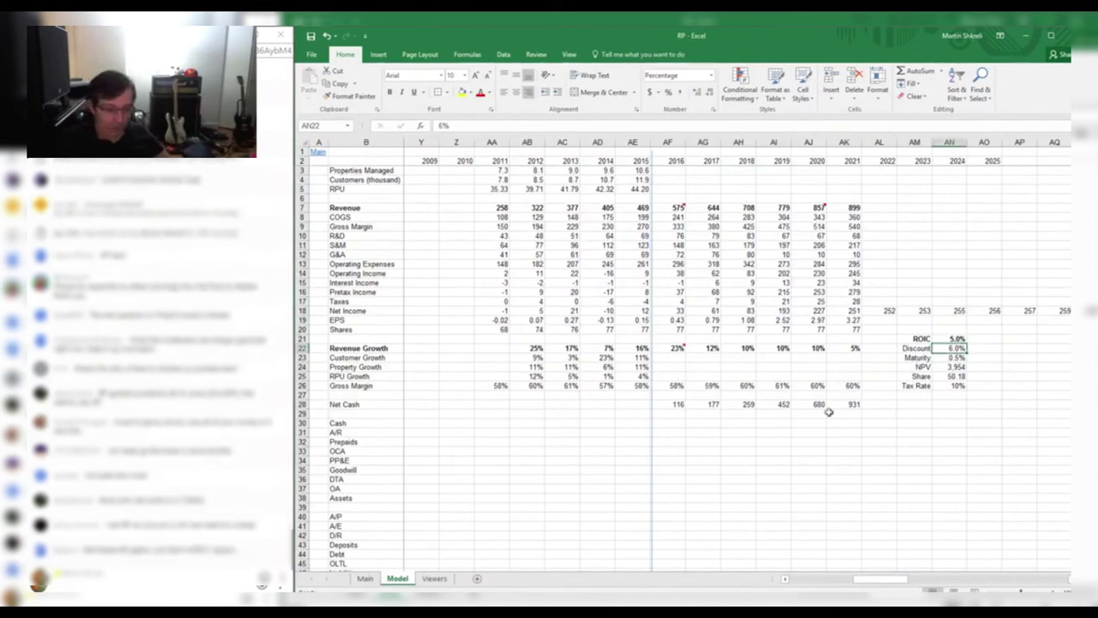
{"action": "left_click", "coordinate": [950, 358]}
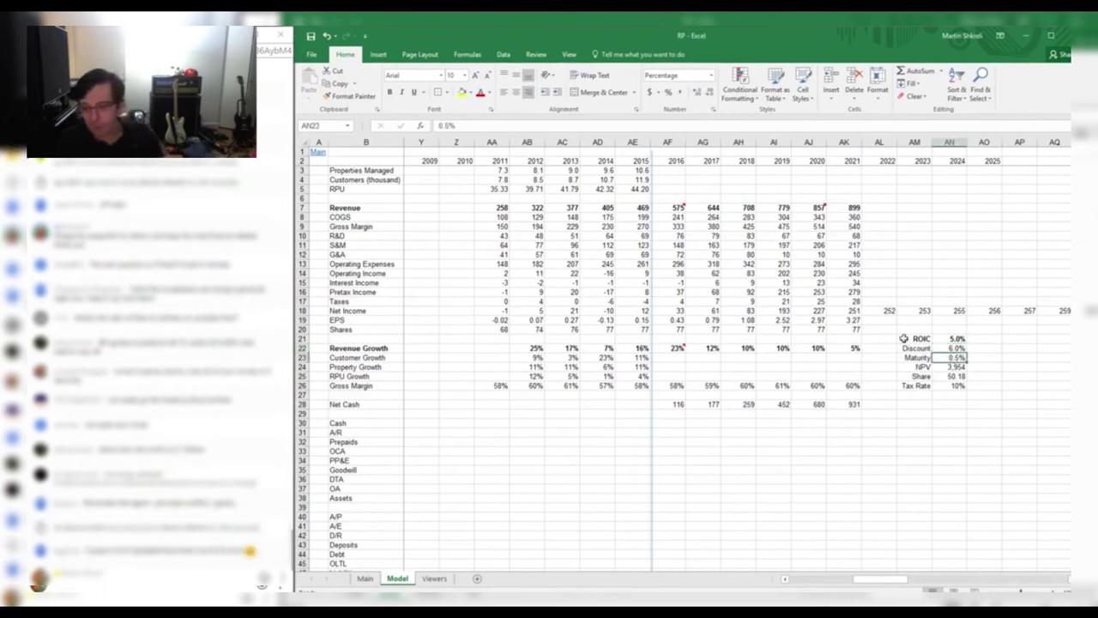
Set the Maturity growth rate in AN23 to -5%
{"action": "left_click_drag", "start_coordinate": [884, 302], "coordinate": [773, 394]}
{"action": "left_click", "coordinate": [849, 357]}
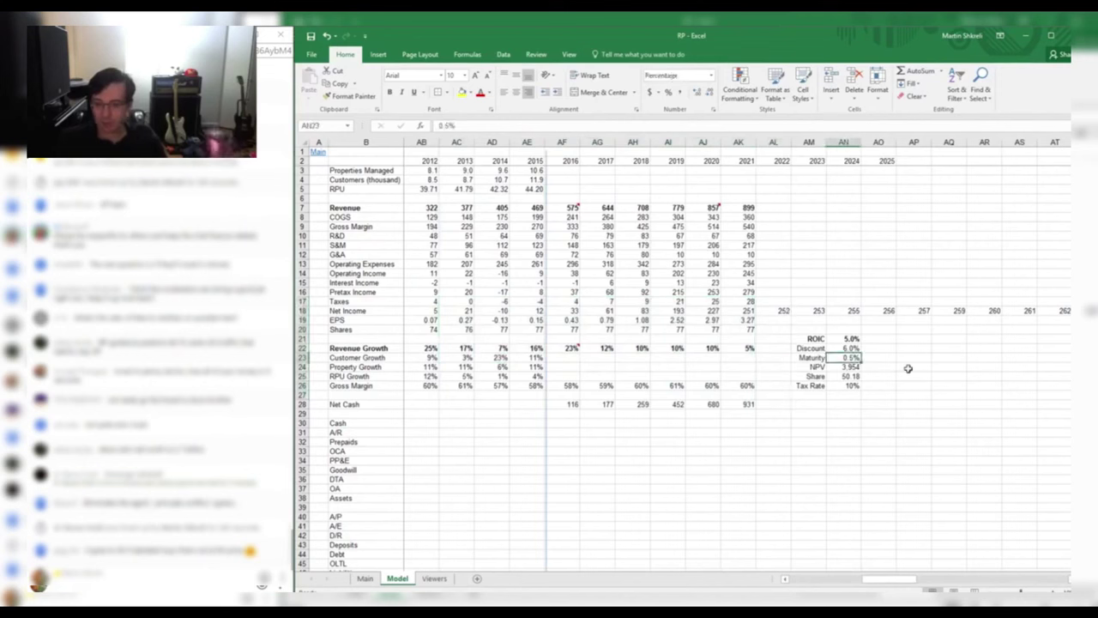
{"action": "type", "text": "-.05"}
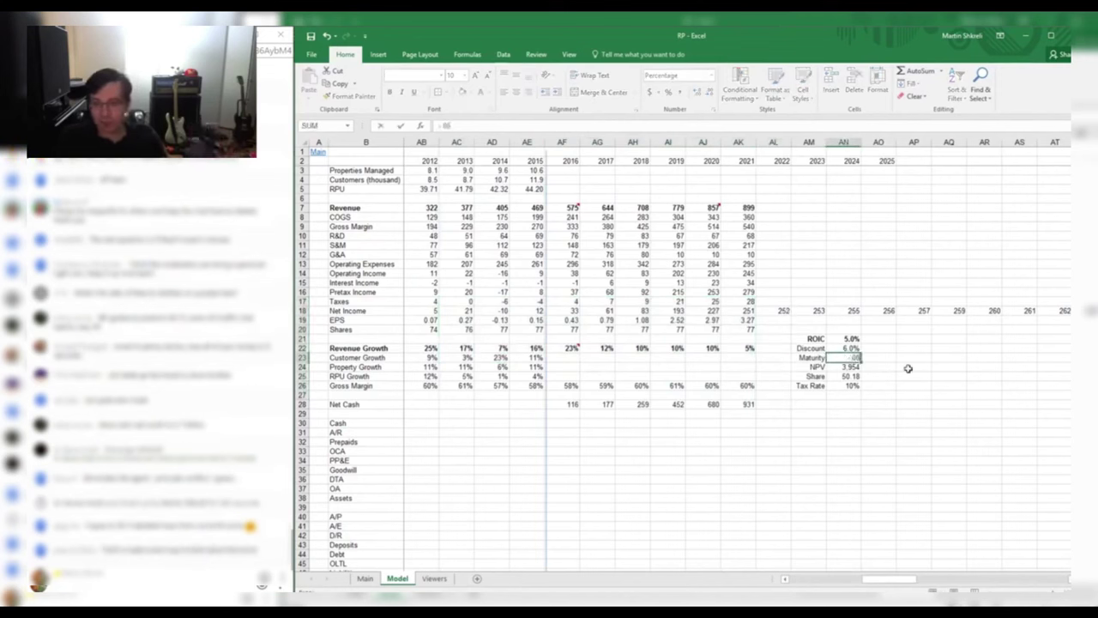
{"action": "key", "text": "Return"}
{"action": "key", "text": "Up"}
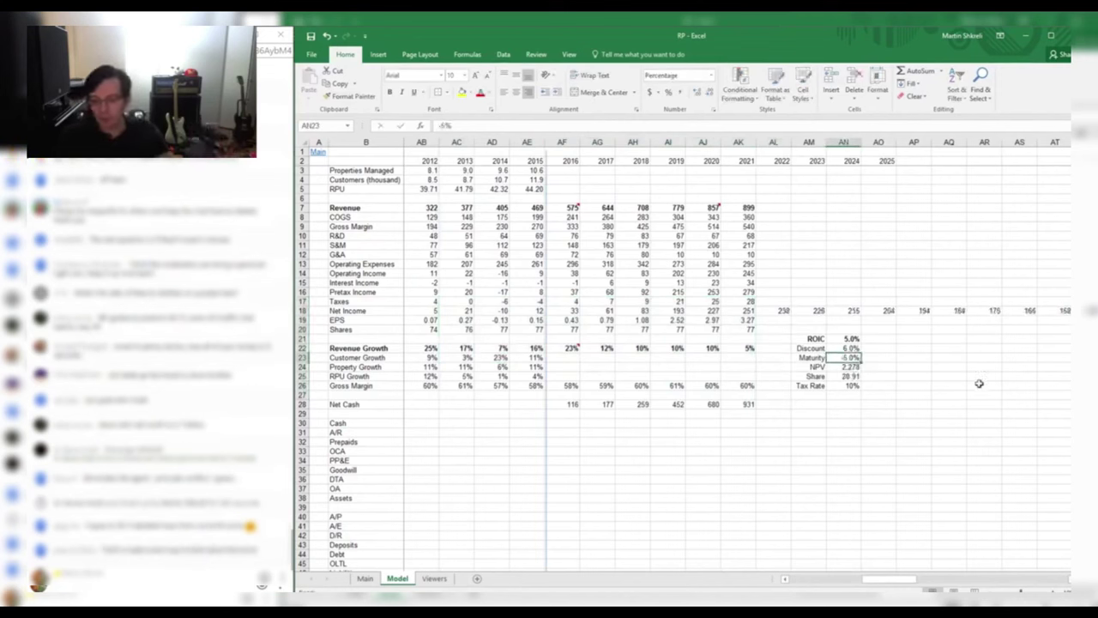
Set the Maturity growth rate in AN23 to -0.5%
{"action": "type", "text": "-0"}
{"action": "type", "text": ".5"}
{"action": "key", "text": "Return"}
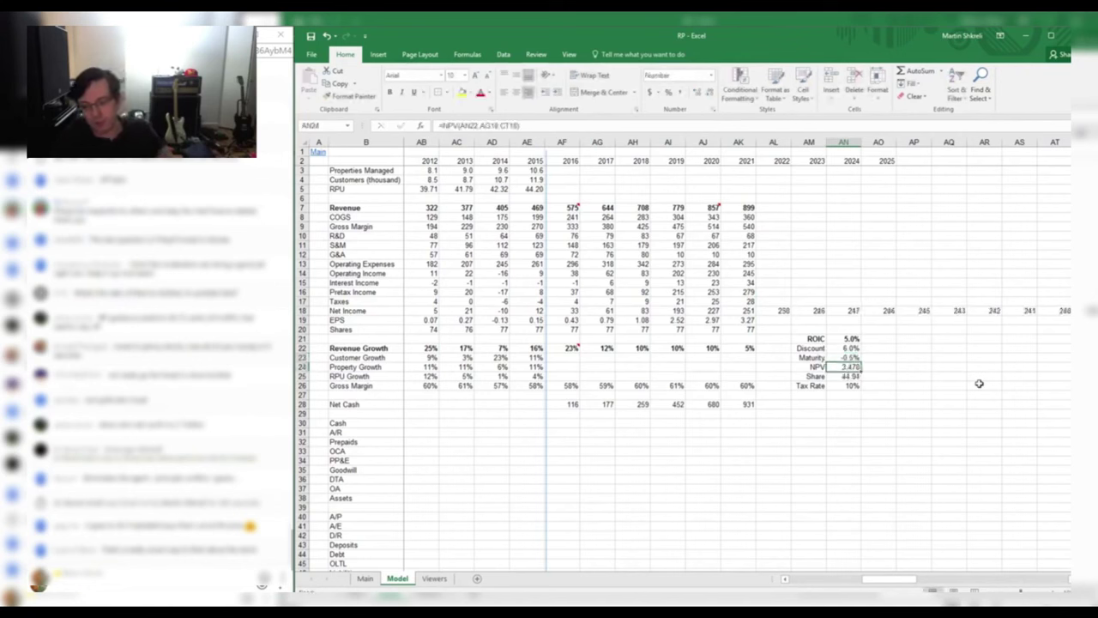
{"action": "left_click_drag", "start_coordinate": [742, 309], "coordinate": [725, 158]}
Set the Maturity growth rate in AN23 back to 0.5%
{"action": "left_click", "coordinate": [849, 357]}
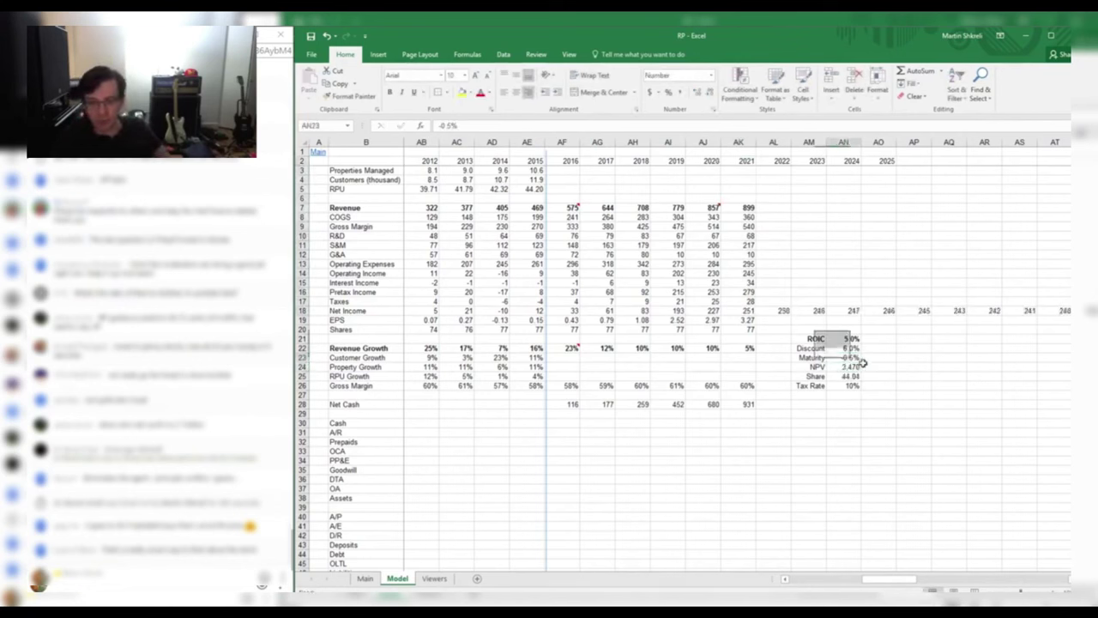
{"action": "type", "text": "0.5"}
{"action": "key", "text": "Return"}
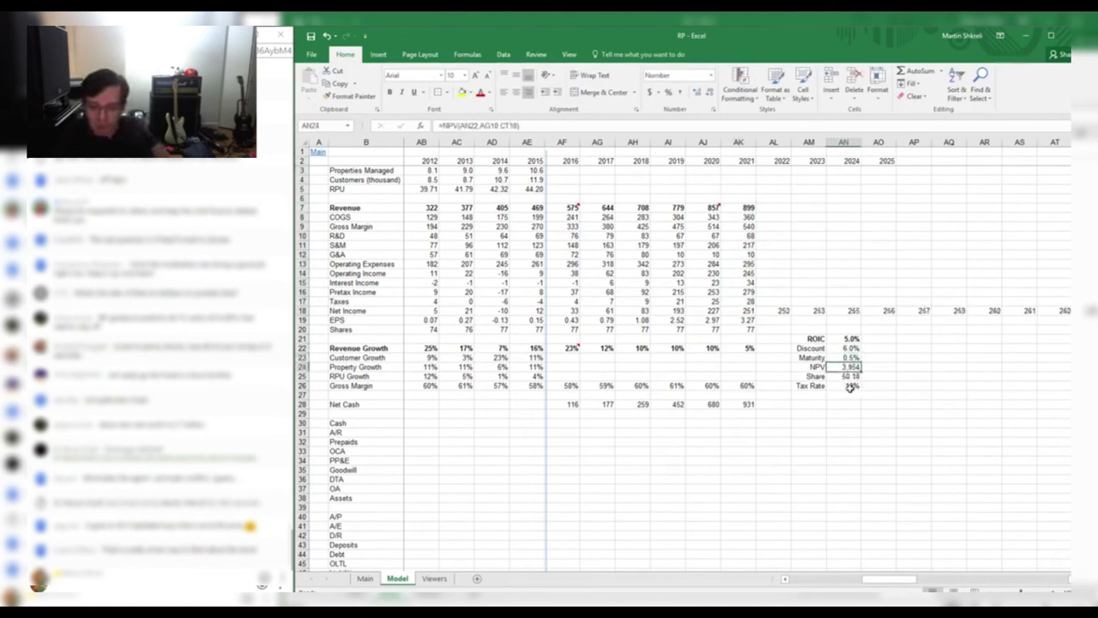
Set the Tax Rate assumption in AN26 to 35%
{"action": "left_click", "coordinate": [848, 386]}
{"action": "type", "text": "35"}
{"action": "key", "text": "Return"}
{"action": "key", "text": "Up"}
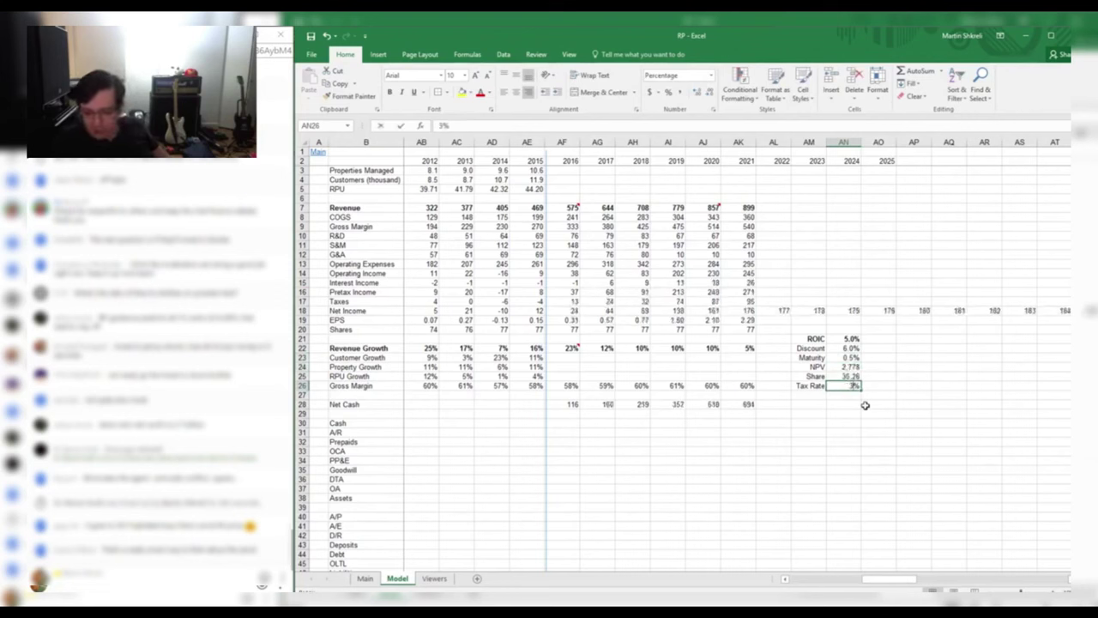
Set the Tax Rate assumption in AN26 to 25%
{"action": "key", "text": "BackSpace"}
{"action": "type", "text": "25"}
{"action": "key", "text": "Return"}
Set the ROIC assumption in AN21 to 0%
{"action": "key", "text": "Up"}
{"action": "key", "text": "Up"}
{"action": "key", "text": "Up"}
{"action": "key", "text": "Up"}
{"action": "key", "text": "Up"}
{"action": "key", "text": "Up"}
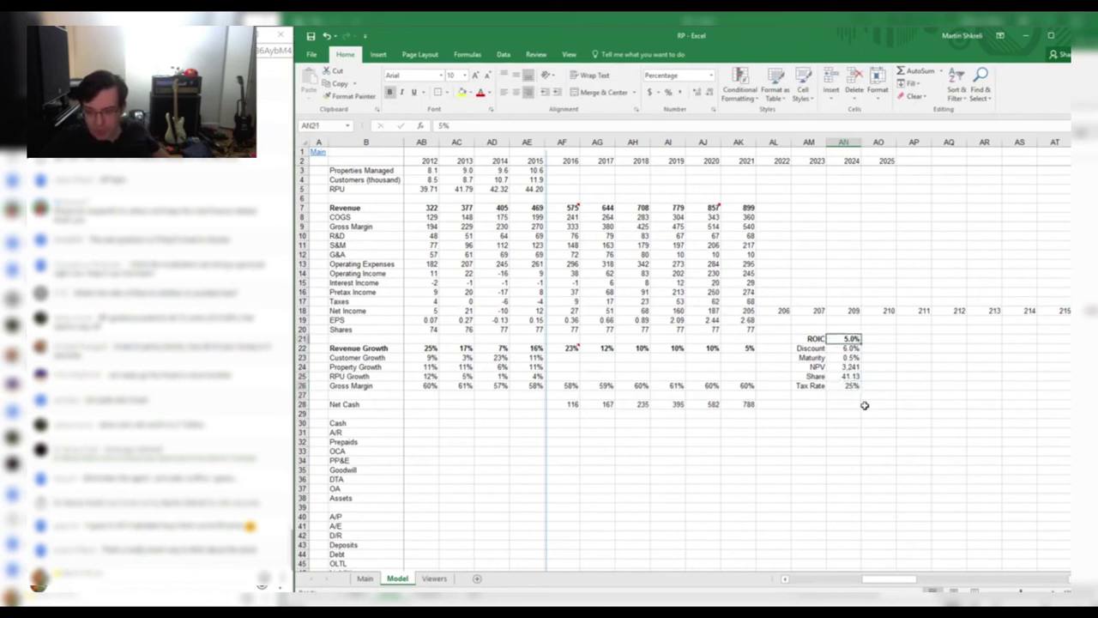
{"action": "type", "text": "8"}
{"action": "key", "text": "Return"}
{"action": "key", "text": "Up"}
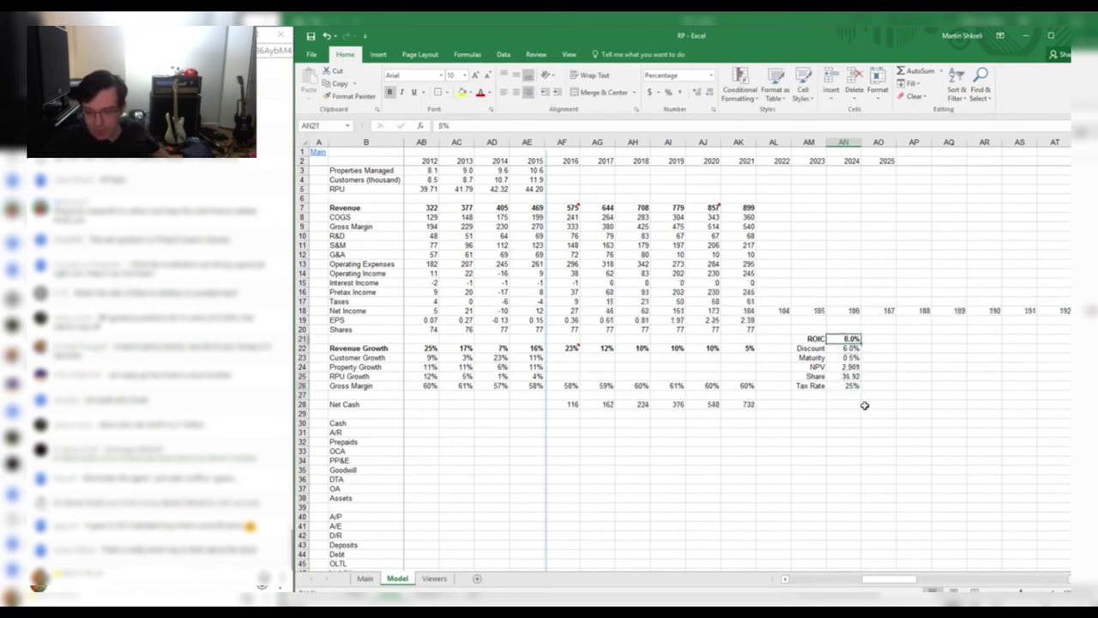
Set the ROIC assumption in AN21 back to 5% and select the NPV formula in AN24
{"action": "type", "text": "5"}
{"action": "key", "text": "Return"}
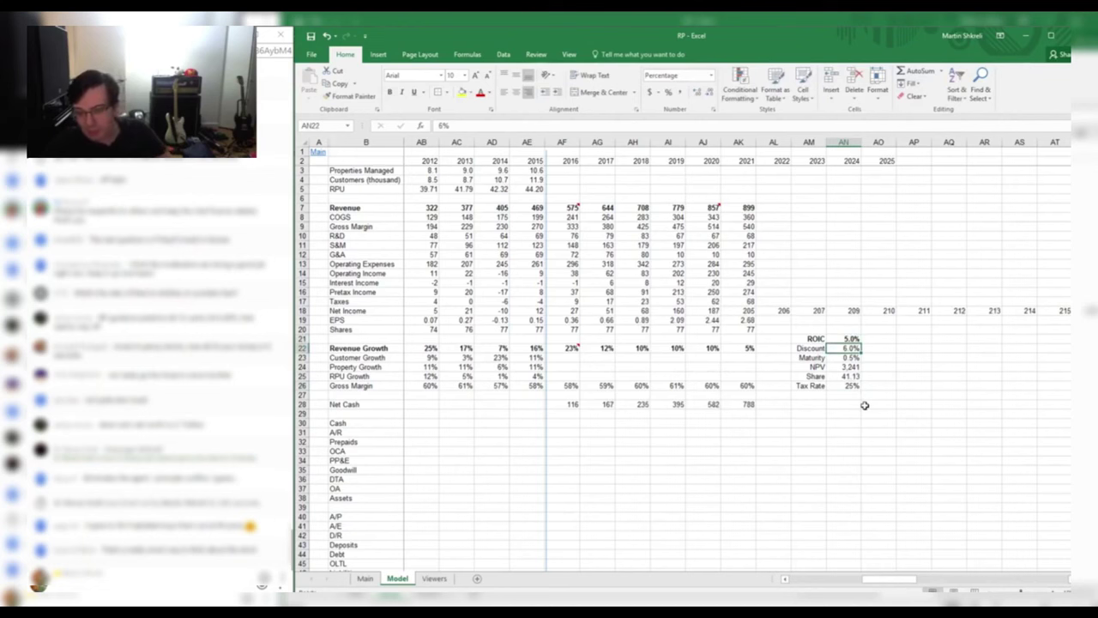
{"action": "key", "text": "Down"}
{"action": "key", "text": "Down"}
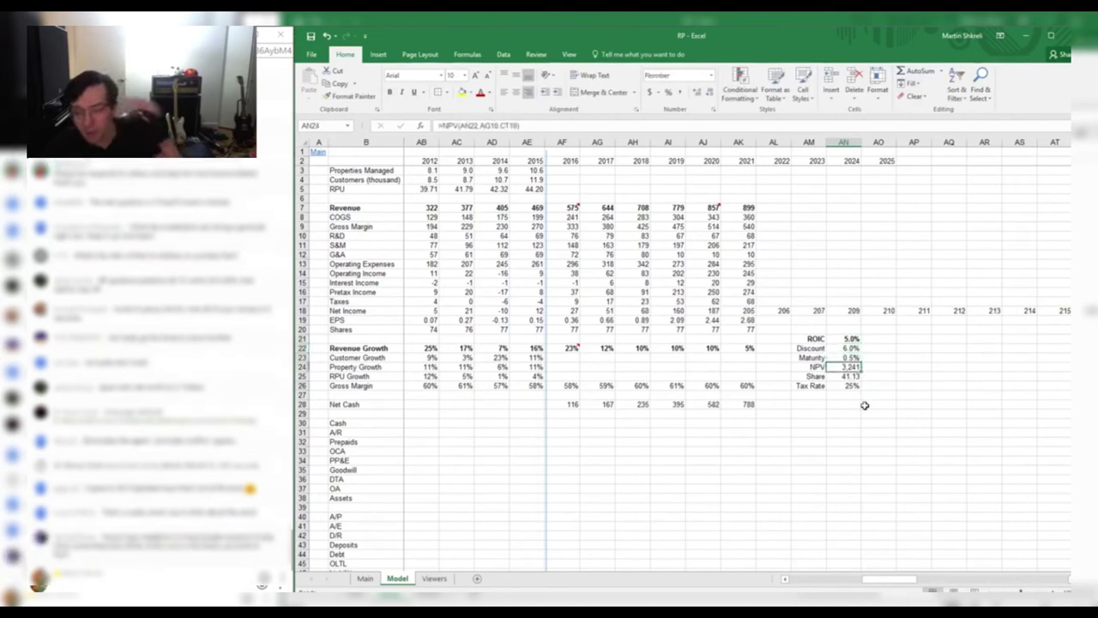
Check the Main sheet, return to the Model sheet and inspect the valuation block around the NPV and Share values
{"action": "key", "text": "Left"}
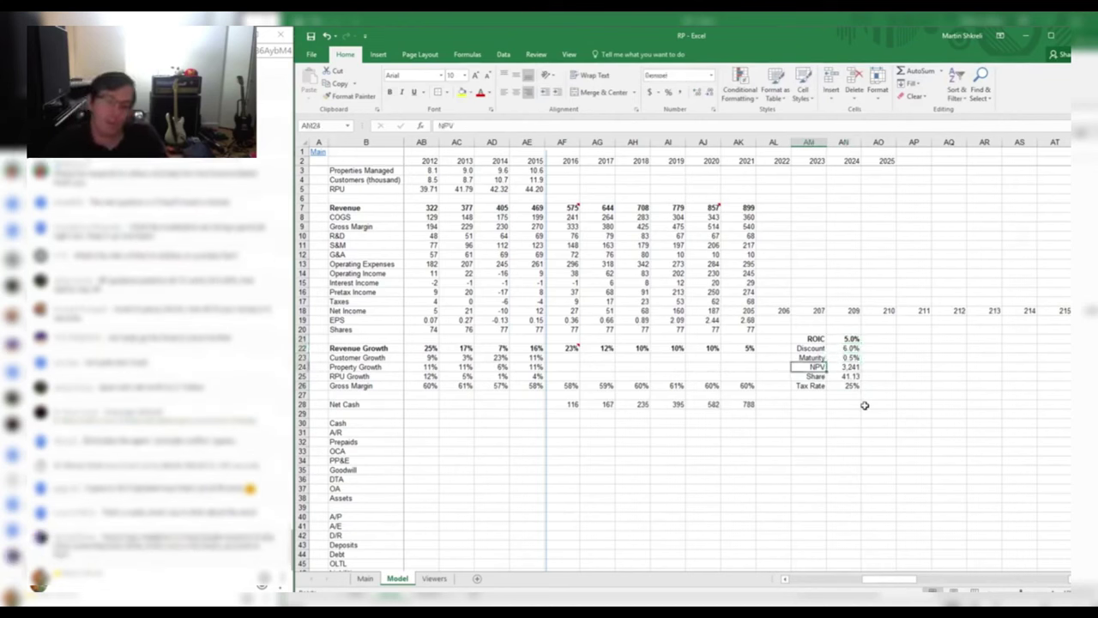
{"action": "key", "text": "ctrl+Page_Up"}
{"action": "key", "text": "ctrl+Page_Down"}
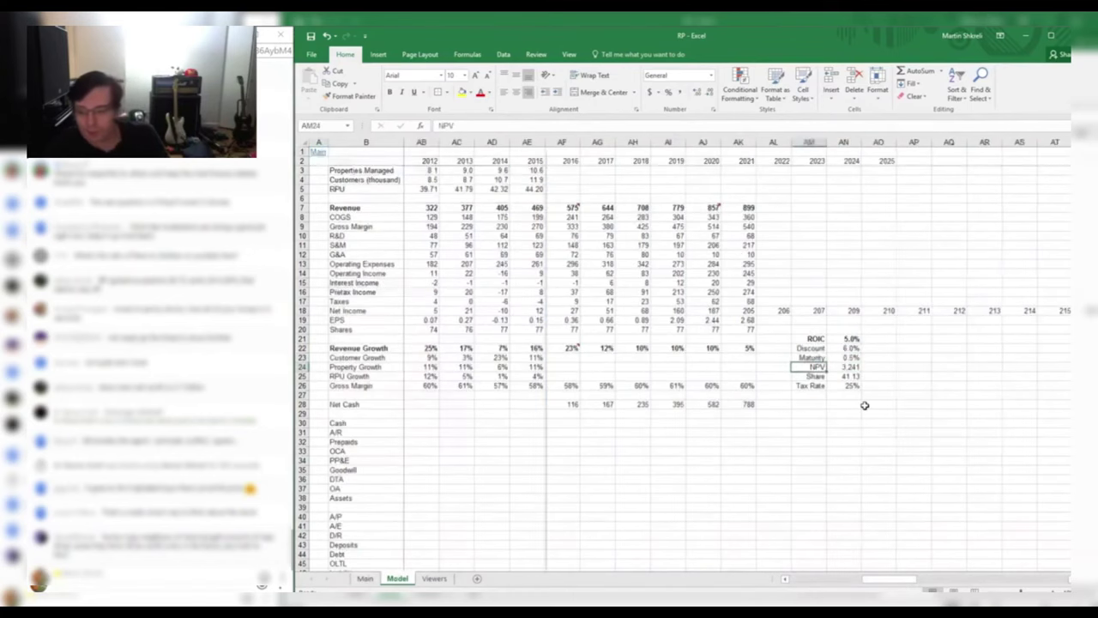
{"action": "key", "text": "Right"}
{"action": "key", "text": "Down"}
{"action": "key", "text": "Right"}
{"action": "key", "text": "Left"}
{"action": "key", "text": "ctrl+Up"}
{"action": "key", "text": "ctrl+Up"}
{"action": "key", "text": "ctrl+Up"}
{"action": "key", "text": "ctrl+Up"}
{"action": "key", "text": "Down"}
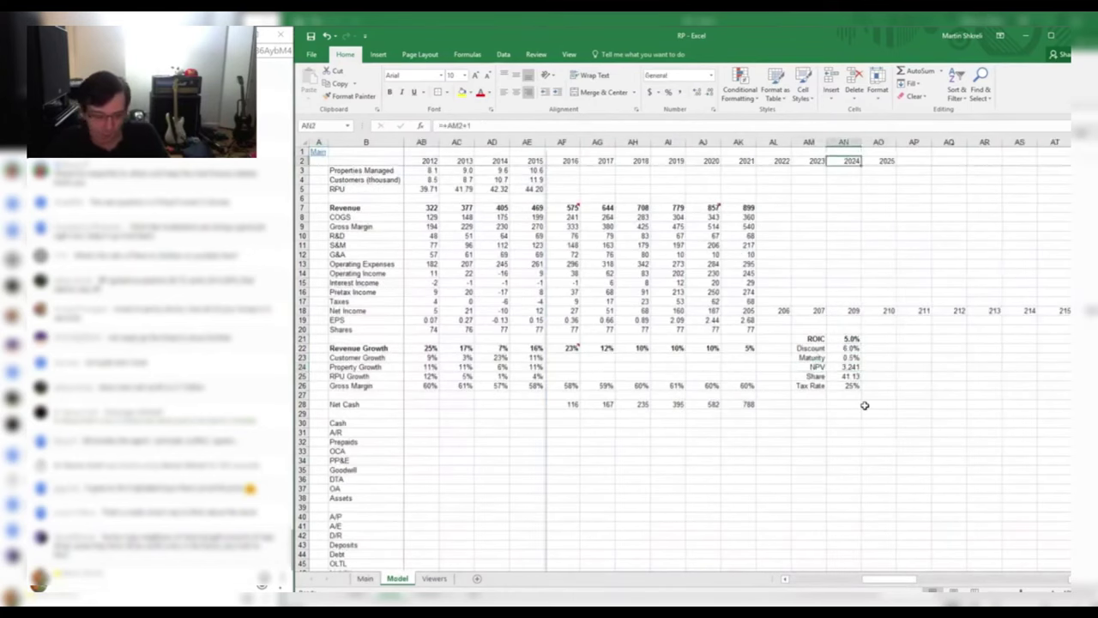
Change the 2018 G&A formula in AH12 to =+AG12*1.01
{"action": "key", "text": "Left"}
{"action": "key", "text": "Left"}
{"action": "key", "text": "Down"}
{"action": "key", "text": "Down"}
{"action": "key", "text": "Down"}
{"action": "key", "text": "Down"}
{"action": "key", "text": "Down"}
{"action": "key", "text": "Down"}
{"action": "key", "text": "Down"}
{"action": "key", "text": "Down"}
{"action": "key", "text": "Left"}
{"action": "key", "text": "Down"}
{"action": "key", "text": "Down"}
{"action": "key", "text": "Left"}
{"action": "key", "text": "Left"}
{"action": "key", "text": "Left"}
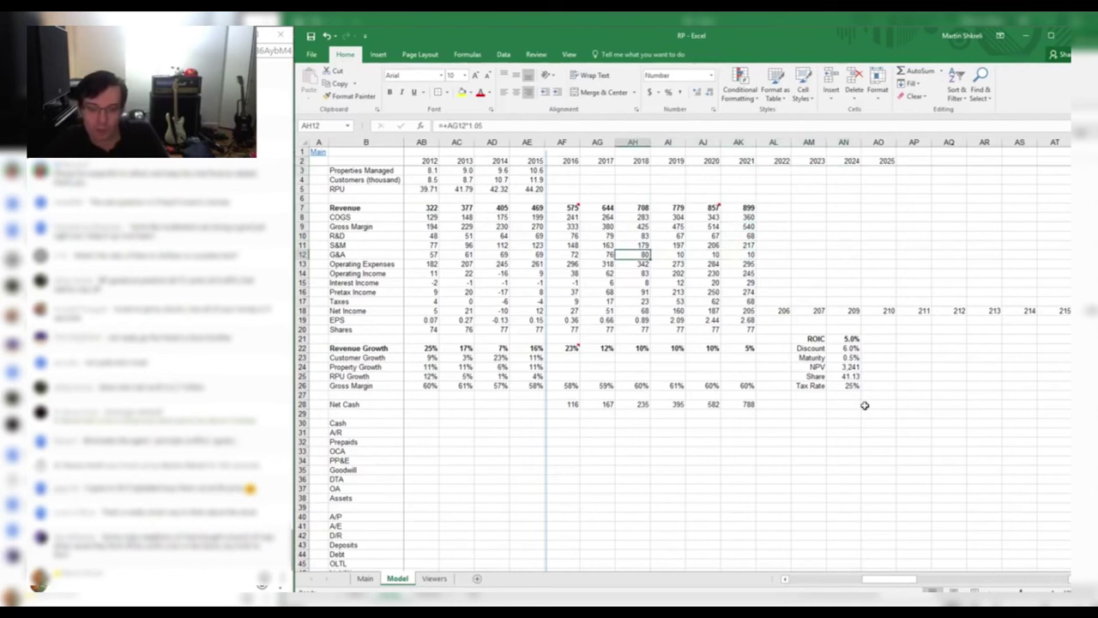
{"action": "key", "text": "F2"}
{"action": "key", "text": "BackSpace"}
{"action": "type", "text": "1"}
{"action": "key", "text": "ctrl+Return"}
Try to copy the 2018 G&A formula from AH12 across the 2019 to 2021 forecast cells
{"action": "key", "text": "ctrl+c"}
{"action": "key", "text": "shift+Right"}
{"action": "key", "text": "shift+Right"}
{"action": "key", "text": "shift+Right"}
{"action": "key", "text": "ctrl+v"}
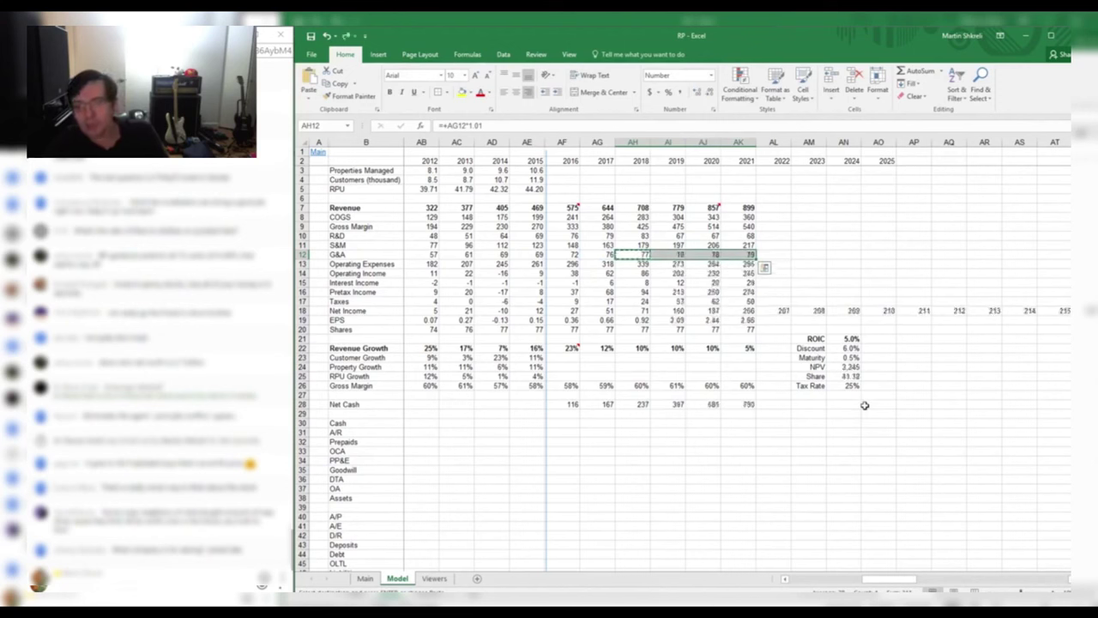
{"action": "key", "text": "Escape"}
Inspect the 2021 G&A formula, the Net Income projections from 2022 onward, and the Maturity and ROIC assumptions
{"action": "key", "text": "Right"}
{"action": "key", "text": "Right"}
{"action": "key", "text": "Right"}
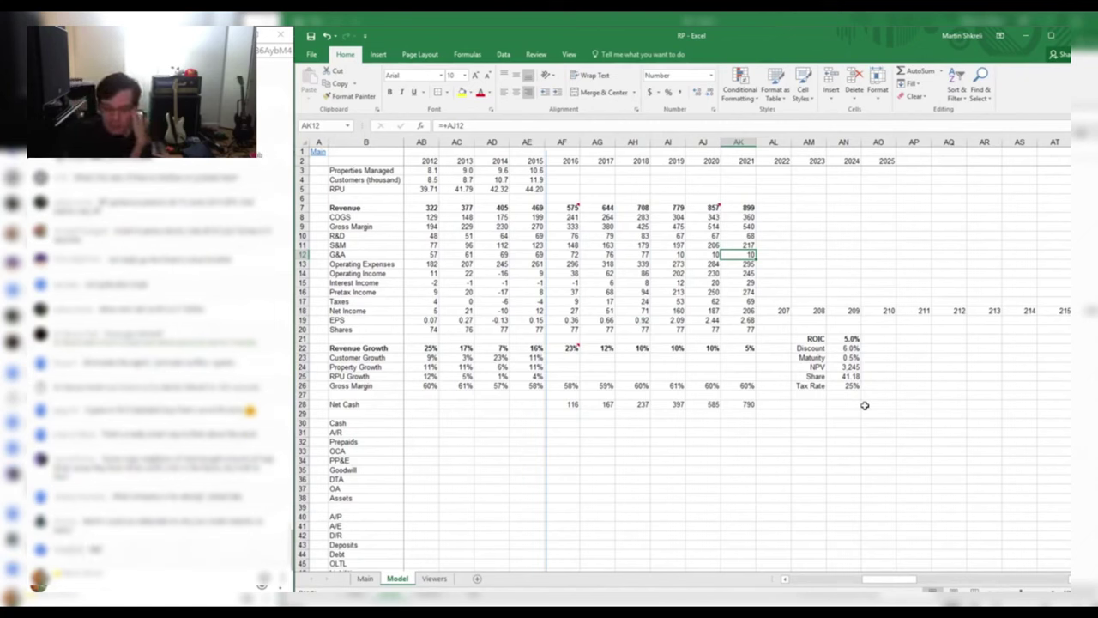
{"action": "left_click_drag", "start_coordinate": [781, 310], "coordinate": [1024, 311]}
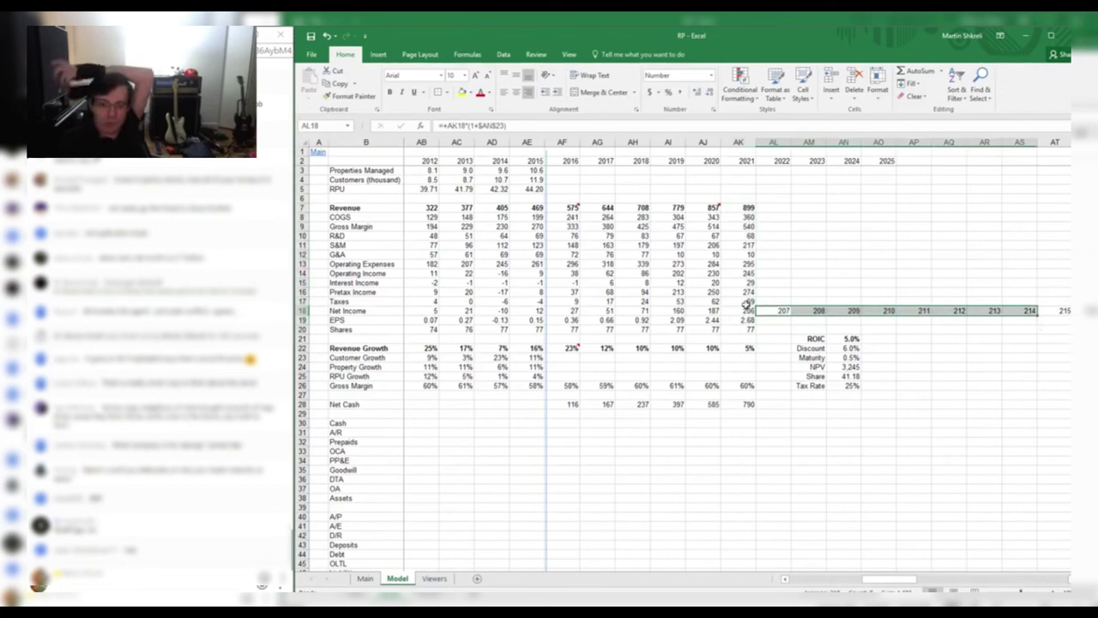
{"action": "left_click_drag", "start_coordinate": [747, 309], "coordinate": [781, 311]}
{"action": "left_click", "coordinate": [1027, 310]}
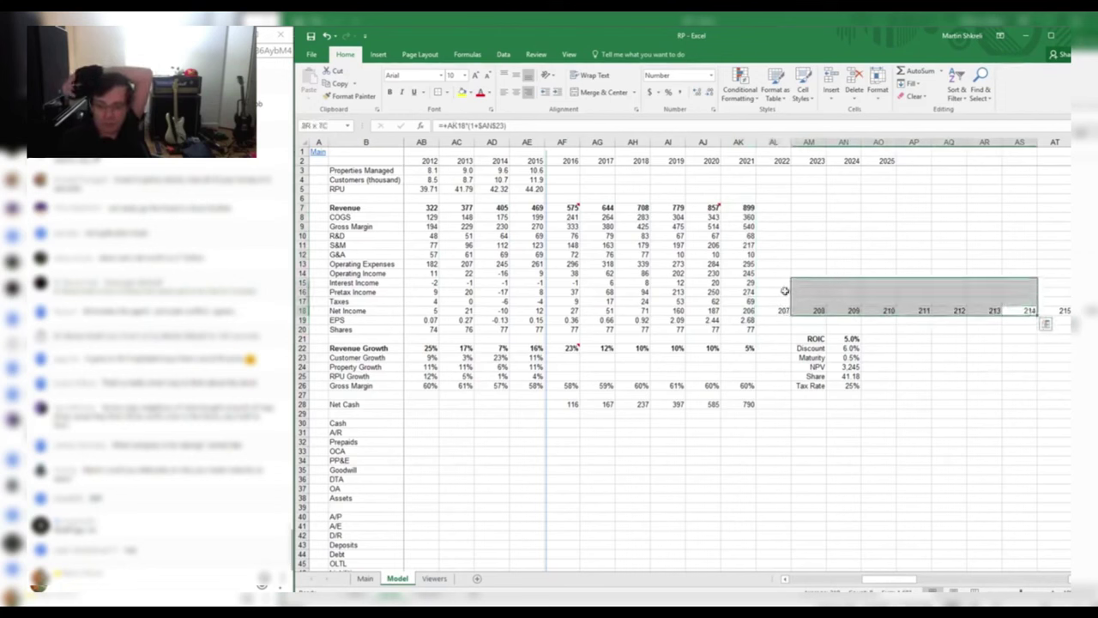
{"action": "left_click", "coordinate": [851, 339]}
{"action": "left_click", "coordinate": [847, 358]}
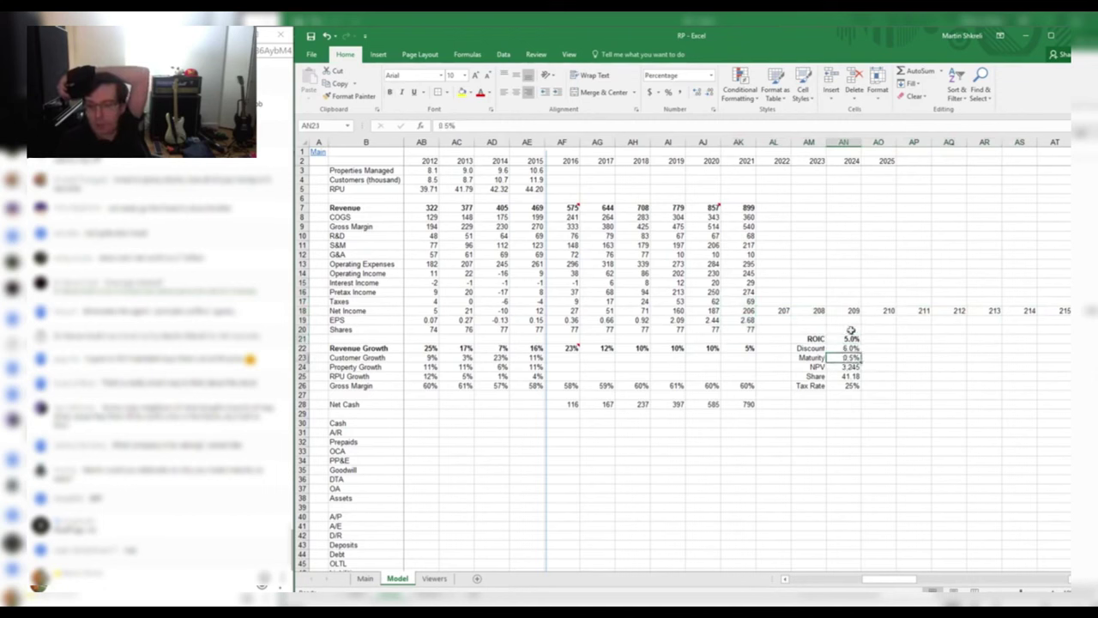
{"action": "left_click", "coordinate": [840, 337]}
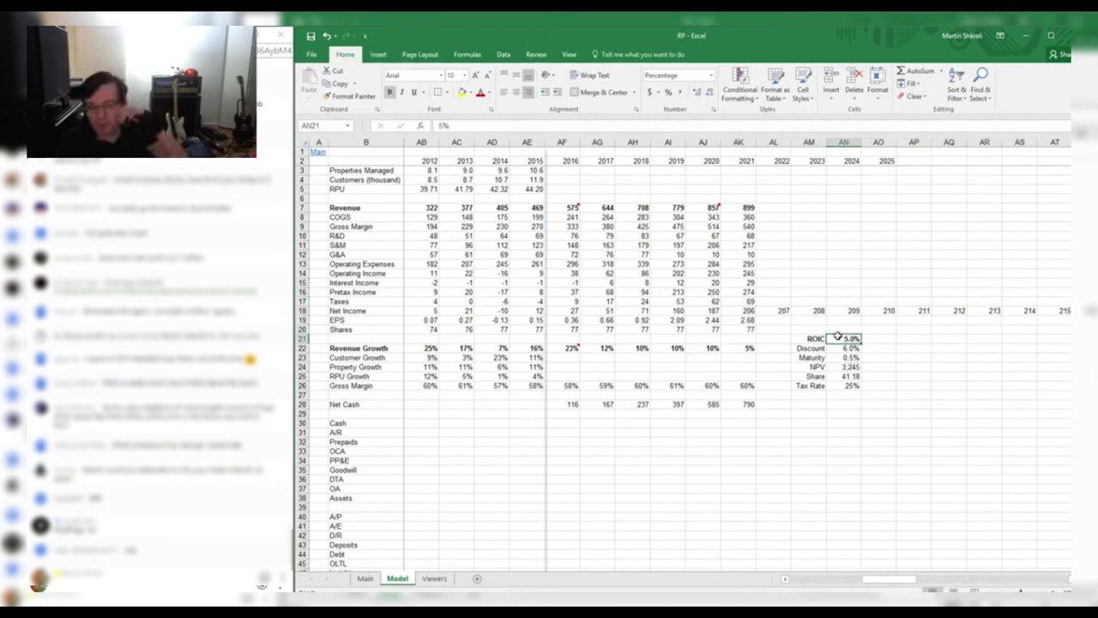
Examine the 2016 to 2021 G&A and revenue forecasts, then the Net Income formulas for 2021 to 2025
{"action": "left_click_drag", "start_coordinate": [748, 207], "coordinate": [755, 321]}
{"action": "left_click", "coordinate": [598, 254]}
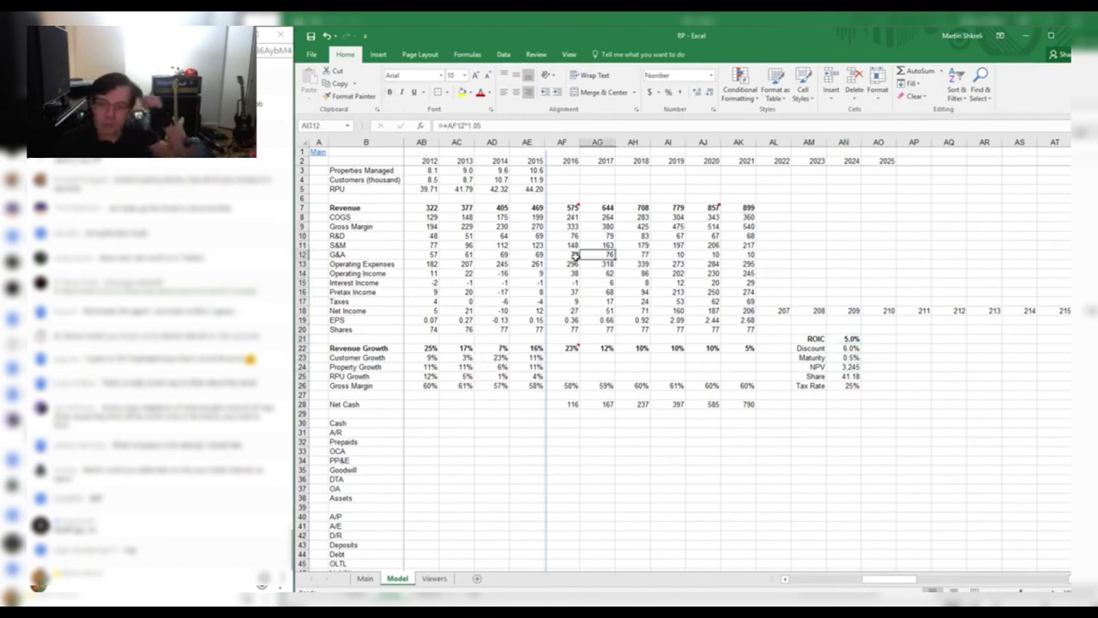
{"action": "key", "text": "Left"}
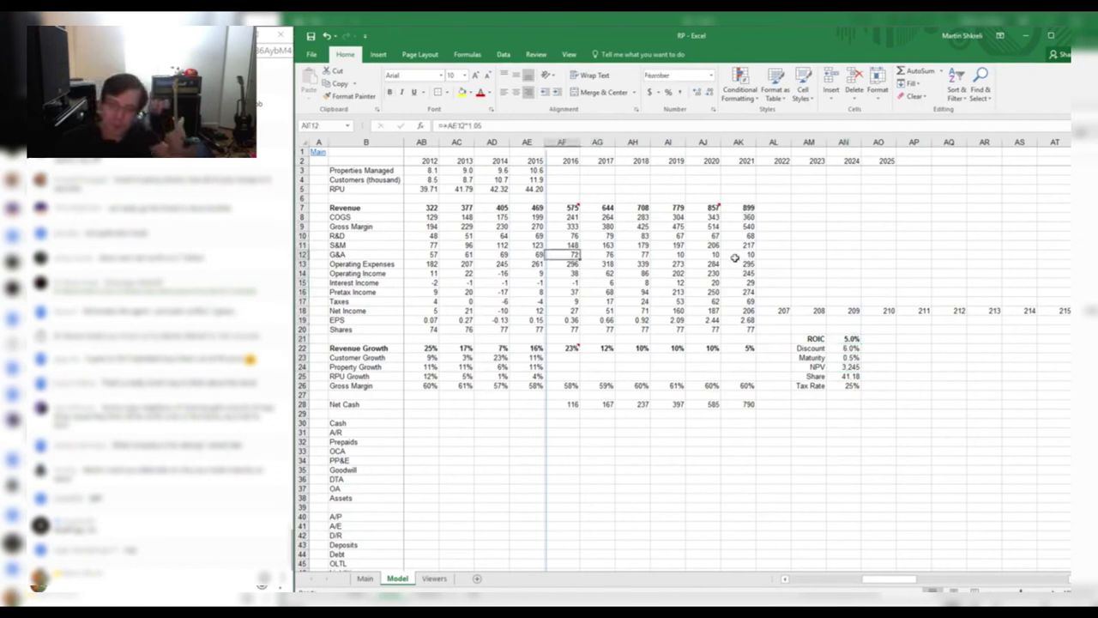
{"action": "left_click_drag", "start_coordinate": [739, 254], "coordinate": [557, 254]}
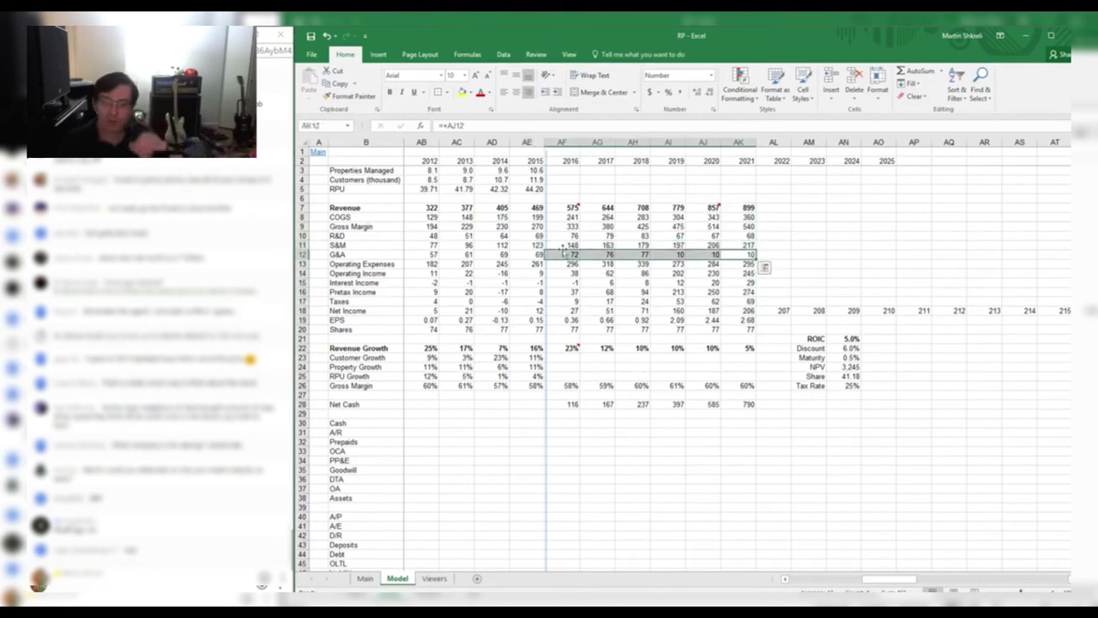
{"action": "left_click", "coordinate": [568, 207]}
{"action": "left_click_drag", "start_coordinate": [568, 207], "coordinate": [739, 254]}
{"action": "left_click", "coordinate": [739, 254]}
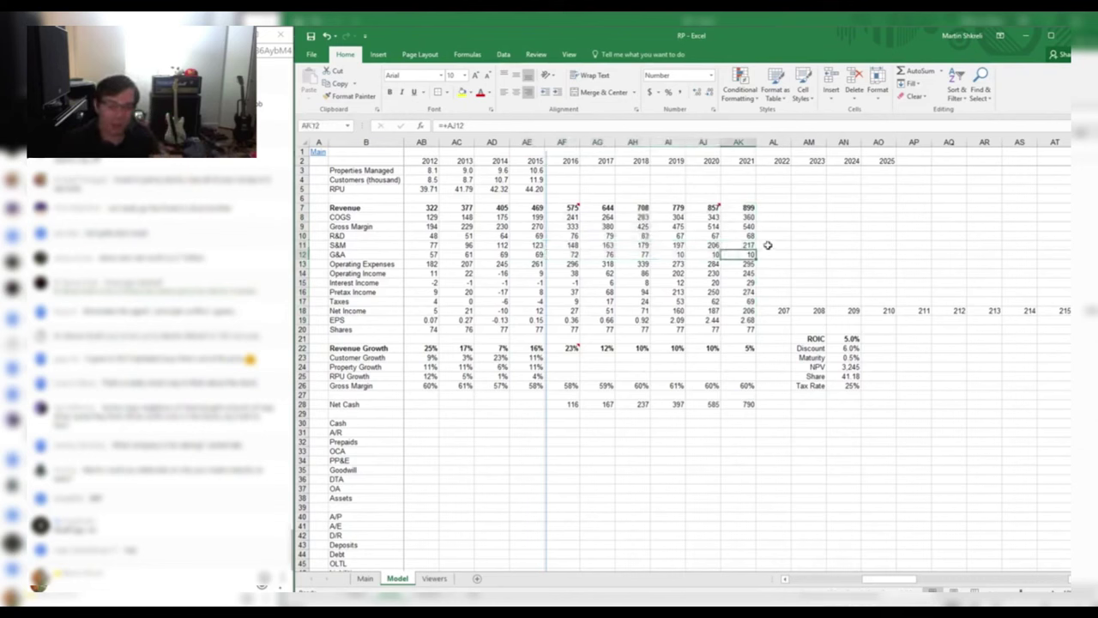
{"action": "left_click", "coordinate": [750, 310]}
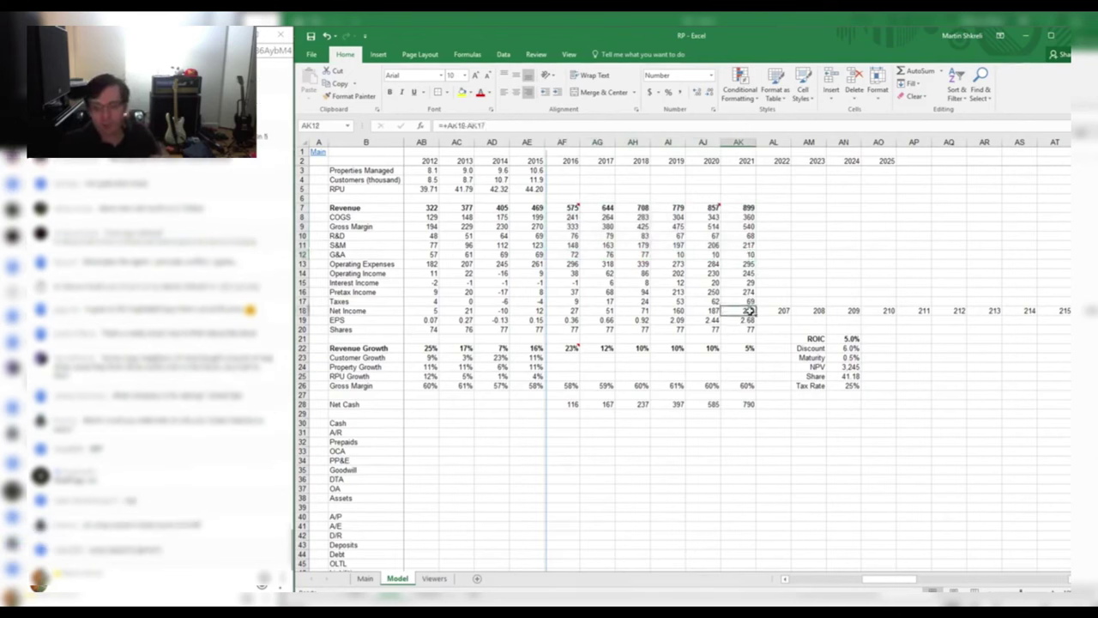
{"action": "left_click_drag", "start_coordinate": [750, 309], "coordinate": [889, 310]}
{"action": "left_click", "coordinate": [884, 311]}
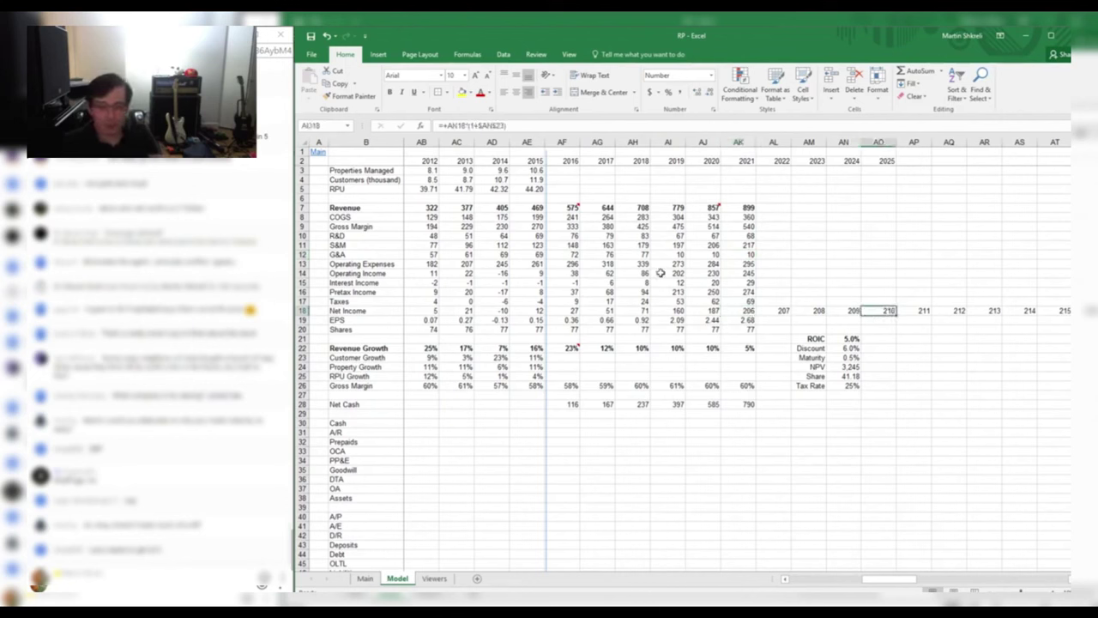
{"action": "left_click", "coordinate": [705, 207]}
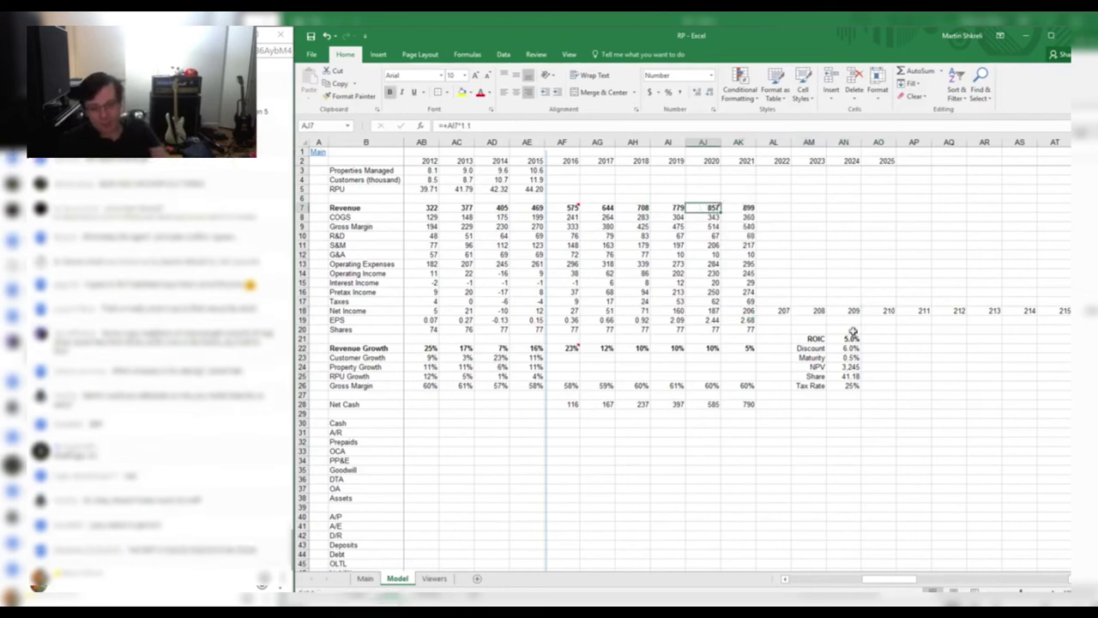
{"action": "left_click", "coordinate": [842, 301]}
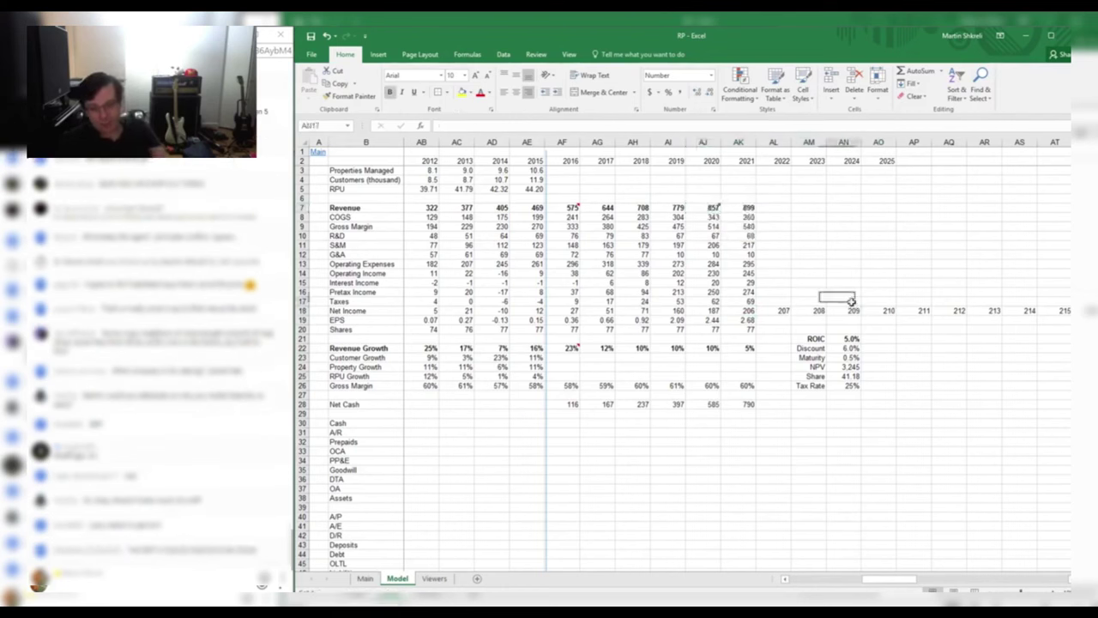
Review the Main sheet, then inspect the historical figures and the 2015 RPU formula on the Model sheet
{"action": "left_click", "coordinate": [364, 578]}
{"action": "left_click_drag", "start_coordinate": [787, 293], "coordinate": [635, 236]}
{"action": "left_click", "coordinate": [377, 233]}
{"action": "left_click", "coordinate": [396, 578]}
{"action": "left_click_drag", "start_coordinate": [531, 189], "coordinate": [538, 318]}
{"action": "left_click", "coordinate": [603, 220]}
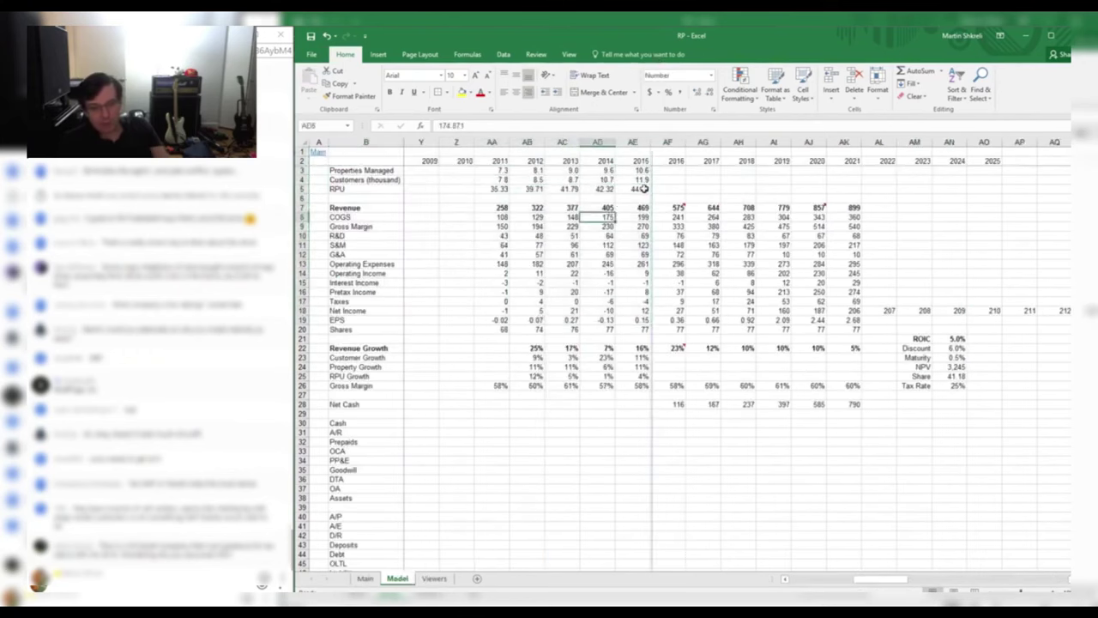
{"action": "left_click", "coordinate": [640, 189]}
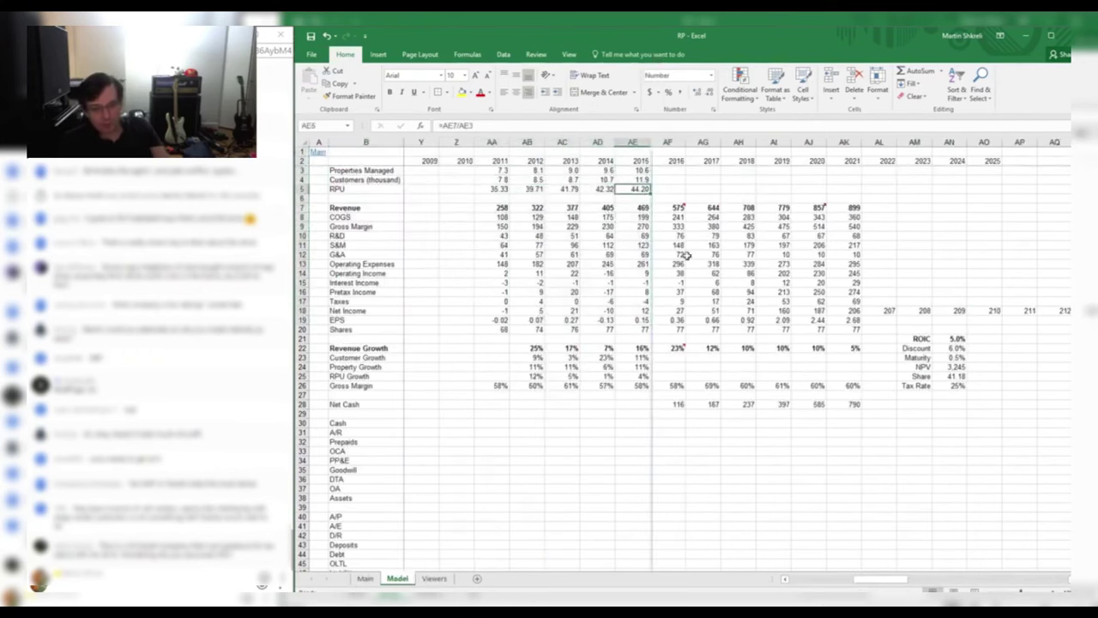
Examine the assumptions block from ROIC to Tax Rate and the 2016 tax formula that depends on it
{"action": "left_click", "coordinate": [957, 385]}
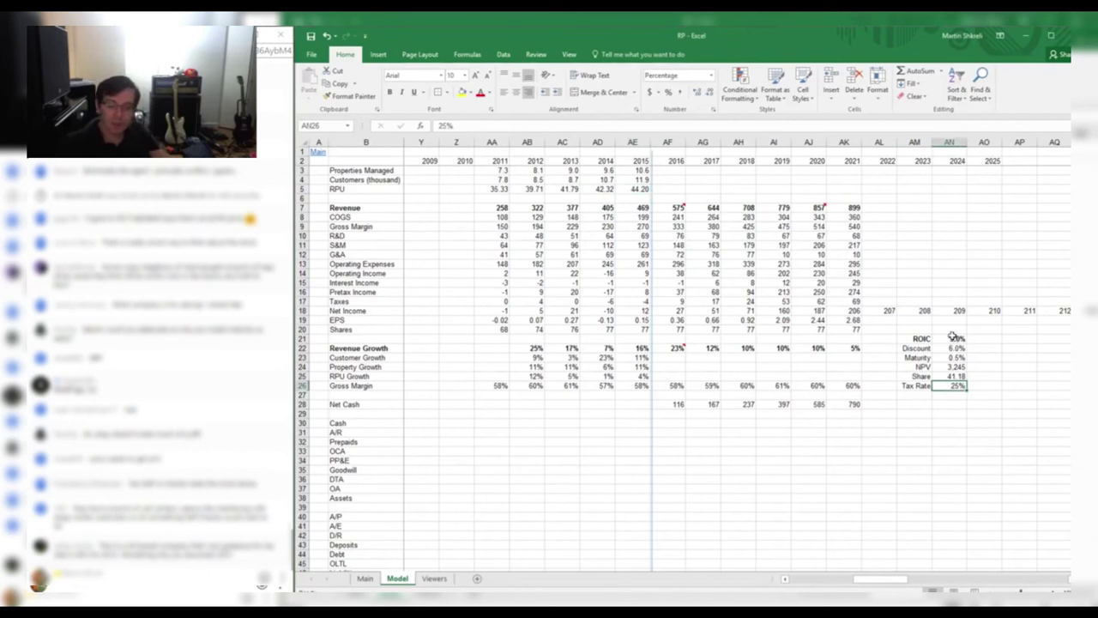
{"action": "left_click_drag", "start_coordinate": [954, 338], "coordinate": [900, 385]}
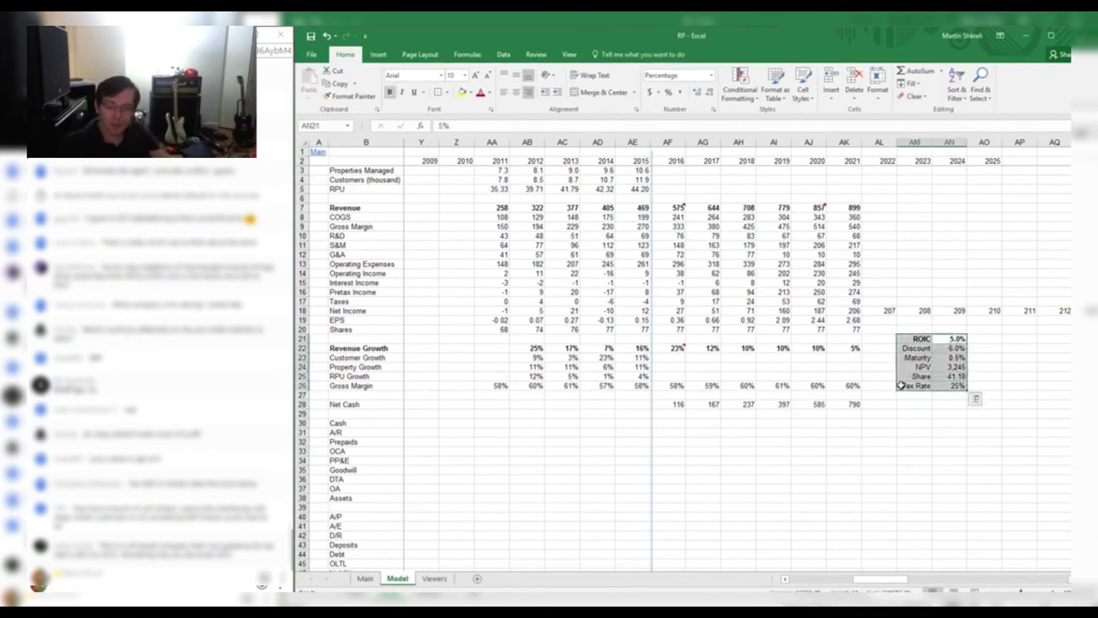
{"action": "left_click", "coordinate": [900, 385]}
{"action": "left_click_drag", "start_coordinate": [676, 301], "coordinate": [718, 427]}
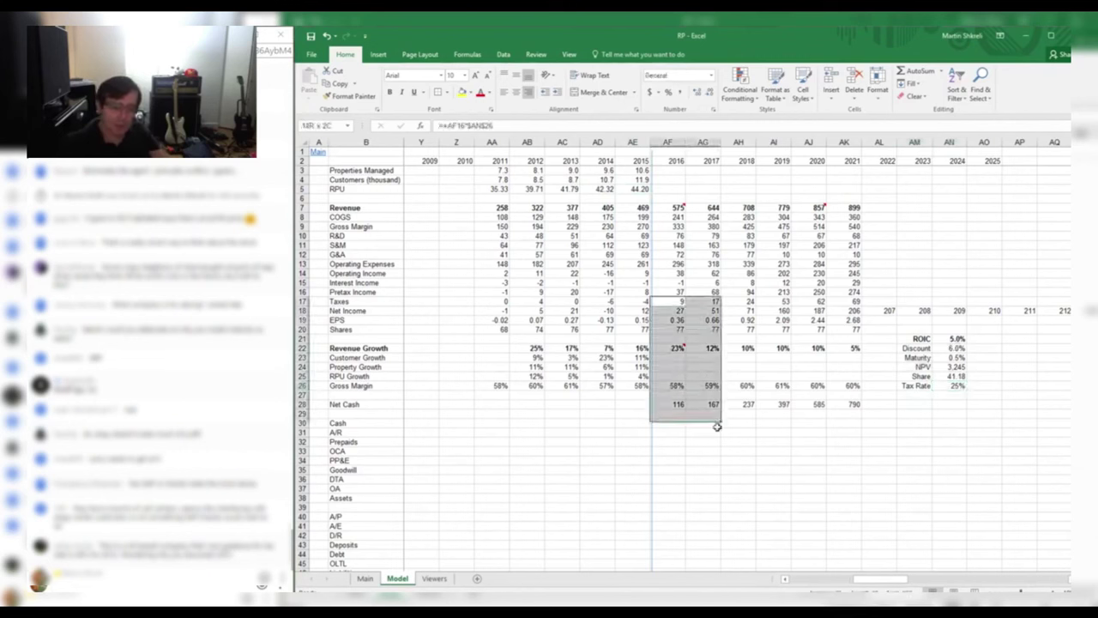
{"action": "left_click", "coordinate": [698, 355]}
{"action": "left_click_drag", "start_coordinate": [928, 401], "coordinate": [997, 120]}
{"action": "left_click", "coordinate": [982, 228]}
{"action": "left_click_drag", "start_coordinate": [954, 339], "coordinate": [910, 407]}
{"action": "left_click_drag", "start_coordinate": [883, 451], "coordinate": [1066, 148]}
{"action": "left_click", "coordinate": [983, 255]}
{"action": "left_click", "coordinate": [957, 386]}
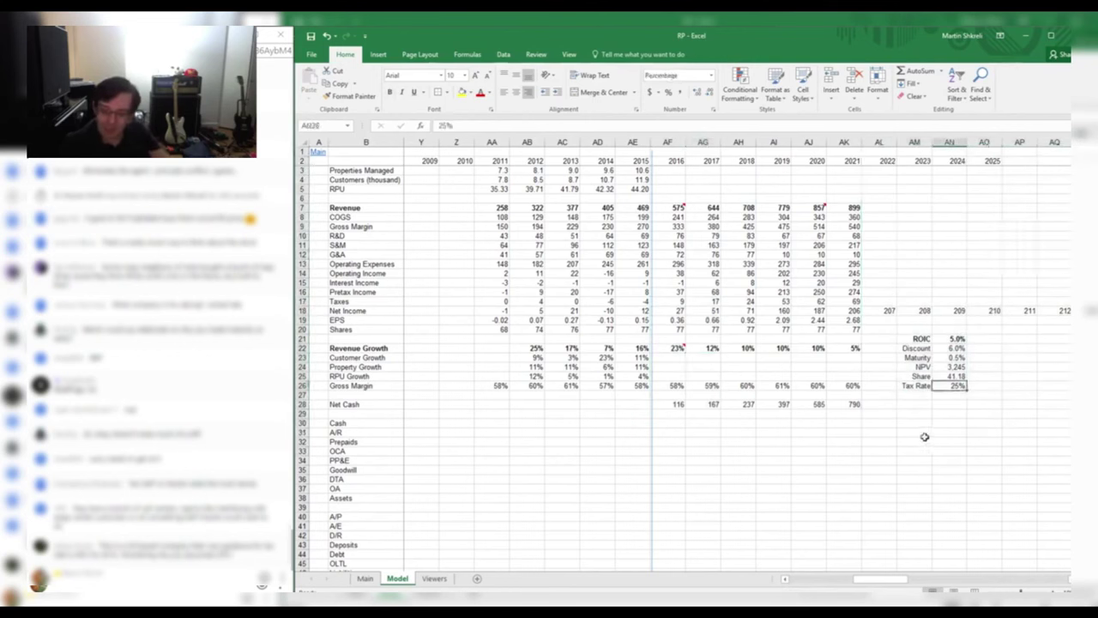
{"action": "left_click_drag", "start_coordinate": [924, 434], "coordinate": [1032, 152]}
{"action": "left_click_drag", "start_coordinate": [986, 226], "coordinate": [942, 388]}
{"action": "left_click_drag", "start_coordinate": [915, 431], "coordinate": [1029, 153]}
{"action": "left_click", "coordinate": [990, 309]}
{"action": "left_click_drag", "start_coordinate": [1019, 217], "coordinate": [999, 150]}
{"action": "left_click", "coordinate": [999, 150]}
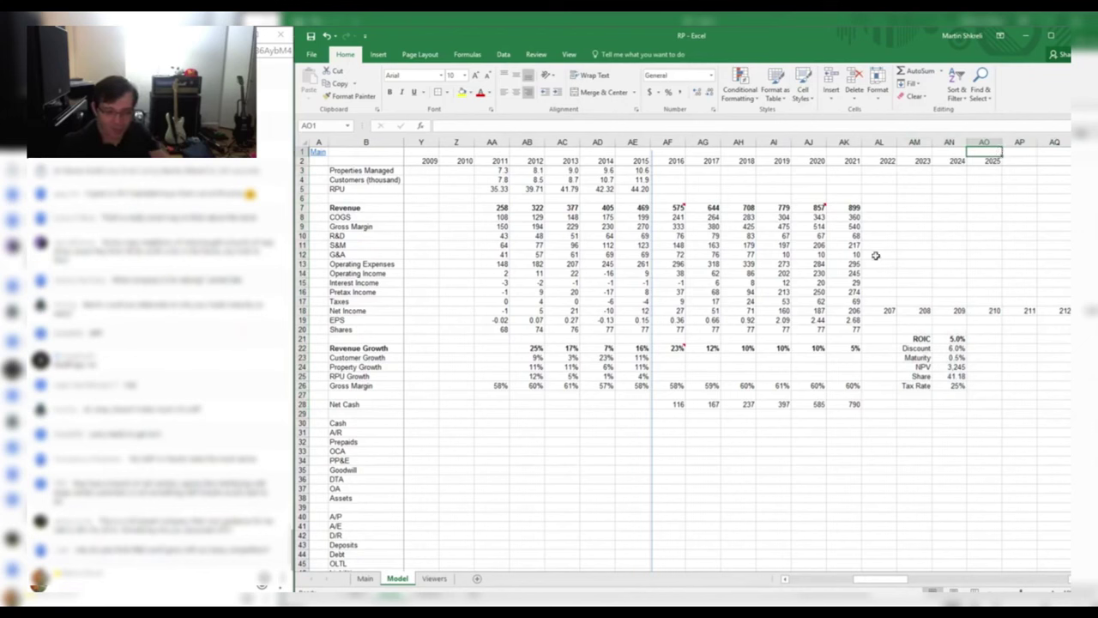
Examine the R&D row from the 2015 actual through the 2021 forecast, along with the 2016 G&A formula and 2015 Gross Margin
{"action": "left_click", "coordinate": [665, 255]}
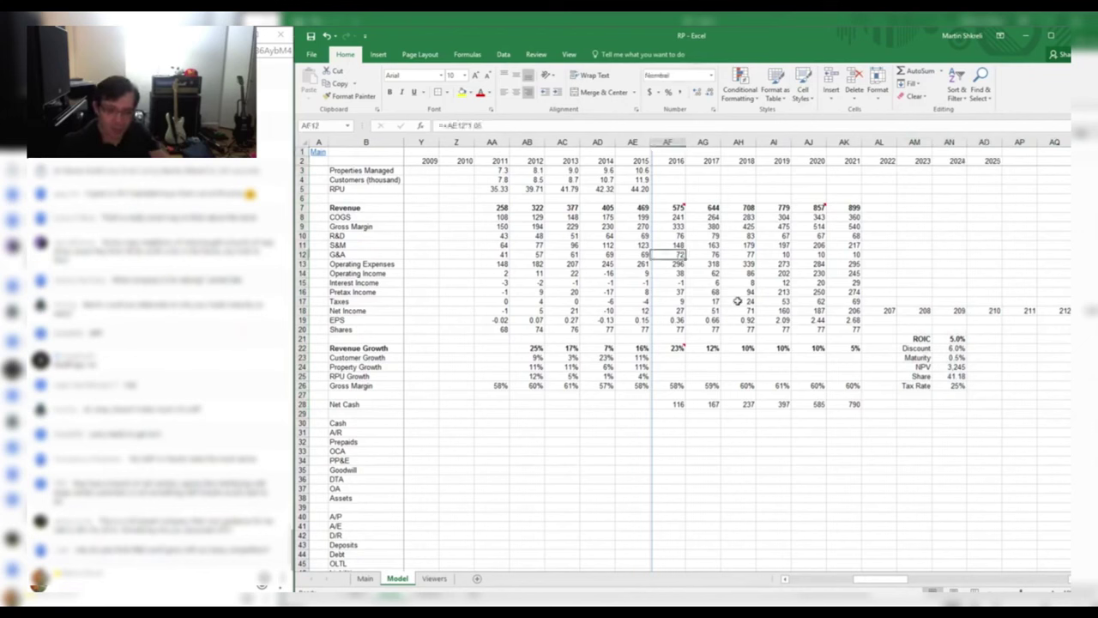
{"action": "left_click", "coordinate": [677, 236]}
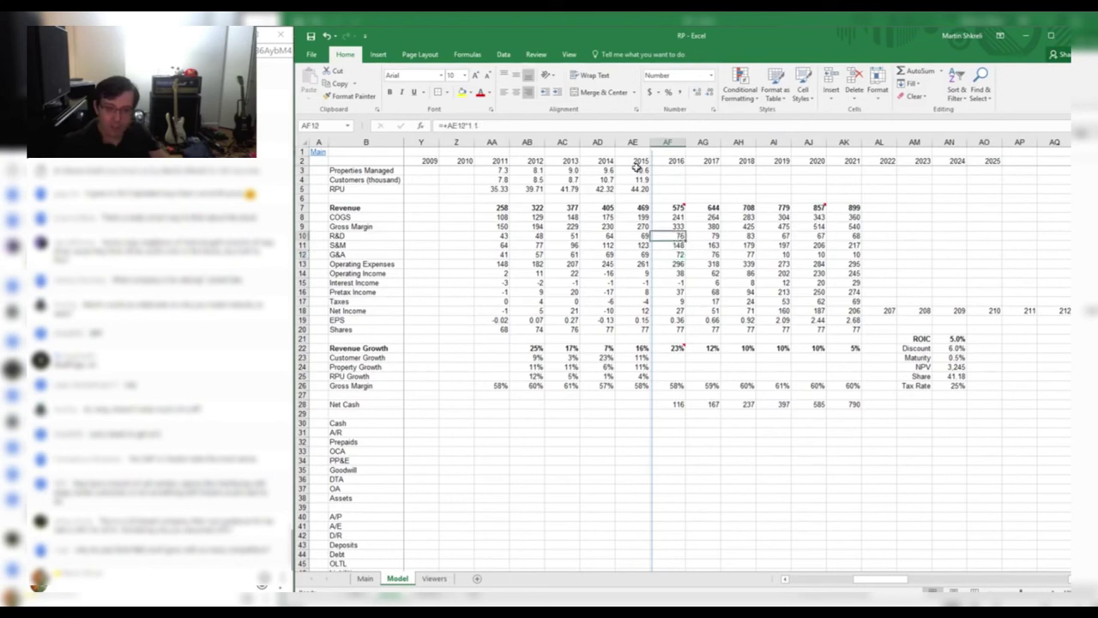
{"action": "left_click_drag", "start_coordinate": [637, 170], "coordinate": [507, 199]}
{"action": "left_click", "coordinate": [520, 243]}
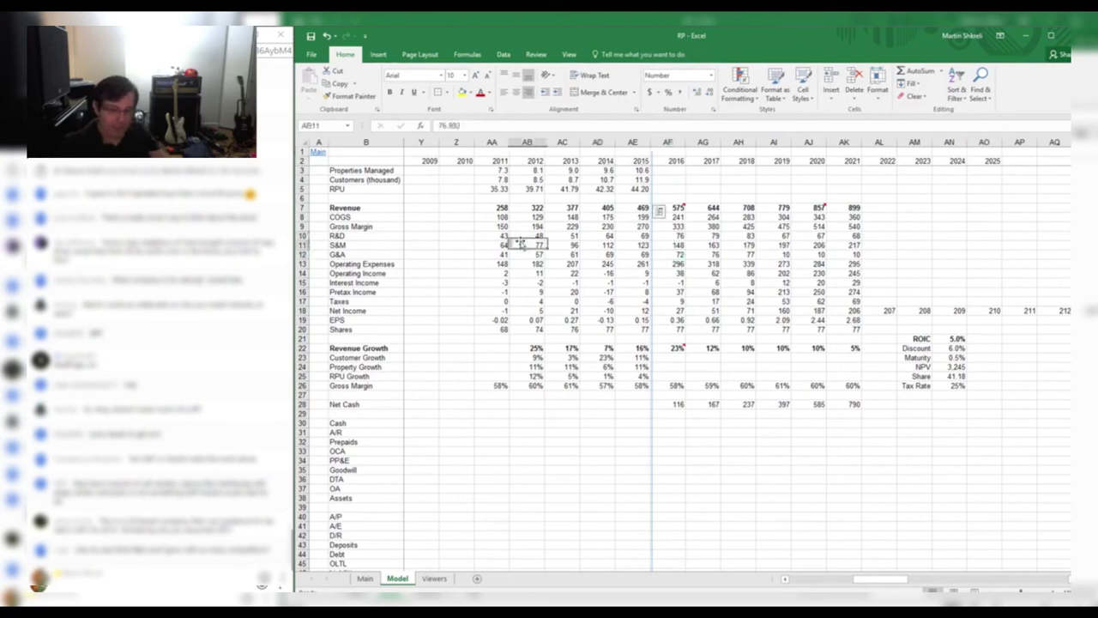
{"action": "left_click", "coordinate": [638, 227]}
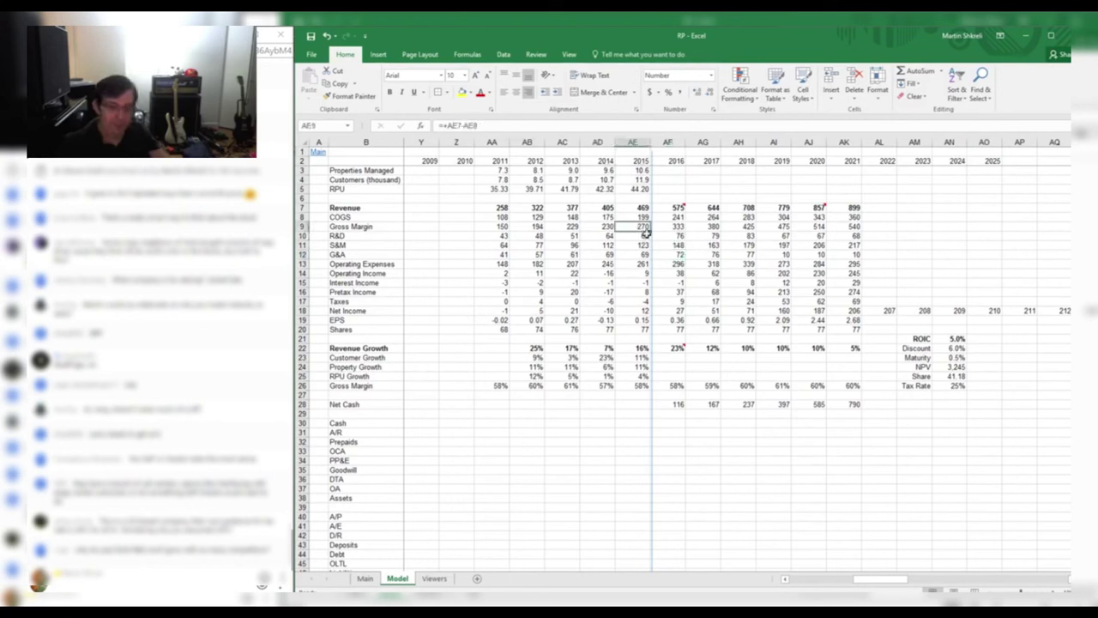
{"action": "left_click", "coordinate": [645, 235]}
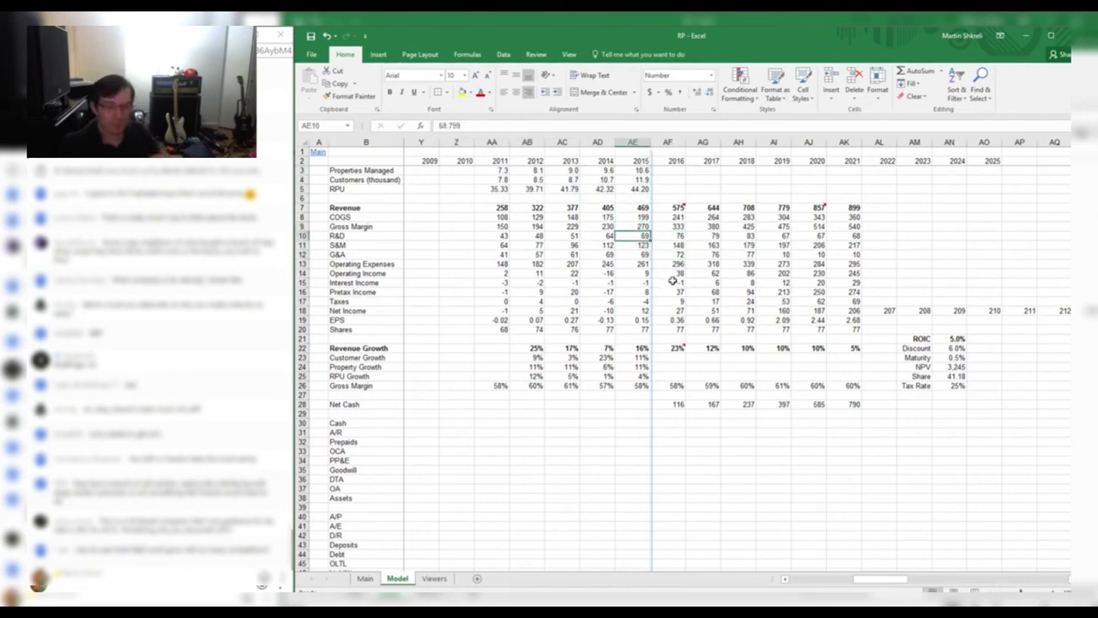
{"action": "key", "text": "Right"}
{"action": "key", "text": "Right"}
{"action": "key", "text": "Right"}
{"action": "key", "text": "Right"}
{"action": "key", "text": "Right"}
{"action": "key", "text": "Right"}
{"action": "key", "text": "Right"}
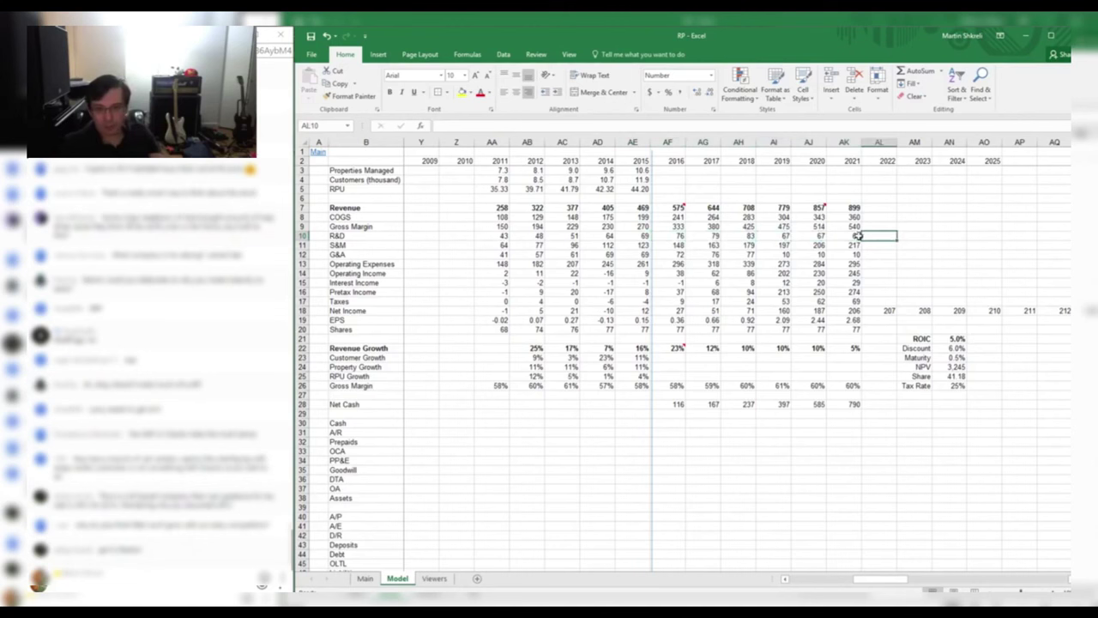
{"action": "left_click_drag", "start_coordinate": [856, 235], "coordinate": [675, 235]}
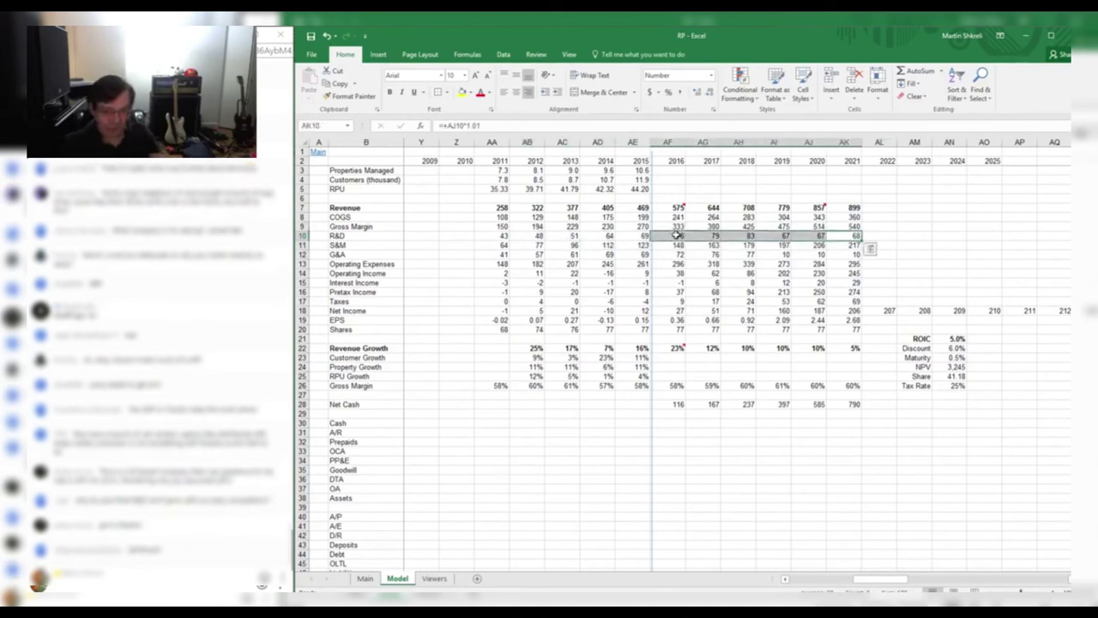
{"action": "left_click", "coordinate": [676, 235]}
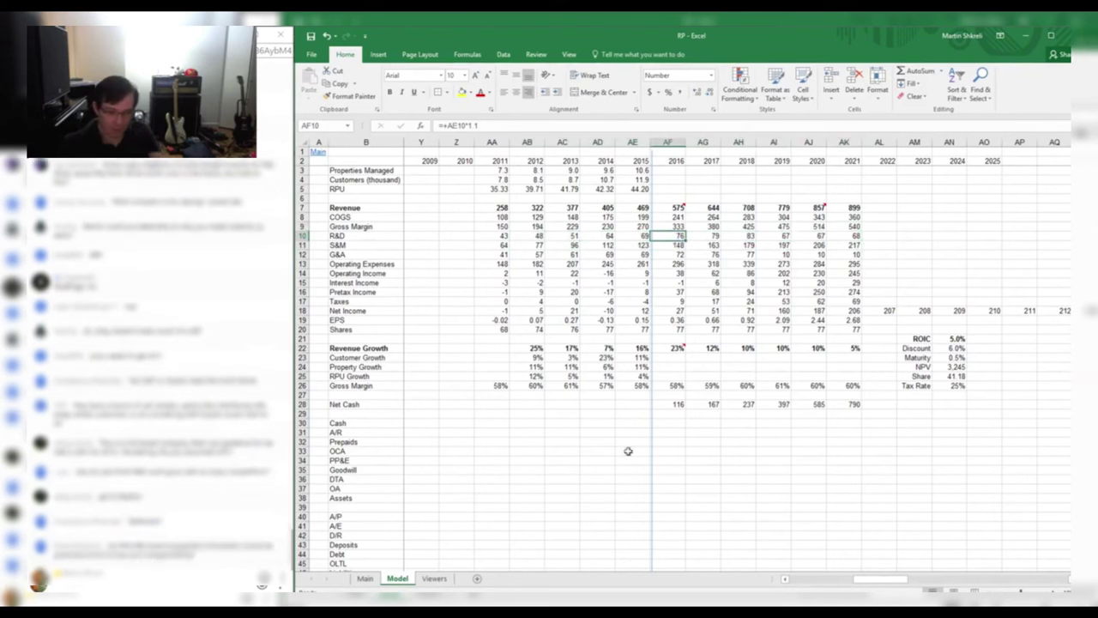
Widen column B on the Viewers sheet so the listed names fit inside it
{"action": "left_click", "coordinate": [435, 578]}
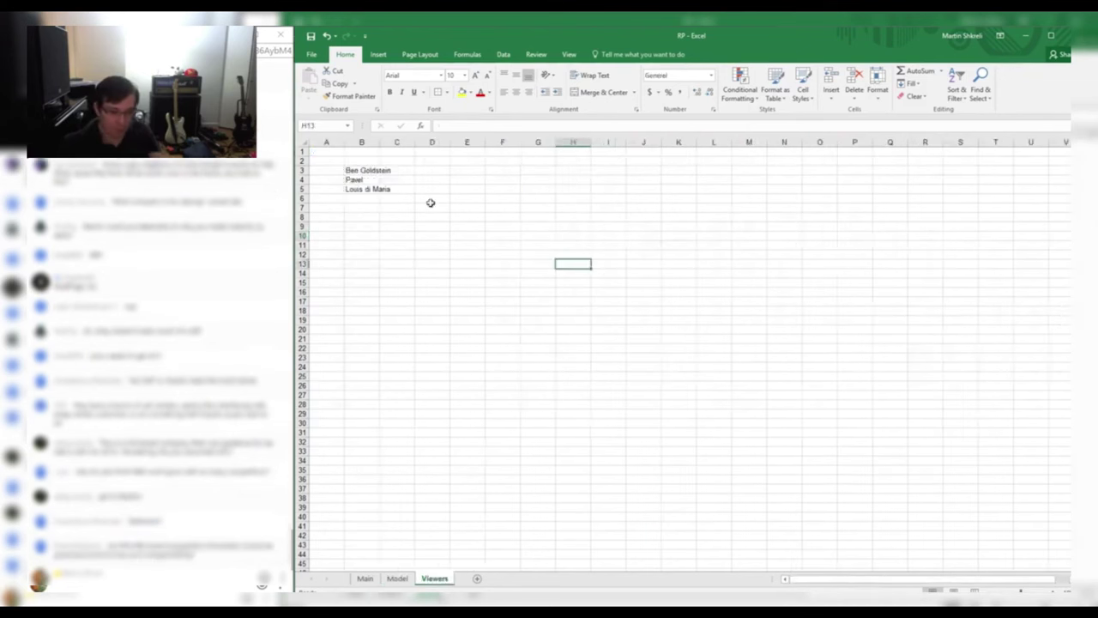
{"action": "double_click", "coordinate": [379, 142]}
{"action": "left_click", "coordinate": [398, 198]}
{"action": "left_click_drag", "start_coordinate": [390, 143], "coordinate": [397, 143]}
{"action": "left_click", "coordinate": [416, 170]}
{"action": "left_click", "coordinate": [386, 161]}
{"action": "left_click", "coordinate": [430, 179]}
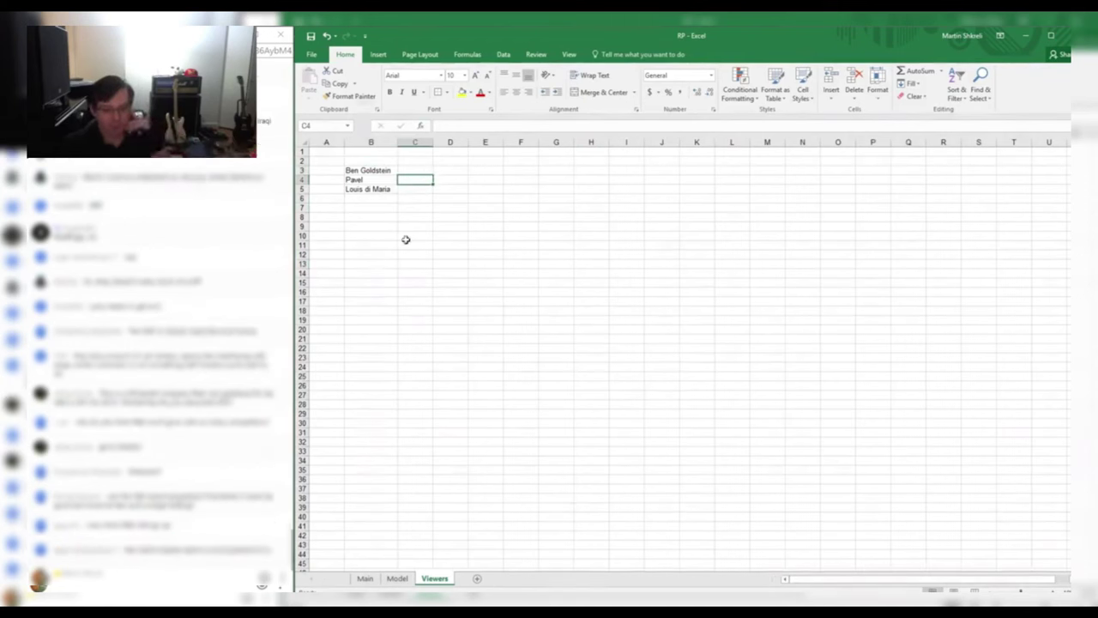
Switch to the RP ldm workbook and clear the author's name from cell A1 of its Main sheet
{"action": "left_click", "coordinate": [52, 588]}
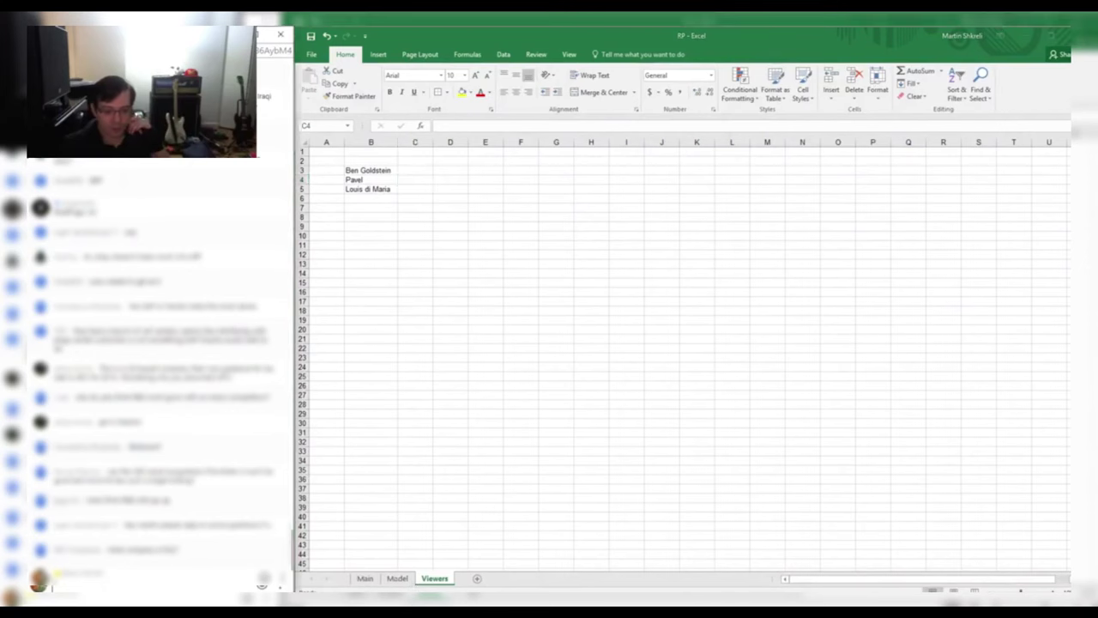
{"action": "mouse_move", "coordinate": [331, 607]}
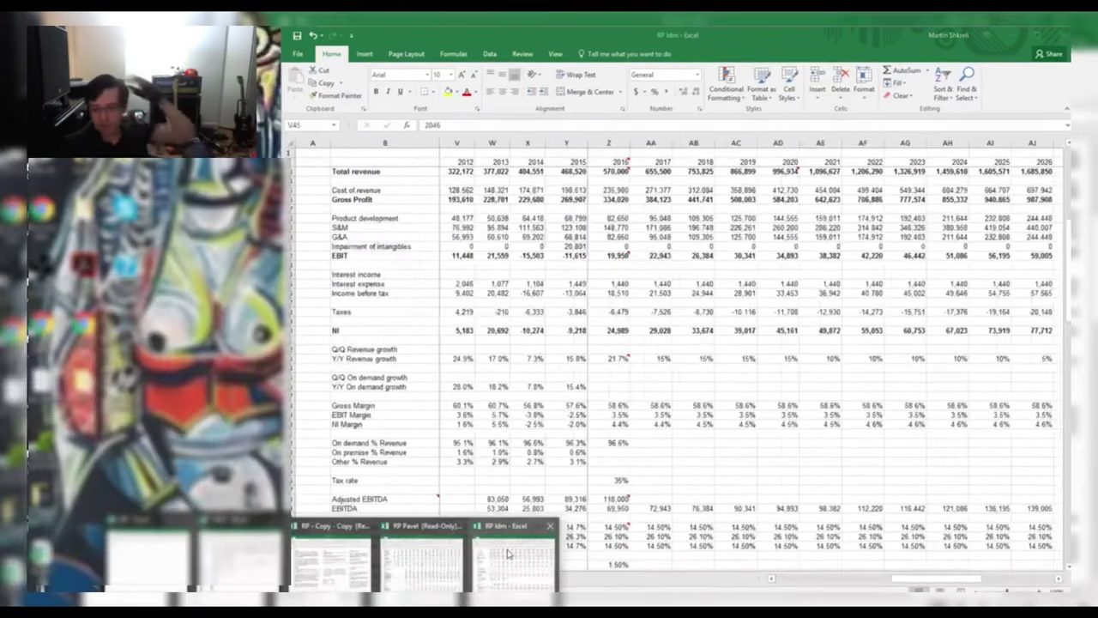
{"action": "left_click", "coordinate": [507, 553]}
{"action": "scroll", "coordinate": [666, 262], "scroll_direction": "up", "scroll_amount": 10}
{"action": "key", "text": "ctrl+Home"}
{"action": "key", "text": "ctrl+Page_Up"}
{"action": "key", "text": "ctrl+Home"}
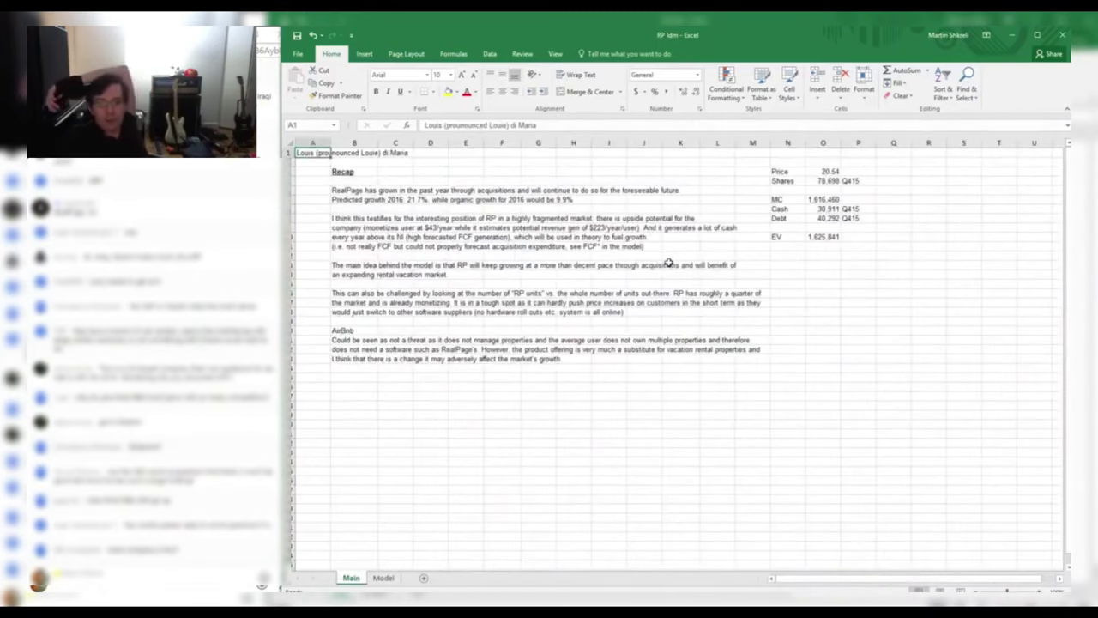
{"action": "key", "text": "Delete"}
{"action": "key", "text": "Right"}
{"action": "key", "text": "Down"}
{"action": "key", "text": "Down"}
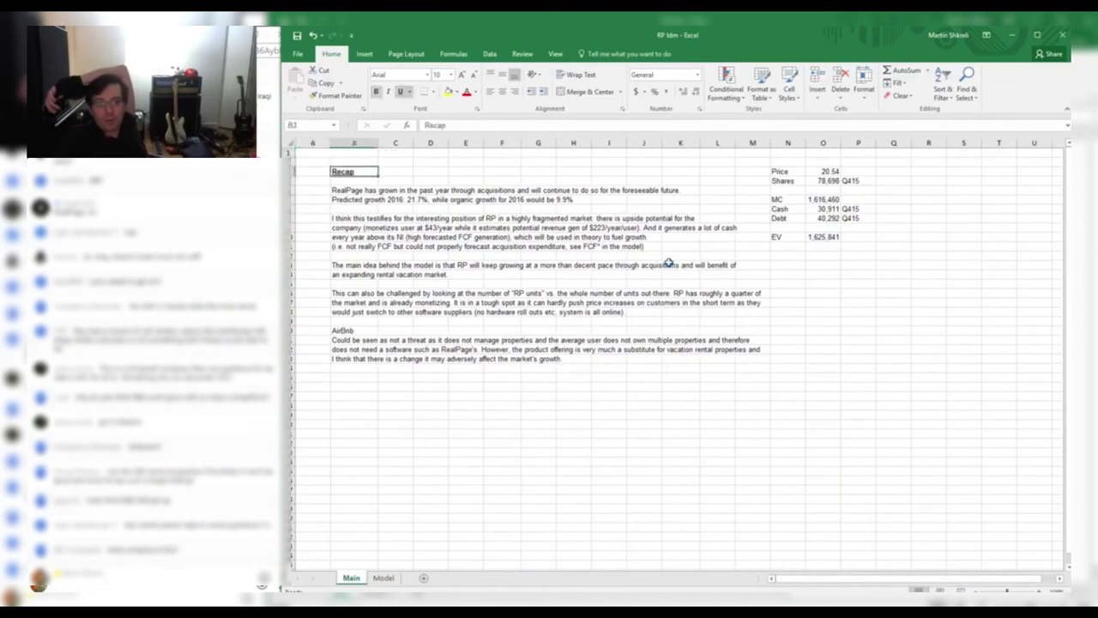
Examine the Recap write-up on the Main sheet, from its heading down past the AirBnb paragraph
{"action": "key", "text": "shift+Down"}
{"action": "key", "text": "shift+Down"}
{"action": "key", "text": "shift+Down"}
{"action": "key", "text": "shift+Down"}
{"action": "key", "text": "shift+Down"}
{"action": "key", "text": "shift+Down"}
{"action": "key", "text": "shift+Down"}
{"action": "key", "text": "shift+Down"}
{"action": "key", "text": "shift+Down"}
{"action": "key", "text": "shift+Down"}
{"action": "key", "text": "shift+Down"}
{"action": "key", "text": "shift+Down"}
{"action": "key", "text": "shift+Down"}
{"action": "key", "text": "shift+Down"}
{"action": "key", "text": "shift+Down"}
{"action": "key", "text": "shift+Down"}
{"action": "key", "text": "shift+Down"}
{"action": "key", "text": "shift+Down"}
{"action": "key", "text": "shift+Down"}
{"action": "key", "text": "shift+Down"}
{"action": "key", "text": "shift+Down"}
{"action": "key", "text": "shift+Right"}
{"action": "key", "text": "shift+Right"}
{"action": "key", "text": "shift+Right"}
{"action": "key", "text": "shift+Right"}
{"action": "key", "text": "shift+Right"}
{"action": "key", "text": "shift+Right"}
{"action": "key", "text": "shift+Right"}
{"action": "key", "text": "shift+Right"}
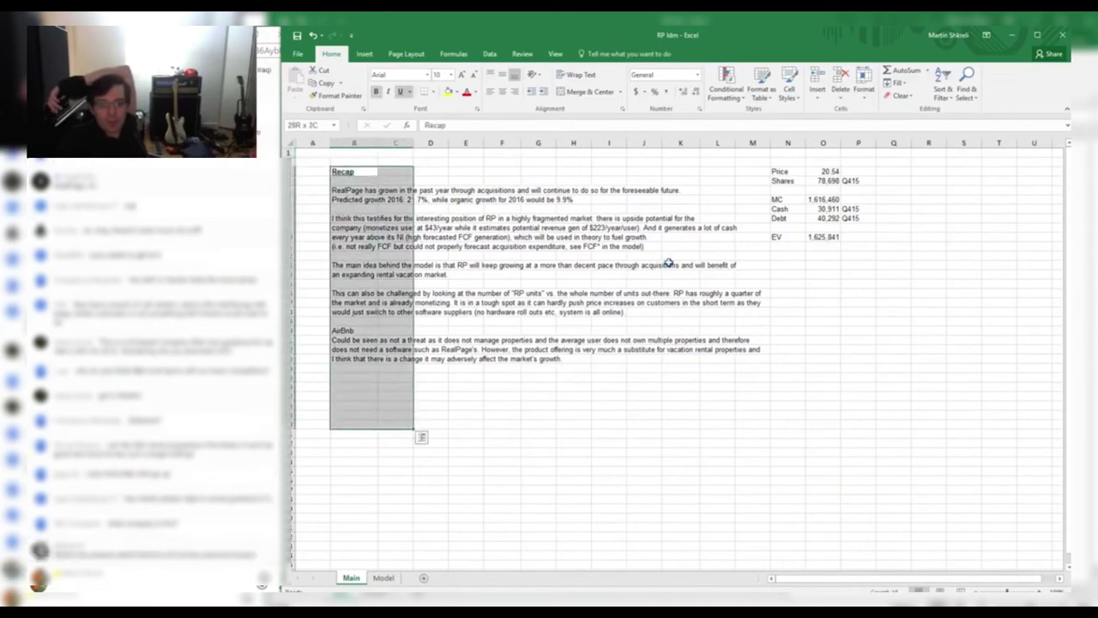
{"action": "key", "text": "shift+Left"}
{"action": "key", "text": "Left"}
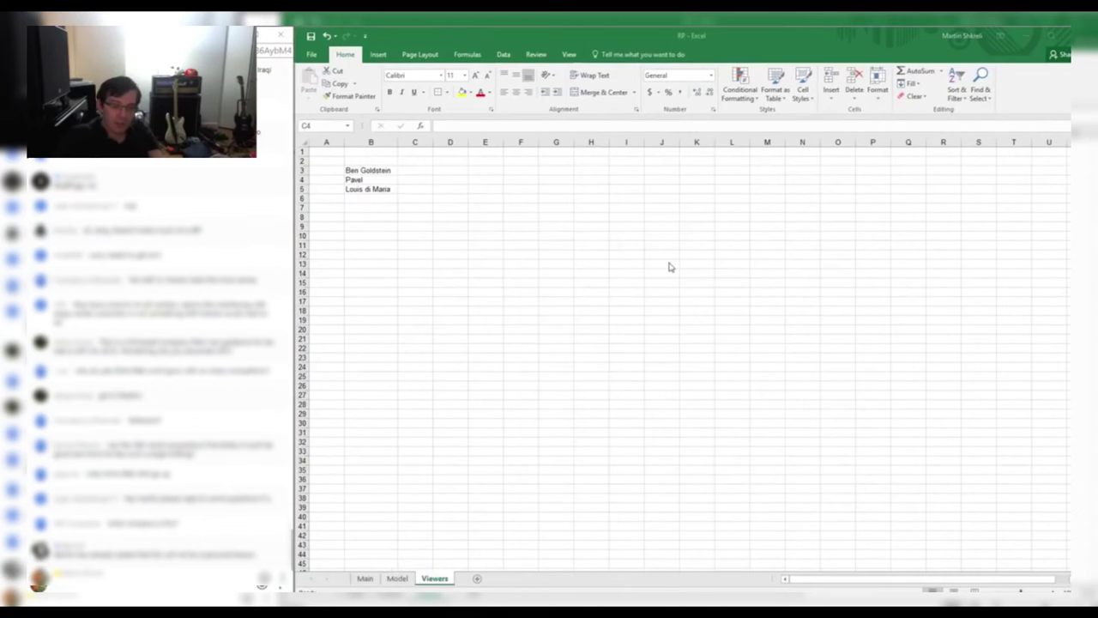
Return to the RP workbook and examine the segment revenue-share formulas on its Main sheet
{"action": "key", "text": "alt+Tab"}
{"action": "key", "text": "ctrl+Page_Up"}
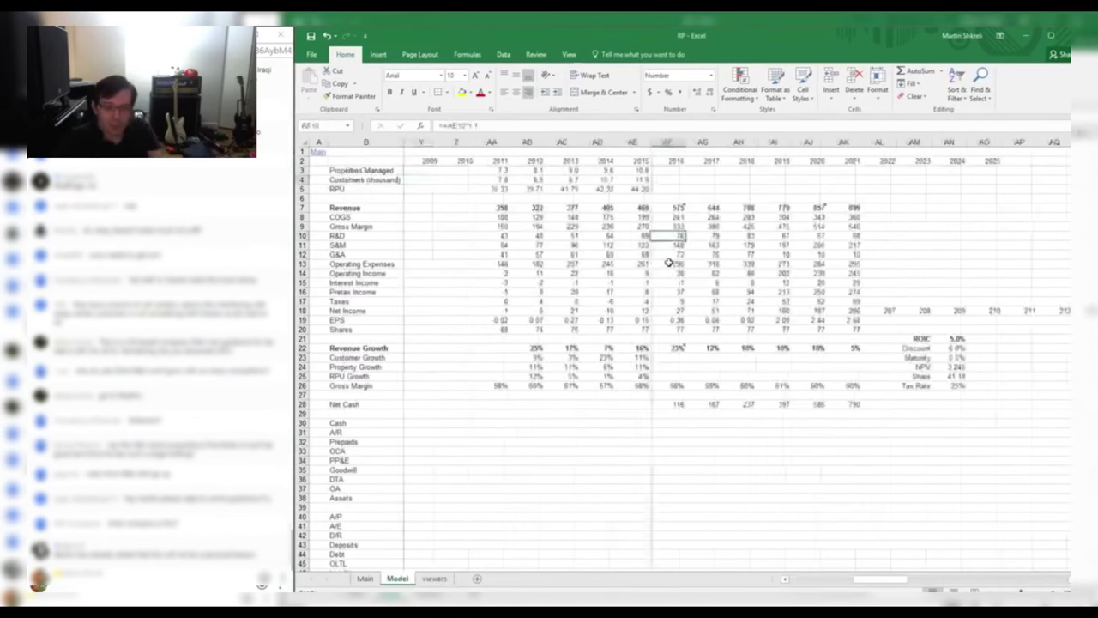
{"action": "key", "text": "ctrl+Page_Up"}
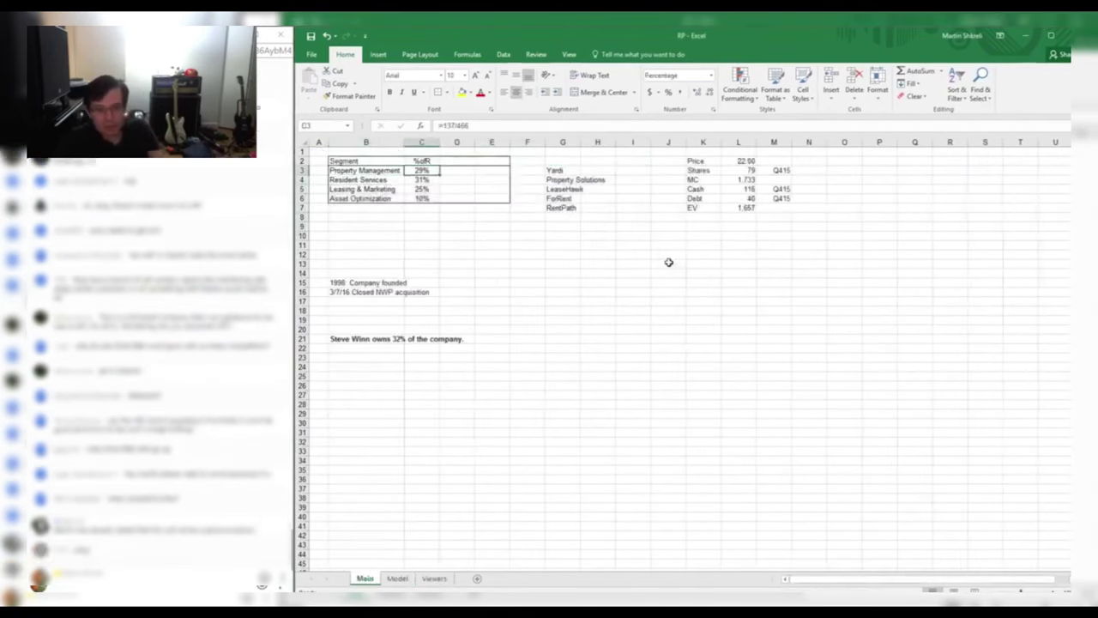
{"action": "key", "text": "Down"}
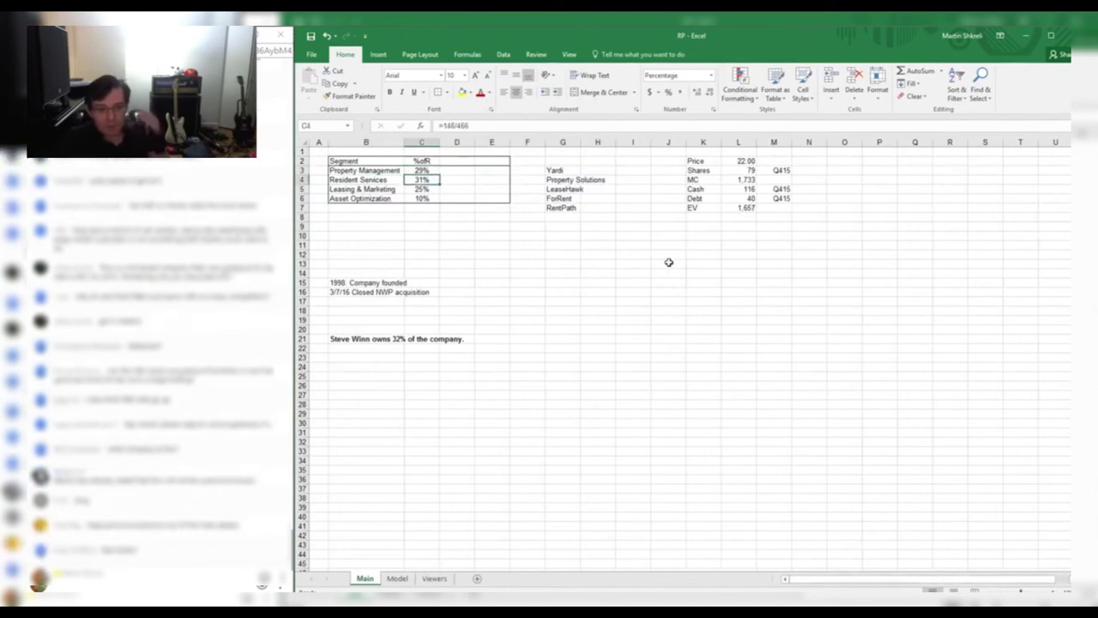
{"action": "key", "text": "Down"}
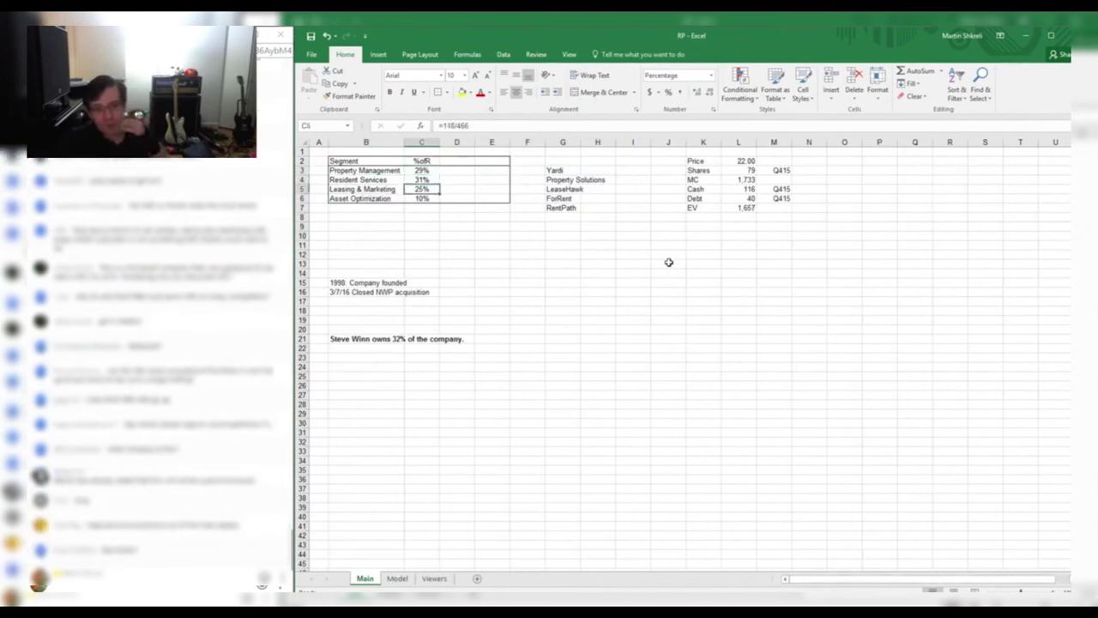
{"action": "key", "text": "Down"}
{"action": "key", "text": "Right"}
{"action": "key", "text": "Up"}
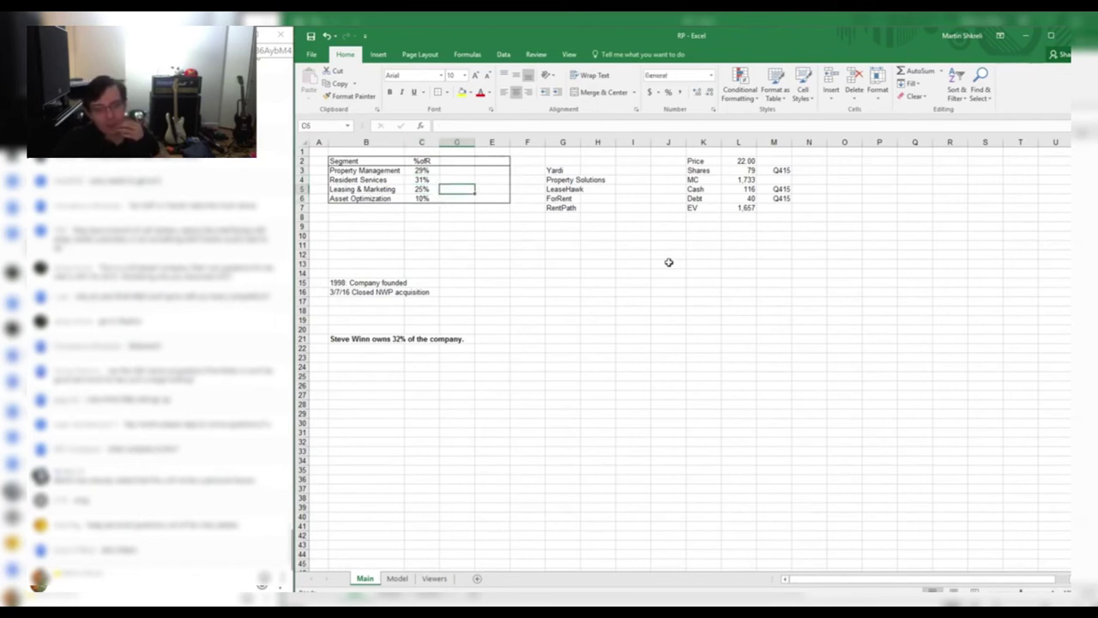
{"action": "key", "text": "shift+Up"}
{"action": "key", "text": "shift+Up"}
{"action": "key", "text": "Up"}
Examine the top rows of the Model sheet across the quarterly and annual columns, ending at the 2015 RPU formula
{"action": "key", "text": "ctrl+Page_Down"}
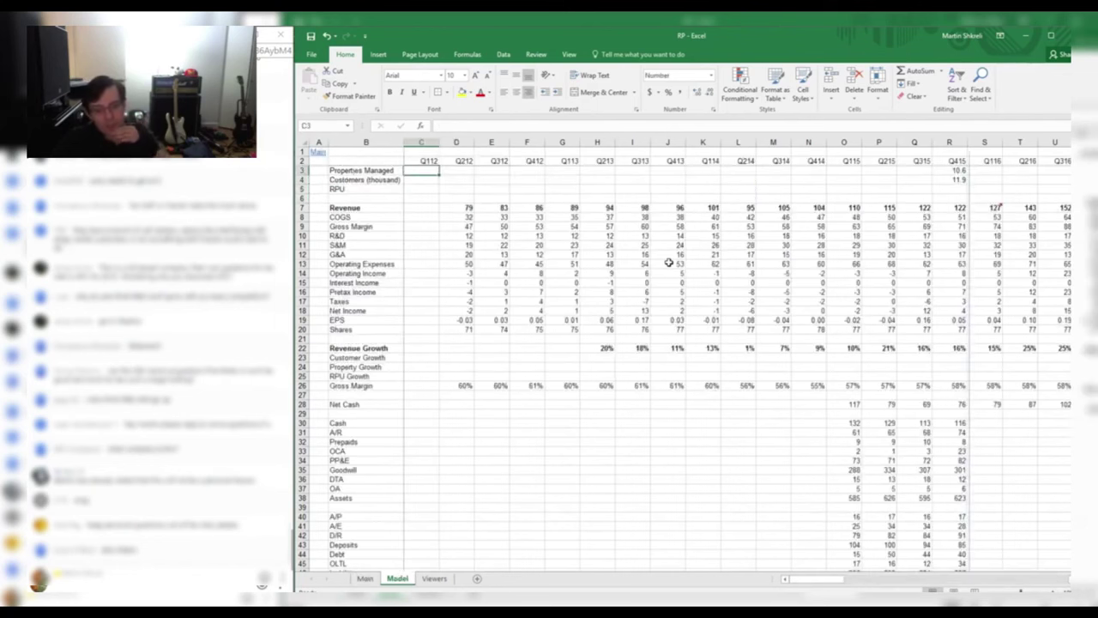
{"action": "key", "text": "ctrl+Right"}
{"action": "key", "text": "Right"}
{"action": "key", "text": "Right"}
{"action": "key", "text": "Right"}
{"action": "key", "text": "Right"}
{"action": "key", "text": "Right"}
{"action": "key", "text": "Right"}
{"action": "key", "text": "Right"}
{"action": "key", "text": "Right"}
{"action": "key", "text": "Right"}
{"action": "key", "text": "Right"}
{"action": "key", "text": "Right"}
{"action": "key", "text": "Right"}
{"action": "key", "text": "Right"}
{"action": "key", "text": "Right"}
{"action": "key", "text": "Right"}
{"action": "key", "text": "Right"}
{"action": "key", "text": "Right"}
{"action": "key", "text": "Right"}
{"action": "key", "text": "Right"}
{"action": "key", "text": "Right"}
{"action": "key", "text": "Down"}
{"action": "key", "text": "Left"}
{"action": "key", "text": "Left"}
{"action": "key", "text": "Left"}
{"action": "key", "text": "Left"}
{"action": "key", "text": "Left"}
{"action": "key", "text": "Left"}
{"action": "key", "text": "Left"}
{"action": "key", "text": "Down"}
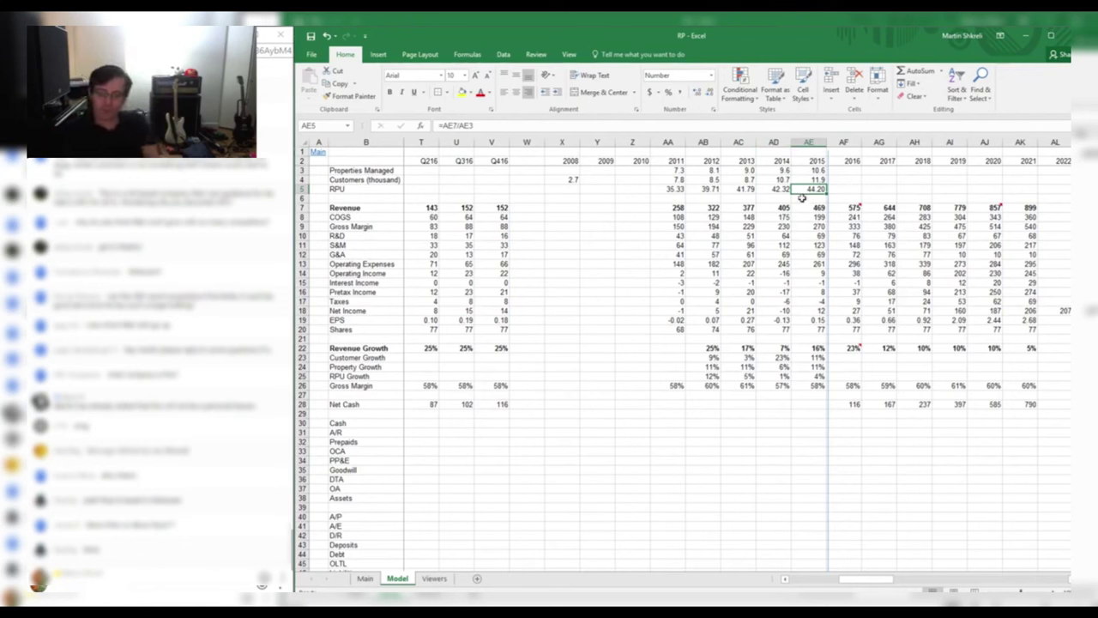
Examine the 2011 to 2018 figures down to Customer Growth on the Model sheet, including the 2015 Properties Managed
{"action": "left_click_drag", "start_coordinate": [819, 187], "coordinate": [562, 152]}
{"action": "left_click", "coordinate": [676, 280]}
{"action": "scroll", "coordinate": [682, 292], "scroll_direction": "right", "scroll_amount": 3}
{"action": "left_click", "coordinate": [815, 378]}
{"action": "left_click_drag", "start_coordinate": [592, 358], "coordinate": [428, 155]}
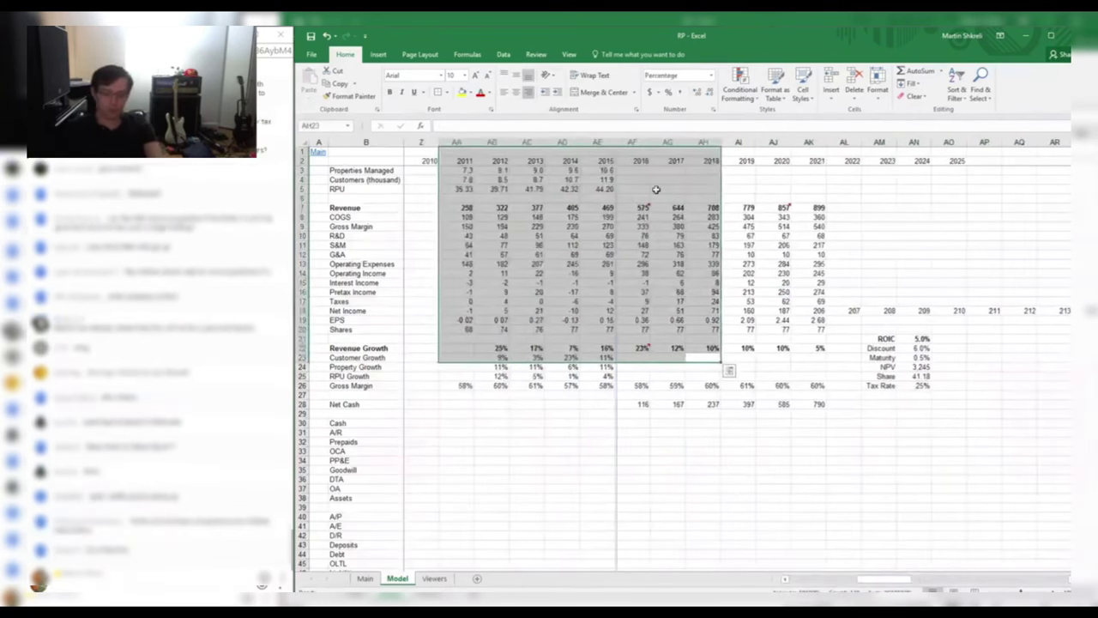
{"action": "left_click", "coordinate": [655, 189]}
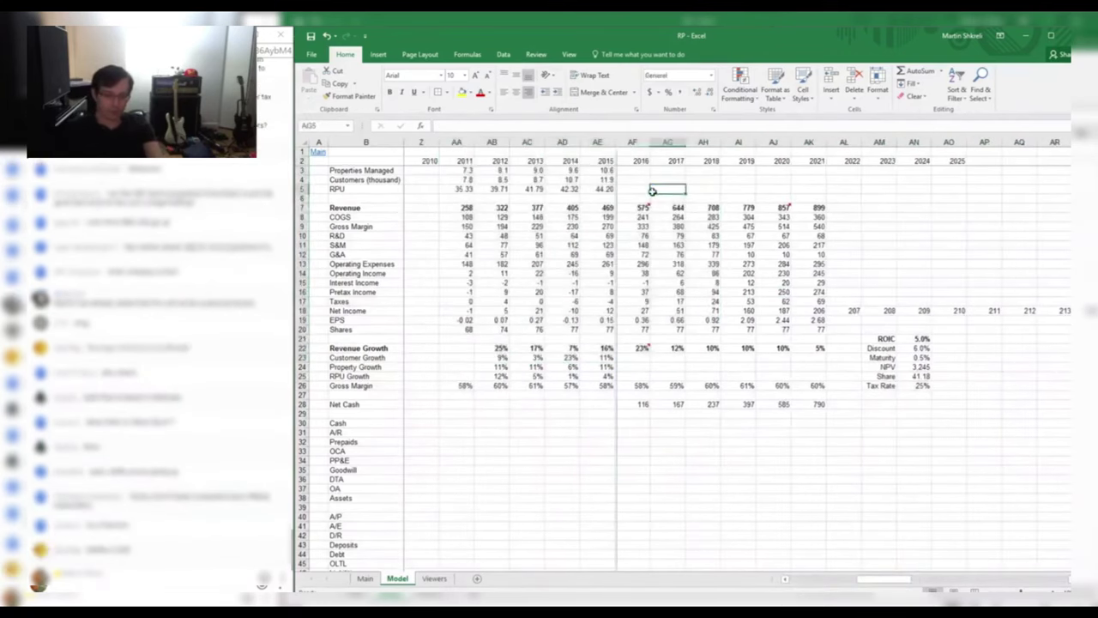
{"action": "left_click_drag", "start_coordinate": [603, 171], "coordinate": [605, 233]}
{"action": "left_click", "coordinate": [605, 182]}
{"action": "left_click", "coordinate": [604, 162]}
{"action": "left_click", "coordinate": [609, 172]}
View the RP - Copy - Copy workbook and the RP ldm workbook, then return to the RP workbook
{"action": "key", "text": "alt+Tab"}
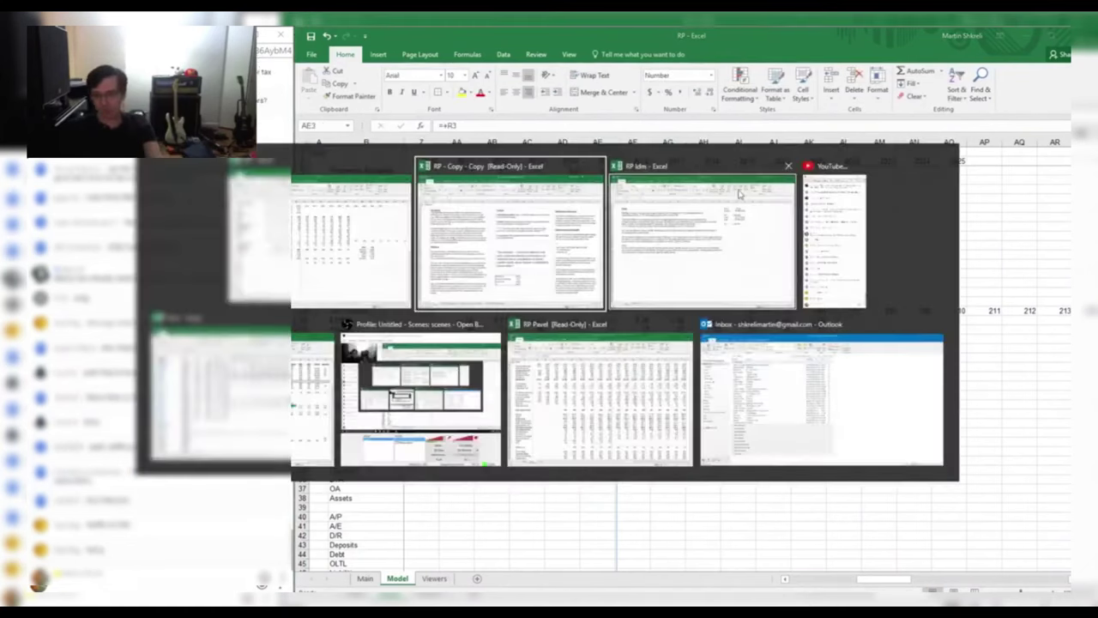
{"action": "key", "text": "Return"}
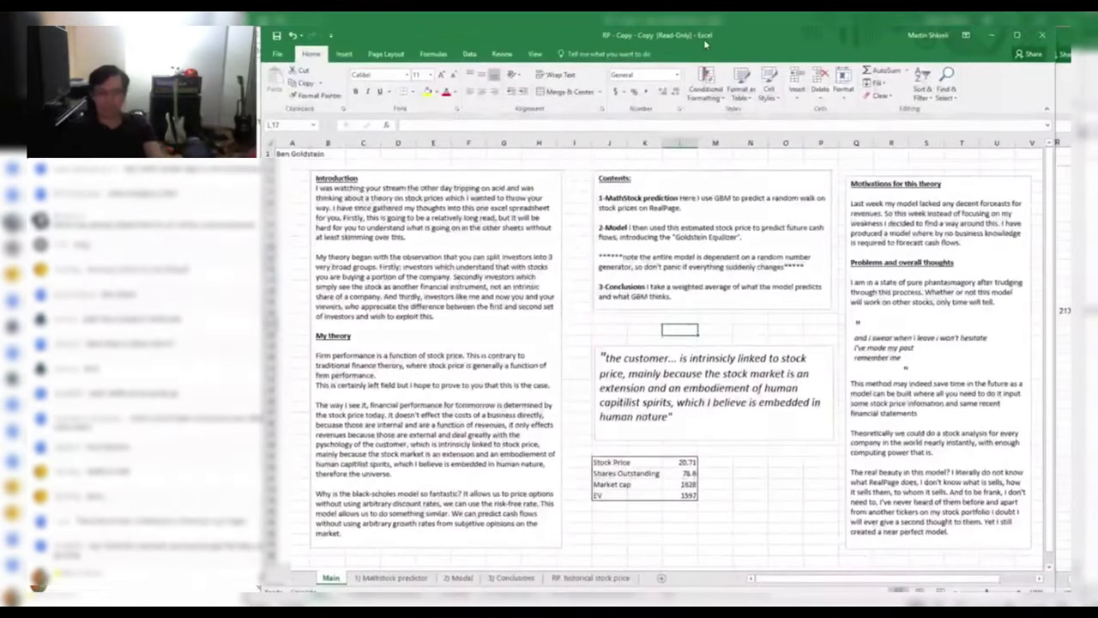
{"action": "key", "text": "super+Tab"}
{"action": "key", "text": "Return"}
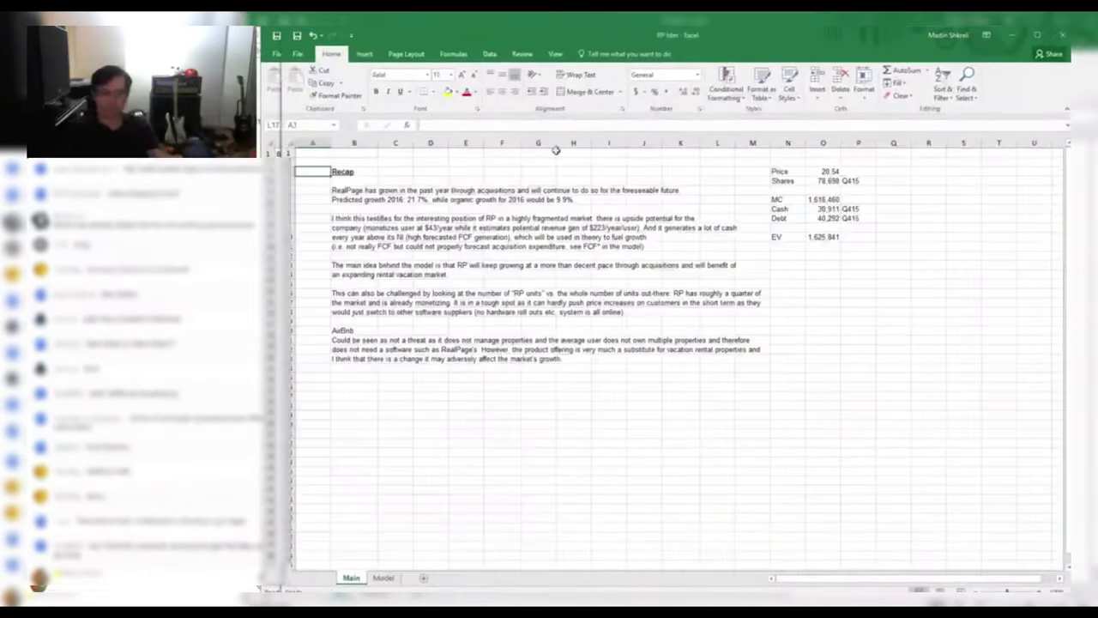
{"action": "key", "text": "super+Tab"}
{"action": "key", "text": "Return"}
Examine the segment table and the surrounding cells on the RP workbook's Main sheet
{"action": "left_click", "coordinate": [365, 577]}
{"action": "left_click_drag", "start_coordinate": [350, 152], "coordinate": [486, 231]}
{"action": "left_click", "coordinate": [488, 232]}
{"action": "left_click_drag", "start_coordinate": [584, 239], "coordinate": [319, 152]}
{"action": "left_click", "coordinate": [463, 189]}
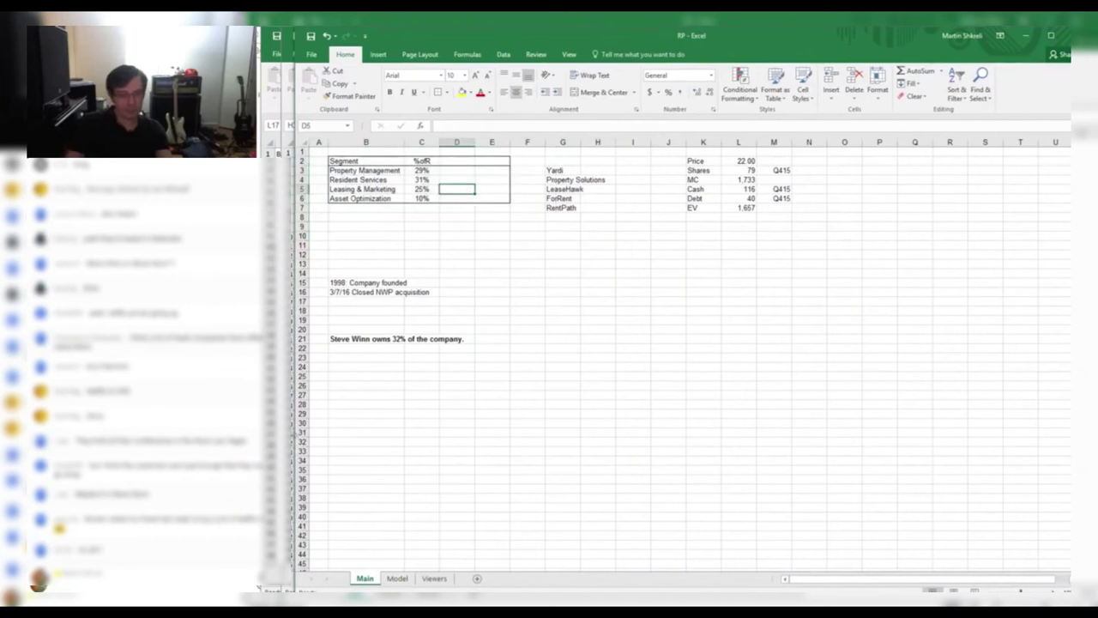
Switch back to the RP ldm workbook and clear the Recap heading above the write-up on the Main sheet
{"action": "left_click", "coordinate": [194, 588]}
{"action": "left_click", "coordinate": [576, 370]}
{"action": "key", "text": "alt+Tab"}
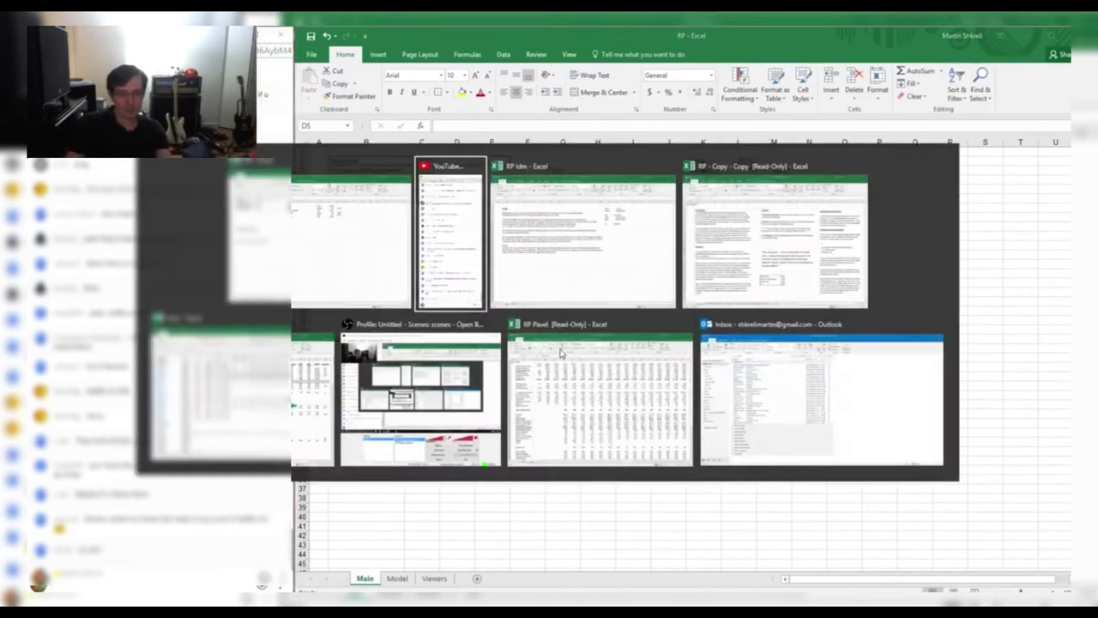
{"action": "key", "text": "alt+Tab"}
{"action": "key", "text": "Right"}
Convert the Shares value on the Main sheet to millions by changing it to 78.698142
{"action": "key", "text": "Right"}
{"action": "key", "text": "Right"}
{"action": "key", "text": "Right"}
{"action": "key", "text": "Right"}
{"action": "key", "text": "Right"}
{"action": "key", "text": "Right"}
{"action": "key", "text": "Right"}
{"action": "key", "text": "Right"}
{"action": "key", "text": "Right"}
{"action": "key", "text": "Right"}
{"action": "key", "text": "Right"}
{"action": "key", "text": "Right"}
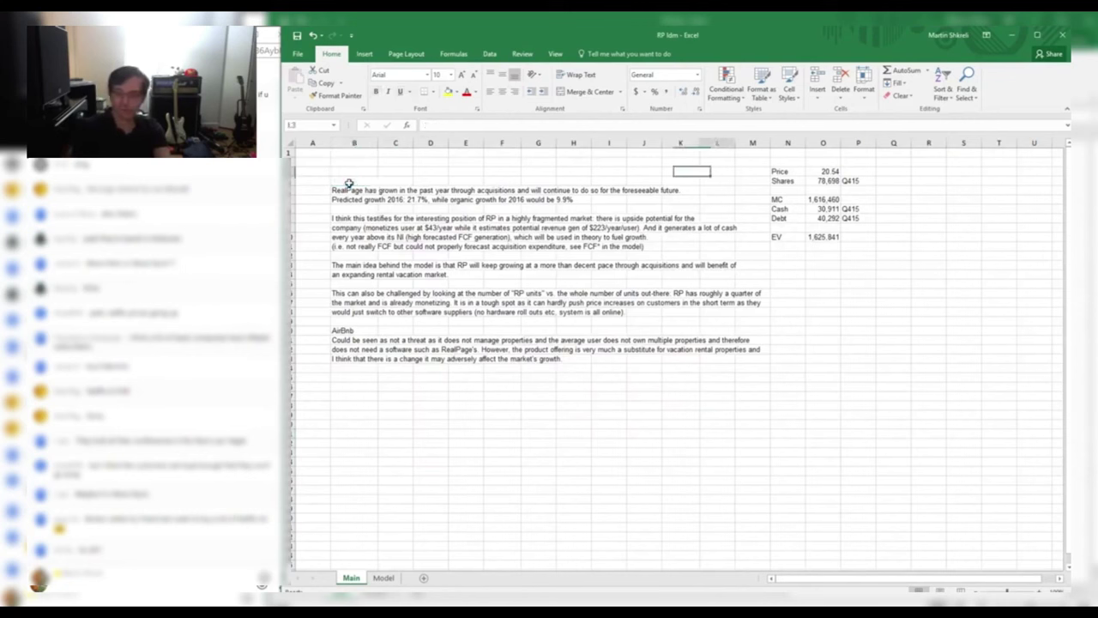
{"action": "key", "text": "Down"}
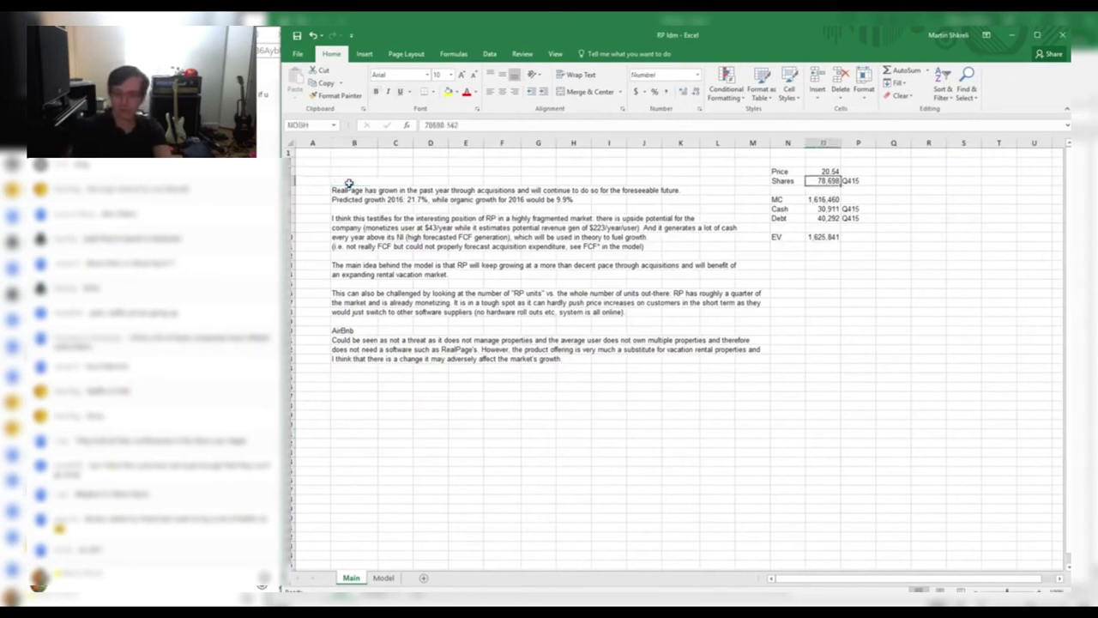
{"action": "key", "text": "F2"}
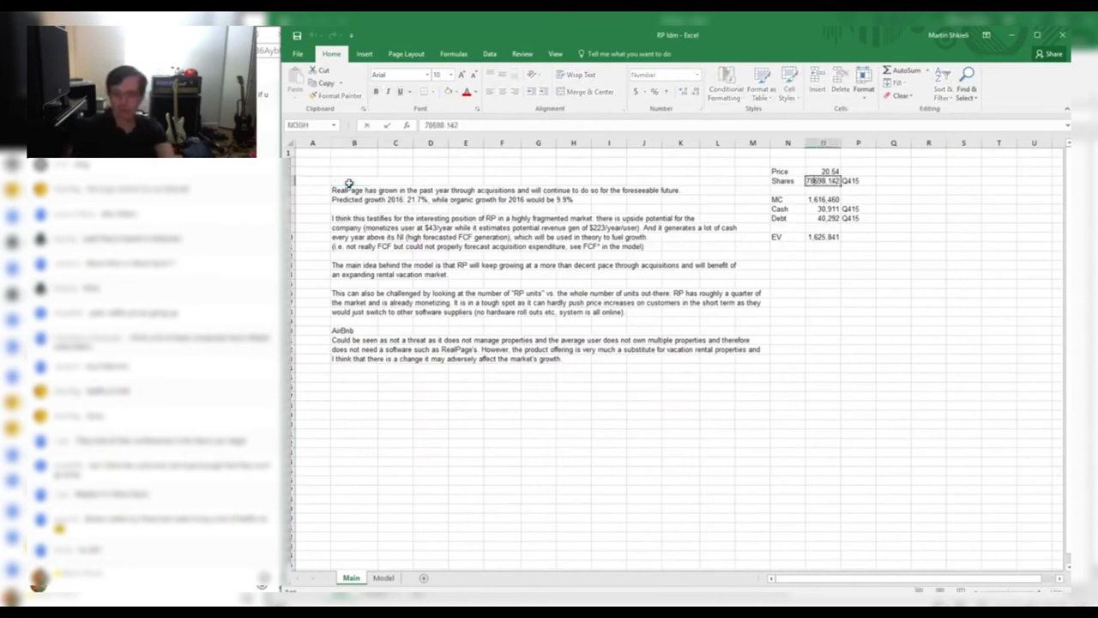
{"action": "type", "text": "."}
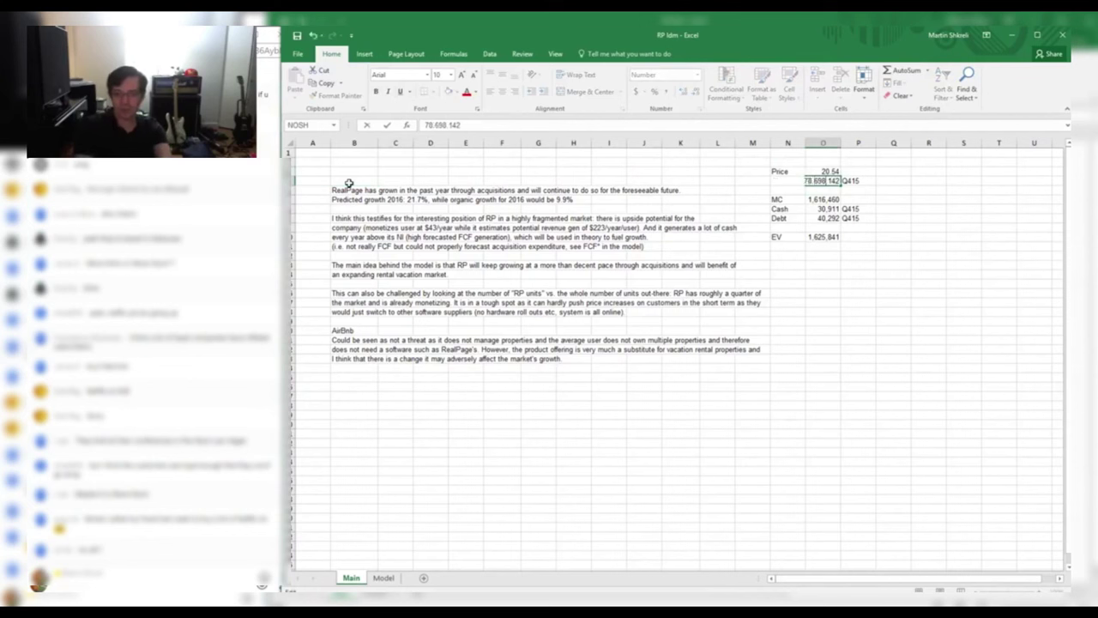
{"action": "key", "text": "BackSpace"}
{"action": "key", "text": "Return"}
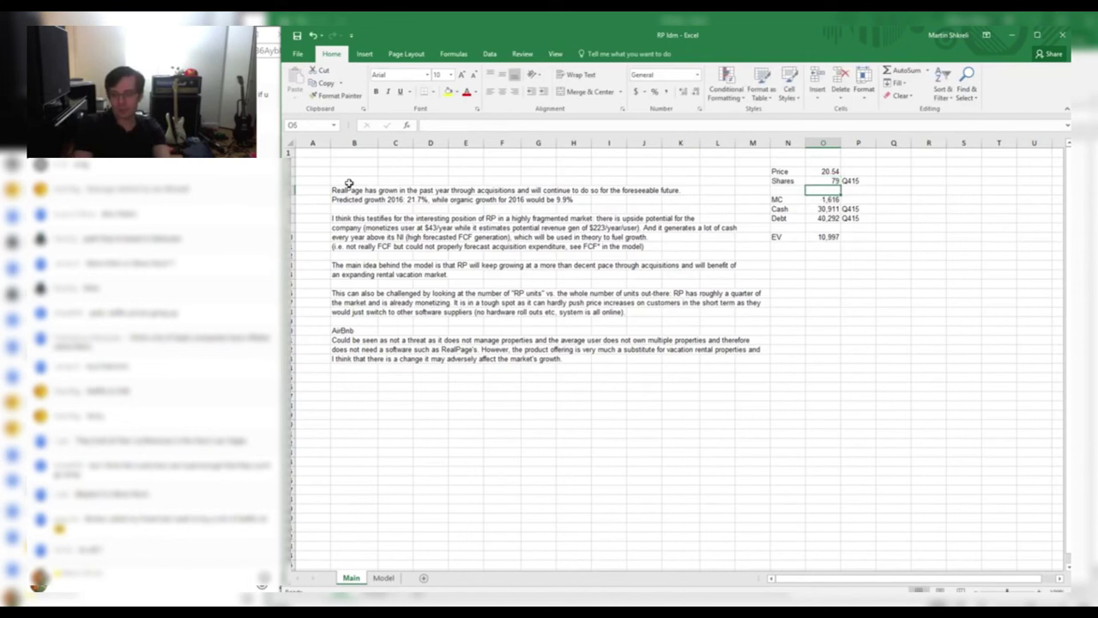
Right-align the Q415 label beside Shares and copy it over the labels beside Cash and Debt
{"action": "key", "text": "Up"}
{"action": "key", "text": "Right"}
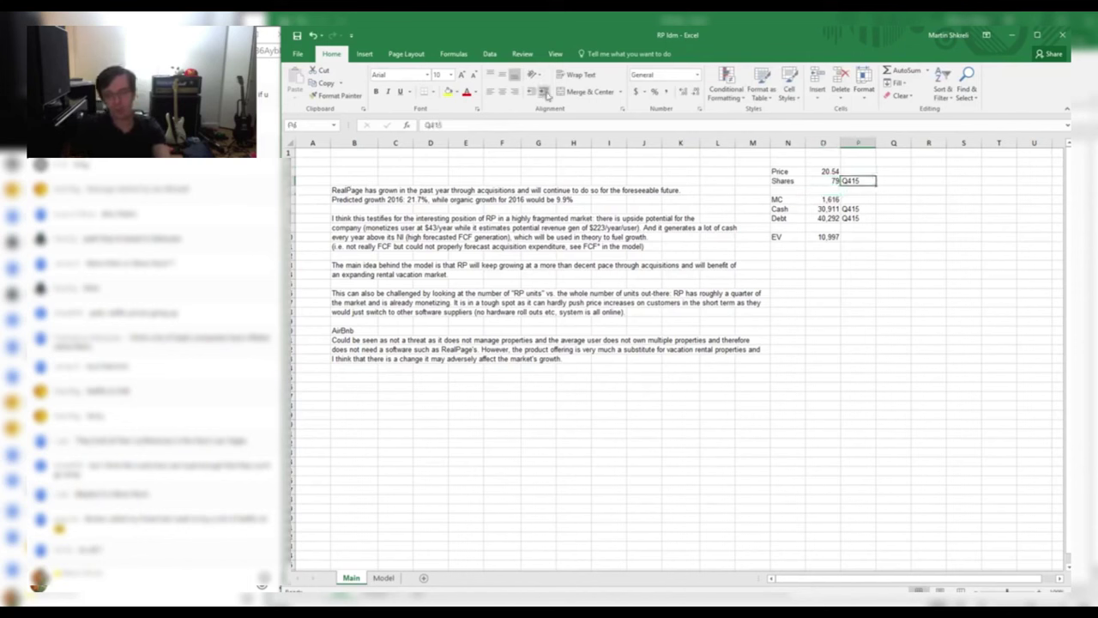
{"action": "left_click", "coordinate": [514, 92]}
{"action": "key", "text": "ctrl+c"}
{"action": "key", "text": "Down"}
{"action": "key", "text": "Down"}
{"action": "key", "text": "Down"}
{"action": "key", "text": "ctrl+v"}
{"action": "key", "text": "Down"}
{"action": "key", "text": "ctrl+v"}
{"action": "key", "text": "Left"}
{"action": "key", "text": "Up"}
{"action": "key", "text": "Left"}
{"action": "key", "text": "Up"}
{"action": "key", "text": "ctrl+shift+Down"}
{"action": "key", "text": "ctrl+shift+Down"}
{"action": "key", "text": "ctrl+shift+Right"}
{"action": "key", "text": "ctrl+shift+Right"}
{"action": "key", "text": "ctrl+shift+Up"}
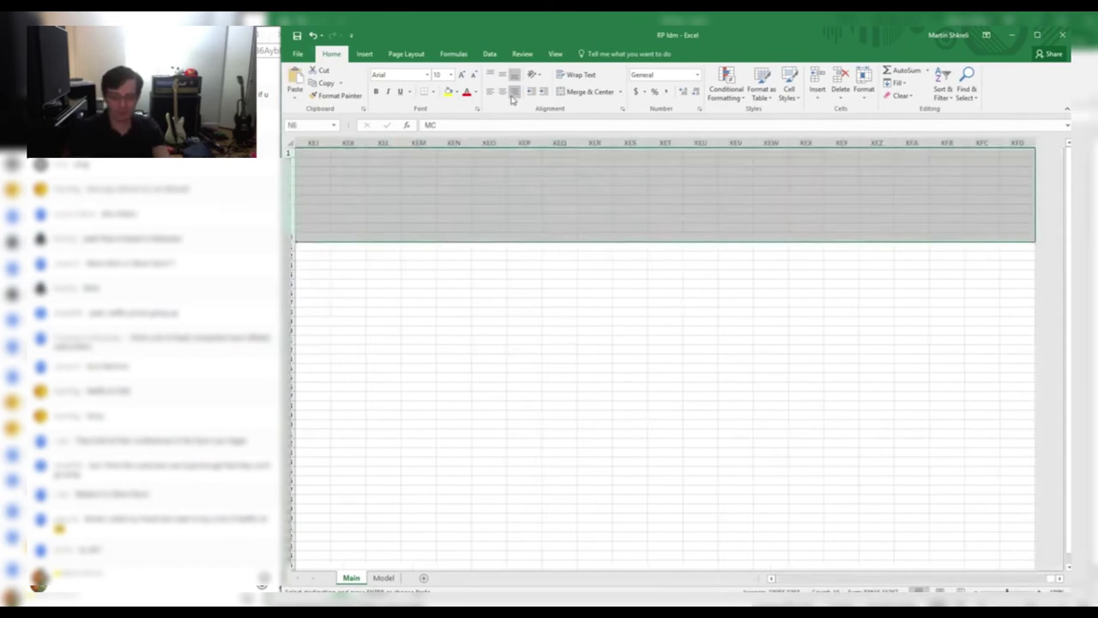
{"action": "key", "text": "ctrl+Home"}
Select the MC, Cash and Debt rows together with their values and Q415 labels
{"action": "left_click_drag", "start_coordinate": [790, 200], "coordinate": [866, 220]}
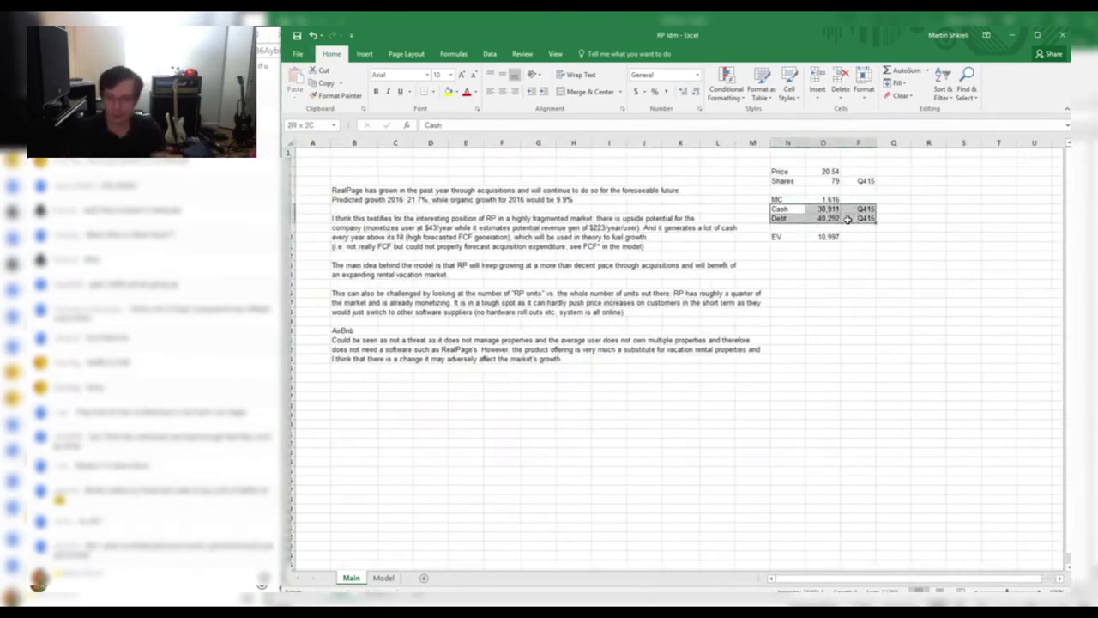
{"action": "left_click_drag", "start_coordinate": [798, 199], "coordinate": [866, 221]}
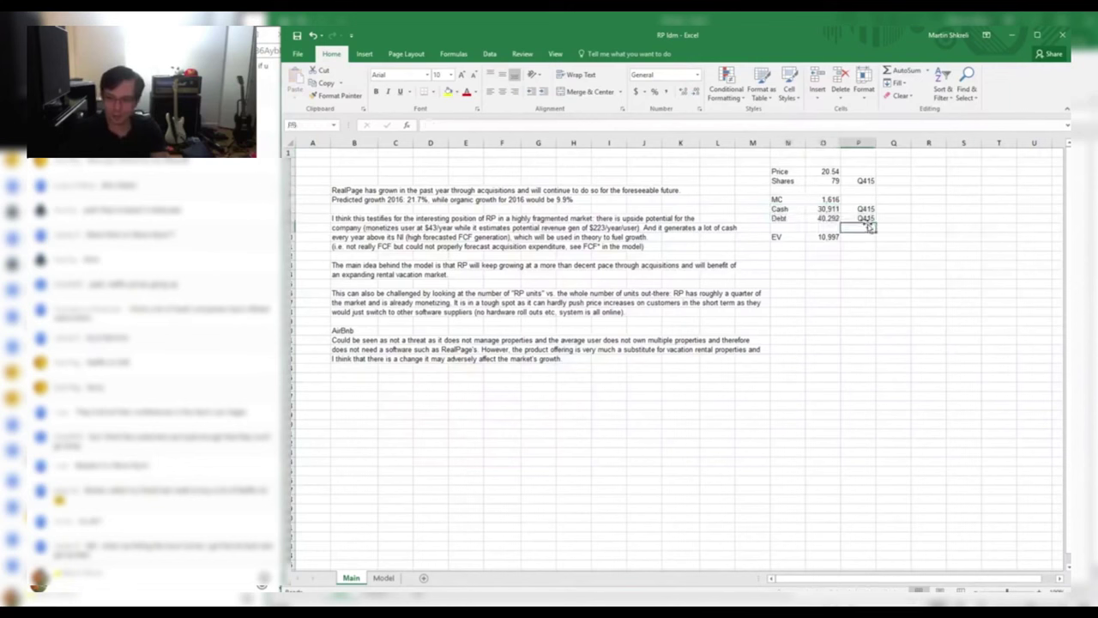
Move the MC, Cash and Debt rows up directly below Shares, and the EV row directly below Debt
{"action": "key", "text": "ctrl+x"}
{"action": "left_click", "coordinate": [784, 187]}
{"action": "key", "text": "ctrl+v"}
{"action": "left_click_drag", "start_coordinate": [790, 237], "coordinate": [821, 237]}
{"action": "key", "text": "ctrl+x"}
{"action": "left_click", "coordinate": [783, 216]}
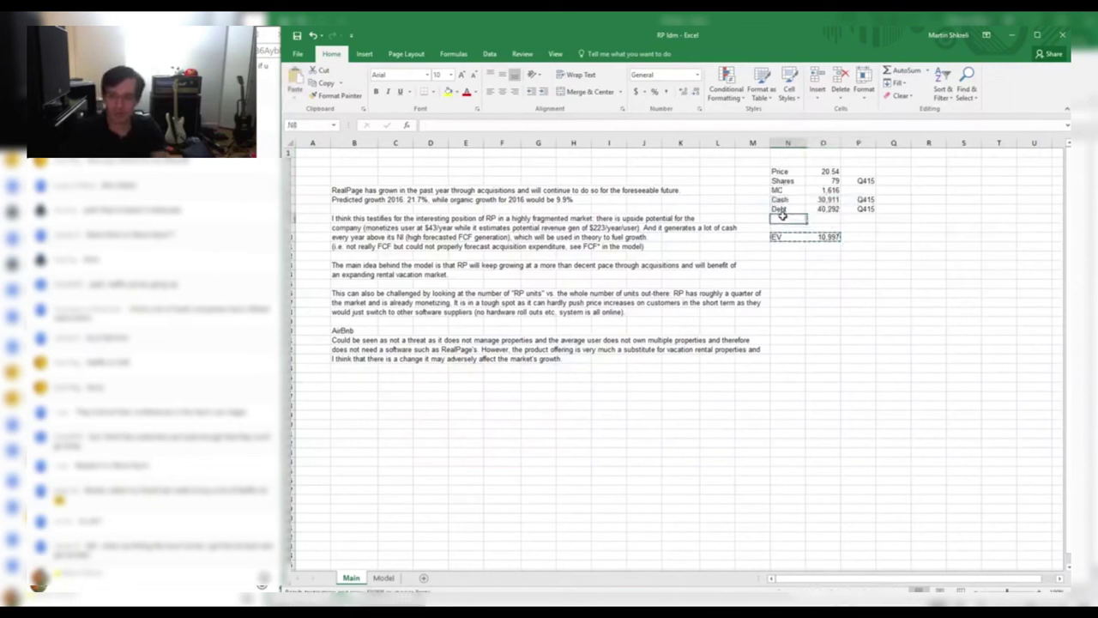
{"action": "key", "text": "ctrl+v"}
Rescale the Cash and Debt entries to millions by changing them to =30.911 and =40.292
{"action": "key", "text": "Right"}
{"action": "key", "text": "Up"}
{"action": "key", "text": "Up"}
{"action": "key", "text": "F2"}
{"action": "key", "text": "Left"}
{"action": "key", "text": "Left"}
{"action": "key", "text": "Left"}
{"action": "type", "text": "."}
{"action": "key", "text": "Return"}
{"action": "key", "text": "F2"}
{"action": "key", "text": "Left"}
{"action": "key", "text": "Left"}
{"action": "key", "text": "Left"}
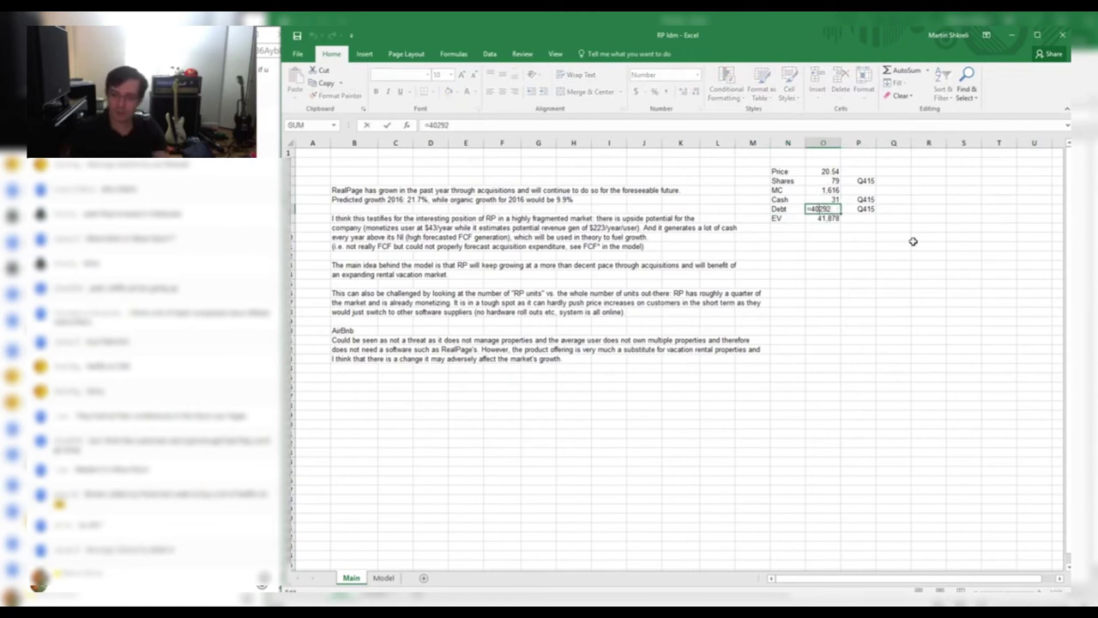
{"action": "type", "text": "."}
{"action": "key", "text": "Return"}
{"action": "key", "text": "Up"}
Compare the Cash and Debt figures with those on the Main sheet of the RP workbook
{"action": "key", "text": "alt+Tab"}
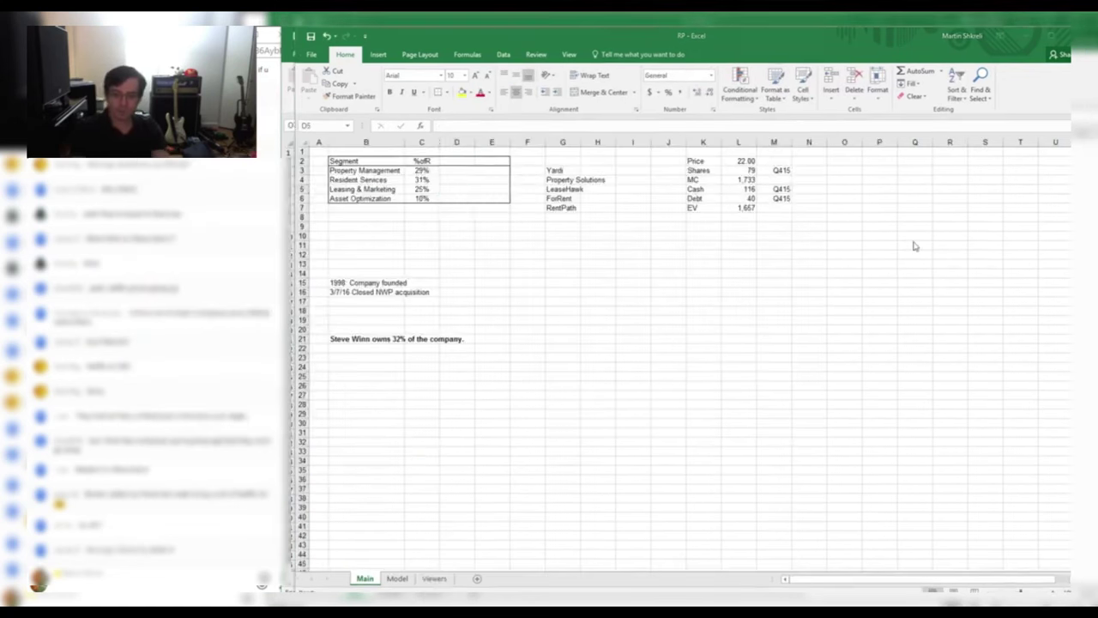
{"action": "key", "text": "alt+Tab"}
{"action": "key", "text": "Up"}
{"action": "key", "text": "alt+Tab"}
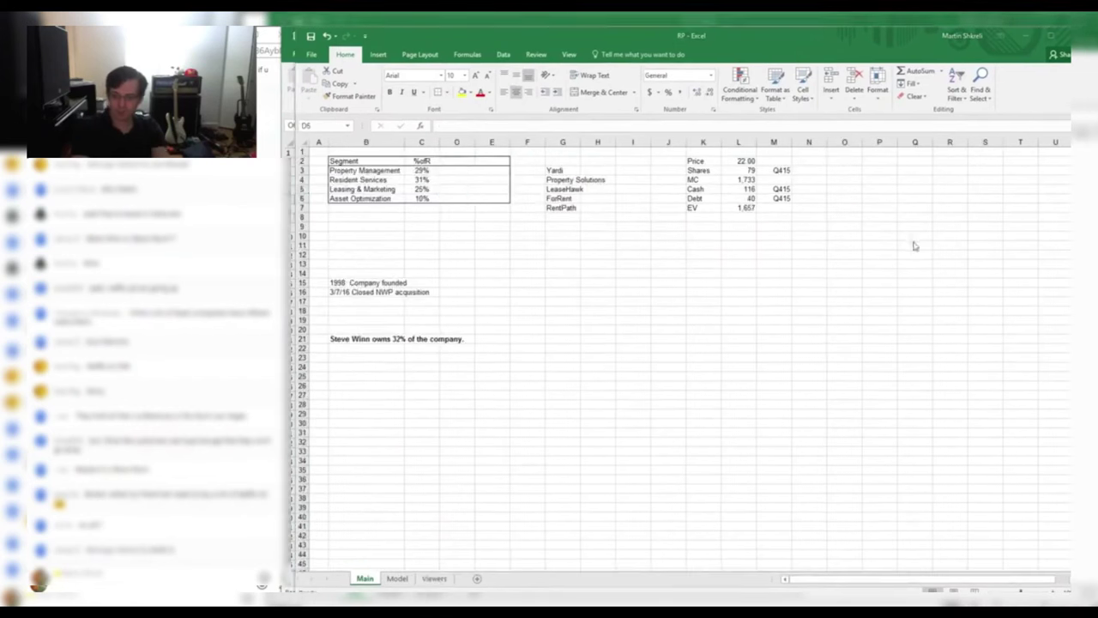
{"action": "key", "text": "alt+Tab"}
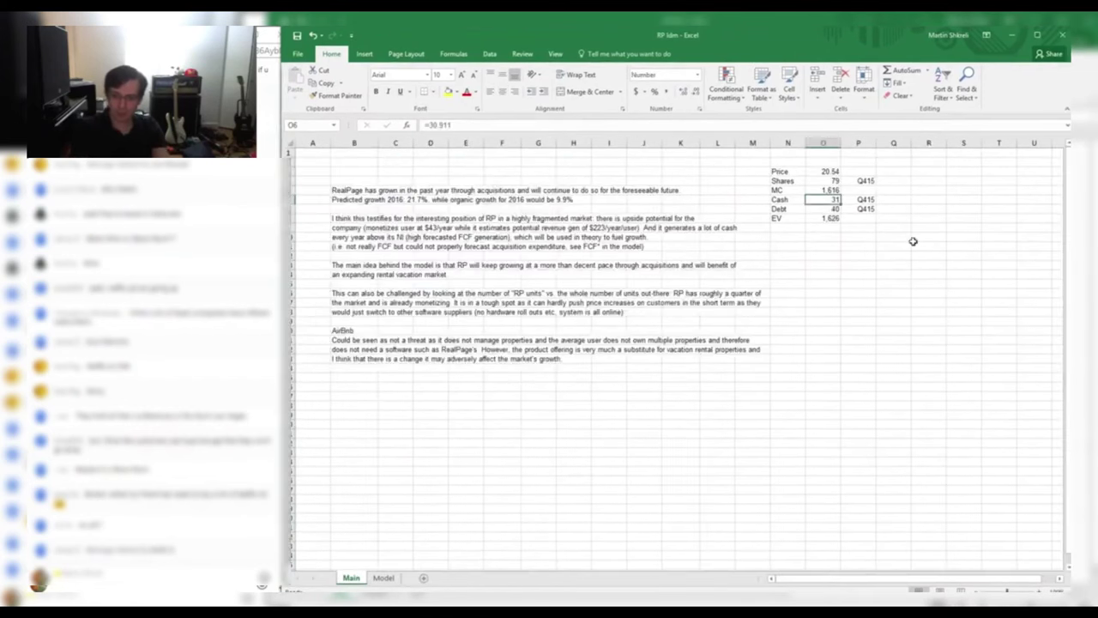
Delete the two opening note lines about RealPage's growth and the following line beginning "I think this testifies"
{"action": "key", "text": "ctrl+Left"}
{"action": "key", "text": "ctrl+Left"}
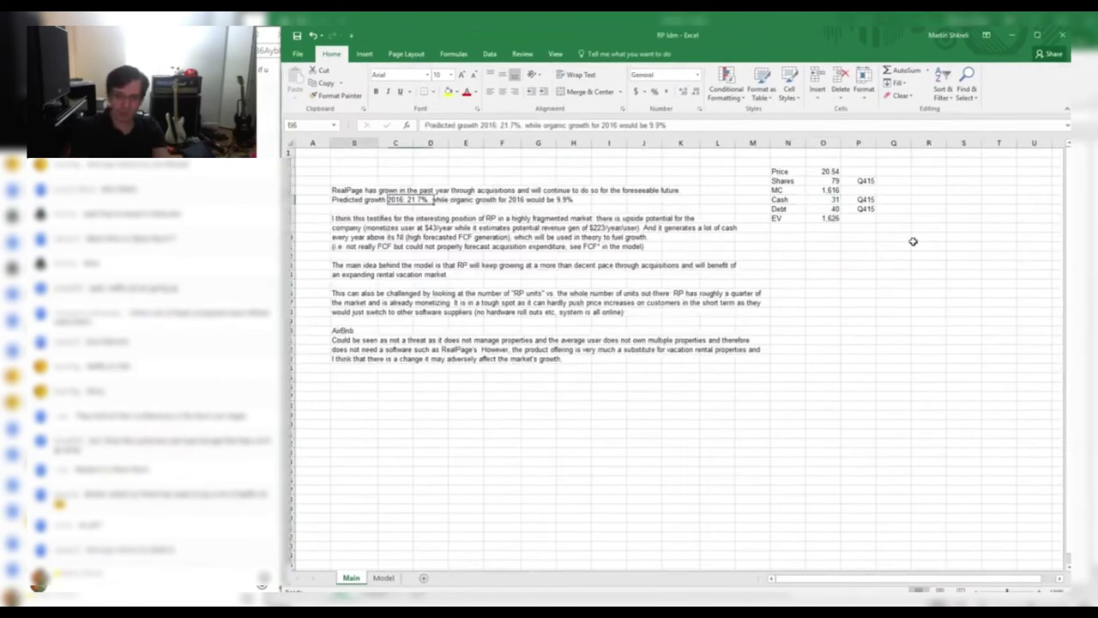
{"action": "key", "text": "Up"}
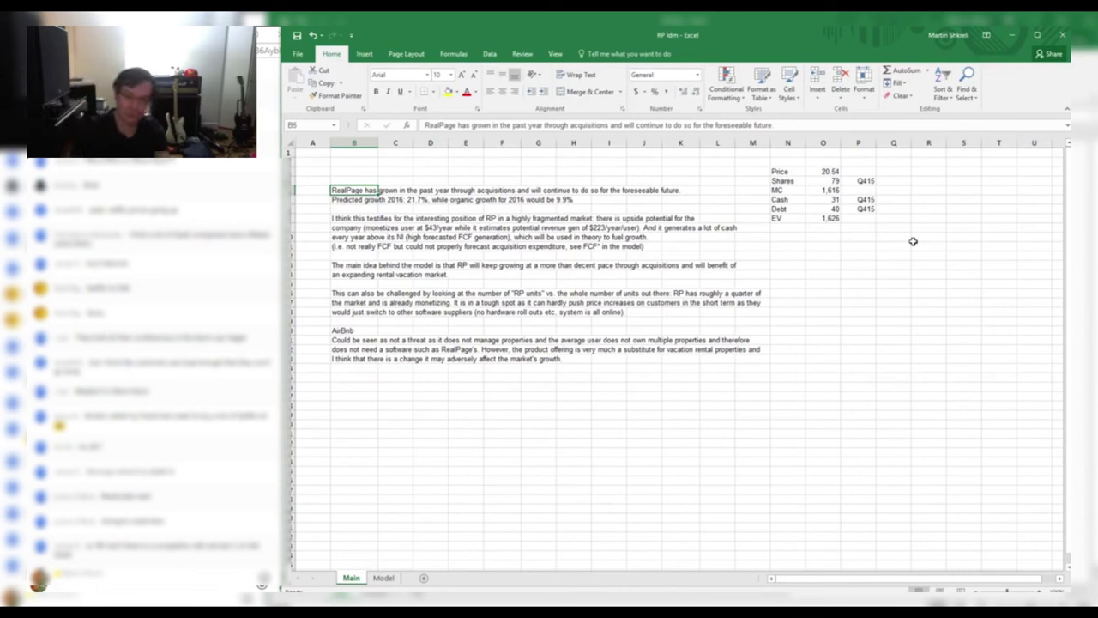
{"action": "key", "text": "shift+Down"}
{"action": "key", "text": "Delete"}
{"action": "key", "text": "Down"}
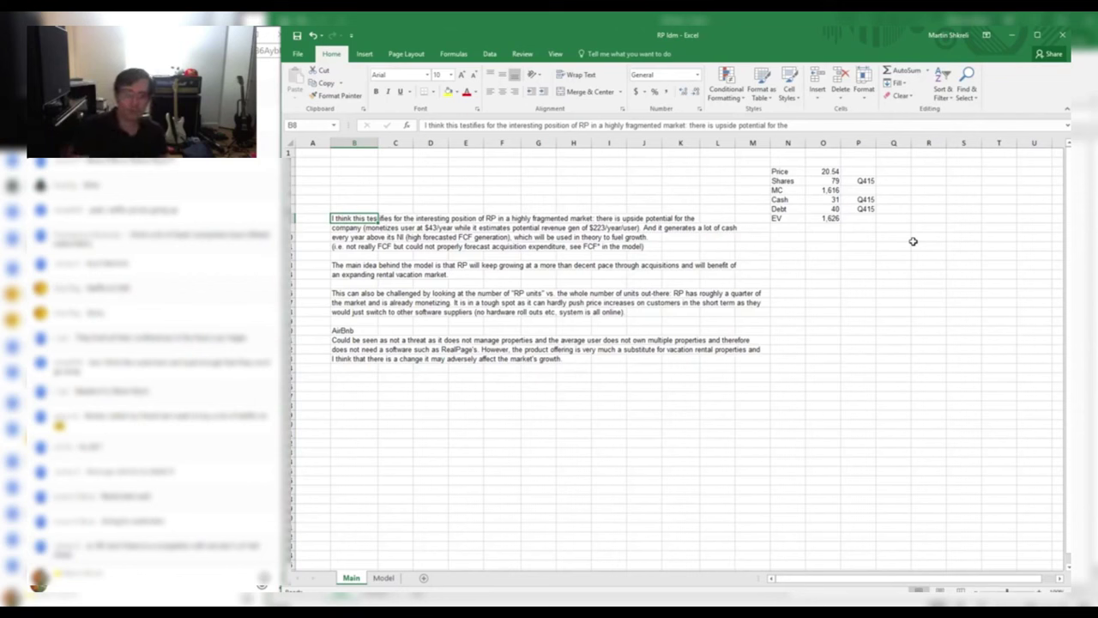
{"action": "key", "text": "Delete"}
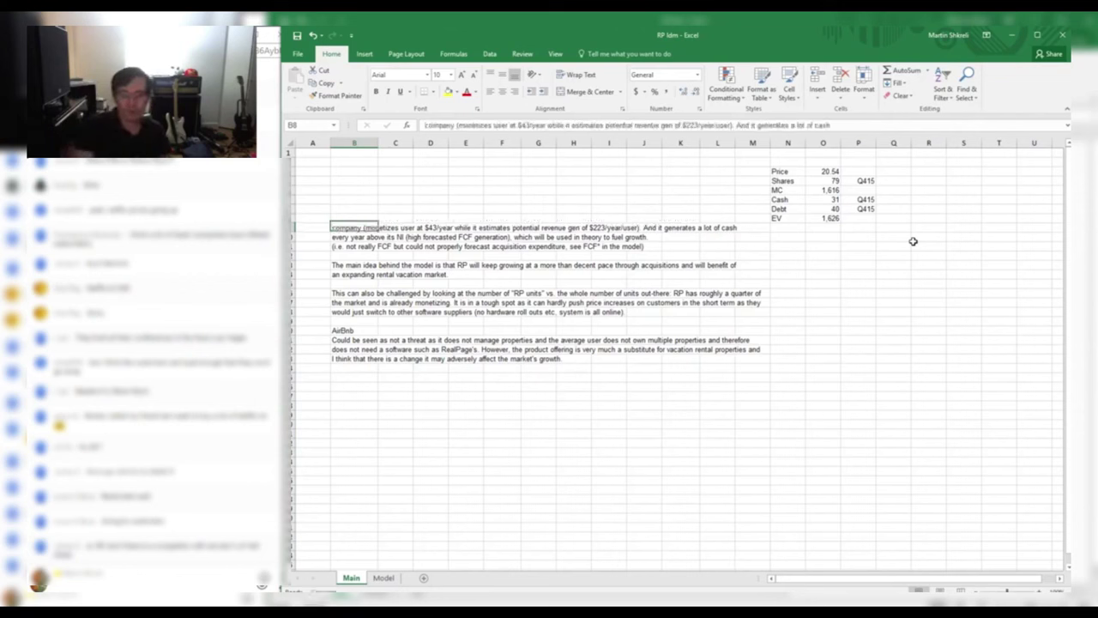
{"action": "key", "text": "Down"}
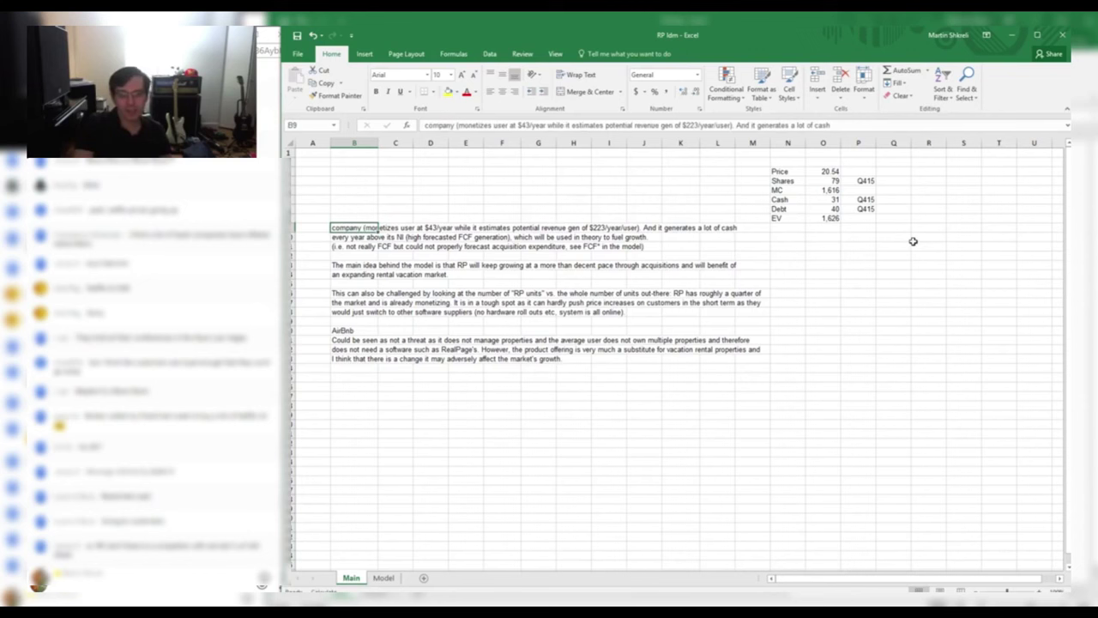
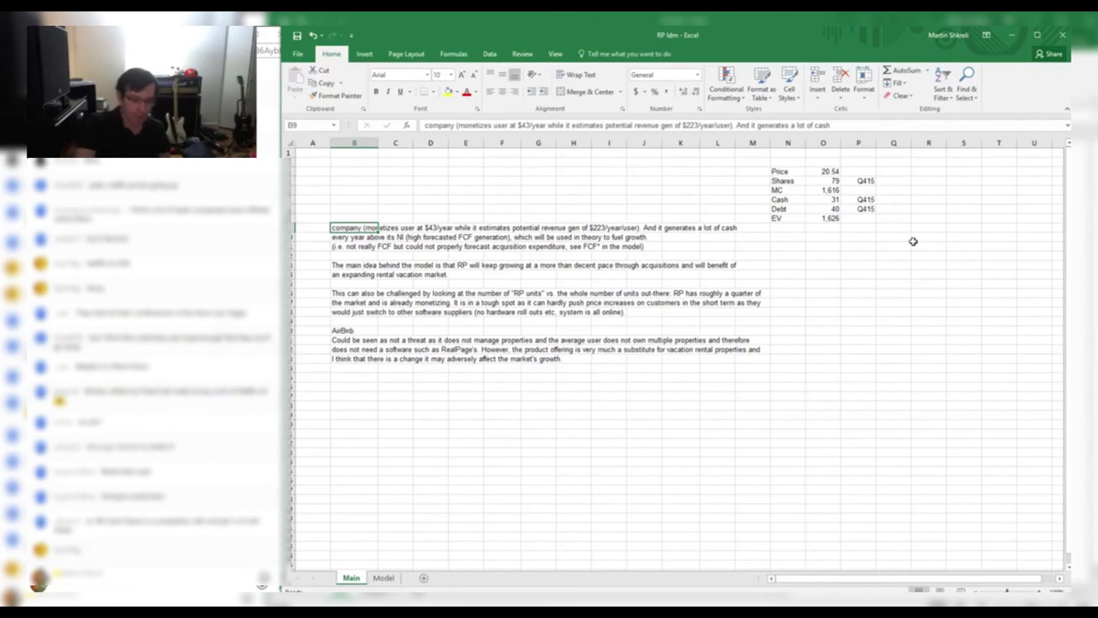
Switch to the RP workbook and bring up the quarterly cash flow section of its Model sheet
{"action": "key", "text": "ctrl+Tab"}
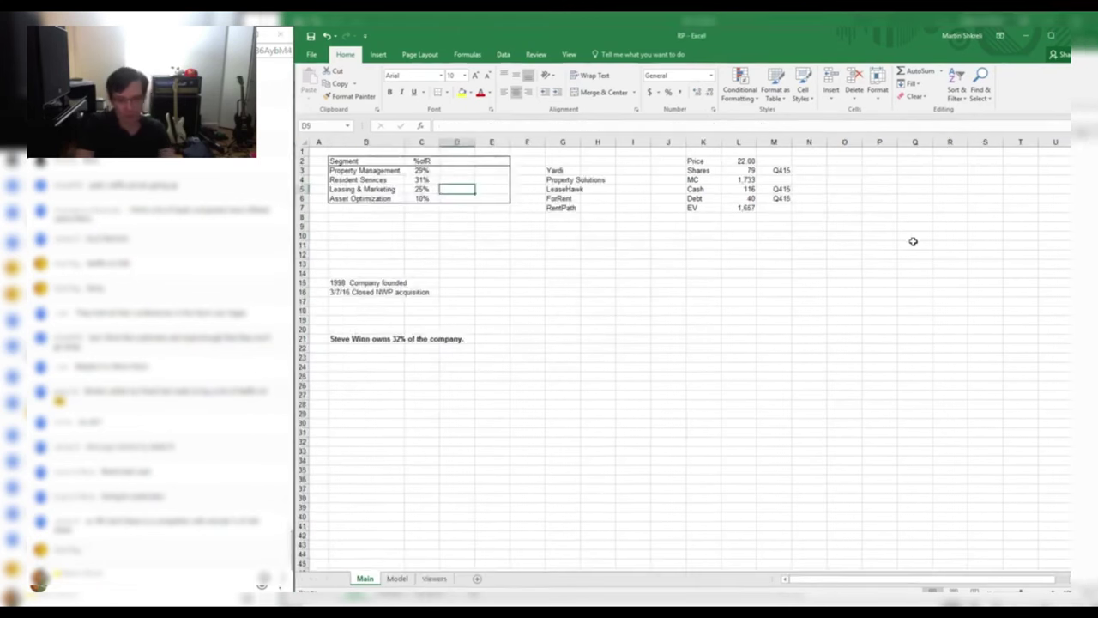
{"action": "key", "text": "ctrl+Page_Down"}
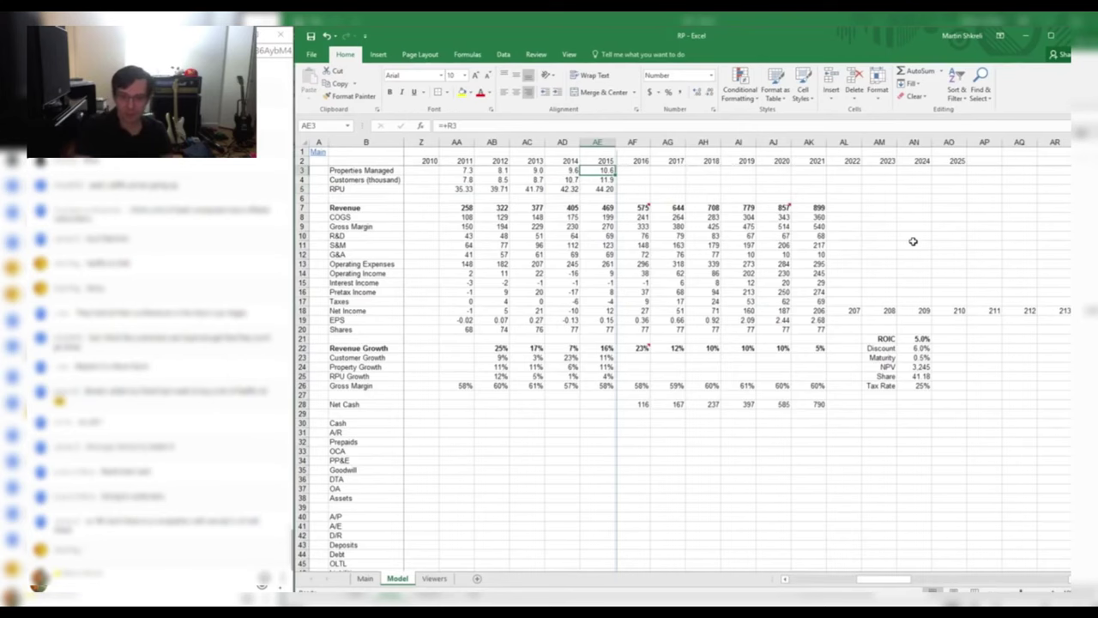
{"action": "key", "text": "Home"}
{"action": "key", "text": "Page_Down"}
{"action": "key", "text": "Page_Down"}
{"action": "key", "text": "Page_Up"}
{"action": "key", "text": "Right"}
{"action": "key", "text": "Right"}
{"action": "key", "text": "Right"}
{"action": "key", "text": "Right"}
{"action": "key", "text": "Right"}
{"action": "key", "text": "Right"}
{"action": "key", "text": "Right"}
{"action": "key", "text": "Right"}
{"action": "key", "text": "Right"}
{"action": "key", "text": "Right"}
{"action": "key", "text": "Right"}
{"action": "key", "text": "Right"}
{"action": "key", "text": "Right"}
{"action": "key", "text": "Right"}
{"action": "key", "text": "Right"}
{"action": "key", "text": "Right"}
{"action": "key", "text": "Right"}
{"action": "key", "text": "Right"}
{"action": "key", "text": "Right"}
{"action": "key", "text": "Right"}
{"action": "key", "text": "Right"}
{"action": "key", "text": "Down"}
{"action": "key", "text": "Down"}
{"action": "key", "text": "Down"}
{"action": "key", "text": "Down"}
{"action": "key", "text": "Down"}
{"action": "key", "text": "Down"}
{"action": "key", "text": "Down"}
{"action": "key", "text": "Down"}
{"action": "key", "text": "Down"}
{"action": "key", "text": "Down"}
{"action": "key", "text": "Down"}
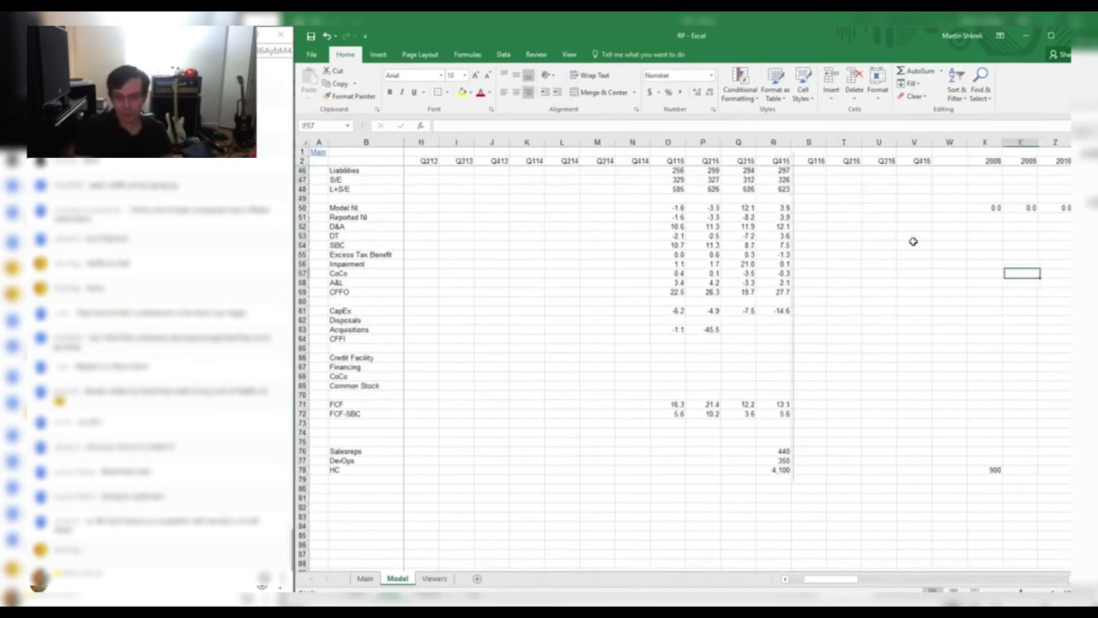
Examine the CFFO and CapEx figures for Q115 through Q415 by selecting each row's four quarters
{"action": "key", "text": "Left"}
{"action": "key", "text": "Left"}
{"action": "key", "text": "Left"}
{"action": "key", "text": "Left"}
{"action": "key", "text": "Left"}
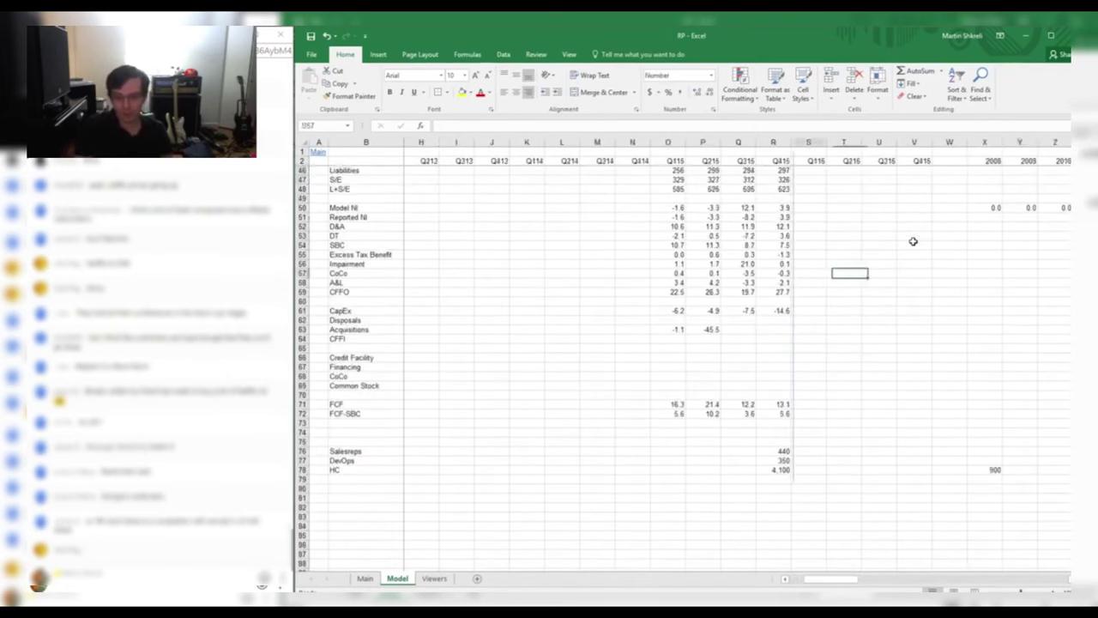
{"action": "key", "text": "Left"}
{"action": "key", "text": "Left"}
{"action": "key", "text": "Down"}
{"action": "key", "text": "Down"}
{"action": "key", "text": "shift+Left"}
{"action": "key", "text": "shift+Left"}
{"action": "key", "text": "shift+Left"}
{"action": "key", "text": "Down"}
{"action": "key", "text": "Down"}
{"action": "key", "text": "shift+Left"}
{"action": "key", "text": "shift+Left"}
{"action": "key", "text": "shift+Left"}
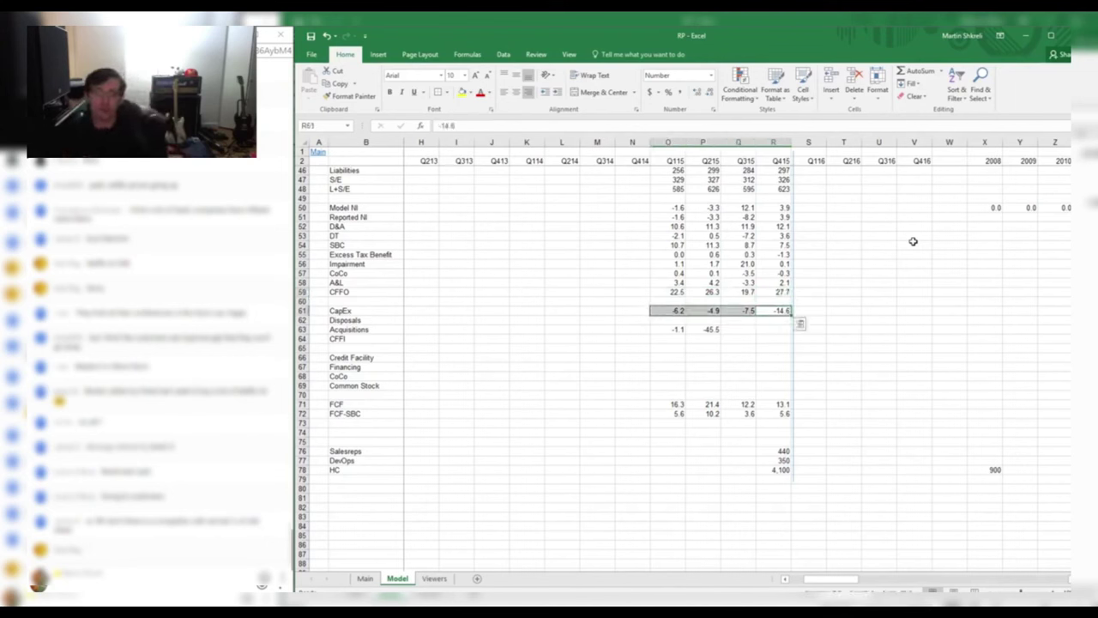
Examine the FCF and FCF-SBC figures for Q115 through Q415 by selecting each row's four quarters
{"action": "key", "text": "Down"}
{"action": "key", "text": "Down"}
{"action": "key", "text": "Down"}
{"action": "key", "text": "Down"}
{"action": "key", "text": "Down"}
{"action": "key", "text": "Down"}
{"action": "key", "text": "Down"}
{"action": "key", "text": "Down"}
{"action": "key", "text": "Down"}
{"action": "key", "text": "Down"}
{"action": "key", "text": "shift+Left"}
{"action": "key", "text": "shift+Left"}
{"action": "key", "text": "shift+Left"}
{"action": "key", "text": "ctrl+q"}
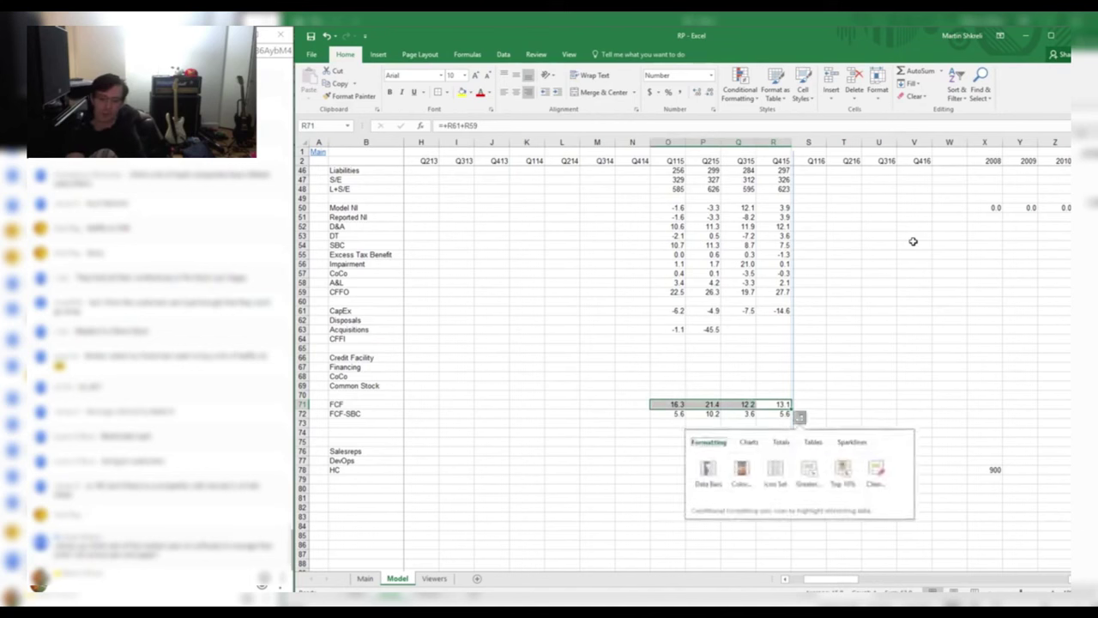
{"action": "key", "text": "Escape"}
{"action": "key", "text": "Down"}
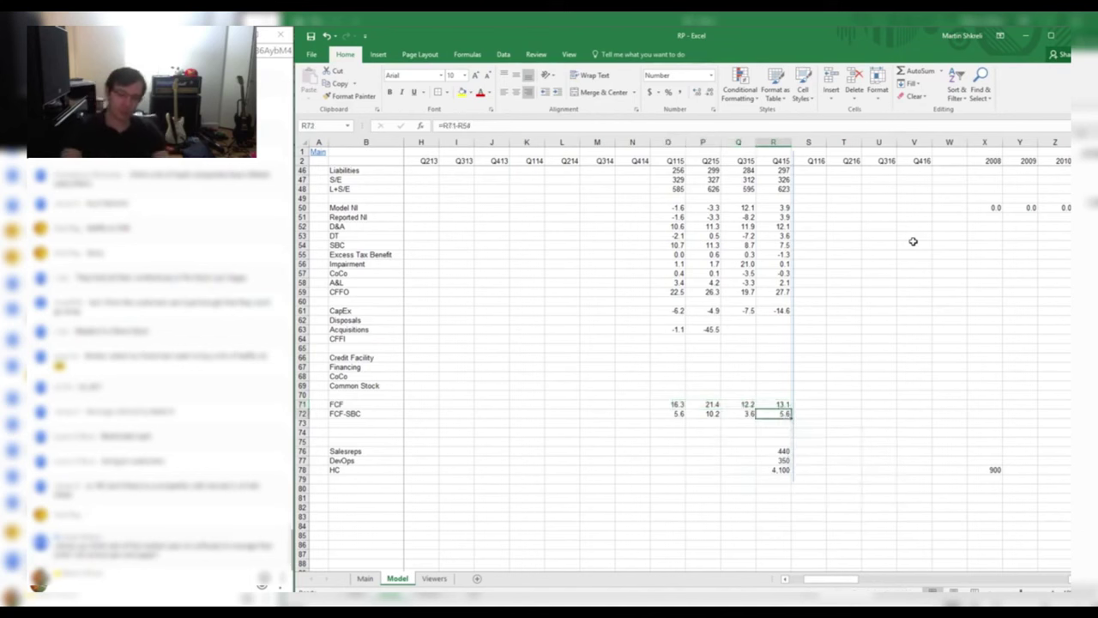
{"action": "key", "text": "shift+Left"}
{"action": "key", "text": "shift+Left"}
{"action": "key", "text": "shift+Left"}
{"action": "key", "text": "Up"}
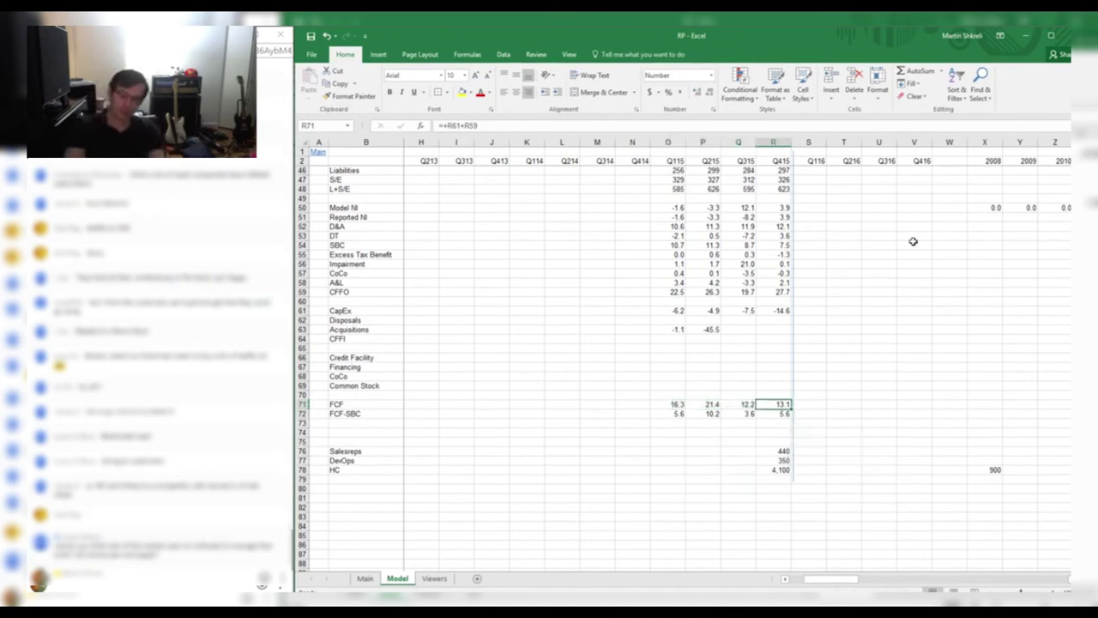
On the Main sheet, enter 63 in L8 below EV and the formula =L7/L8 in L9
{"action": "key", "text": "ctrl+Page_Up"}
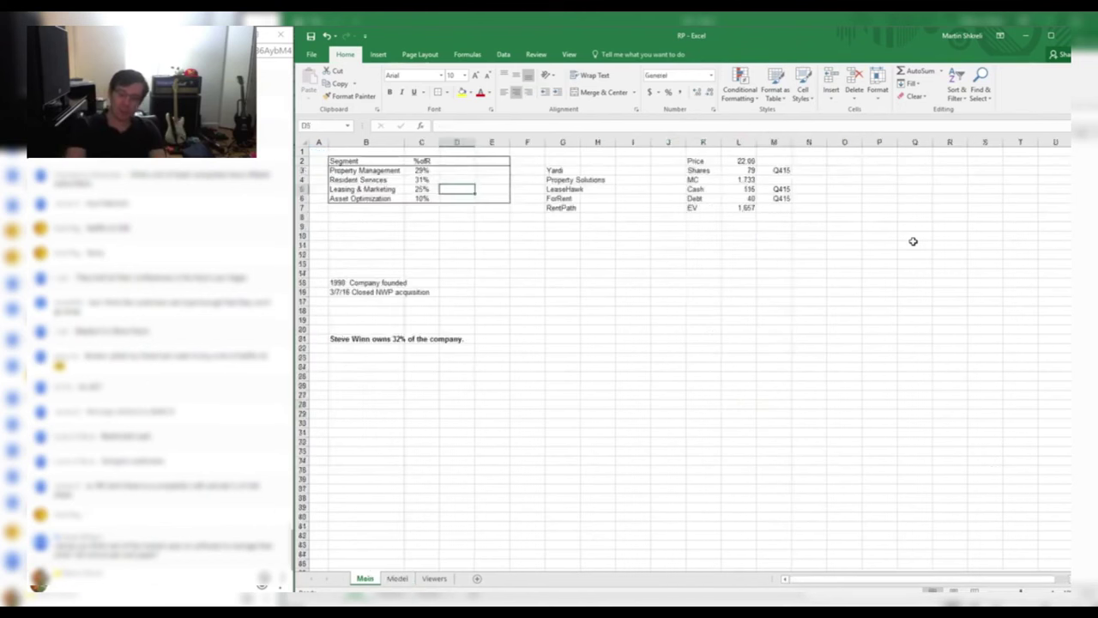
{"action": "key", "text": "Right"}
{"action": "key", "text": "Right"}
{"action": "key", "text": "Right"}
{"action": "key", "text": "Right"}
{"action": "key", "text": "Right"}
{"action": "key", "text": "Right"}
{"action": "key", "text": "Right"}
{"action": "key", "text": "Down"}
{"action": "key", "text": "Right"}
{"action": "key", "text": "Down"}
{"action": "key", "text": "Down"}
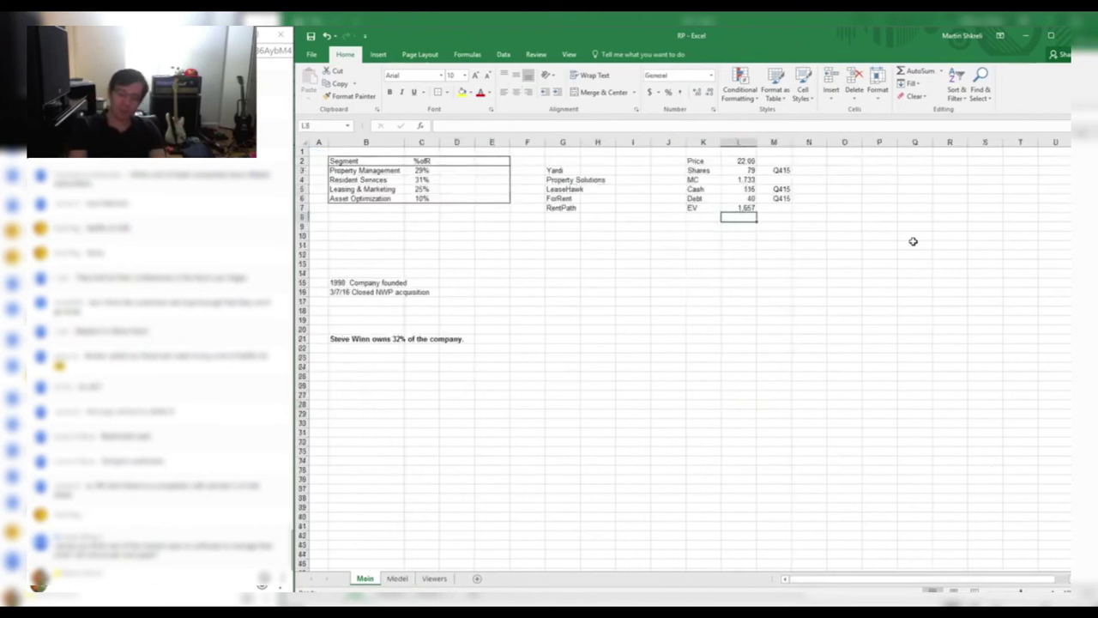
{"action": "type", "text": "63"}
{"action": "key", "text": "Return"}
{"action": "type", "text": "=L7/L8"}
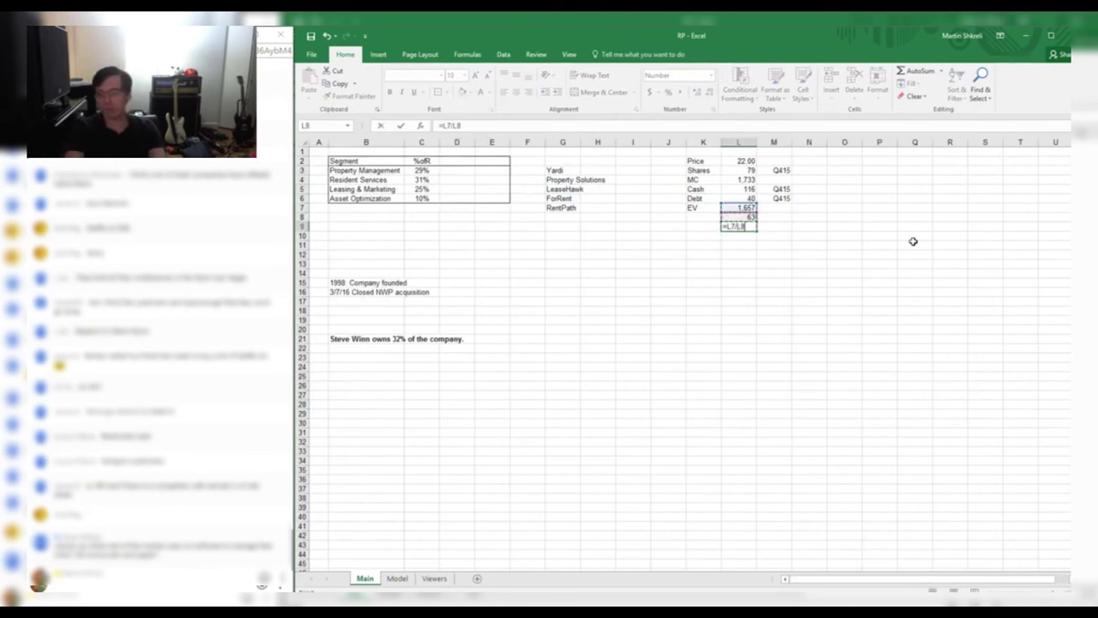
{"action": "key", "text": "Return"}
Clear the temporary multiple calculation from cells L9 and L8
{"action": "key", "text": "Up"}
{"action": "key", "text": "Delete"}
{"action": "key", "text": "Up"}
{"action": "key", "text": "Delete"}
Check the Q415 net cash on the Model sheet and return to the RP ldm workbook
{"action": "key", "text": "ctrl+Home"}
{"action": "key", "text": "ctrl+Page_Down"}
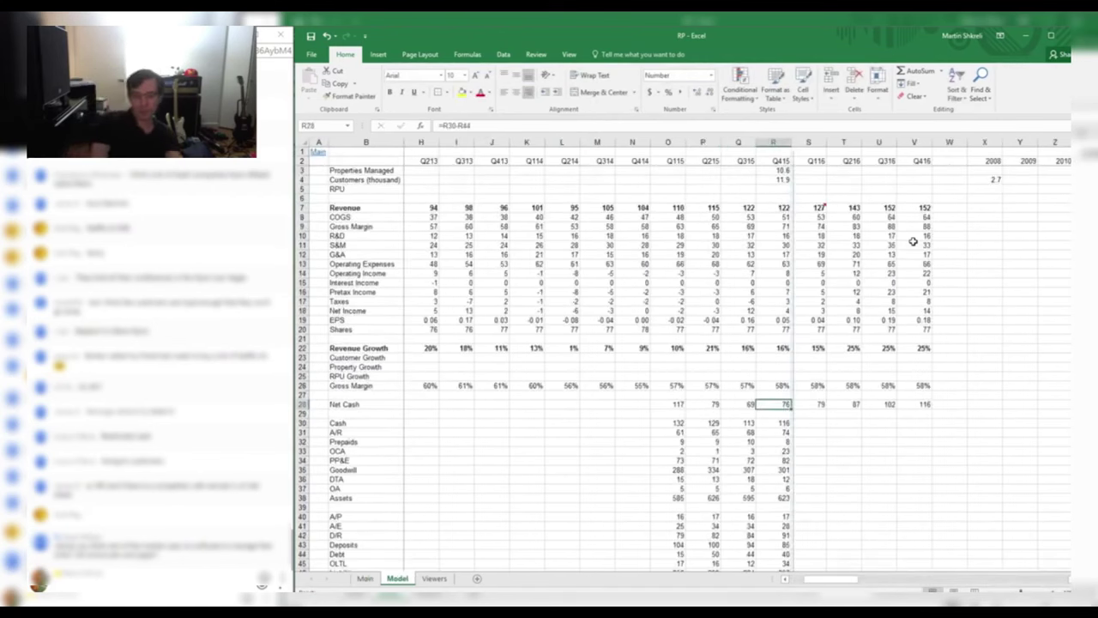
{"action": "key", "text": "alt+Tab"}
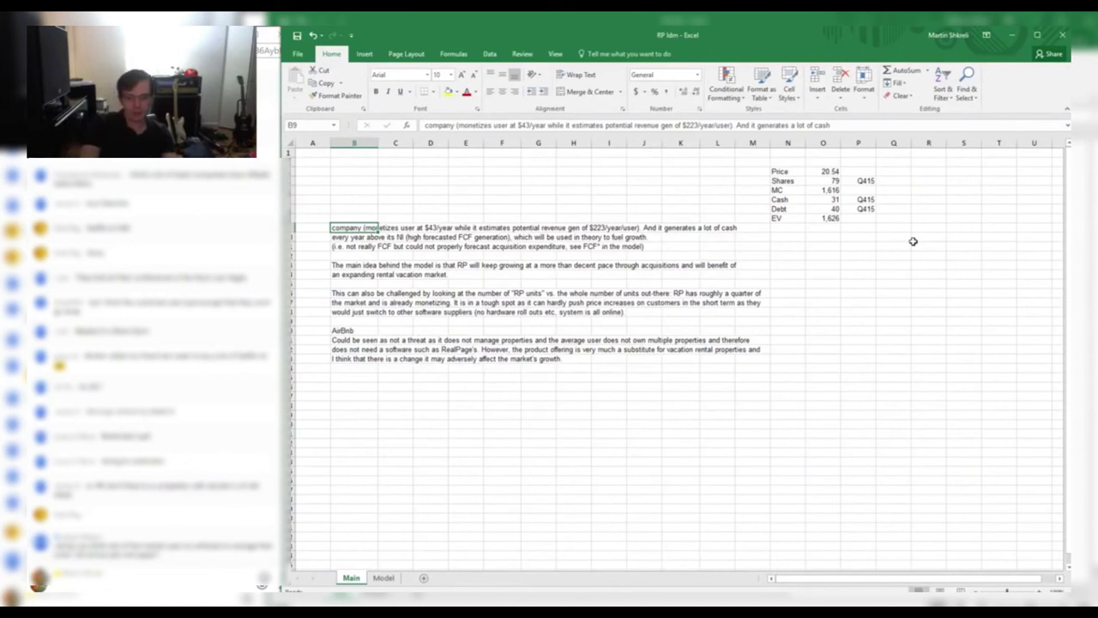
Delete the three note lines in B9:B11 about monetization per user, cash generation and FCF
{"action": "key", "text": "Delete"}
{"action": "key", "text": "Down"}
{"action": "key", "text": "Delete"}
{"action": "key", "text": "Down"}
{"action": "key", "text": "Delete"}
{"action": "key", "text": "Down"}
{"action": "key", "text": "Down"}
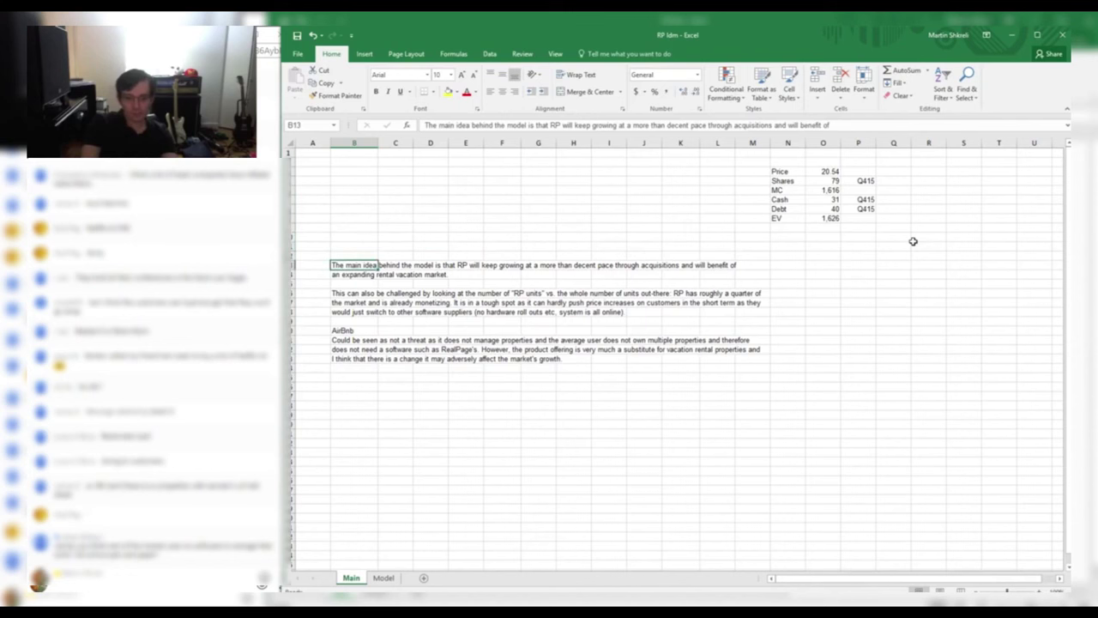
{"action": "key", "text": "Delete"}
{"action": "key", "text": "Down"}
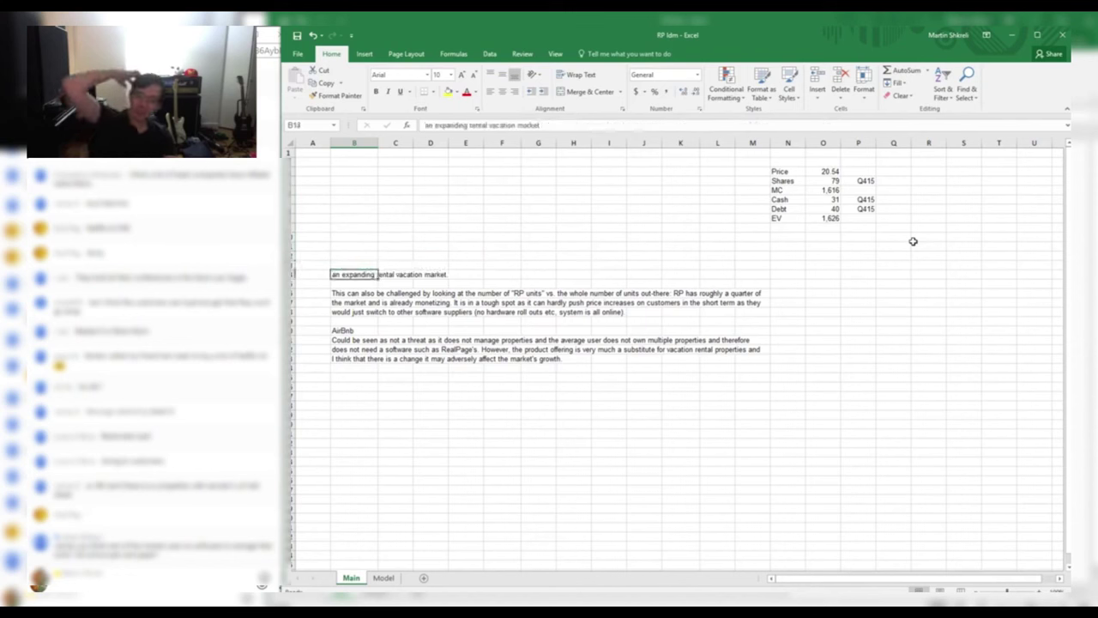
{"action": "key", "text": "ctrl+z"}
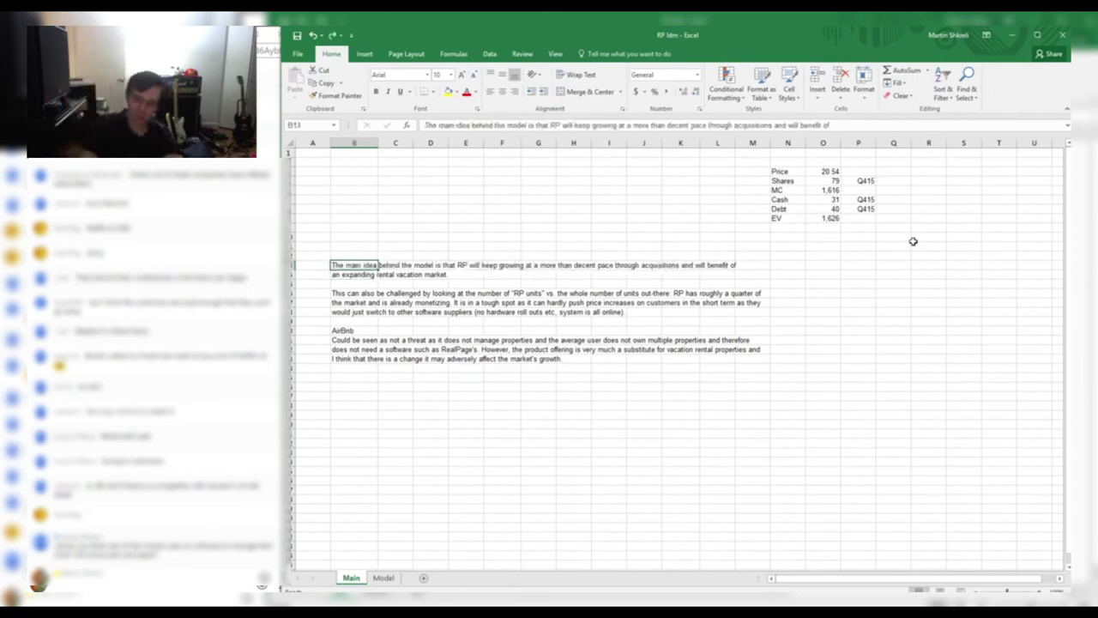
Delete the two-line note in B13:B14 about the main idea behind the model
{"action": "key", "text": "shift+Down"}
{"action": "key", "text": "Delete"}
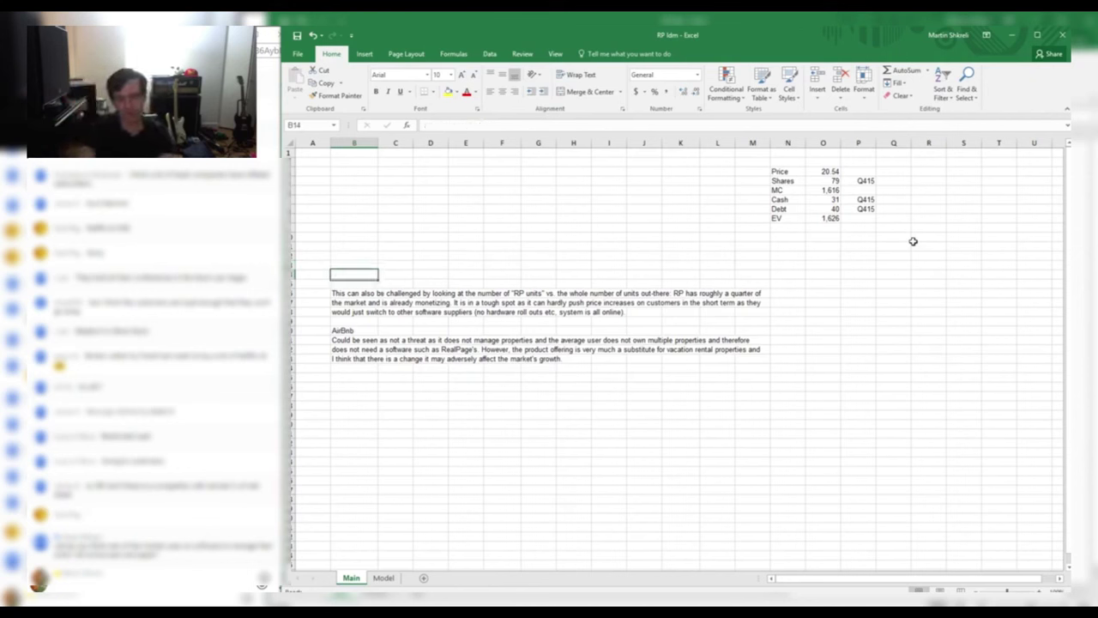
Move the remaining RP units and AirBnb notes from B16:B23 up so that they start in B2
{"action": "key", "text": "Down"}
{"action": "key", "text": "Down"}
{"action": "key", "text": "shift+Down"}
{"action": "key", "text": "shift+Down"}
{"action": "key", "text": "shift+Down"}
{"action": "key", "text": "shift+Down"}
{"action": "key", "text": "shift+Down"}
{"action": "key", "text": "shift+Down"}
{"action": "key", "text": "shift+Down"}
{"action": "key", "text": "ctrl+x"}
{"action": "key", "text": "Up"}
{"action": "key", "text": "Up"}
{"action": "key", "text": "Up"}
{"action": "key", "text": "Up"}
{"action": "key", "text": "Up"}
{"action": "key", "text": "Up"}
{"action": "key", "text": "Up"}
{"action": "key", "text": "Up"}
{"action": "key", "text": "Up"}
{"action": "key", "text": "Up"}
{"action": "key", "text": "Up"}
{"action": "key", "text": "Up"}
{"action": "key", "text": "Up"}
{"action": "key", "text": "Up"}
{"action": "key", "text": "ctrl+v"}
Delete the AirBnb heading and its three note lines in B6:B9
{"action": "key", "text": "Down"}
{"action": "key", "text": "Down"}
{"action": "key", "text": "Down"}
{"action": "key", "text": "Down"}
{"action": "key", "text": "Delete"}
{"action": "key", "text": "Down"}
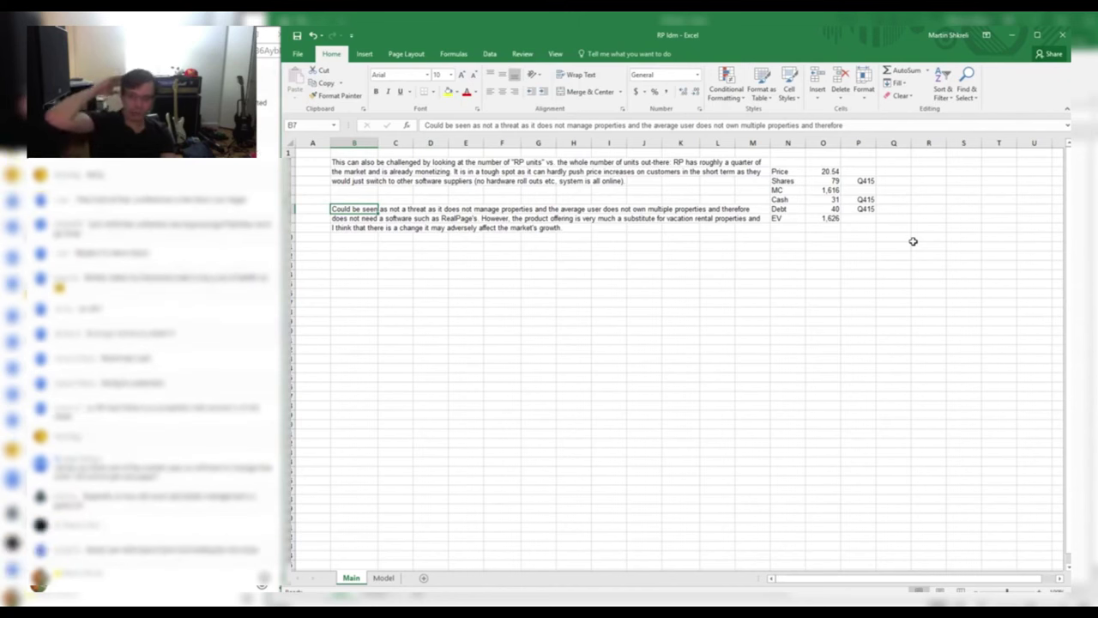
{"action": "key", "text": "Delete"}
{"action": "key", "text": "Down"}
{"action": "key", "text": "Delete"}
{"action": "key", "text": "Down"}
{"action": "key", "text": "Delete"}
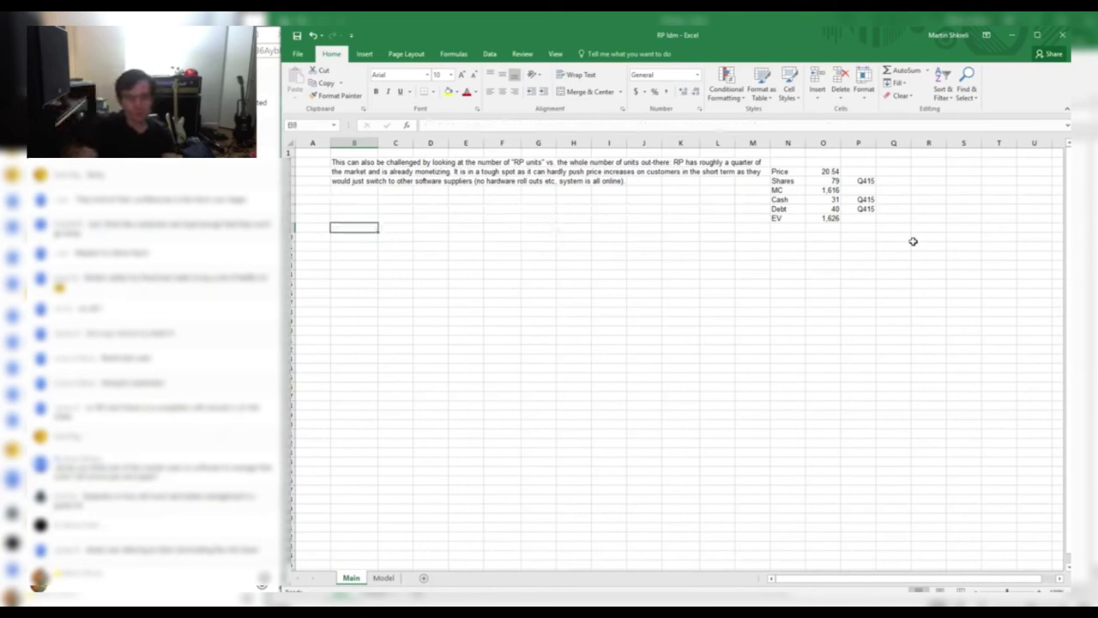
{"action": "key", "text": "Up"}
{"action": "key", "text": "Up"}
{"action": "key", "text": "Up"}
{"action": "key", "text": "Up"}
{"action": "key", "text": "Up"}
{"action": "key", "text": "Up"}
{"action": "key", "text": "Up"}
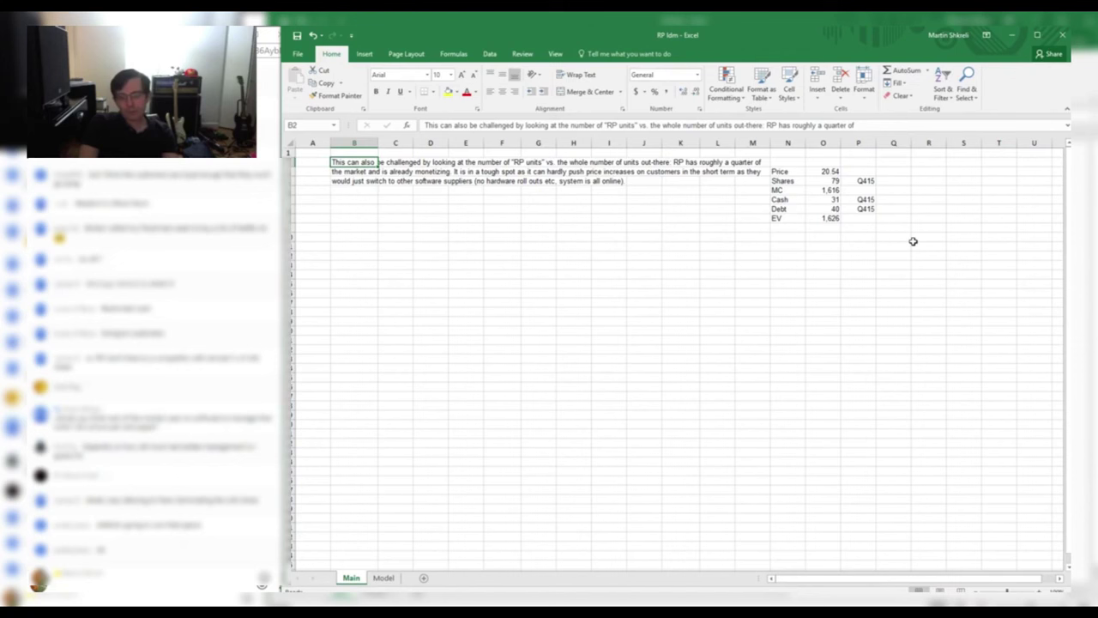
{"action": "key", "text": "Delete"}
{"action": "key", "text": "Down"}
{"action": "key", "text": "Delete"}
{"action": "key", "text": "Down"}
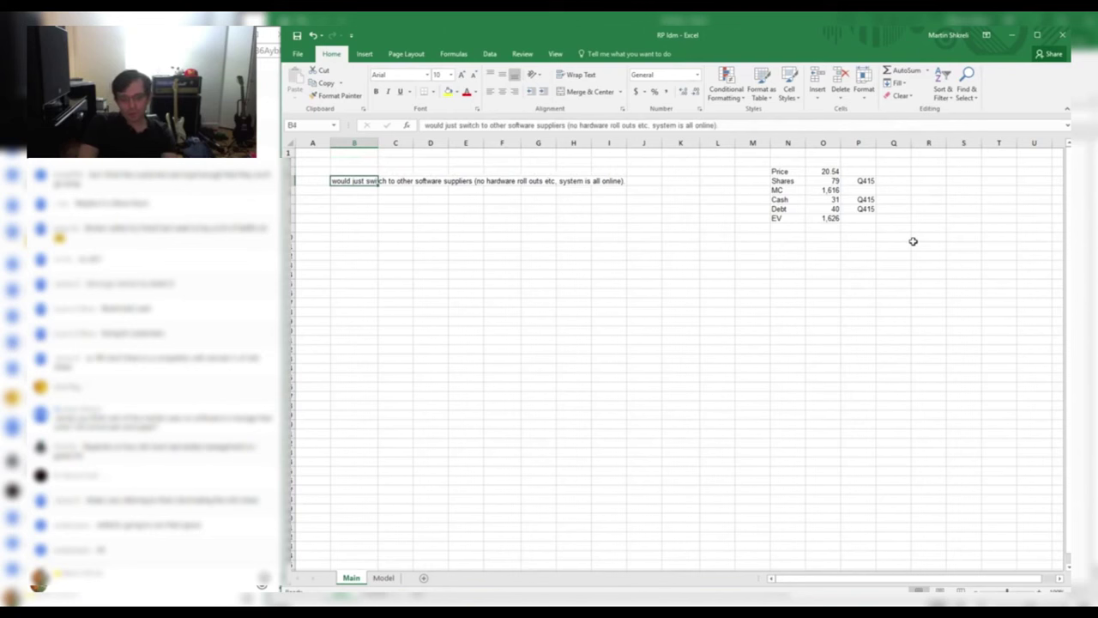
{"action": "key", "text": "ctrl+z"}
{"action": "key", "text": "ctrl+z"}
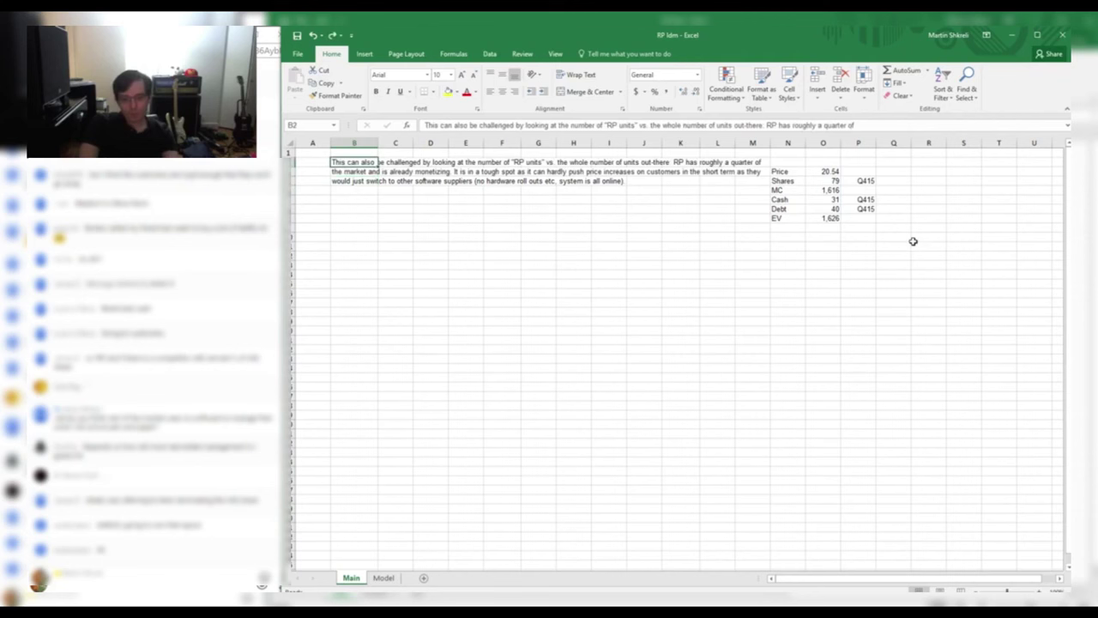
Delete the three-line note about RP units versus total units in B2:B4
{"action": "key", "text": "Delete"}
{"action": "key", "text": "Down"}
{"action": "key", "text": "Delete"}
{"action": "key", "text": "Down"}
{"action": "key", "text": "Delete"}
Open the Model sheet and look across its quarterly columns to the annual columns from 2012 onward
{"action": "key", "text": "ctrl+Home"}
{"action": "key", "text": "ctrl+Page_Down"}
{"action": "key", "text": "Down"}
{"action": "key", "text": "Right"}
{"action": "key", "text": "ctrl+Right"}
{"action": "key", "text": "Left"}
{"action": "key", "text": "Left"}
{"action": "key", "text": "Left"}
{"action": "key", "text": "Left"}
{"action": "key", "text": "Left"}
{"action": "key", "text": "Left"}
{"action": "key", "text": "Left"}
{"action": "key", "text": "Left"}
{"action": "key", "text": "Left"}
{"action": "key", "text": "Left"}
{"action": "key", "text": "Left"}
{"action": "key", "text": "Left"}
{"action": "key", "text": "Left"}
{"action": "key", "text": "Right"}
{"action": "key", "text": "Down"}
{"action": "key", "text": "Right"}
{"action": "key", "text": "Down"}
{"action": "key", "text": "Down"}
{"action": "key", "text": "Down"}
{"action": "key", "text": "Down"}
{"action": "key", "text": "Down"}
{"action": "key", "text": "ctrl+Right"}
{"action": "key", "text": "ctrl+Left"}
{"action": "key", "text": "Right"}
{"action": "key", "text": "Right"}
{"action": "key", "text": "Right"}
{"action": "key", "text": "Right"}
{"action": "key", "text": "Right"}
{"action": "key", "text": "Right"}
{"action": "key", "text": "Right"}
{"action": "key", "text": "Right"}
{"action": "key", "text": "Right"}
{"action": "key", "text": "Right"}
{"action": "key", "text": "Right"}
{"action": "key", "text": "Right"}
{"action": "key", "text": "Right"}
{"action": "key", "text": "Right"}
{"action": "key", "text": "Right"}
{"action": "key", "text": "Right"}
{"action": "key", "text": "Right"}
{"action": "key", "text": "Right"}
{"action": "key", "text": "Right"}
{"action": "key", "text": "Right"}
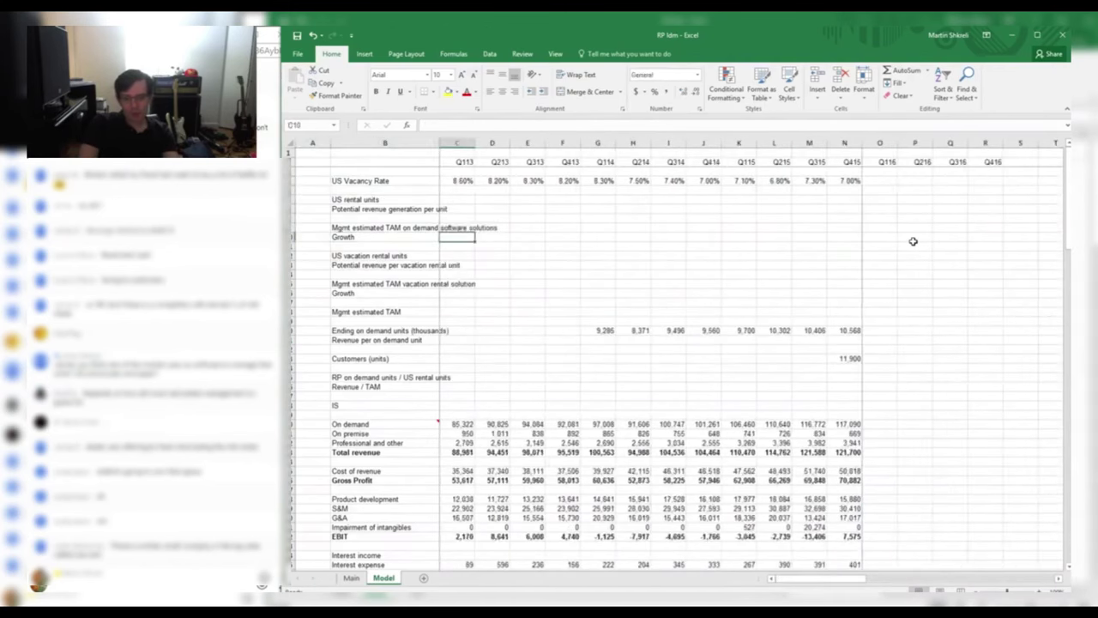
{"action": "key", "text": "Right"}
{"action": "key", "text": "Right"}
{"action": "key", "text": "Right"}
{"action": "key", "text": "Right"}
{"action": "key", "text": "Right"}
{"action": "key", "text": "Right"}
{"action": "key", "text": "Right"}
{"action": "key", "text": "Right"}
{"action": "key", "text": "Right"}
{"action": "key", "text": "Right"}
{"action": "key", "text": "Right"}
{"action": "key", "text": "Right"}
{"action": "key", "text": "Left"}
{"action": "key", "text": "Left"}
{"action": "key", "text": "Left"}
{"action": "key", "text": "Left"}
{"action": "key", "text": "Left"}
{"action": "key", "text": "Left"}
{"action": "key", "text": "Left"}
{"action": "key", "text": "Left"}
{"action": "key", "text": "Left"}
{"action": "key", "text": "Left"}
{"action": "key", "text": "Left"}
{"action": "key", "text": "Left"}
{"action": "key", "text": "Left"}
{"action": "key", "text": "Left"}
{"action": "key", "text": "Left"}
{"action": "key", "text": "Left"}
{"action": "key", "text": "Left"}
{"action": "key", "text": "Left"}
{"action": "key", "text": "Right"}
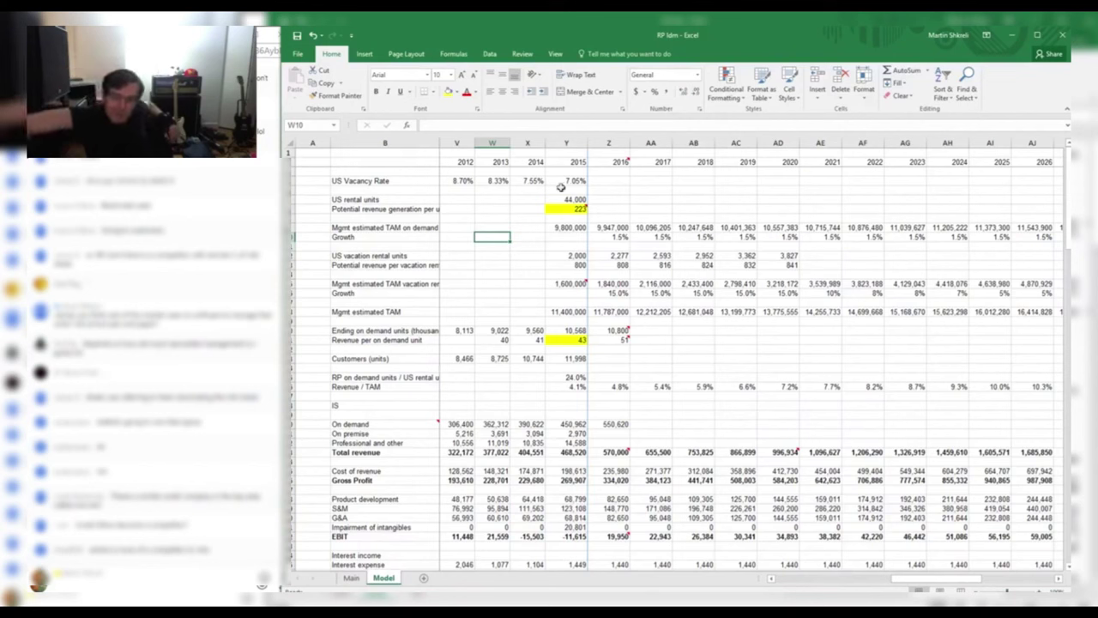
Open the comment on the 2015 potential revenue per unit in Y7, enlarge and reposition its box to read it, and close it
{"action": "mouse_move", "coordinate": [580, 209]}
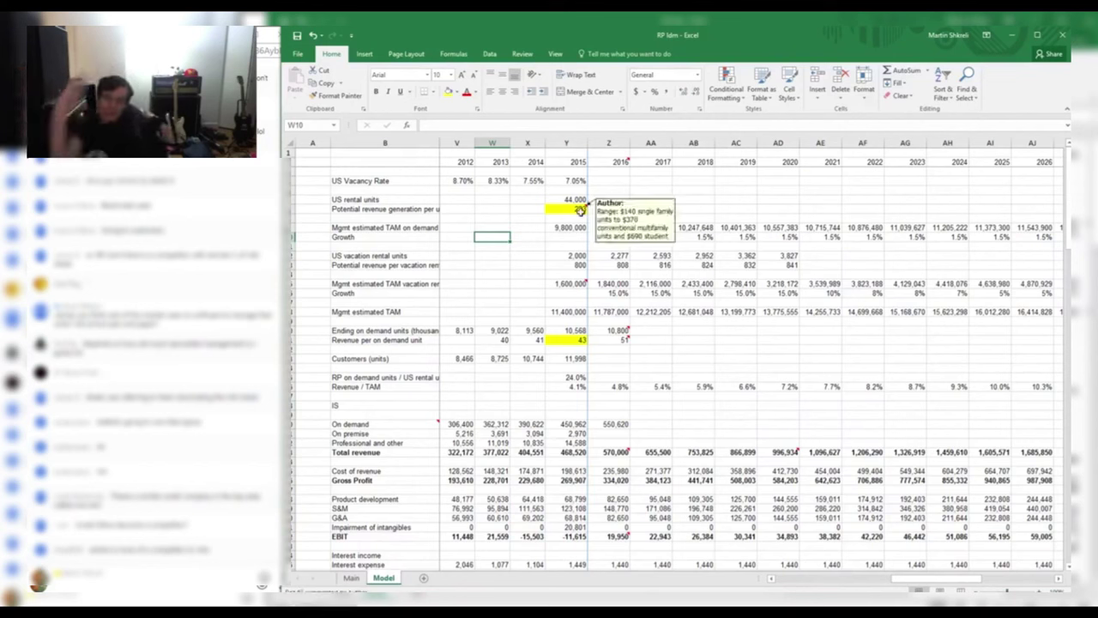
{"action": "right_click", "coordinate": [582, 211]}
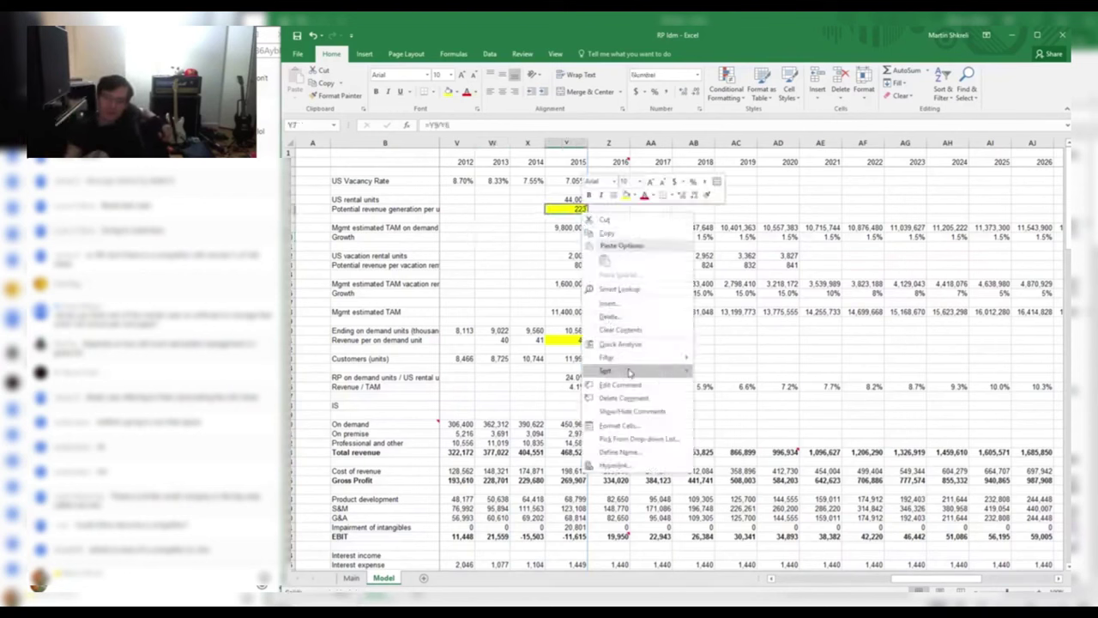
{"action": "left_click", "coordinate": [631, 411]}
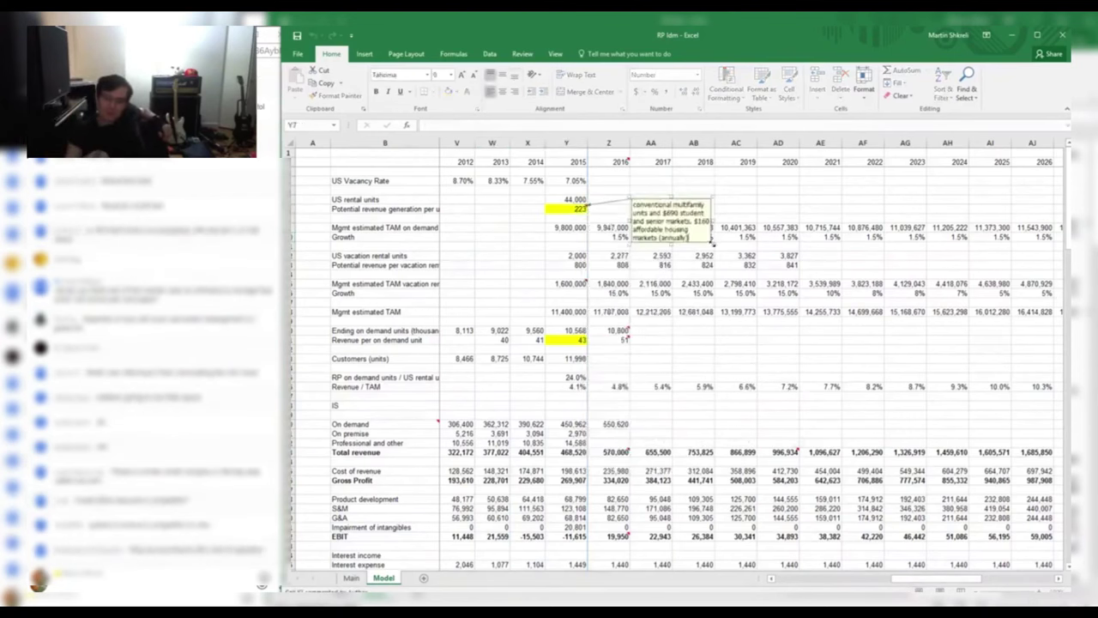
{"action": "left_click_drag", "start_coordinate": [712, 243], "coordinate": [760, 299]}
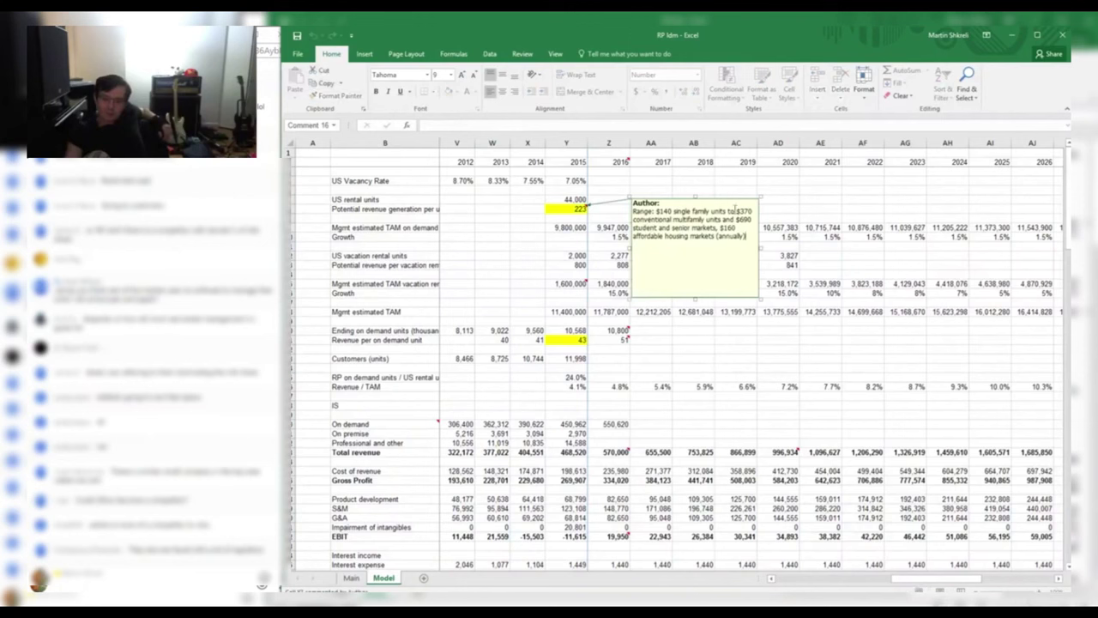
{"action": "left_click_drag", "start_coordinate": [724, 199], "coordinate": [740, 238]}
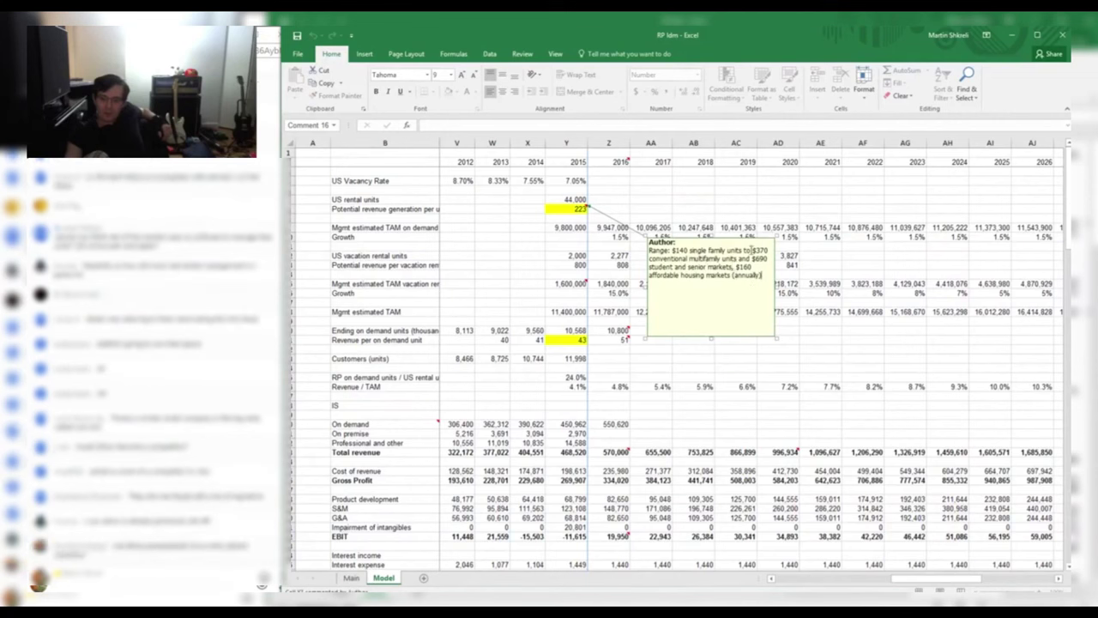
{"action": "left_click", "coordinate": [848, 294]}
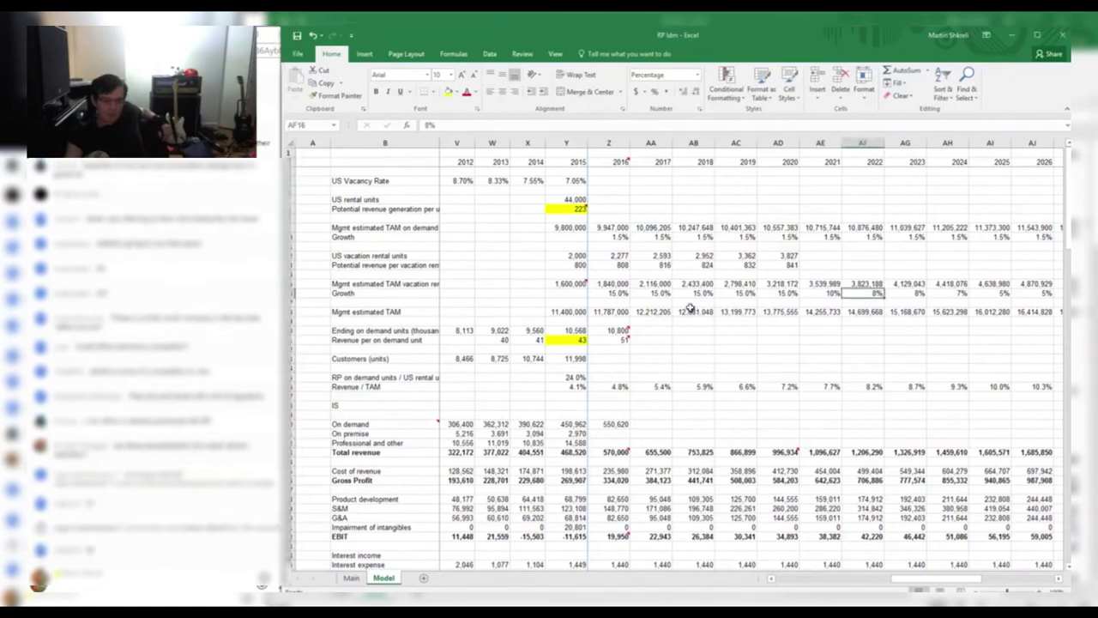
{"action": "double_click", "coordinate": [710, 249]}
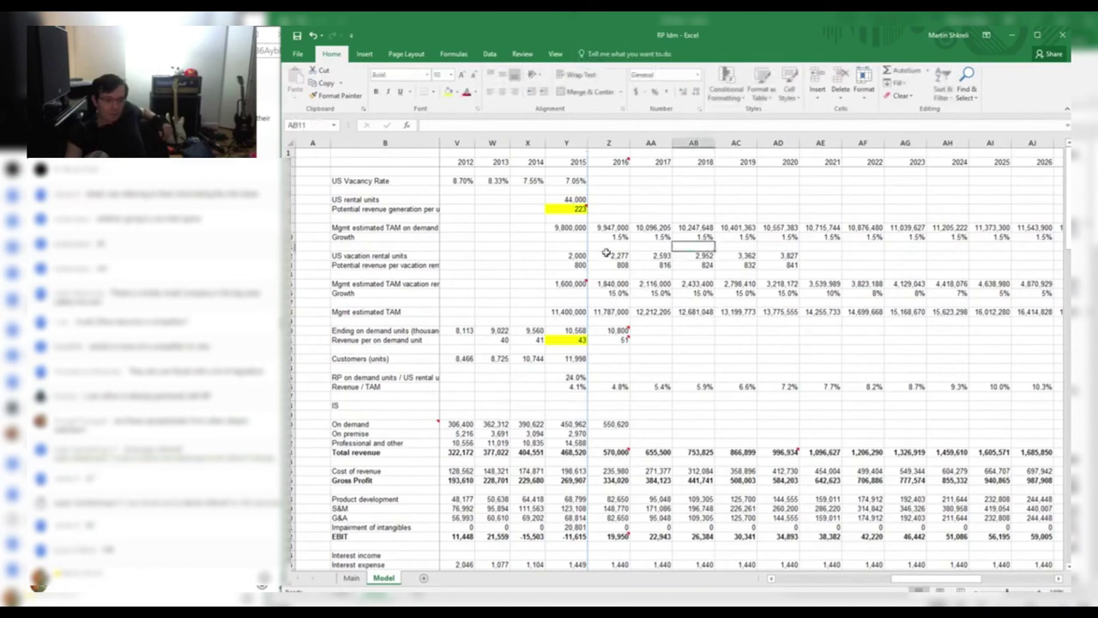
Switch to the chat window and read back through the earlier messages to the most recent ones
{"action": "left_click", "coordinate": [198, 272]}
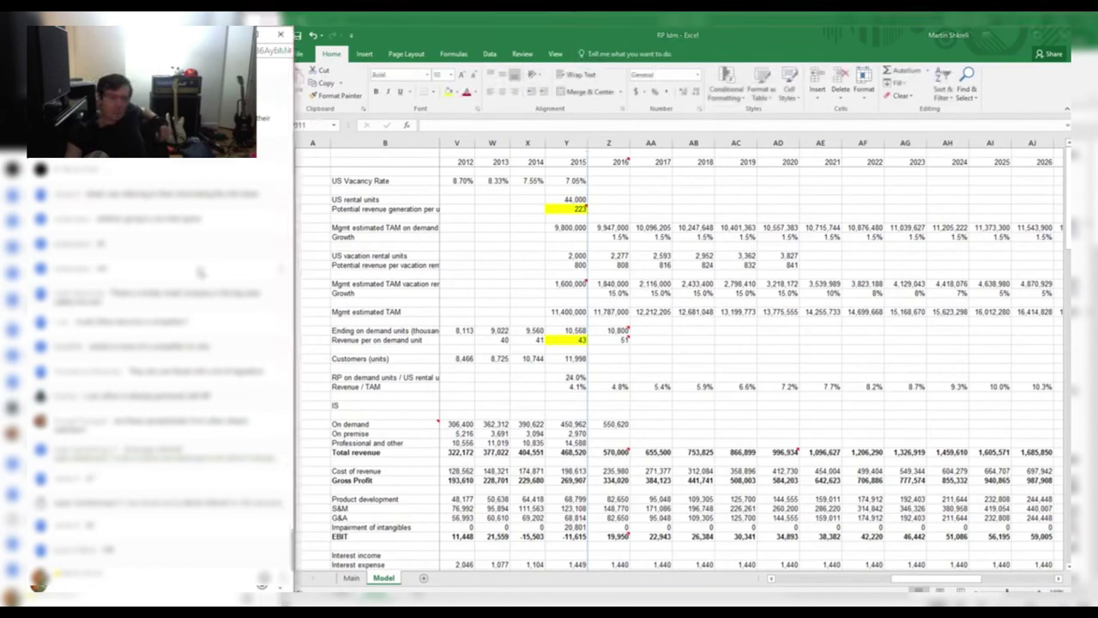
{"action": "scroll", "coordinate": [200, 272], "scroll_direction": "up", "scroll_amount": 2}
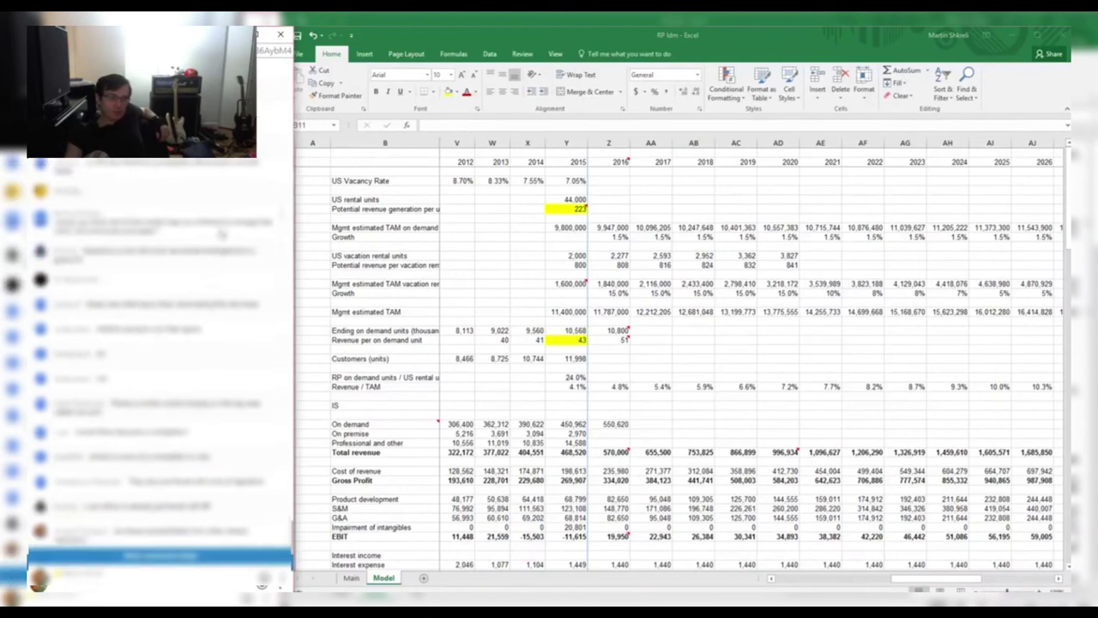
{"action": "scroll", "coordinate": [222, 233], "scroll_direction": "up", "scroll_amount": 2}
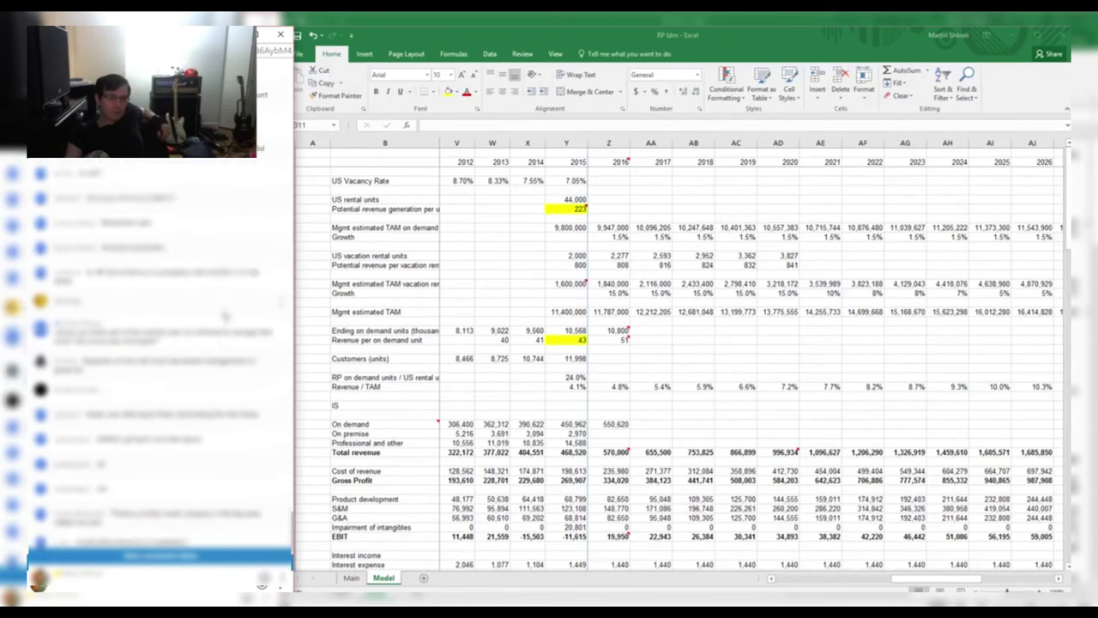
{"action": "scroll", "coordinate": [225, 314], "scroll_direction": "down", "scroll_amount": 4}
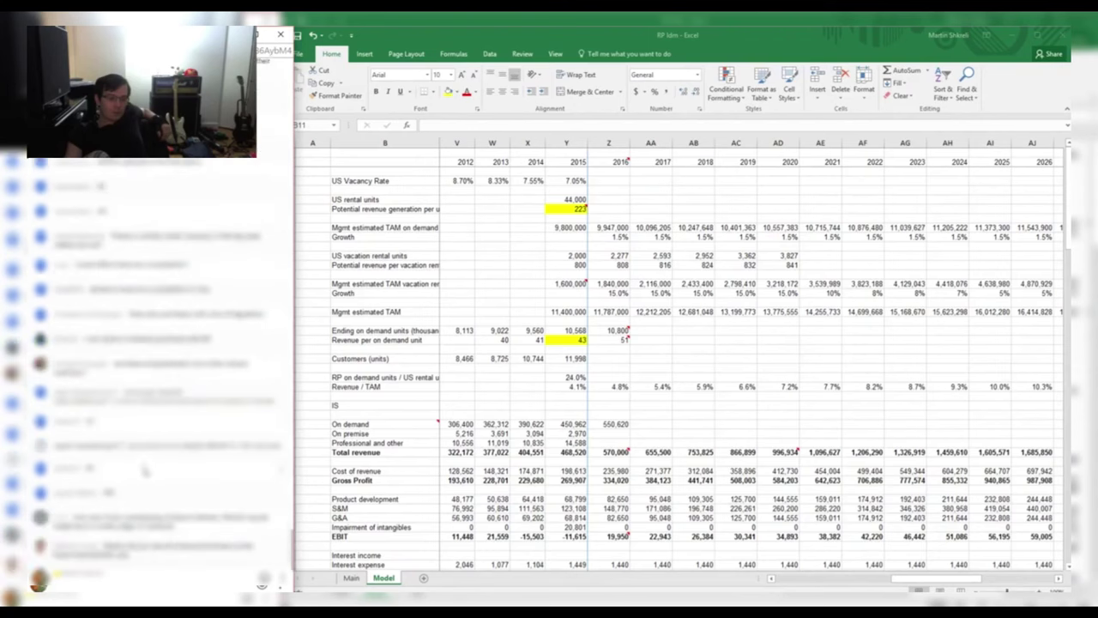
Apply one of the available options to a recent chat message and return to the RP ldm workbook
{"action": "left_click", "coordinate": [281, 519]}
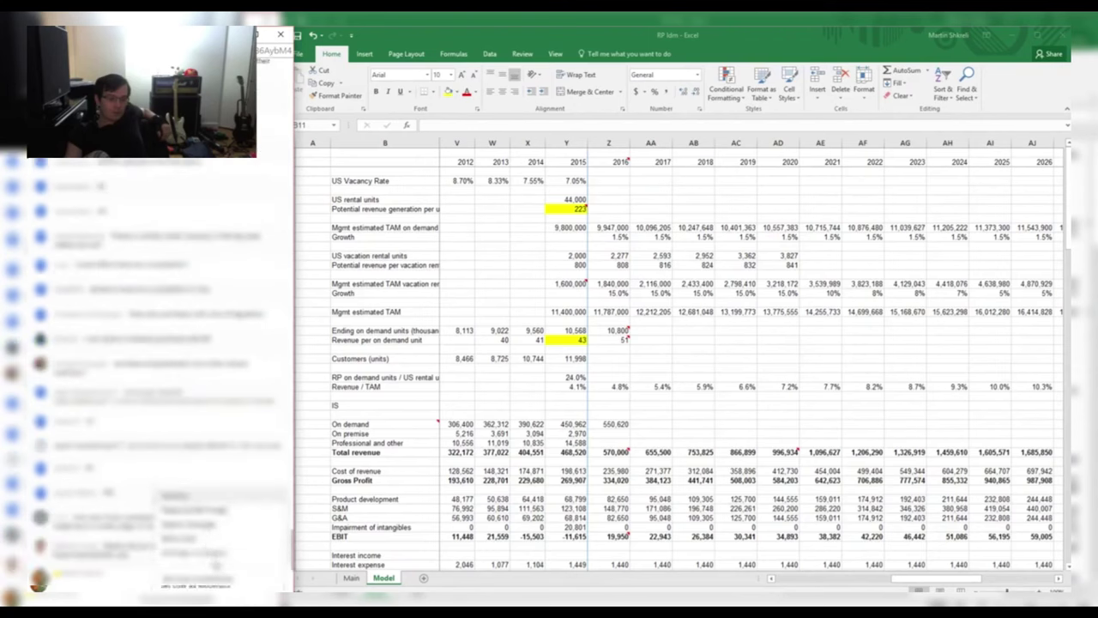
{"action": "left_click", "coordinate": [185, 538]}
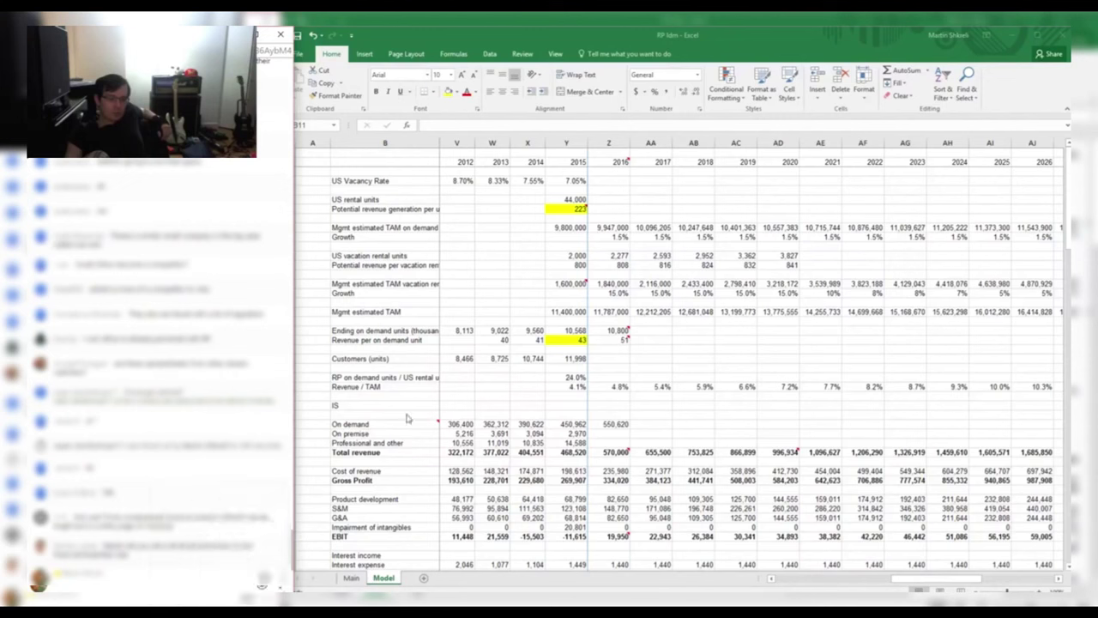
{"action": "left_click", "coordinate": [563, 386]}
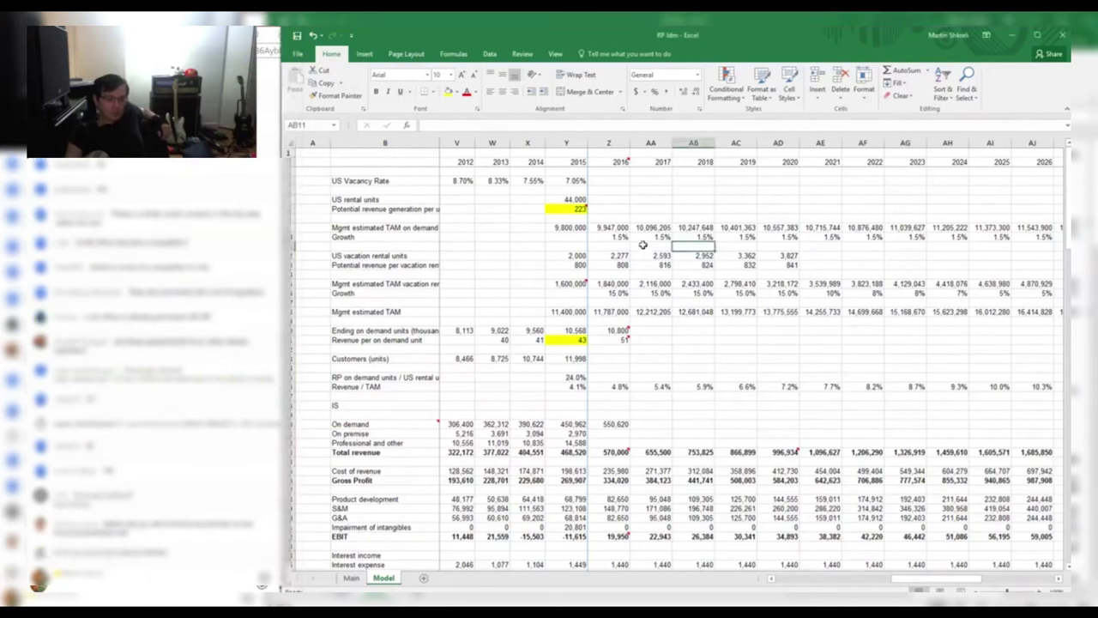
Examine the market size, on demand unit and revenue rows of the annual model, and check the 2015 Mgmt estimated TAM in Y18
{"action": "left_click", "coordinate": [546, 217]}
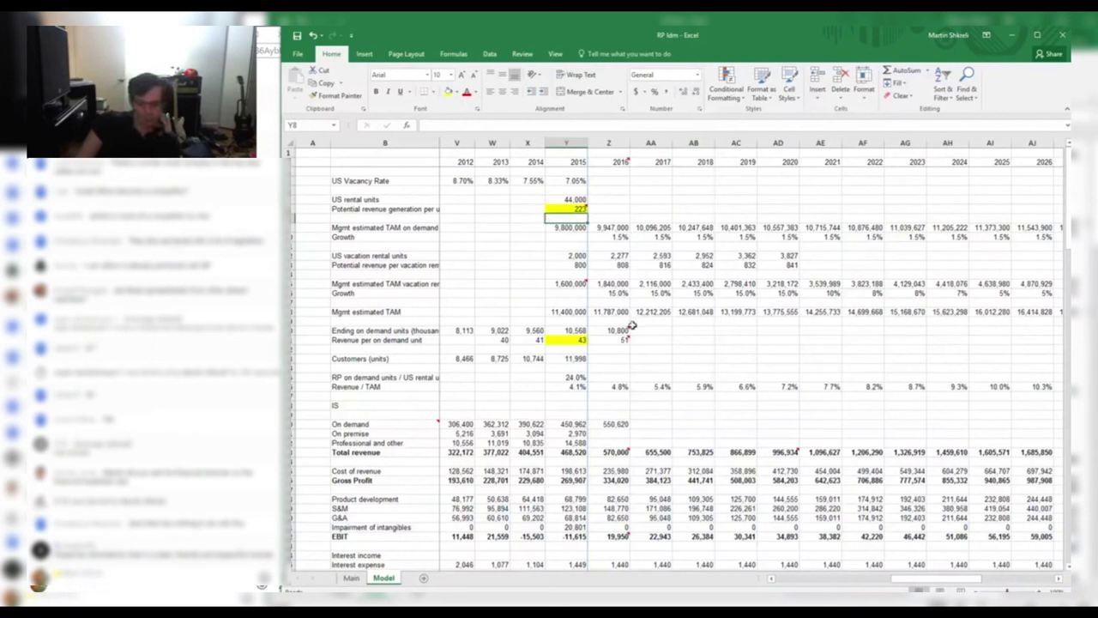
{"action": "left_click_drag", "start_coordinate": [619, 386], "coordinate": [849, 141]}
{"action": "left_click", "coordinate": [682, 339]}
{"action": "scroll", "coordinate": [686, 330], "scroll_direction": "down", "scroll_amount": 5}
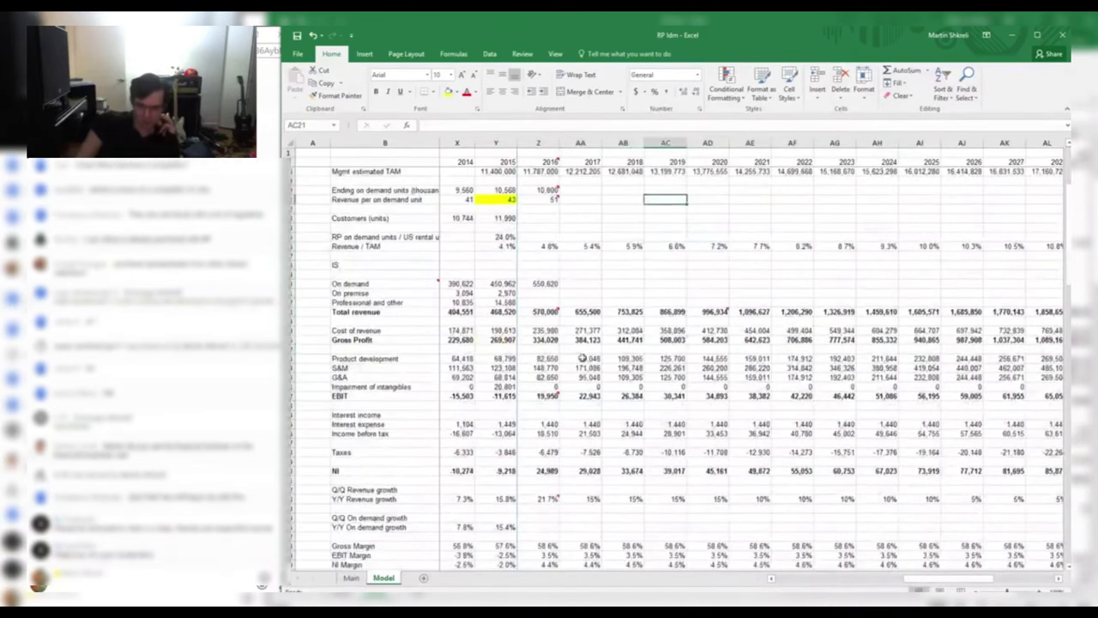
{"action": "scroll", "coordinate": [606, 356], "scroll_direction": "down", "scroll_amount": 1}
{"action": "scroll", "coordinate": [606, 356], "scroll_direction": "up", "scroll_amount": 6}
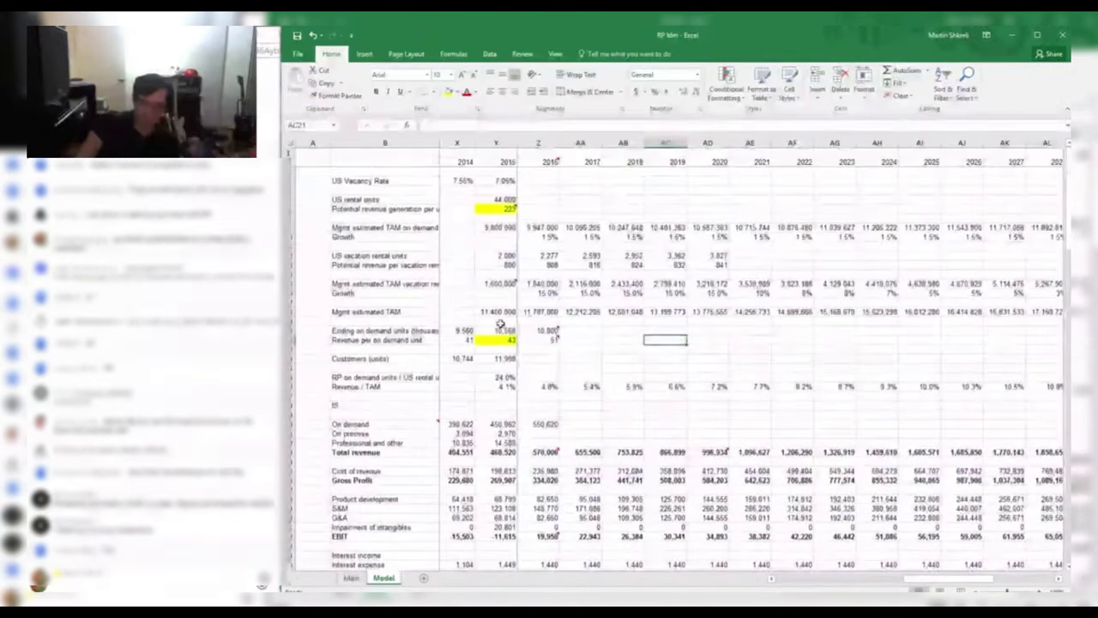
{"action": "left_click", "coordinate": [496, 311]}
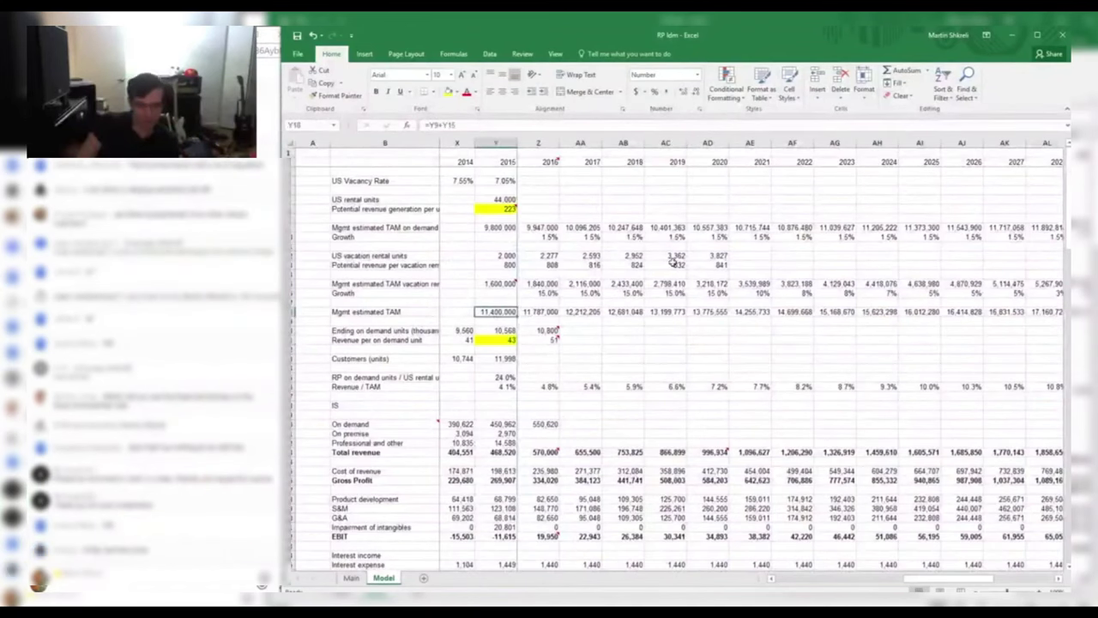
Check the formula behind the 2022 total revenue in AF33 and close it without changes
{"action": "scroll", "coordinate": [737, 279], "scroll_direction": "down", "scroll_amount": 6}
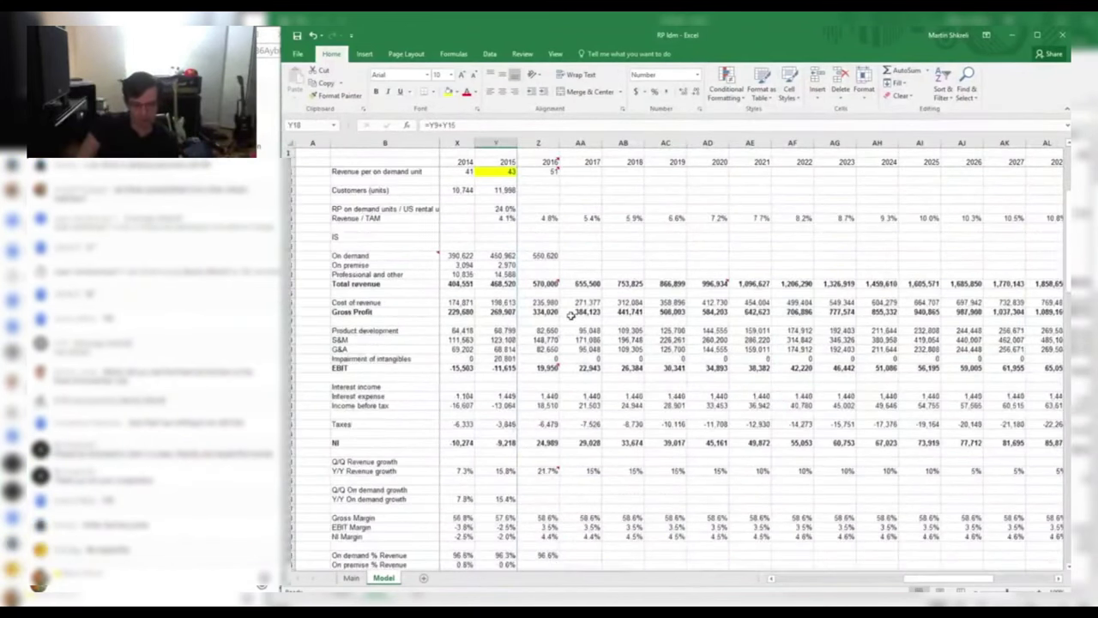
{"action": "double_click", "coordinate": [792, 283]}
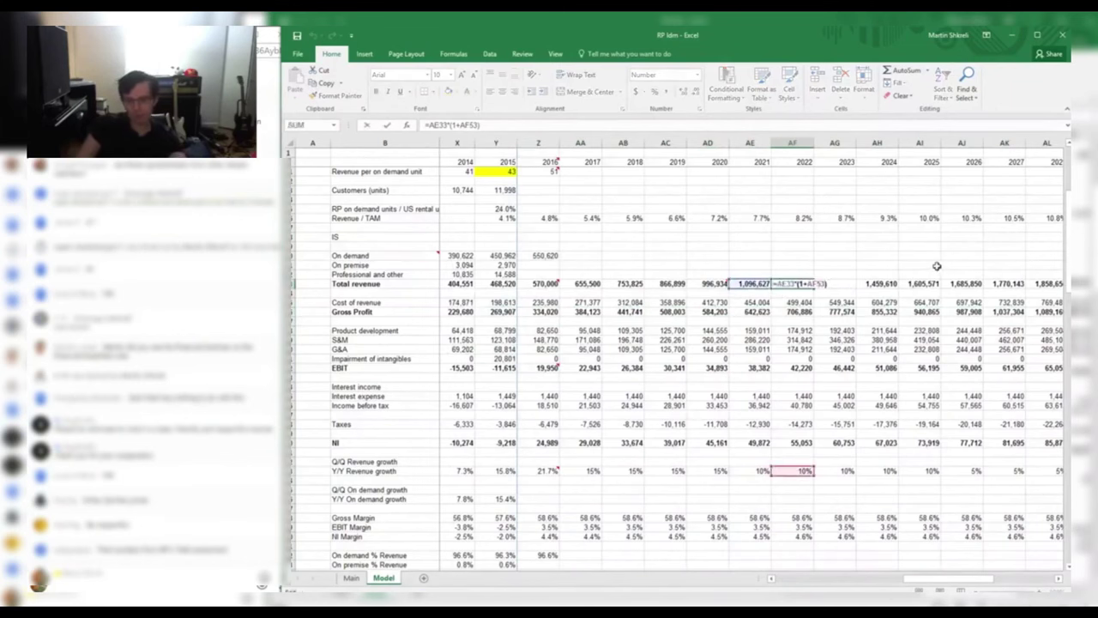
{"action": "left_click", "coordinate": [802, 462]}
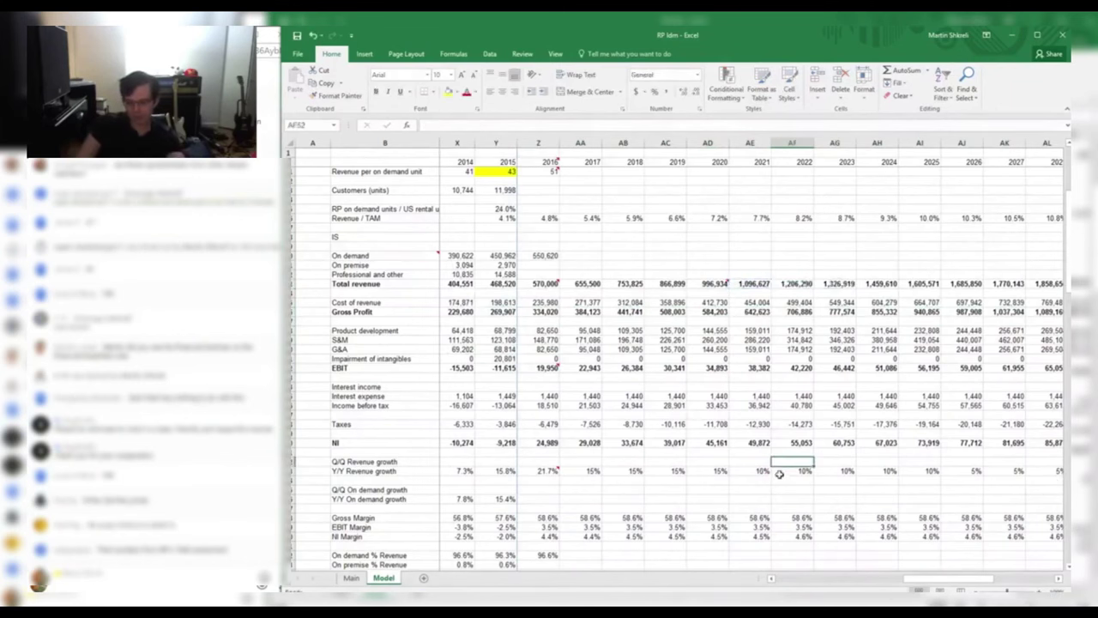
Examine the annual model's revenue growth, income statement and margin rows across the forecast years to 2030
{"action": "left_click_drag", "start_coordinate": [698, 471], "coordinate": [997, 470]}
{"action": "scroll", "coordinate": [997, 463], "scroll_direction": "down", "scroll_amount": 2}
{"action": "left_click_drag", "start_coordinate": [587, 311], "coordinate": [937, 289]}
{"action": "left_click", "coordinate": [938, 305]}
{"action": "left_click", "coordinate": [946, 313]}
{"action": "scroll", "coordinate": [946, 312], "scroll_direction": "down", "scroll_amount": 2}
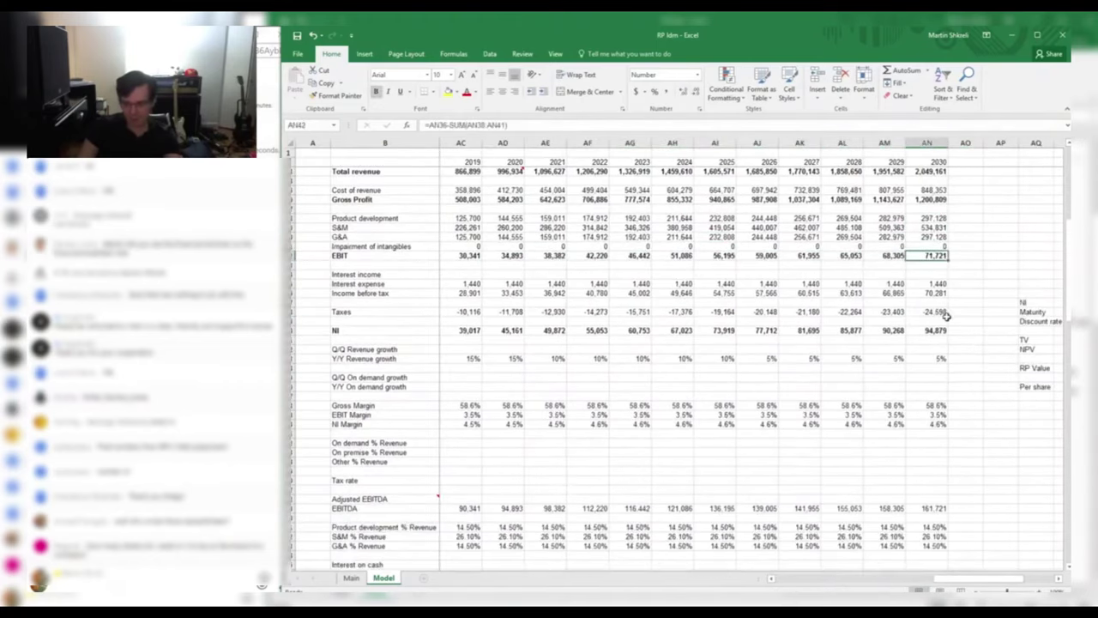
Check the 2030 EBIT margin formula in AN59 and compare the margins back through the historical years
{"action": "left_click", "coordinate": [939, 414]}
{"action": "double_click", "coordinate": [938, 414]}
{"action": "key", "text": "Tab"}
{"action": "key", "text": "Left"}
{"action": "scroll", "coordinate": [947, 406], "scroll_direction": "up", "scroll_amount": 3}
{"action": "key", "text": "Left"}
{"action": "key", "text": "Left"}
{"action": "key", "text": "Left"}
{"action": "key", "text": "Left"}
{"action": "key", "text": "Left"}
{"action": "key", "text": "Left"}
{"action": "key", "text": "Left"}
{"action": "key", "text": "Left"}
{"action": "key", "text": "Left"}
{"action": "key", "text": "Left"}
{"action": "key", "text": "Left"}
{"action": "key", "text": "Left"}
{"action": "key", "text": "Left"}
{"action": "key", "text": "Left"}
{"action": "key", "text": "Left"}
{"action": "key", "text": "Left"}
{"action": "key", "text": "Left"}
{"action": "key", "text": "Left"}
{"action": "key", "text": "Left"}
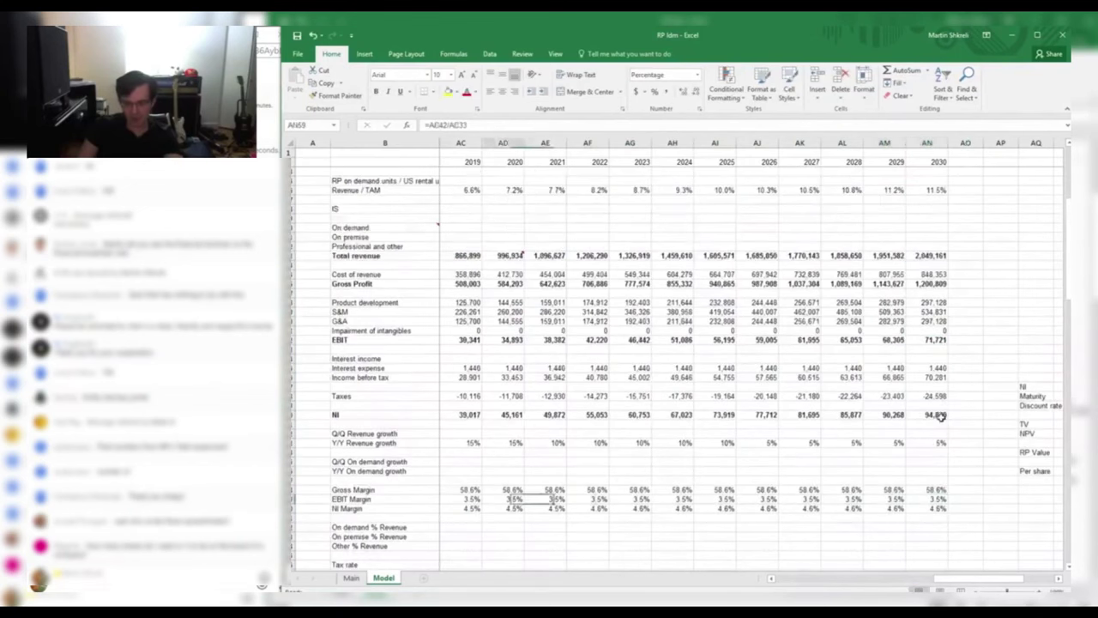
{"action": "key", "text": "Right"}
{"action": "key", "text": "Right"}
{"action": "key", "text": "Right"}
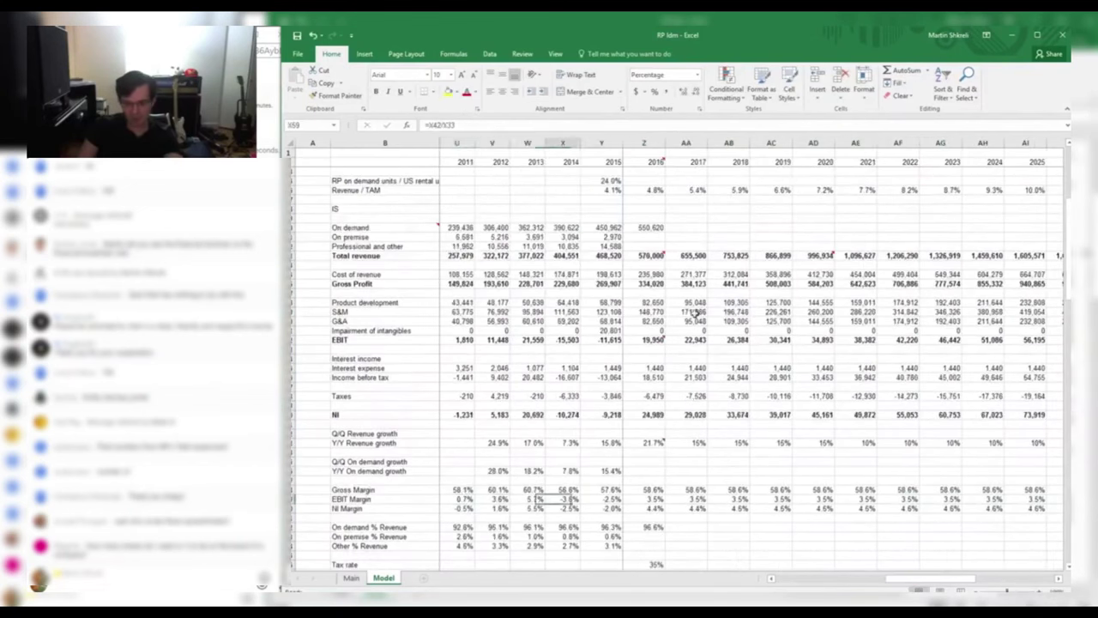
Review the EBIT margin row across the forecast years, from the historical figures through 2030
{"action": "scroll", "coordinate": [696, 313], "scroll_direction": "down", "scroll_amount": 1}
{"action": "key", "text": "ctrl+Right"}
{"action": "key", "text": "shift+Down"}
{"action": "key", "text": "shift+Left"}
{"action": "key", "text": "shift+Left"}
{"action": "key", "text": "shift+Left"}
{"action": "key", "text": "shift+Left"}
{"action": "key", "text": "shift+Left"}
{"action": "key", "text": "shift+Left"}
{"action": "key", "text": "shift+Left"}
{"action": "key", "text": "shift+Left"}
{"action": "key", "text": "shift+Left"}
{"action": "key", "text": "shift+Left"}
{"action": "key", "text": "shift+Left"}
{"action": "key", "text": "shift+Left"}
{"action": "key", "text": "shift+Left"}
{"action": "key", "text": "shift+Left"}
{"action": "mouse_move", "coordinate": [956, 577]}
{"action": "left_mouse_down"}
{"action": "mouse_move", "coordinate": [982, 571]}
{"action": "mouse_move", "coordinate": [949, 565]}
{"action": "mouse_move", "coordinate": [952, 557]}
{"action": "left_mouse_up"}
Switch to the RP workbook's Viewers sheet and enter the comment "Do you even margin expand, bro?" in C5
{"action": "key", "text": "alt+Tab"}
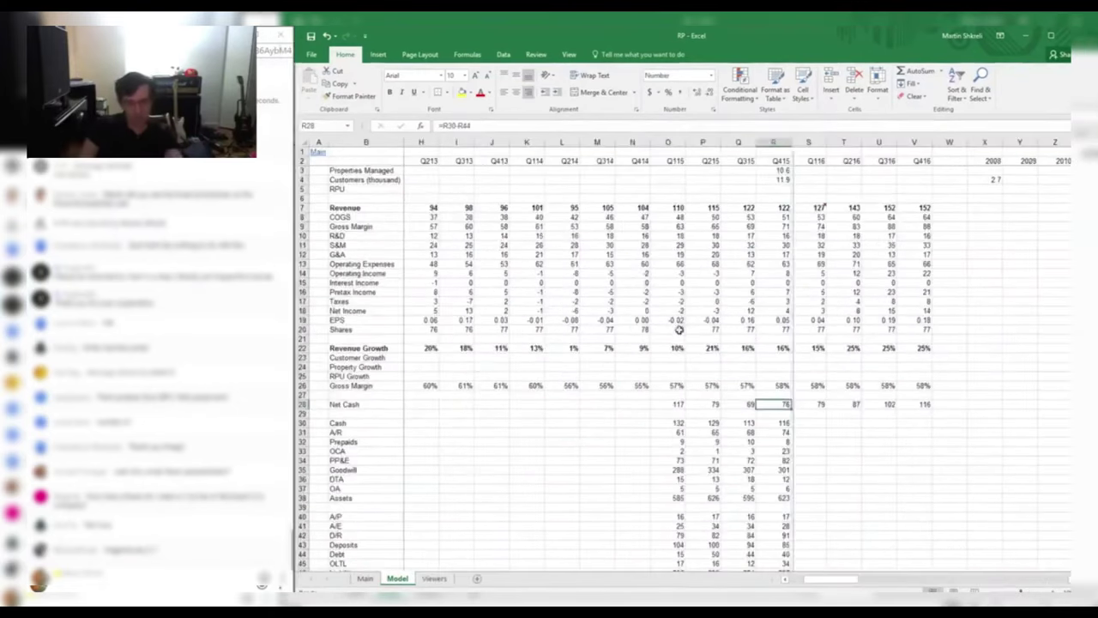
{"action": "key", "text": "alt+Tab"}
{"action": "key", "text": "alt+Tab"}
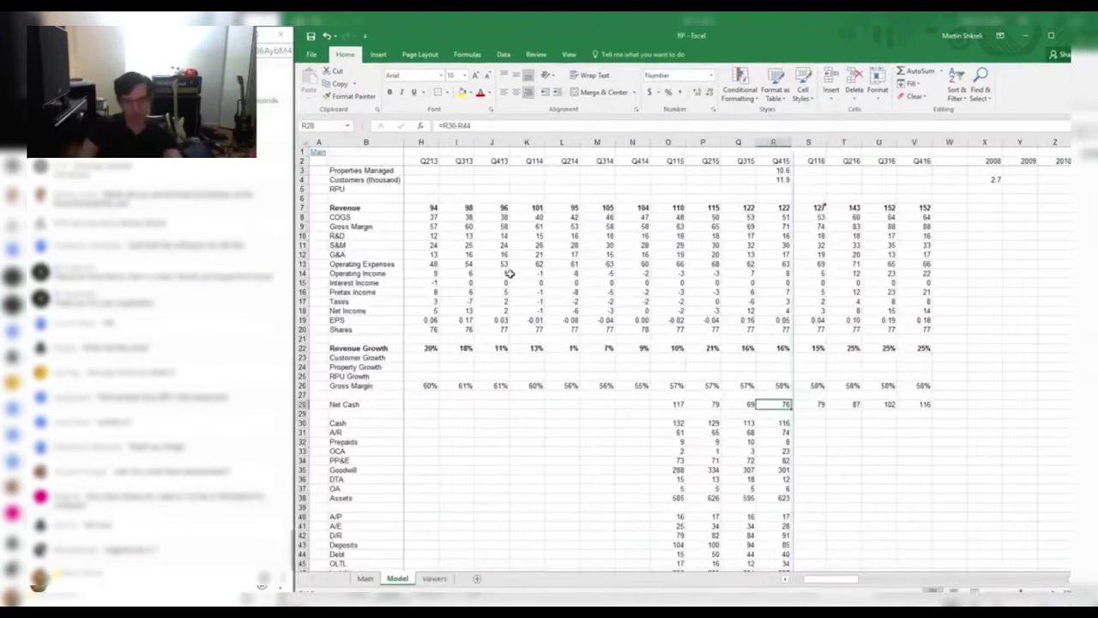
{"action": "left_click", "coordinate": [433, 578]}
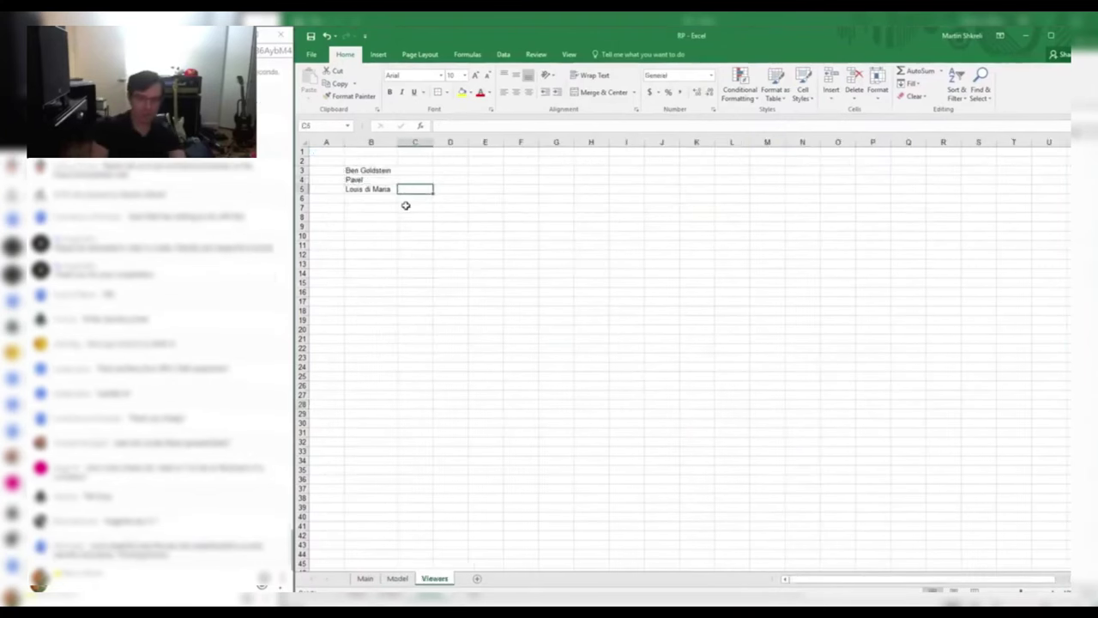
{"action": "type", "text": "Do you even margin s"}
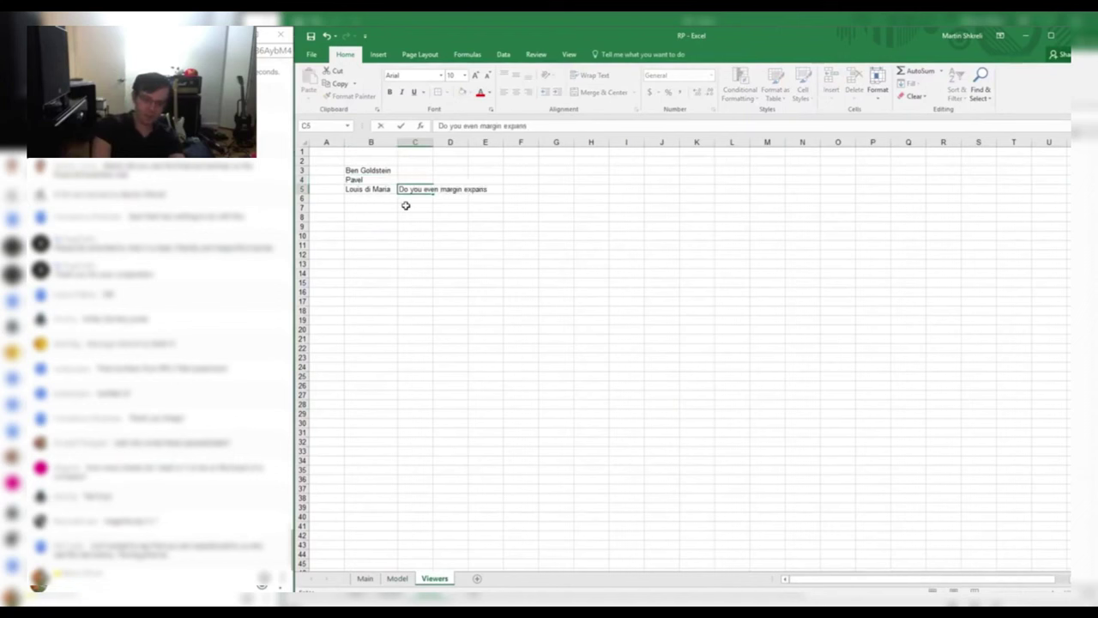
{"action": "type", "text": "xpand, bro?"}
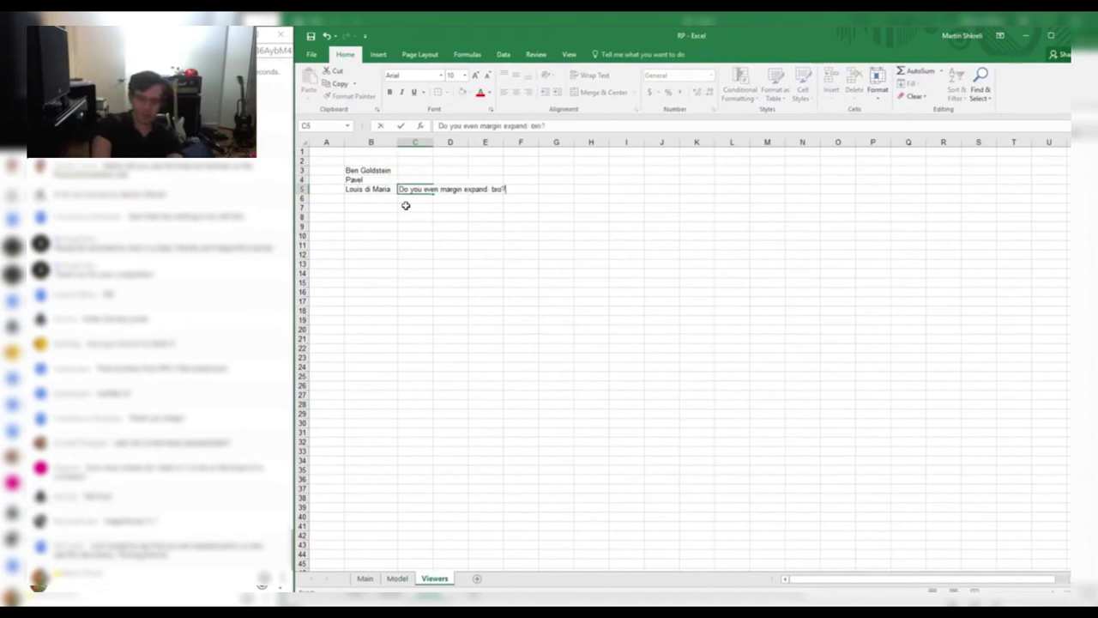
{"action": "key", "text": "Return"}
Move the margin comment from C5 to D5 and enter D in C5
{"action": "key", "text": "Up"}
{"action": "key", "text": "ctrl+x"}
{"action": "key", "text": "Right"}
{"action": "key", "text": "ctrl+v"}
{"action": "key", "text": "Left"}
{"action": "type", "text": "D"}
Return to the RP ldm workbook and trace the Model sheet from the 2030 EBIT margin back to 2017 total revenue in AA33
{"action": "key", "text": "alt+Tab"}
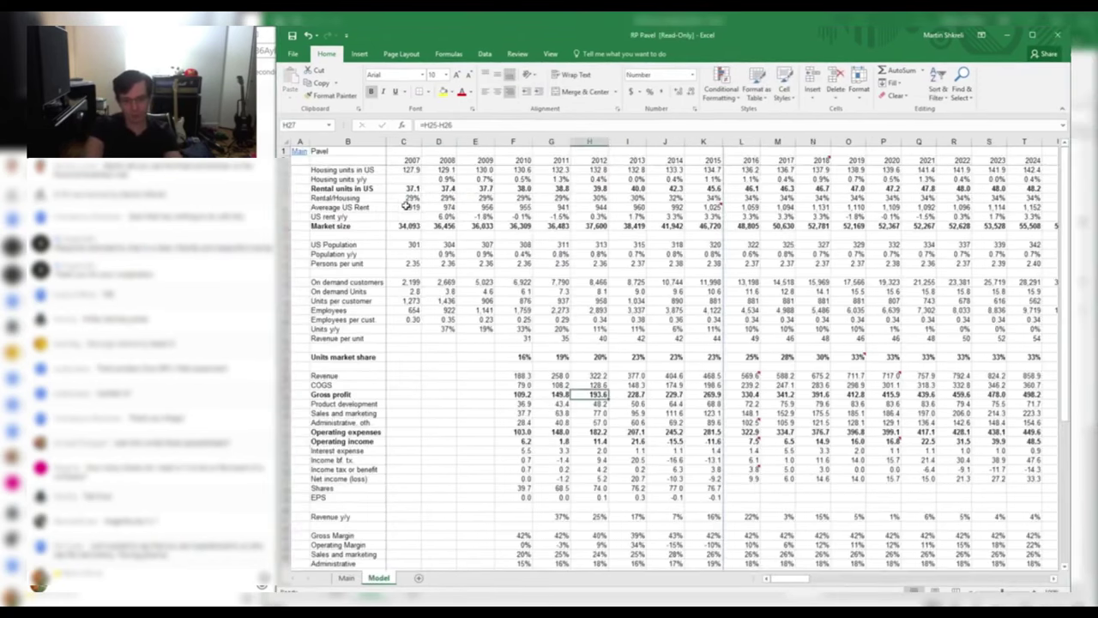
{"action": "key", "text": "alt+Tab"}
{"action": "key", "text": "alt+Tab"}
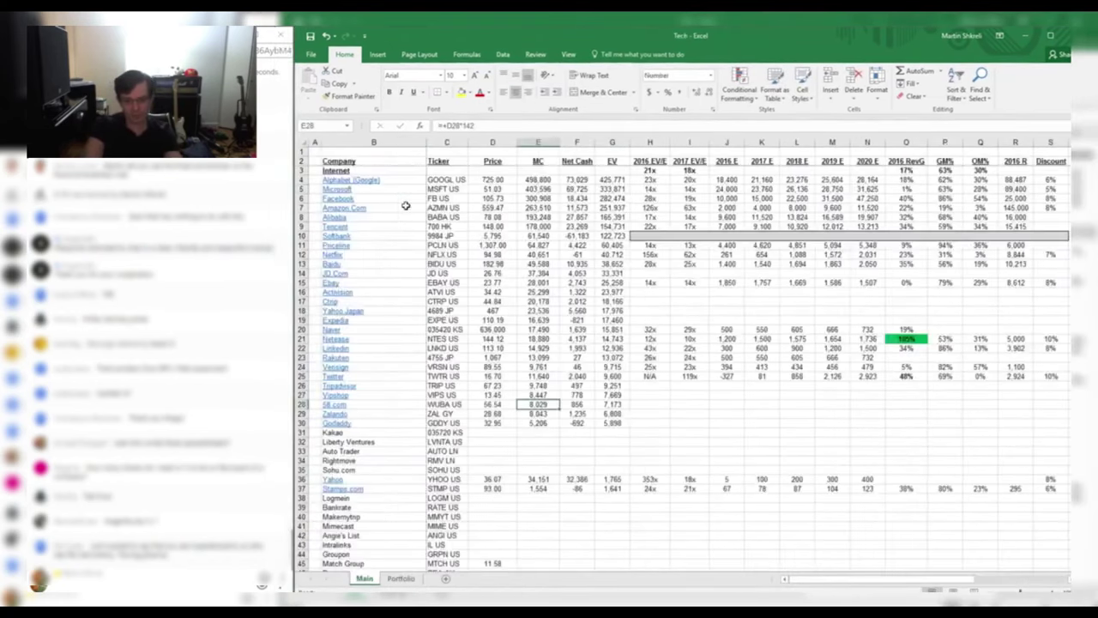
{"action": "key", "text": "alt+Tab"}
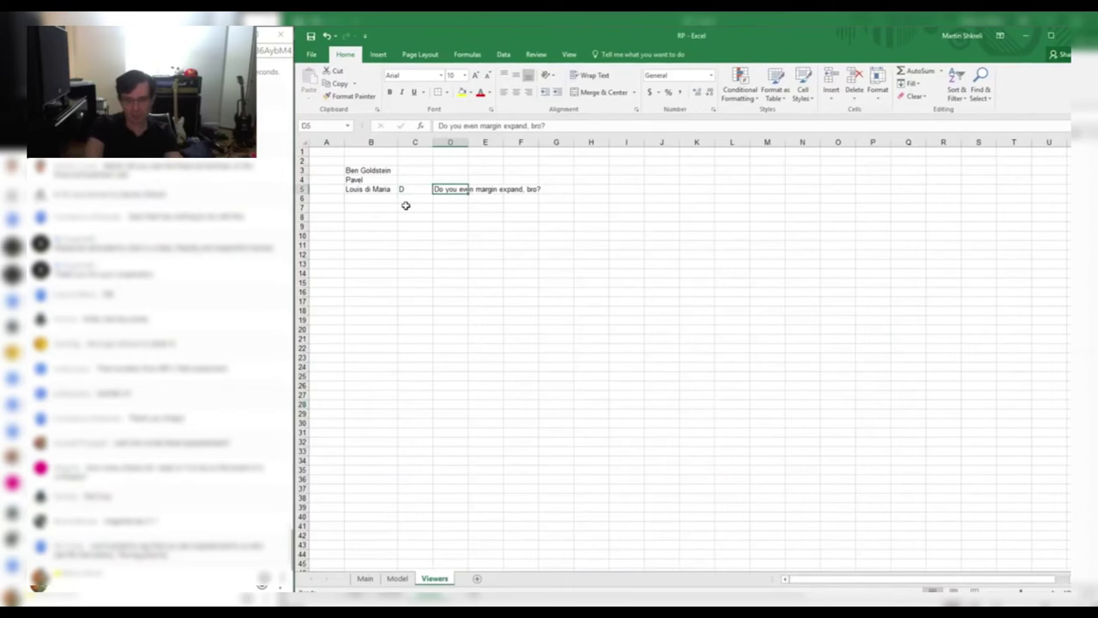
{"action": "key", "text": "alt+Tab"}
{"action": "key", "text": "Up"}
{"action": "key", "text": "Up"}
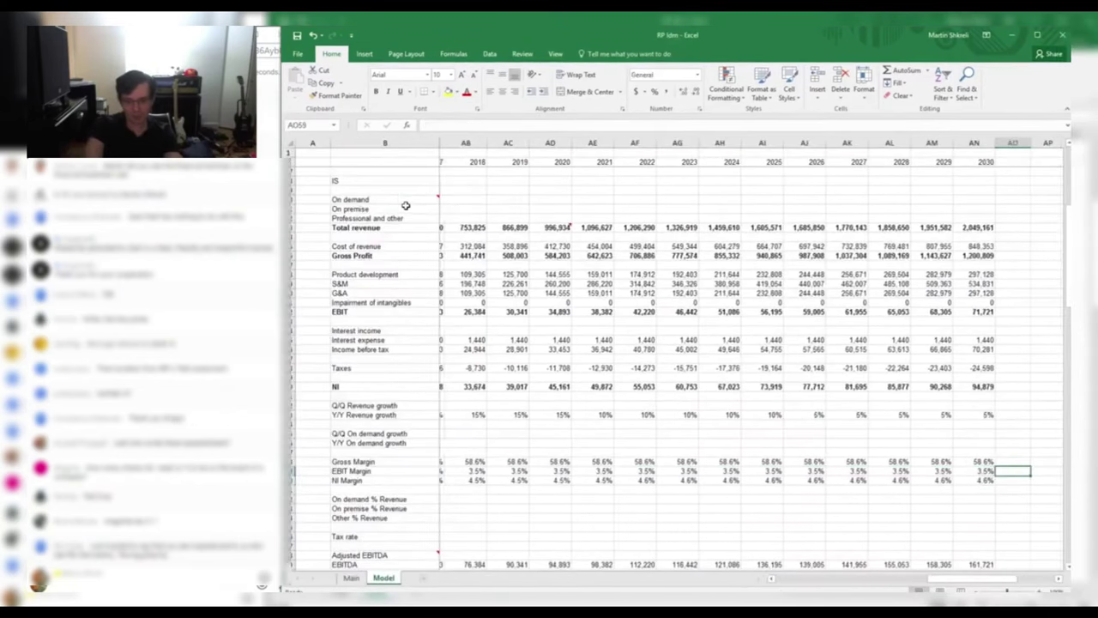
{"action": "key", "text": "ctrl+Up"}
{"action": "key", "text": "Up"}
{"action": "key", "text": "Up"}
{"action": "key", "text": "Up"}
{"action": "key", "text": "Up"}
{"action": "key", "text": "Up"}
{"action": "key", "text": "Up"}
{"action": "key", "text": "Up"}
{"action": "key", "text": "Up"}
{"action": "key", "text": "Up"}
{"action": "key", "text": "Up"}
{"action": "key", "text": "Up"}
{"action": "key", "text": "Up"}
{"action": "key", "text": "Up"}
{"action": "key", "text": "Up"}
{"action": "key", "text": "Up"}
{"action": "key", "text": "Up"}
{"action": "key", "text": "Up"}
{"action": "key", "text": "Up"}
{"action": "key", "text": "Up"}
{"action": "key", "text": "Up"}
{"action": "key", "text": "Left"}
{"action": "key", "text": "Left"}
{"action": "key", "text": "Left"}
{"action": "key", "text": "Left"}
{"action": "key", "text": "Left"}
{"action": "key", "text": "Left"}
{"action": "key", "text": "Left"}
{"action": "key", "text": "Left"}
{"action": "key", "text": "Left"}
{"action": "key", "text": "Left"}
{"action": "key", "text": "Left"}
{"action": "key", "text": "Left"}
{"action": "key", "text": "Left"}
{"action": "key", "text": "Left"}
{"action": "key", "text": "Right"}
Look at the latest chat messages, and examine the margin, EBITDA and expense ratio rows of the RP ldm model
{"action": "left_click", "coordinate": [271, 556]}
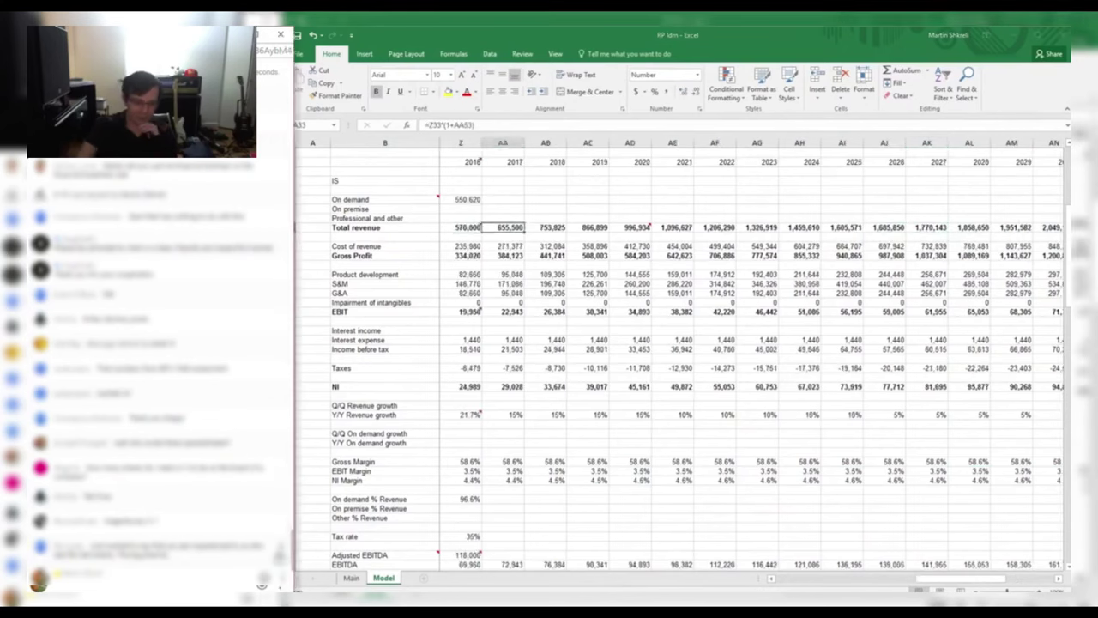
{"action": "left_click", "coordinate": [265, 558]}
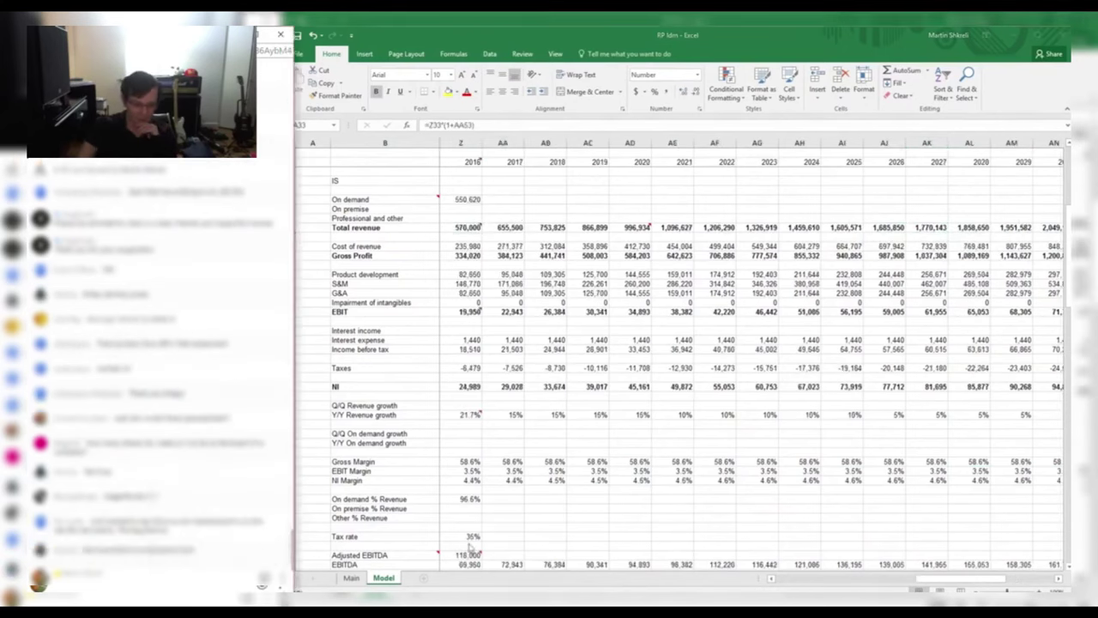
{"action": "left_click", "coordinate": [728, 490]}
{"action": "scroll", "coordinate": [802, 405], "scroll_direction": "down", "scroll_amount": 4}
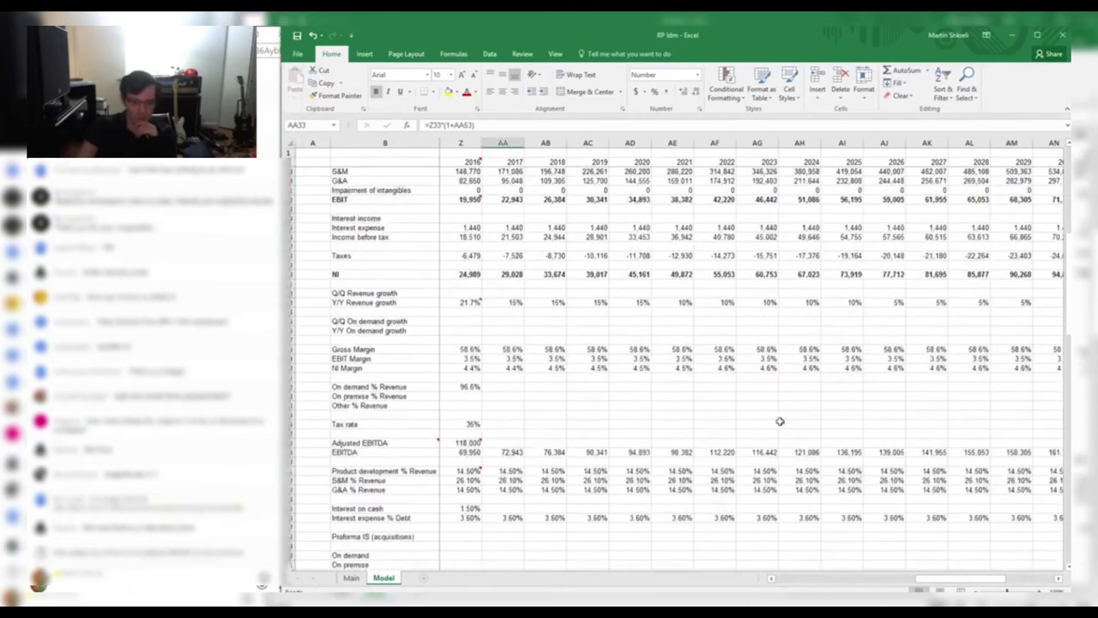
{"action": "left_click", "coordinate": [518, 444]}
{"action": "scroll", "coordinate": [515, 450], "scroll_direction": "down", "scroll_amount": 4}
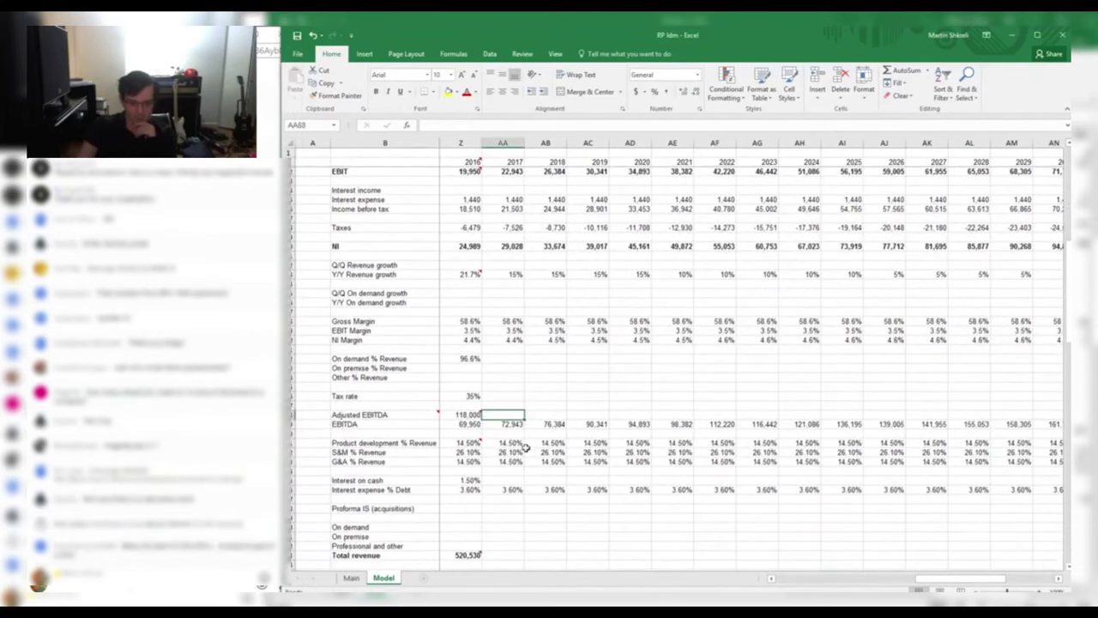
Check the NPV formula in AS52 of the valuation block and close it without changes
{"action": "left_click_drag", "start_coordinate": [510, 443], "coordinate": [987, 376]}
{"action": "scroll", "coordinate": [1011, 355], "scroll_direction": "up", "scroll_amount": 5}
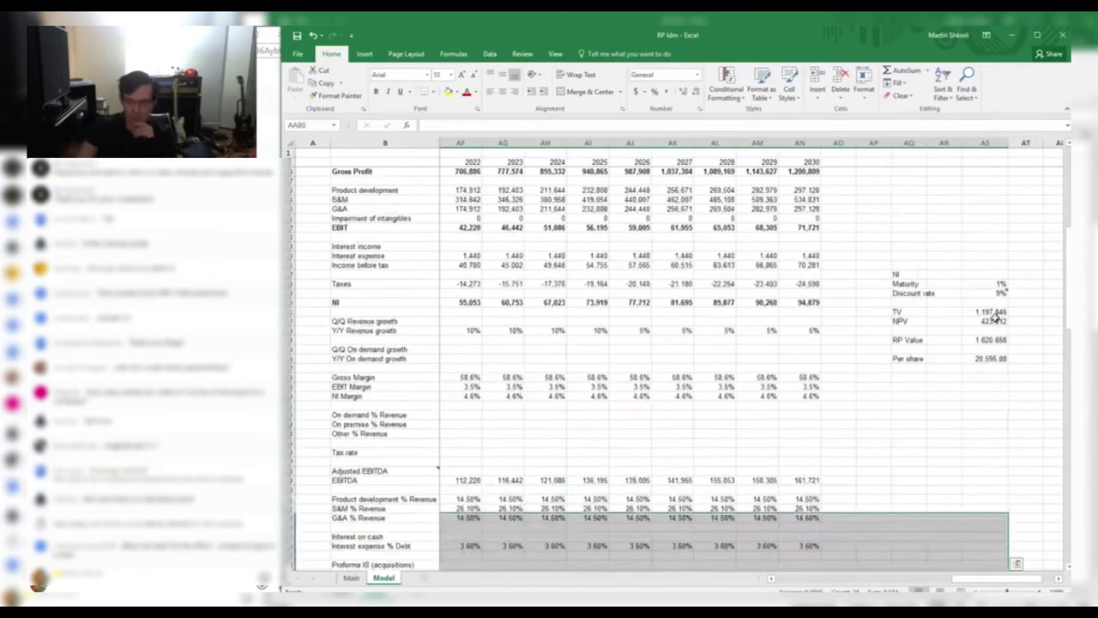
{"action": "double_click", "coordinate": [988, 320]}
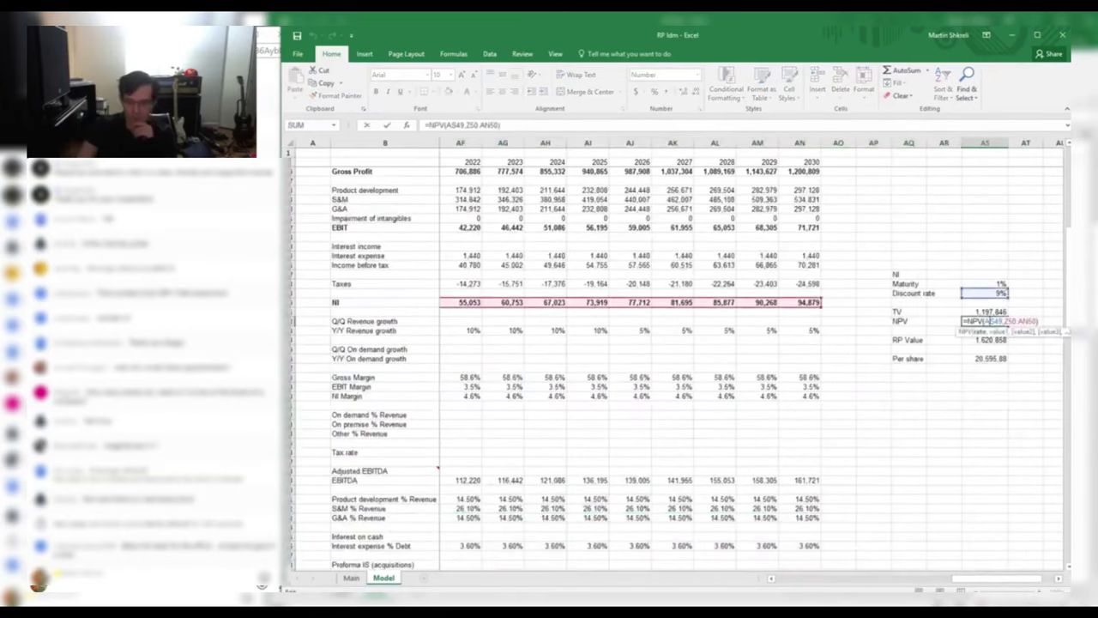
{"action": "left_click_drag", "start_coordinate": [998, 580], "coordinate": [1040, 588]}
{"action": "key", "text": "Tab"}
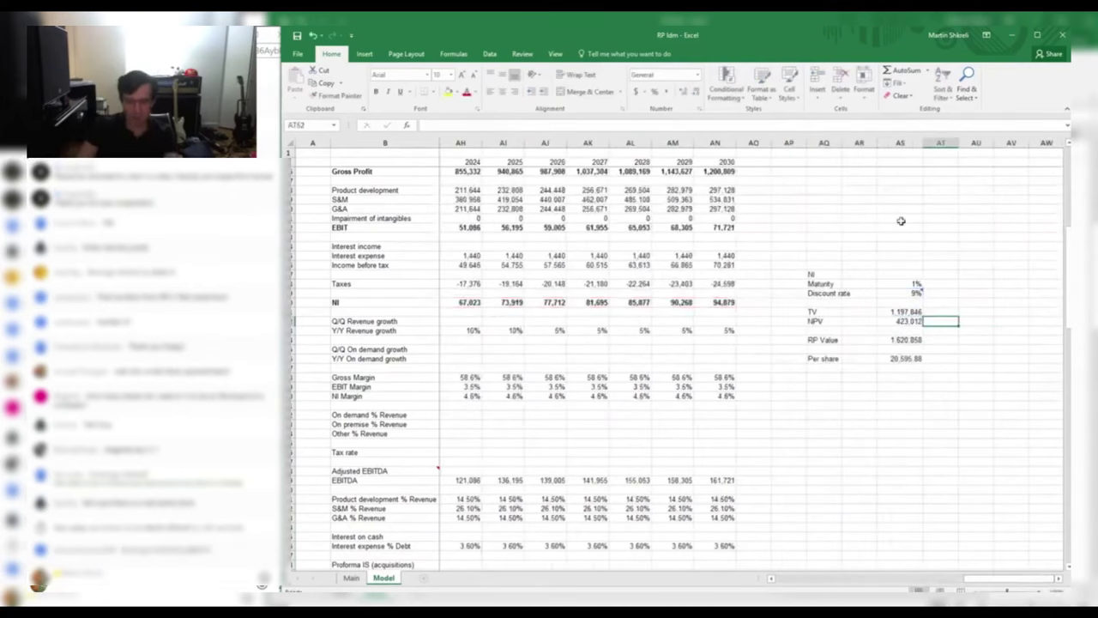
Select the 2030 column in RP ldm, and append "What happens in 2030? Aliens?" to the comment in D5 of RP's Viewers sheet
{"action": "left_click", "coordinate": [729, 151]}
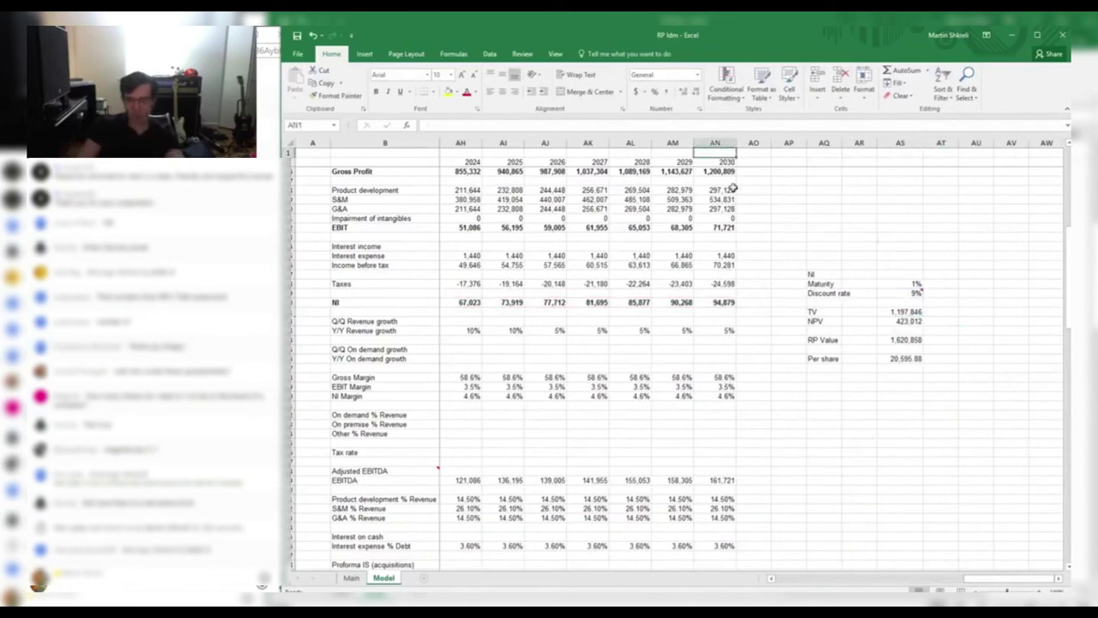
{"action": "left_click", "coordinate": [725, 139]}
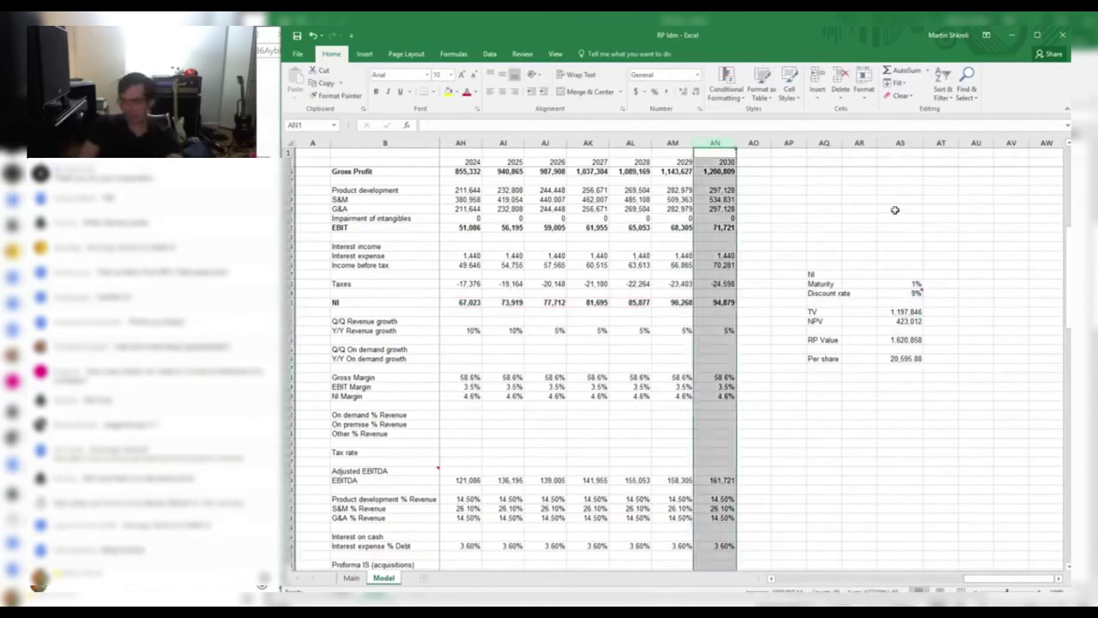
{"action": "key", "text": "alt+Tab"}
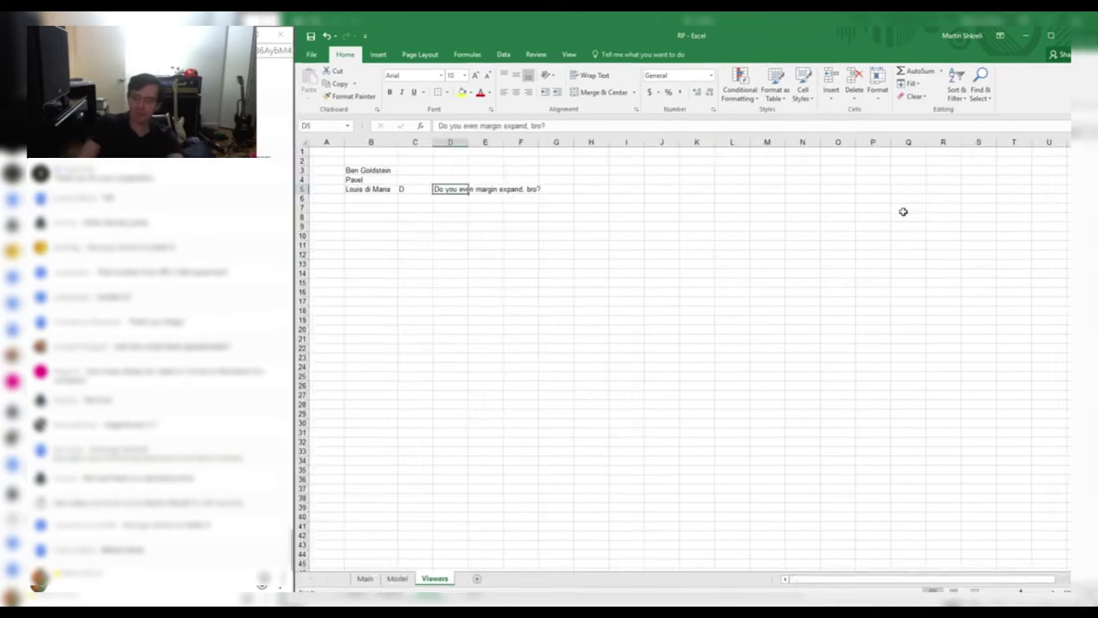
{"action": "type", "text": "What hapep"}
{"action": "type", "text": "ns in 2030? Aliens?"}
{"action": "key", "text": "Return"}
{"action": "key", "text": "alt+Tab"}
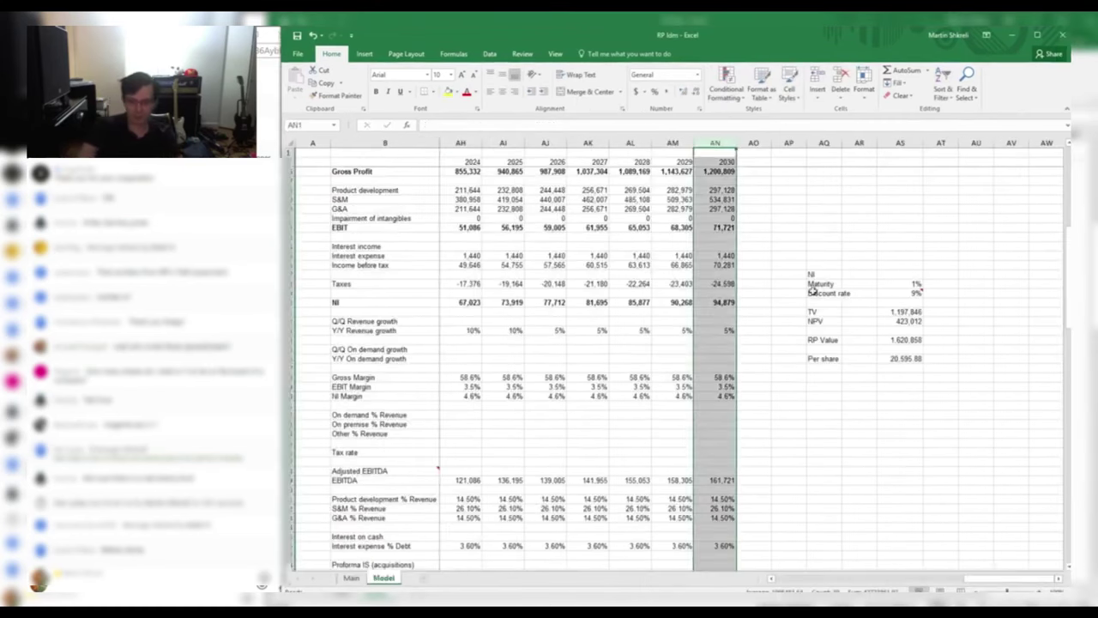
Examine the 2030 column of the RP ldm model, from the management TAM estimates down to the income statement
{"action": "scroll", "coordinate": [781, 353], "scroll_direction": "up", "scroll_amount": 11}
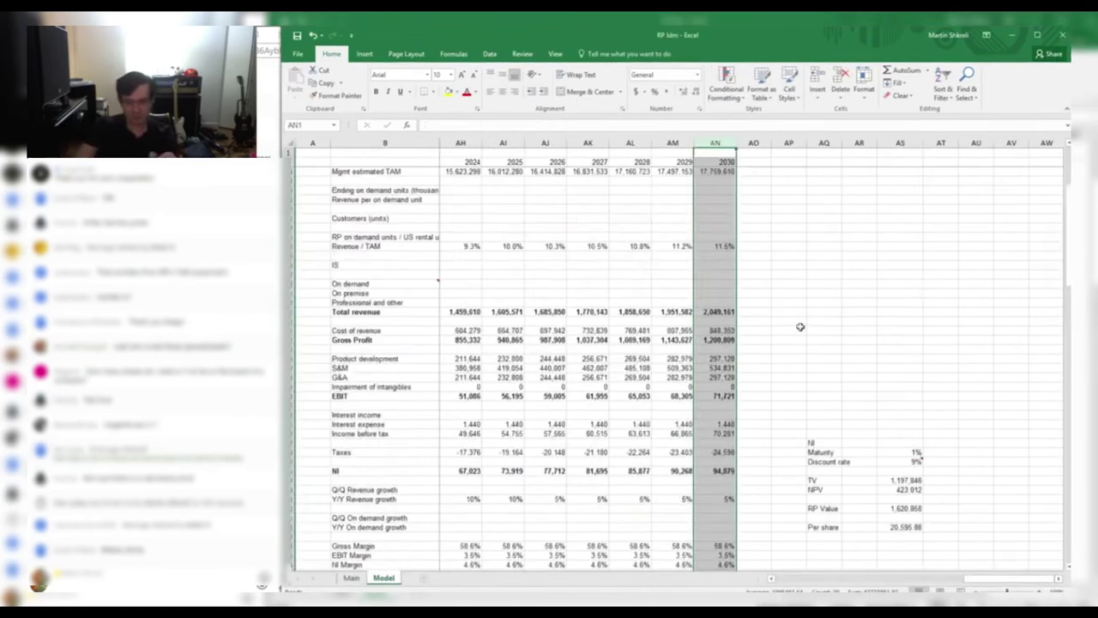
{"action": "left_click", "coordinate": [725, 157]}
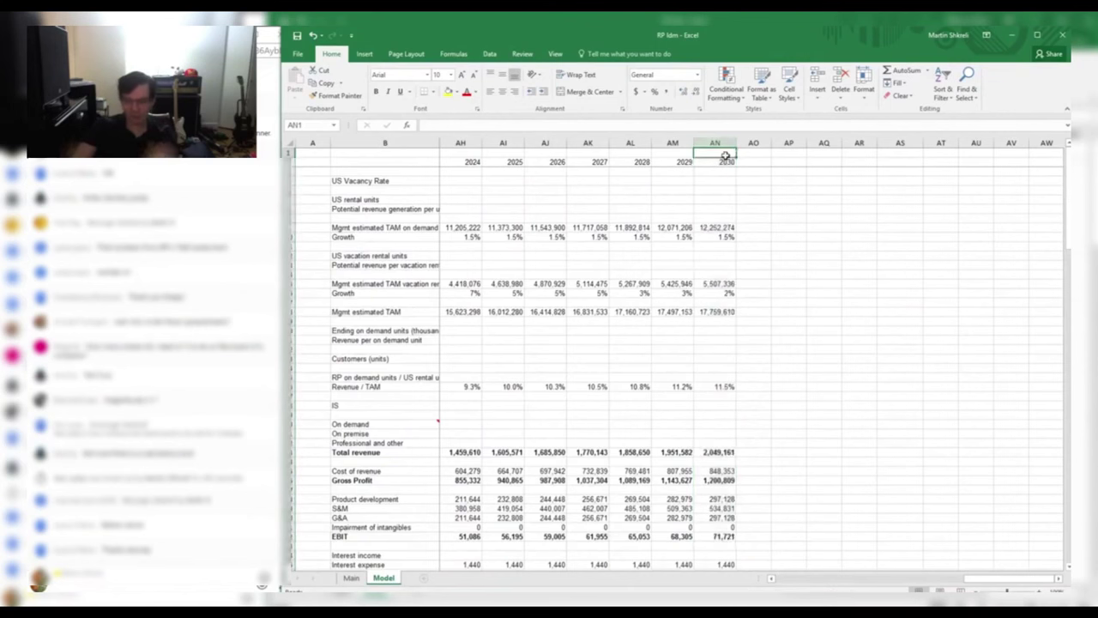
{"action": "left_click_drag", "start_coordinate": [726, 156], "coordinate": [833, 289]}
{"action": "left_click", "coordinate": [712, 218]}
{"action": "scroll", "coordinate": [711, 436], "scroll_direction": "down", "scroll_amount": 8}
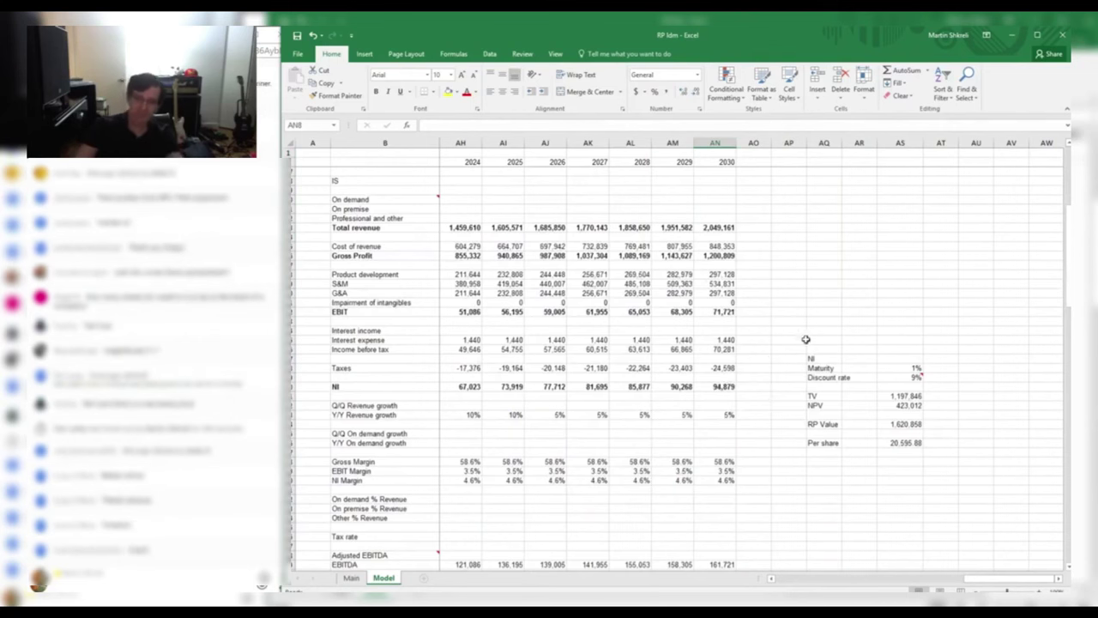
Check the formulas behind the 2030 taxes in AN48 and NI in AN50, leaving both unchanged
{"action": "double_click", "coordinate": [725, 367]}
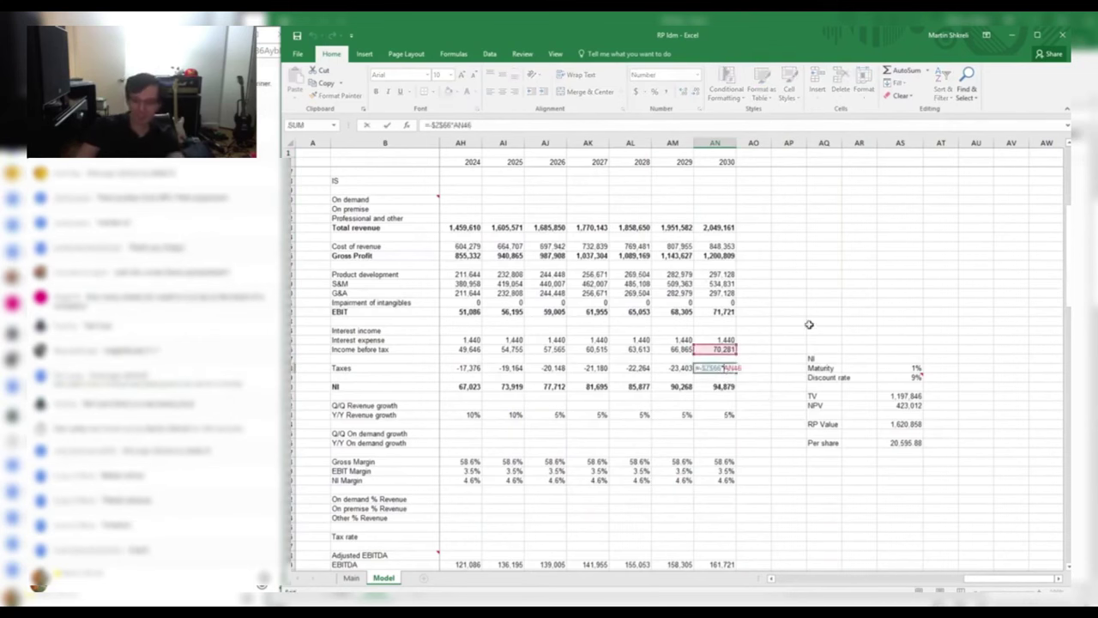
{"action": "scroll", "coordinate": [809, 323], "scroll_direction": "down", "scroll_amount": 5}
{"action": "scroll", "coordinate": [808, 326], "scroll_direction": "up", "scroll_amount": 4}
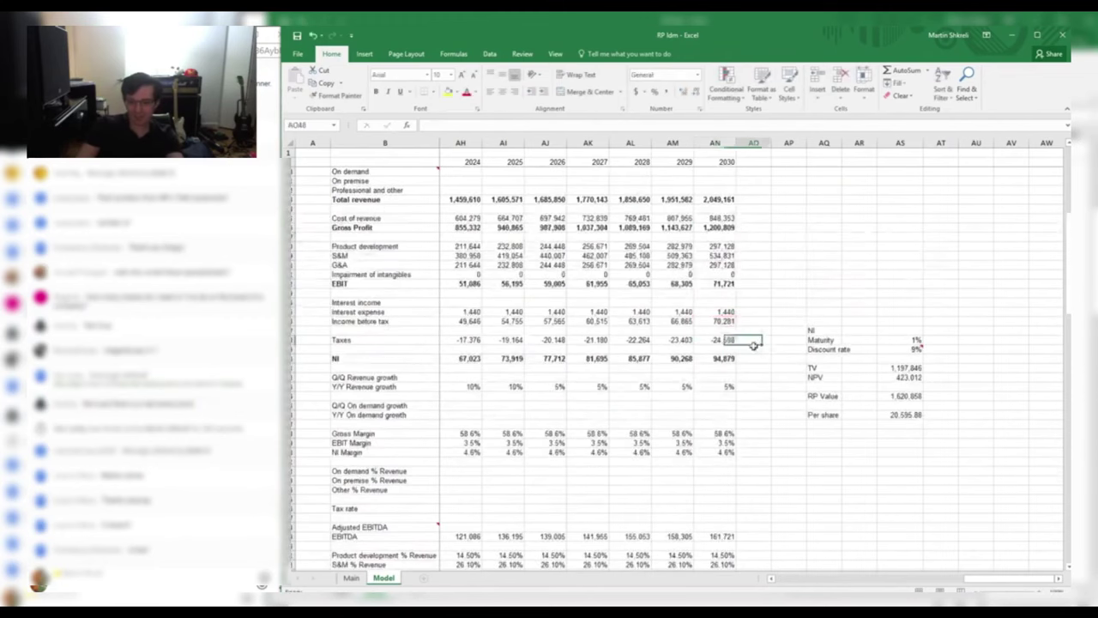
{"action": "key", "text": "Escape"}
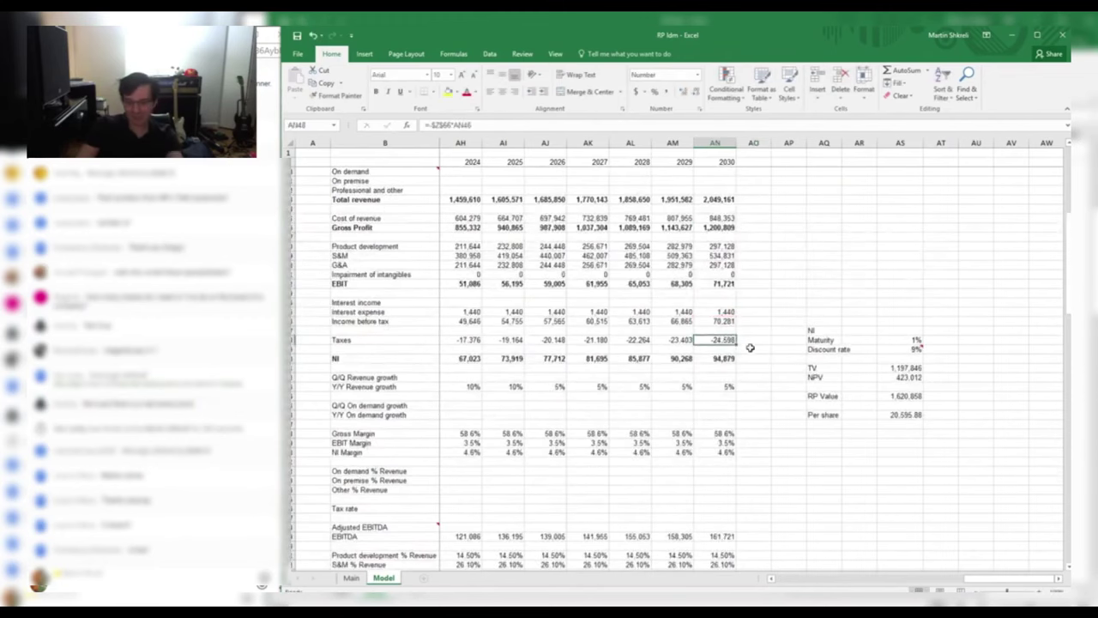
{"action": "left_click", "coordinate": [715, 331]}
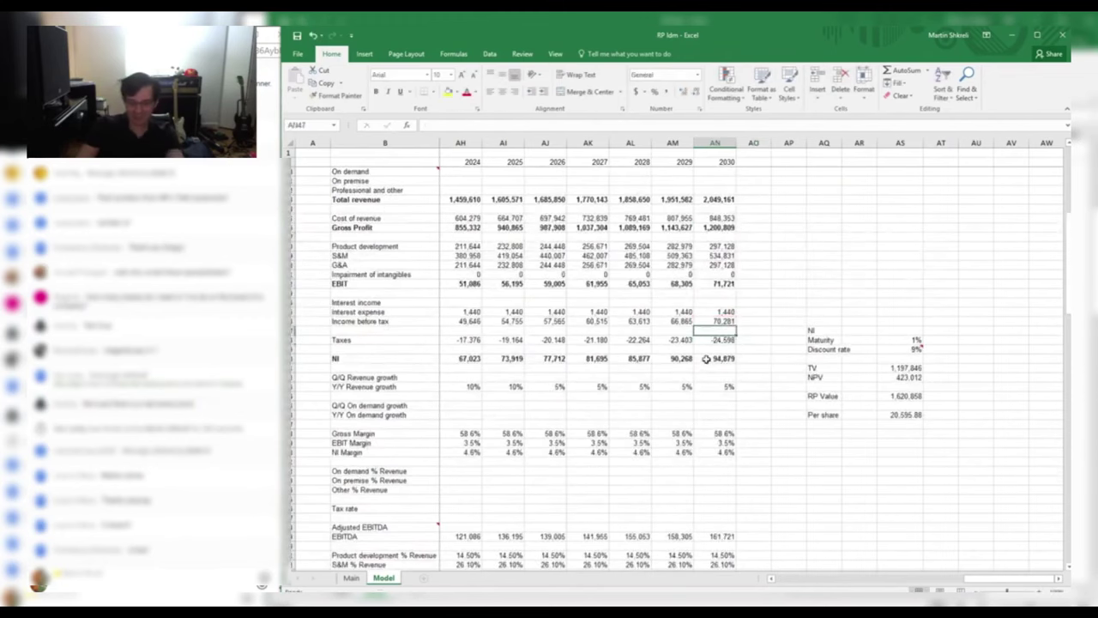
{"action": "double_click", "coordinate": [706, 359]}
{"action": "key", "text": "Tab"}
Append "Negative taxes? Cool!" to the comment in D5 of the RP workbook's Viewers sheet
{"action": "key", "text": "alt+Tab"}
{"action": "key", "text": "Up"}
{"action": "key", "text": "F2"}
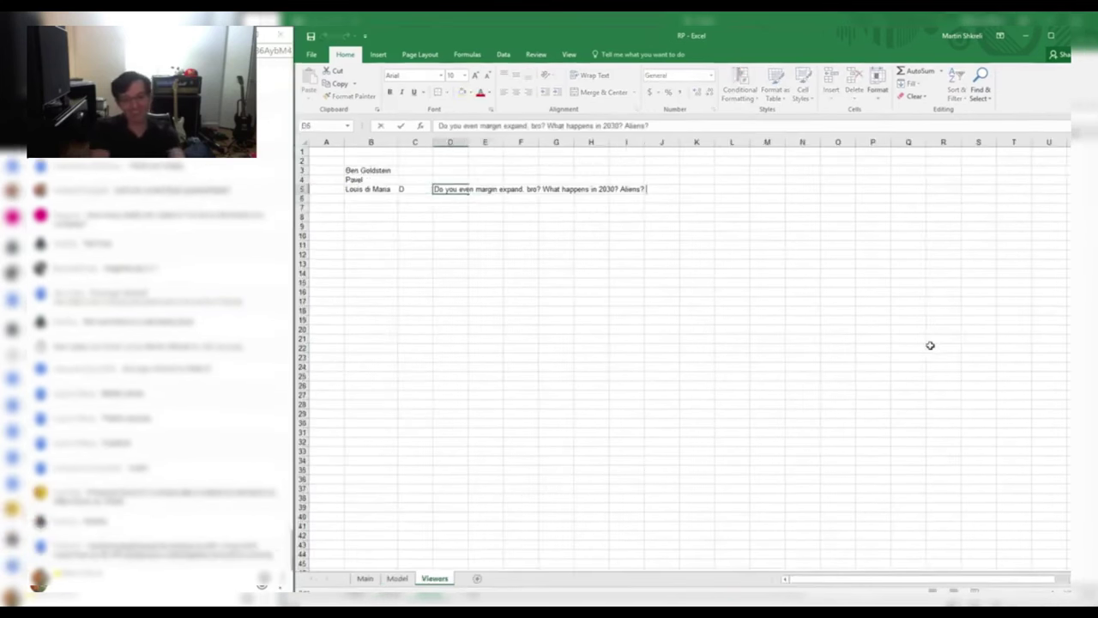
{"action": "type", "text": "Negative taxes? C"}
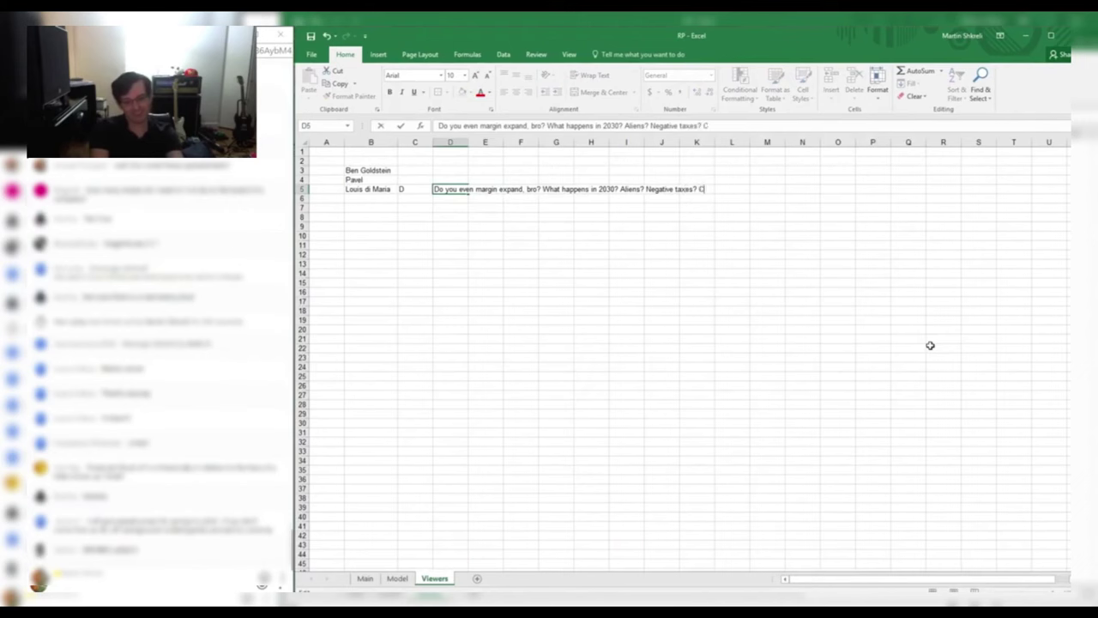
{"action": "type", "text": "ool!"}
{"action": "key", "text": "Return"}
{"action": "key", "text": "Up"}
{"action": "key", "text": "Up"}
Return to the RP ldm workbook, look over its 2030 results and valuation block, and close the workbook without saving
{"action": "key", "text": "alt+Tab"}
{"action": "scroll", "coordinate": [967, 367], "scroll_direction": "down", "scroll_amount": 5}
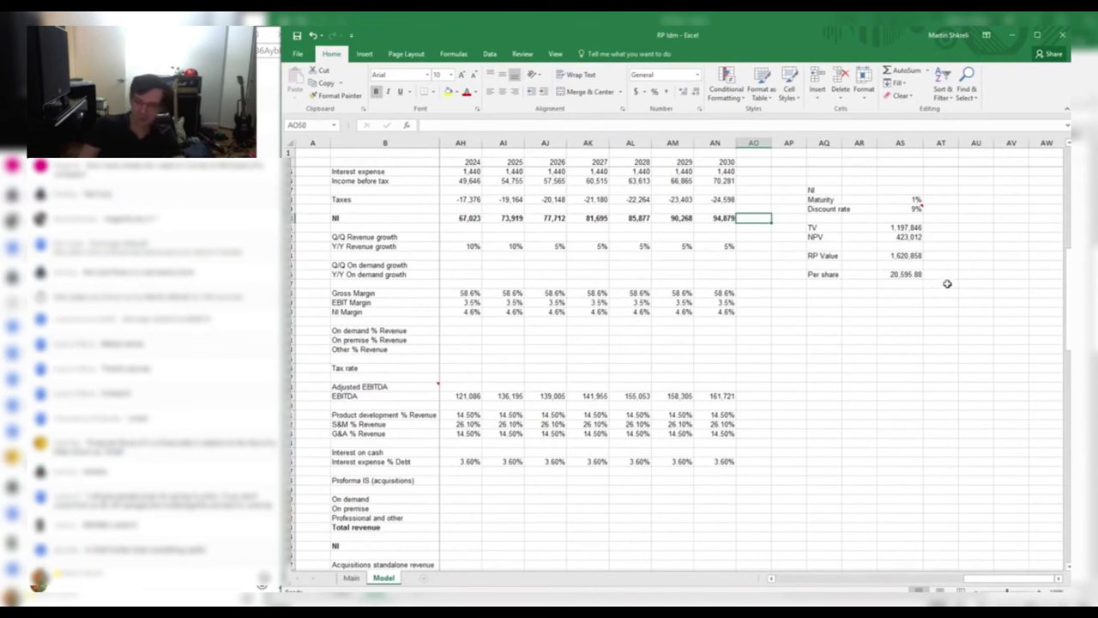
{"action": "scroll", "coordinate": [779, 271], "scroll_direction": "up", "scroll_amount": 4}
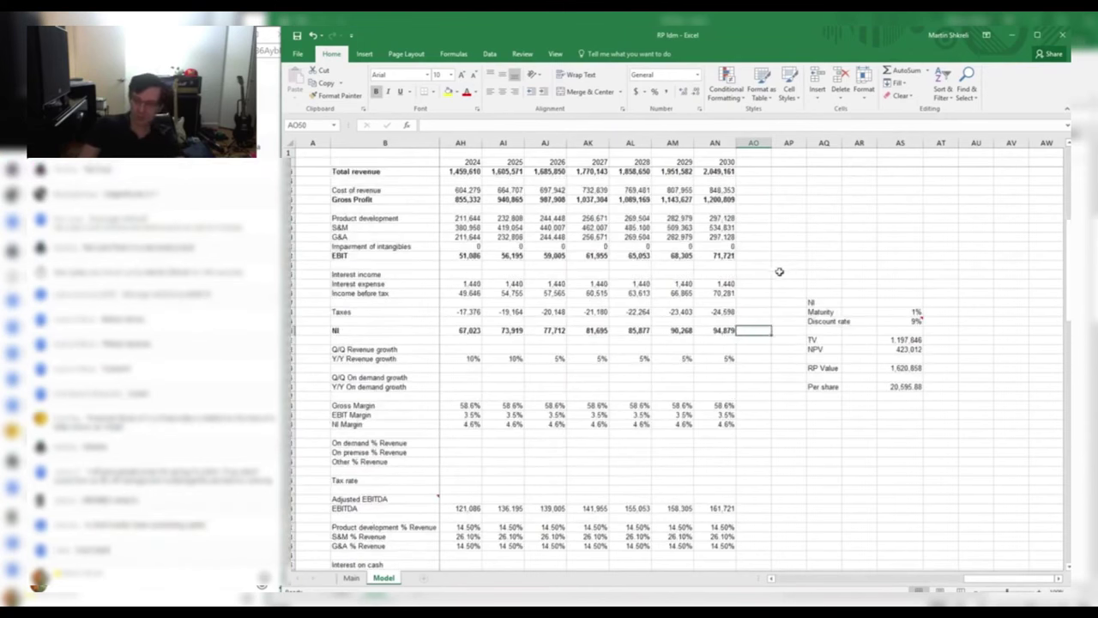
{"action": "left_click", "coordinate": [723, 284]}
{"action": "key", "text": "alt+f"}
{"action": "key", "text": "c"}
{"action": "key", "text": "n"}
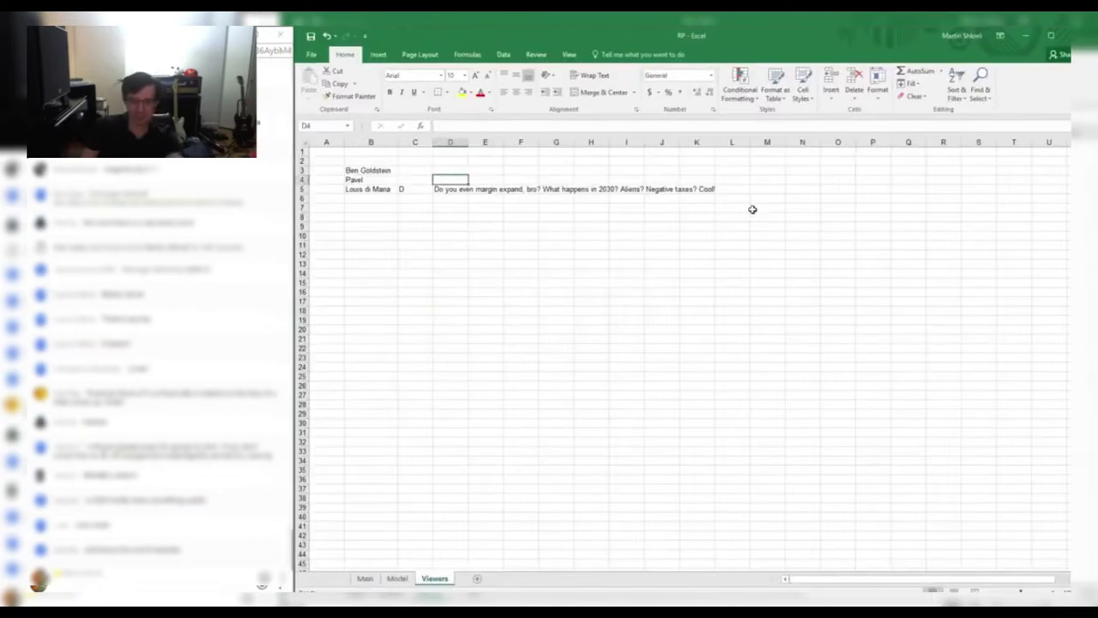
Append "Circular references?" to the comment in D5 of the Viewers sheet
{"action": "key", "text": "Down"}
{"action": "key", "text": "F2"}
{"action": "type", "text": "Circul"}
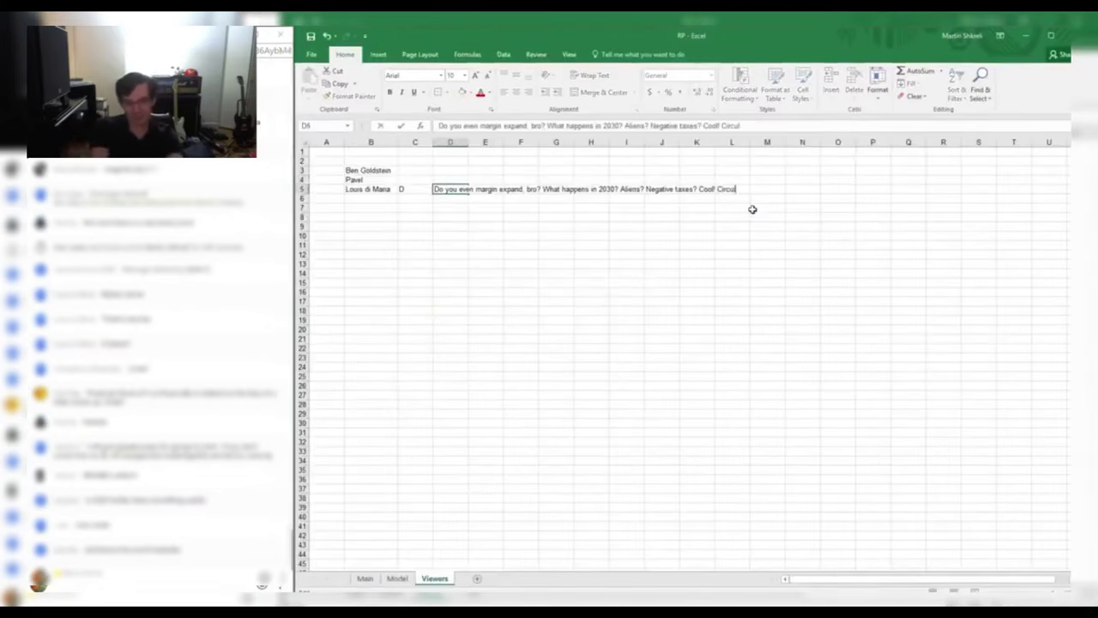
{"action": "type", "text": "ar references?"}
{"action": "key", "text": "Return"}
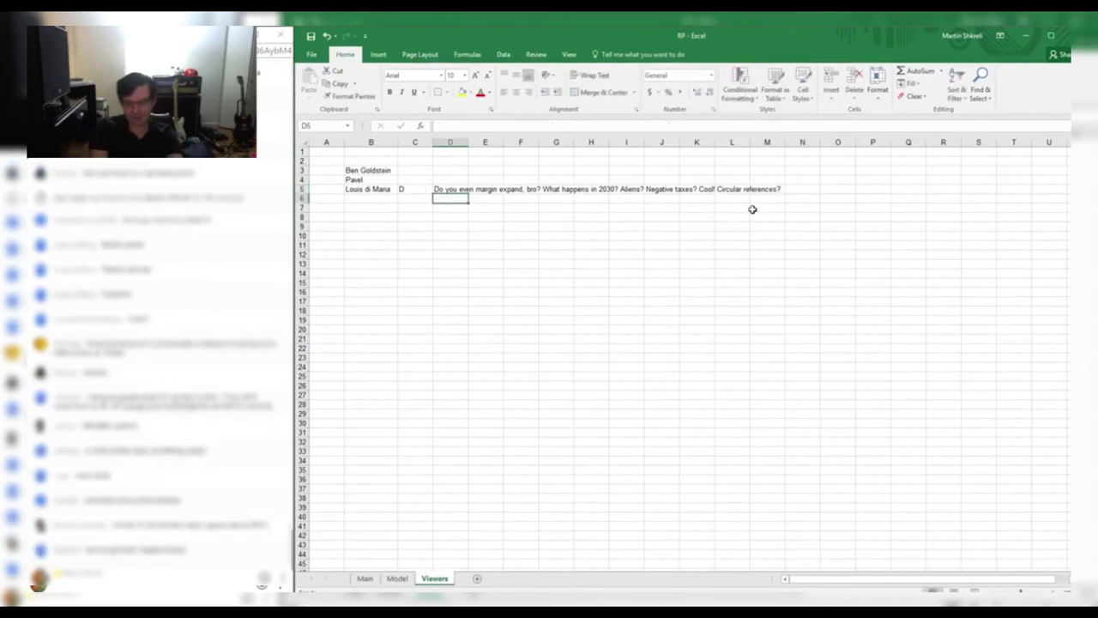
{"action": "key", "text": "Up"}
{"action": "key", "text": "Up"}
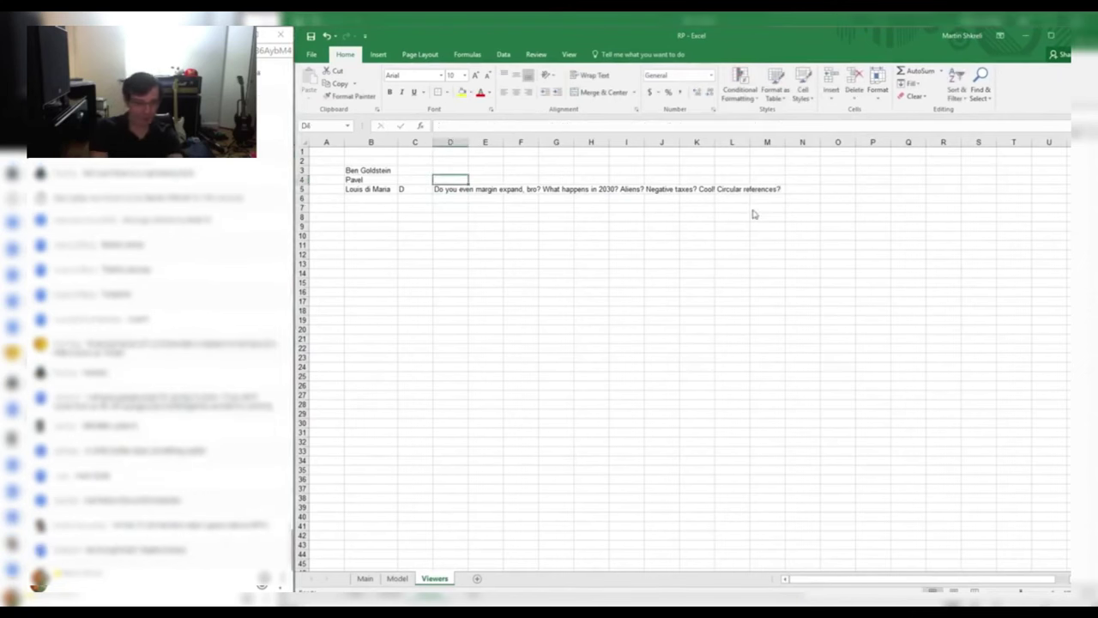
Switch to the read-only RP workbook of the viewer listed in row 4 and examine its Main sheet's company summary, capitalization figures and green note
{"action": "key", "text": "alt+Tab"}
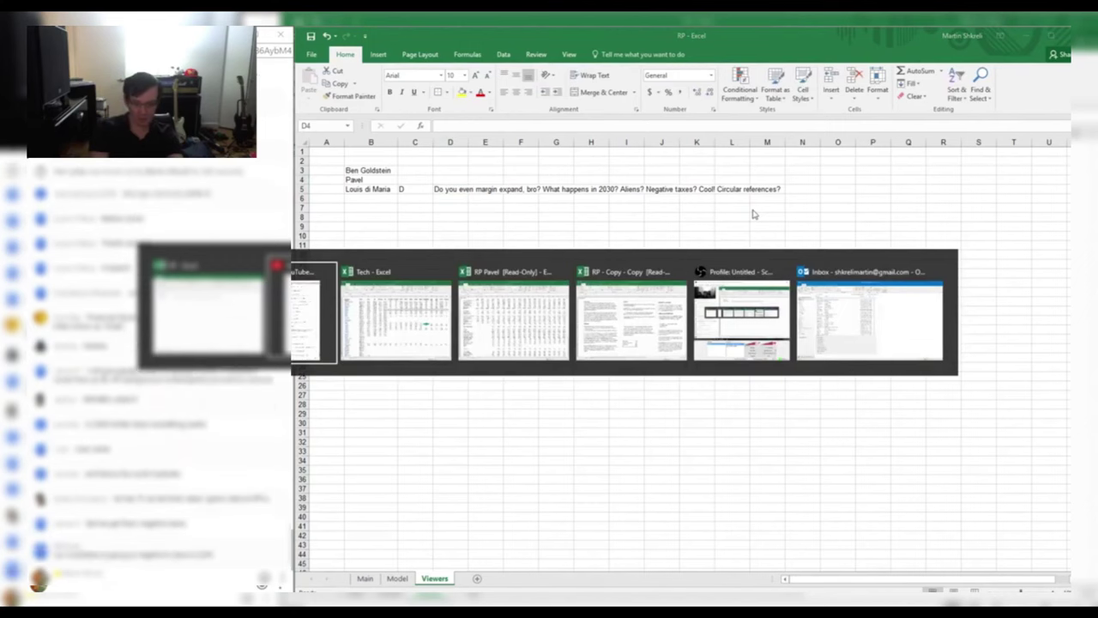
{"action": "key", "text": "alt+Tab"}
{"action": "key", "text": "alt+Tab"}
{"action": "key", "text": "ctrl+Page_Up"}
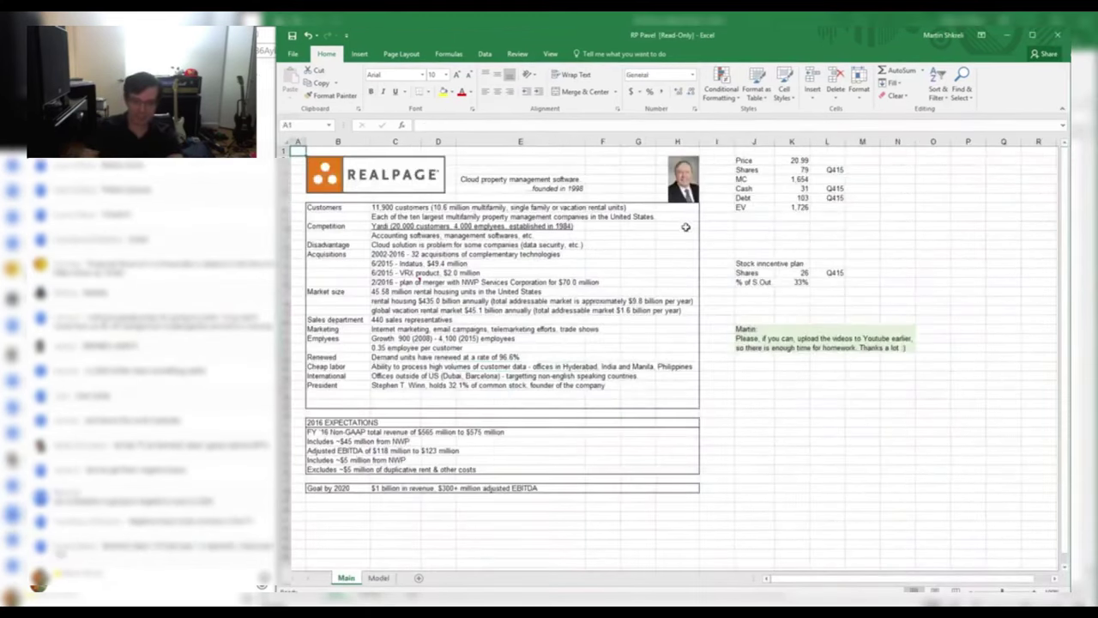
{"action": "left_click", "coordinate": [685, 186]}
{"action": "left_click", "coordinate": [747, 235]}
{"action": "scroll", "coordinate": [746, 232], "scroll_direction": "up", "scroll_amount": 5}
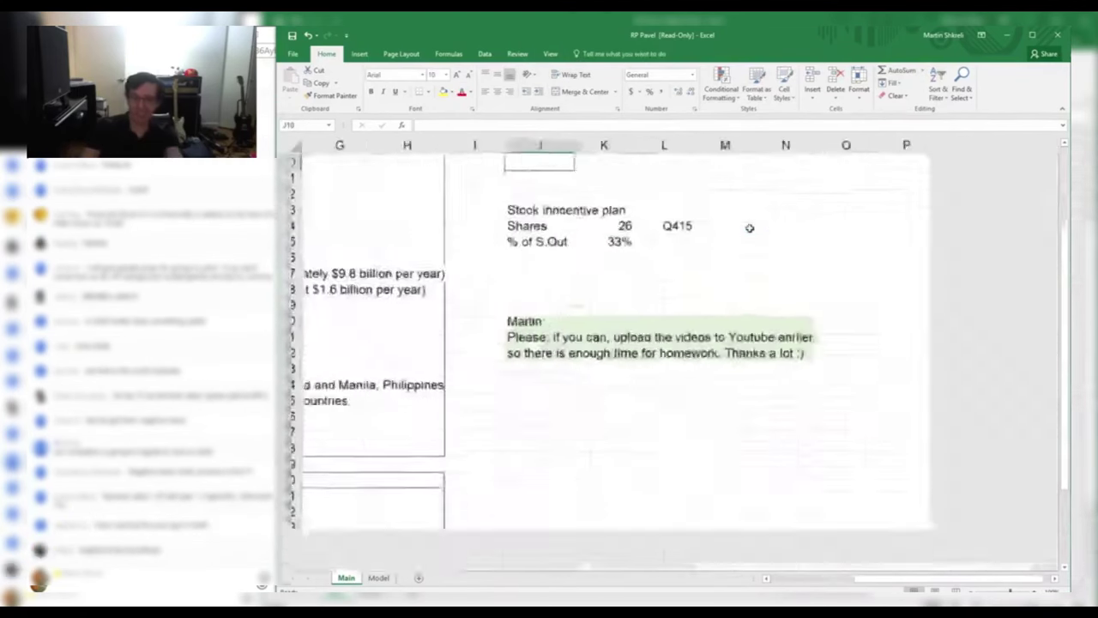
{"action": "left_click_drag", "start_coordinate": [722, 247], "coordinate": [292, 164]}
{"action": "scroll", "coordinate": [775, 274], "scroll_direction": "down", "scroll_amount": 6}
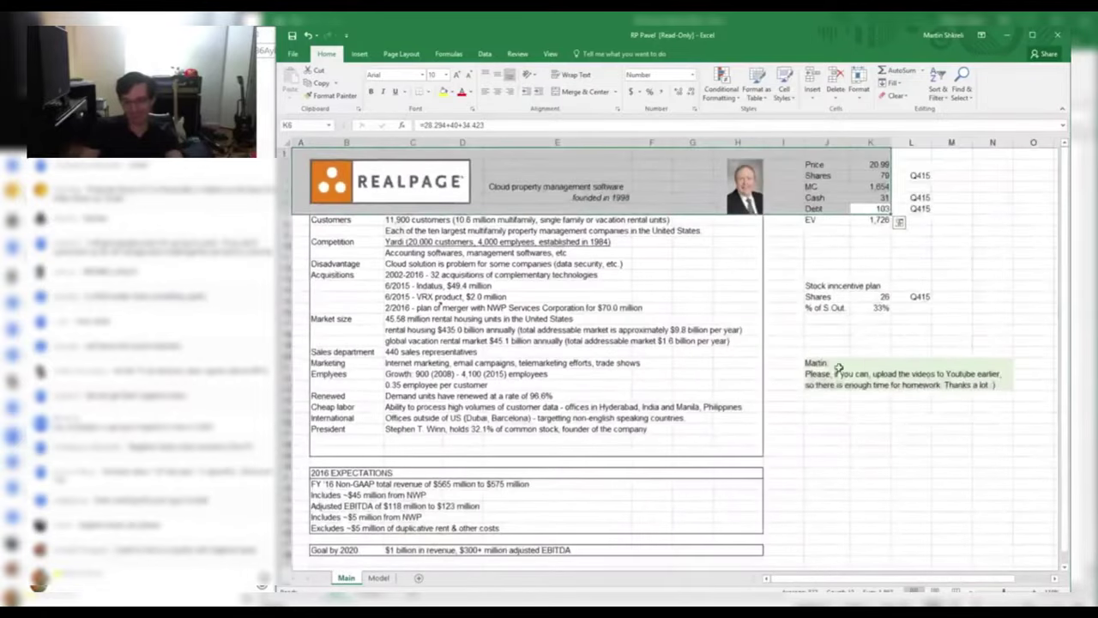
{"action": "left_click_drag", "start_coordinate": [810, 362], "coordinate": [1001, 387]}
{"action": "scroll", "coordinate": [791, 335], "scroll_direction": "up", "scroll_amount": 5}
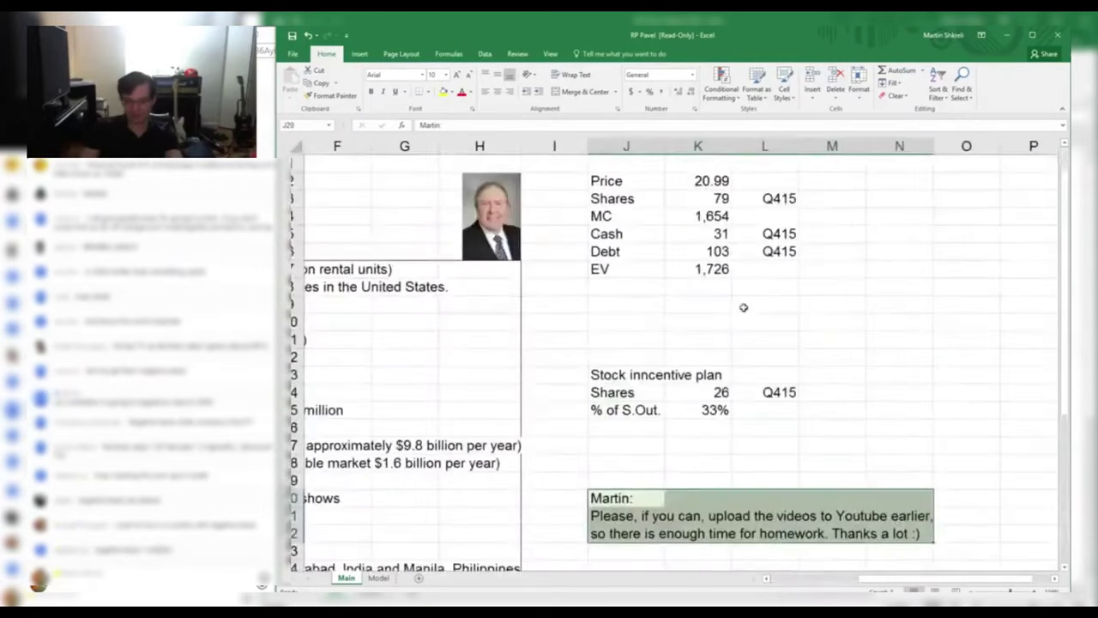
{"action": "left_click_drag", "start_coordinate": [760, 320], "coordinate": [317, 156]}
{"action": "left_click", "coordinate": [990, 215]}
{"action": "scroll", "coordinate": [961, 213], "scroll_direction": "down", "scroll_amount": 2}
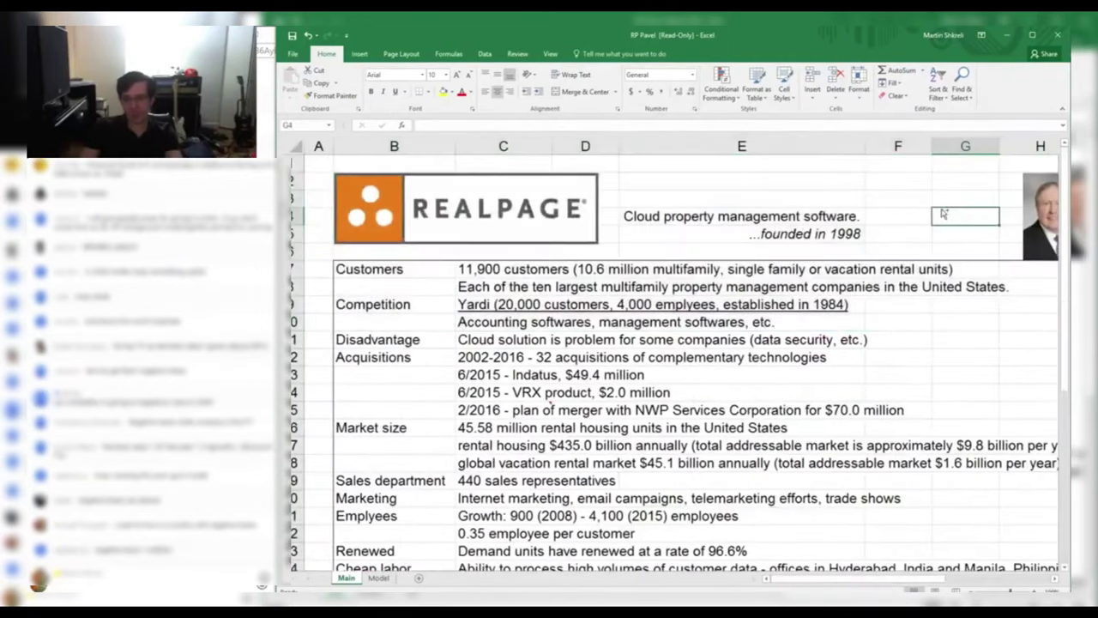
Move the executive portrait on the Main sheet over the company summary and enlarge it to several times its size
{"action": "left_click", "coordinate": [969, 210]}
{"action": "left_click_drag", "start_coordinate": [969, 210], "coordinate": [680, 258]}
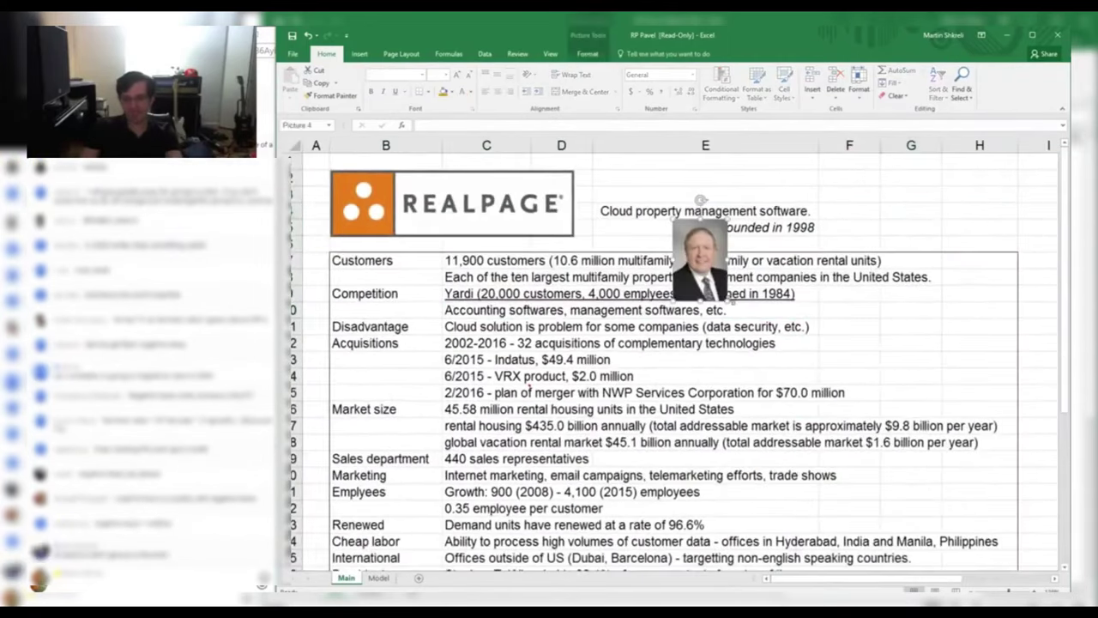
{"action": "left_click_drag", "start_coordinate": [729, 301], "coordinate": [1072, 583]}
{"action": "left_click_drag", "start_coordinate": [867, 456], "coordinate": [777, 352]}
{"action": "scroll", "coordinate": [779, 351], "scroll_direction": "down", "scroll_amount": 1}
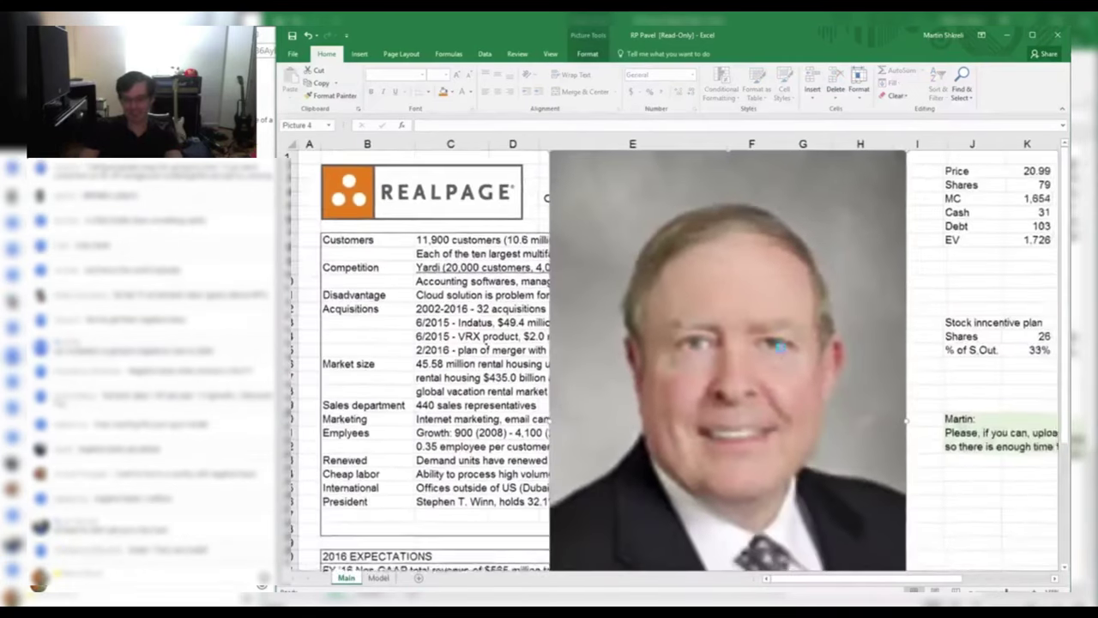
{"action": "scroll", "coordinate": [783, 350], "scroll_direction": "down", "scroll_amount": 2}
{"action": "left_click", "coordinate": [897, 450]}
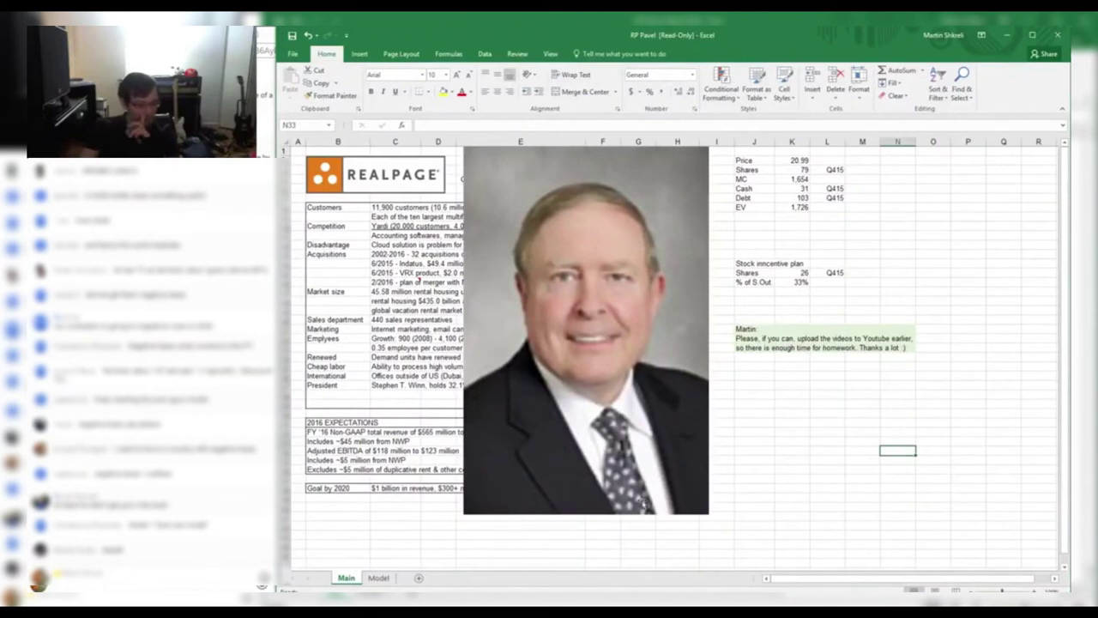
{"action": "left_click", "coordinate": [874, 368]}
Return to the RP workbook's Viewers sheet and replace the grade in C5 with "Bum ass"
{"action": "key", "text": "alt+Tab"}
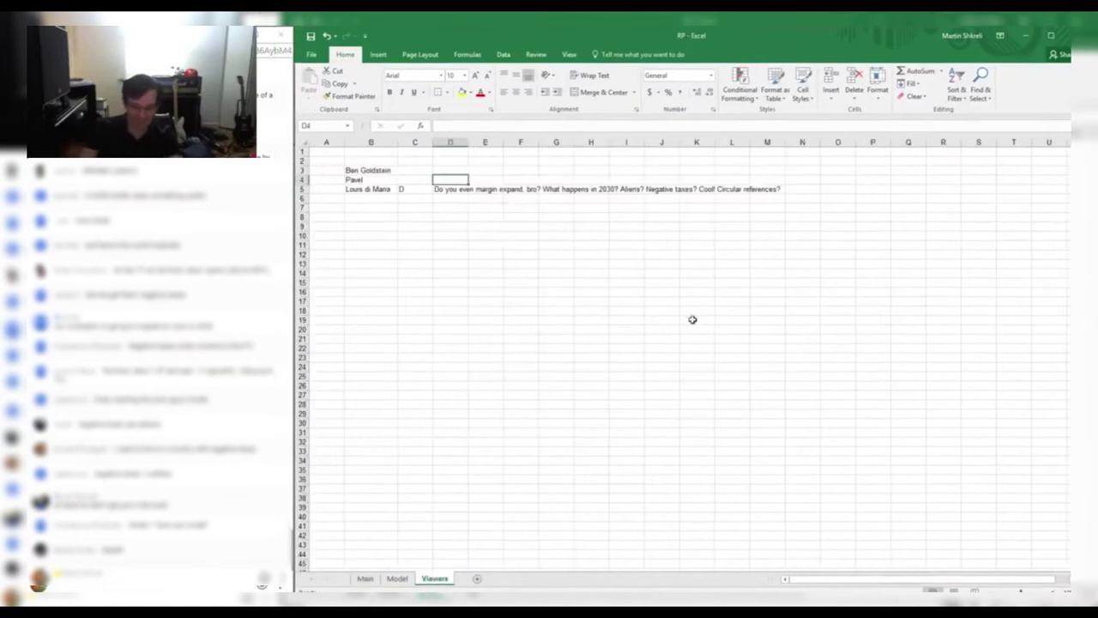
{"action": "left_click", "coordinate": [403, 189]}
{"action": "type", "text": "Bum"}
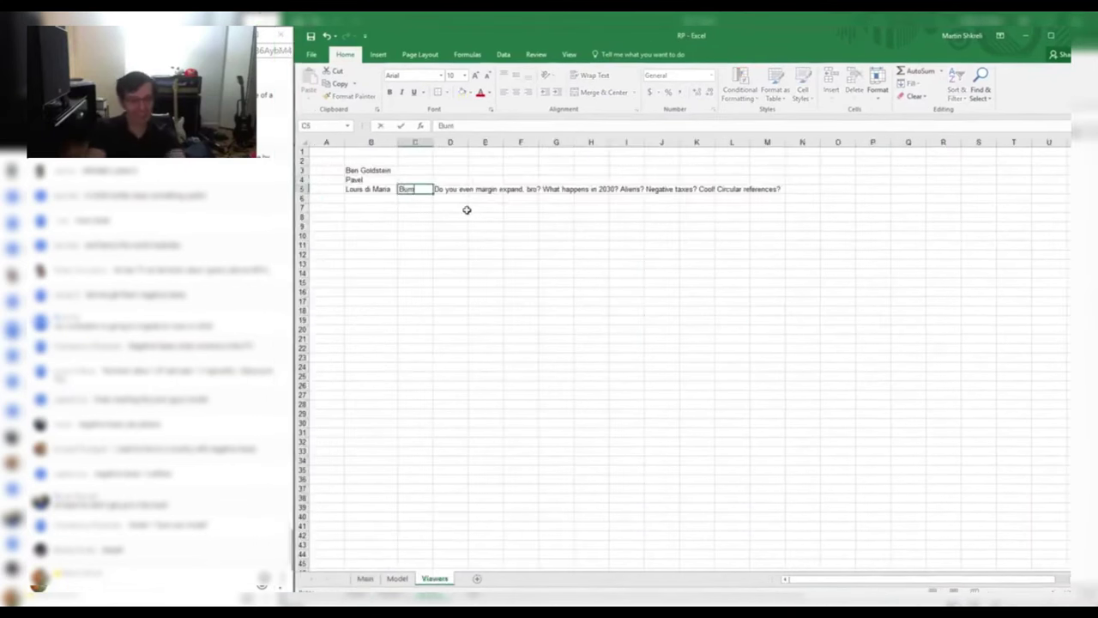
{"action": "type", "text": "bass Mode"}
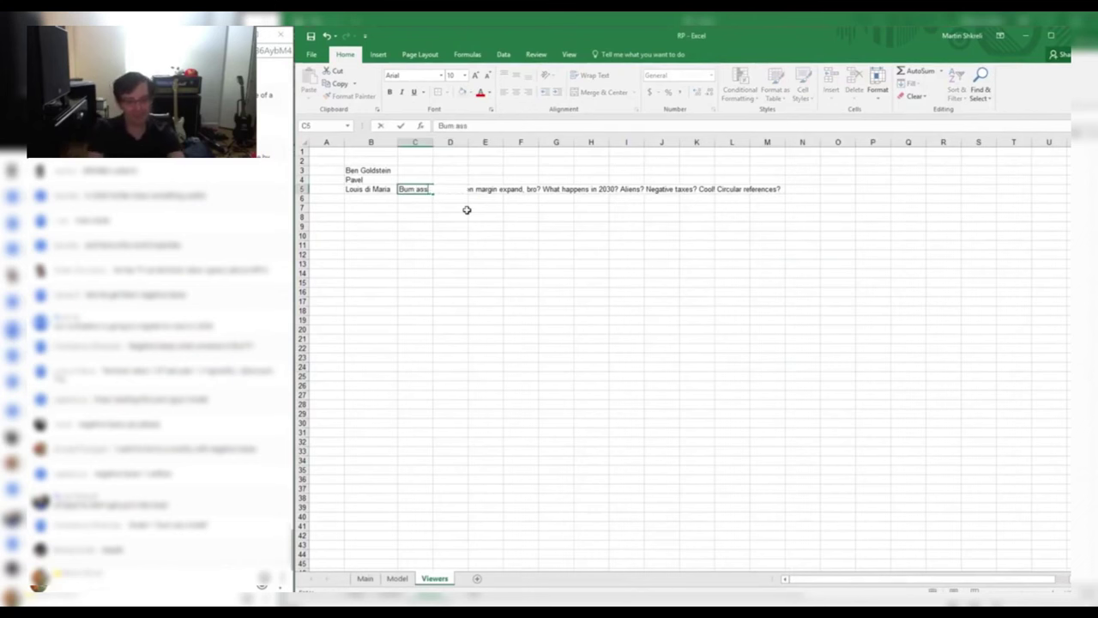
{"action": "key", "text": "Return"}
Return to the viewer's Main sheet, scale the enlarged portrait down and reposition it beside the company summary
{"action": "key", "text": "alt+Tab"}
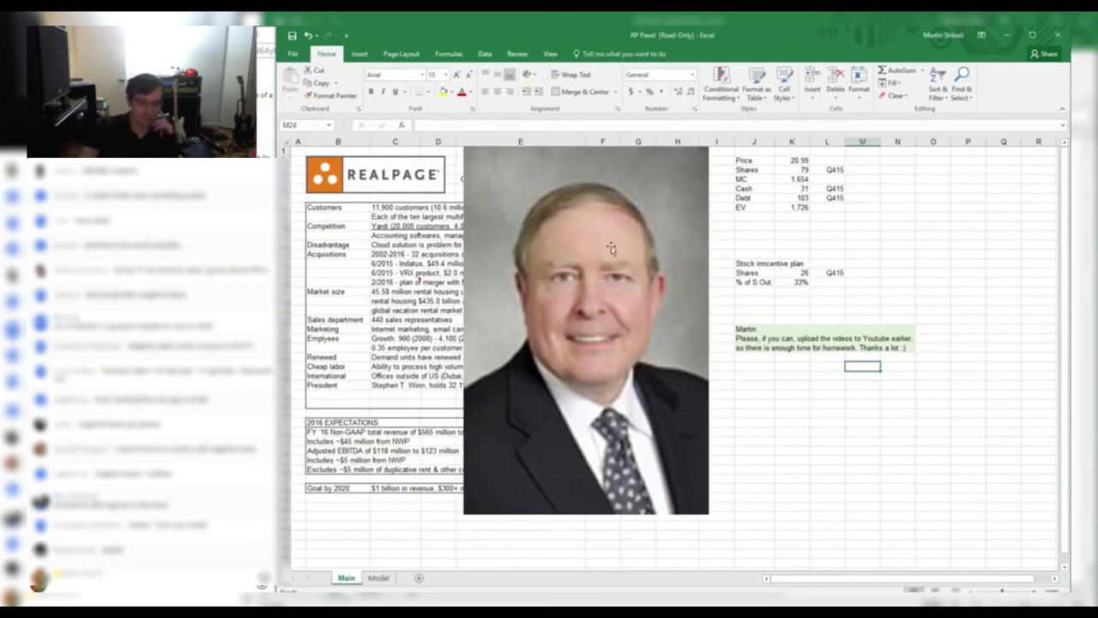
{"action": "left_click", "coordinate": [194, 387]}
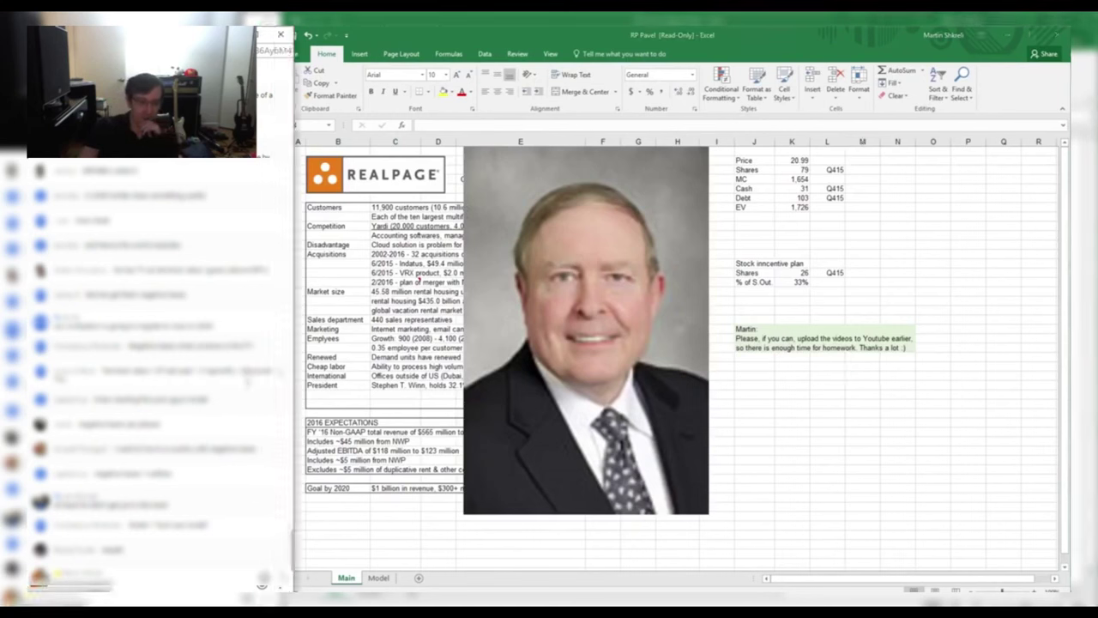
{"action": "left_click", "coordinate": [862, 366]}
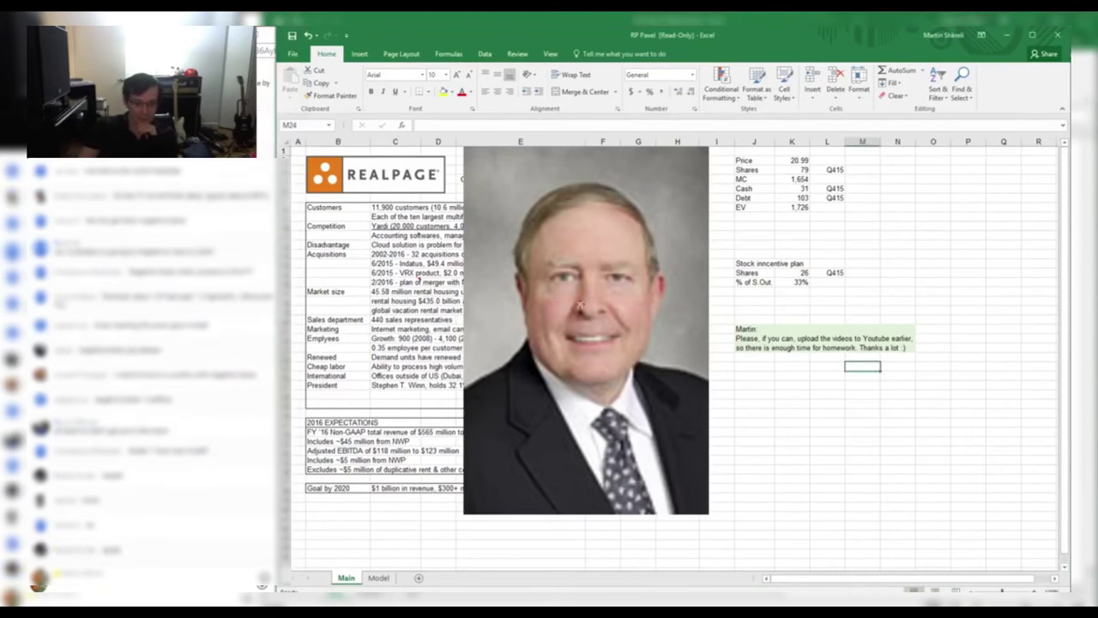
{"action": "left_click_drag", "start_coordinate": [596, 304], "coordinate": [653, 329]}
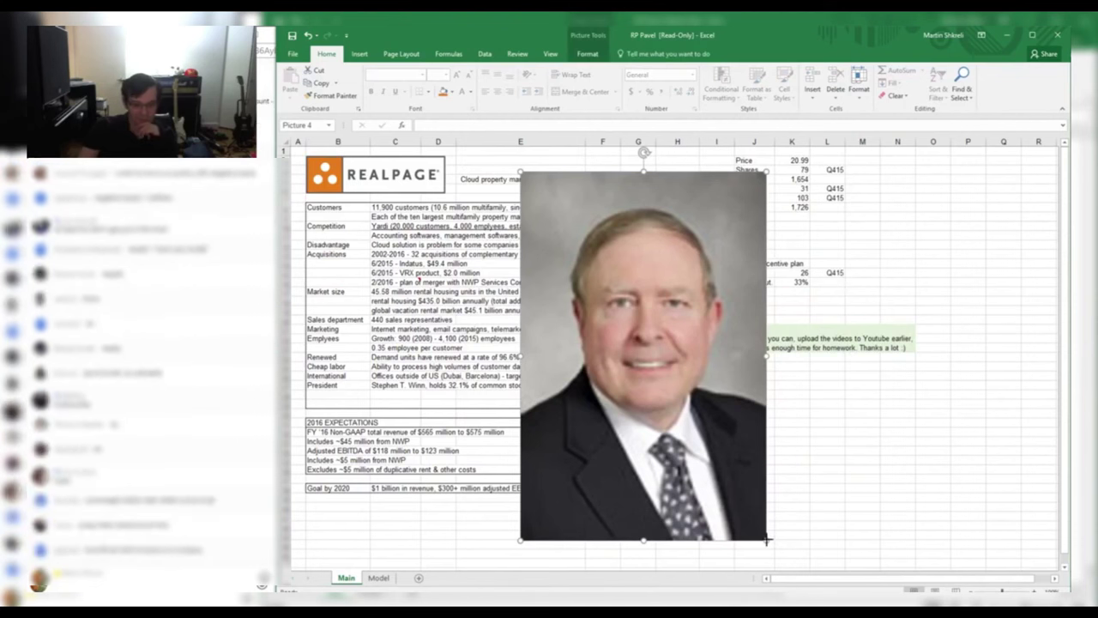
{"action": "left_click_drag", "start_coordinate": [766, 540], "coordinate": [728, 483]}
{"action": "left_click_drag", "start_coordinate": [703, 444], "coordinate": [867, 436]}
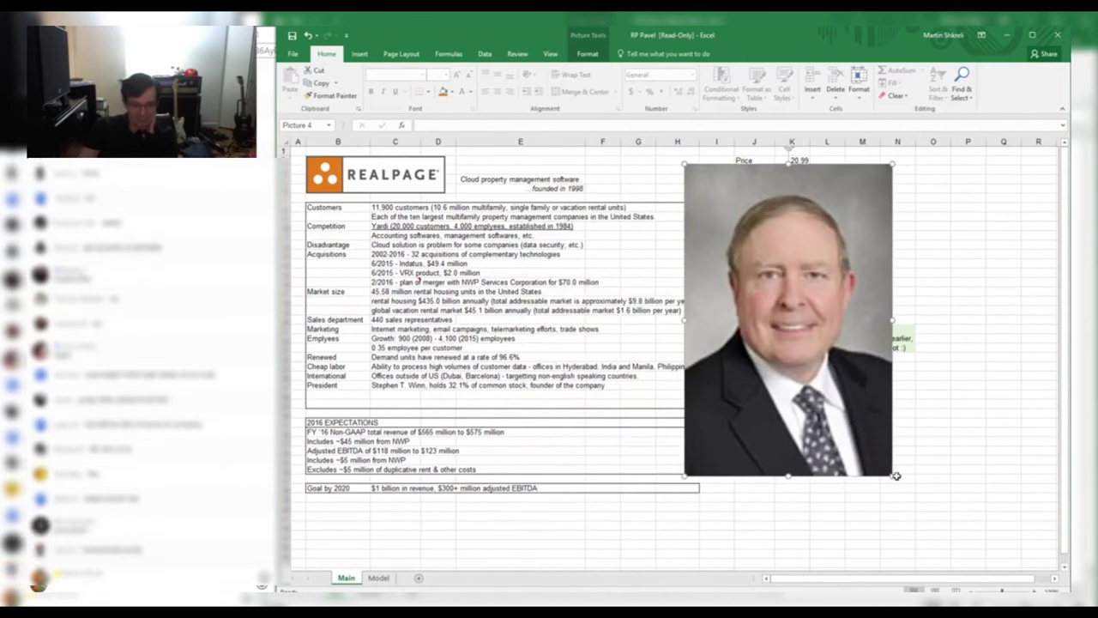
{"action": "left_click_drag", "start_coordinate": [891, 473], "coordinate": [843, 429]}
{"action": "left_click_drag", "start_coordinate": [801, 363], "coordinate": [833, 417]}
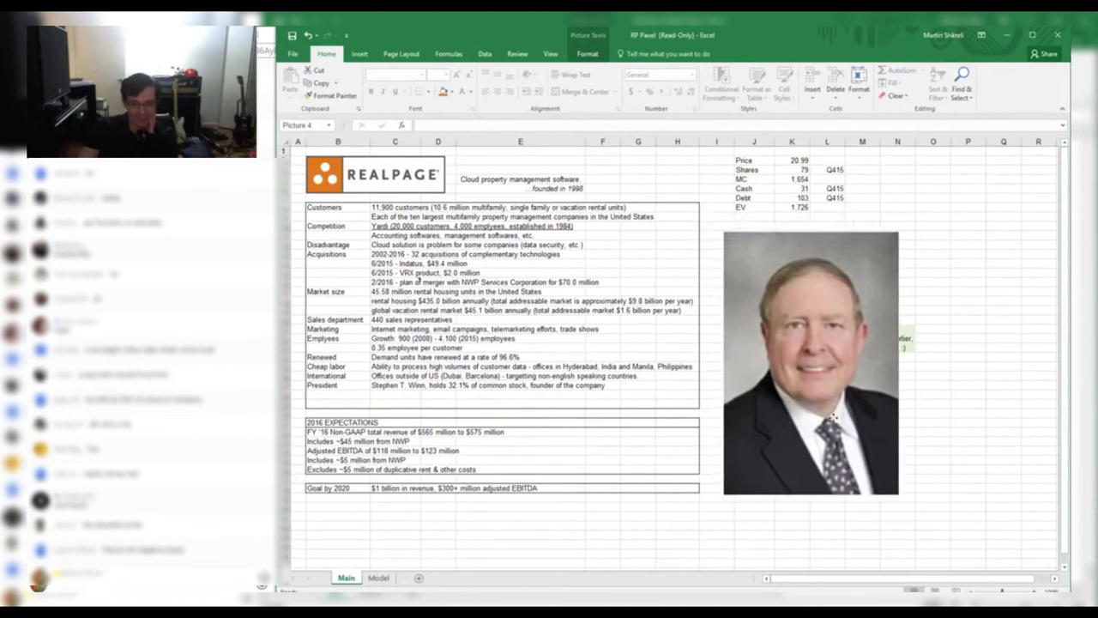
{"action": "left_click_drag", "start_coordinate": [897, 495], "coordinate": [889, 481]}
{"action": "left_click_drag", "start_coordinate": [879, 419], "coordinate": [767, 436]}
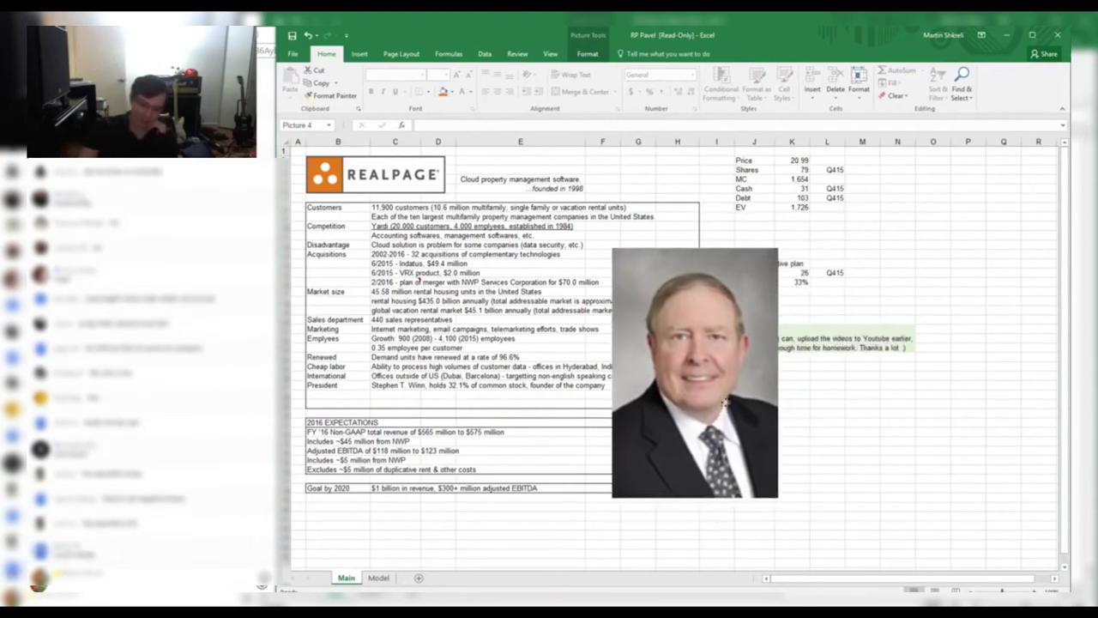
Delete the executive portrait from the Main sheet
{"action": "left_click_drag", "start_coordinate": [725, 403], "coordinate": [753, 417]}
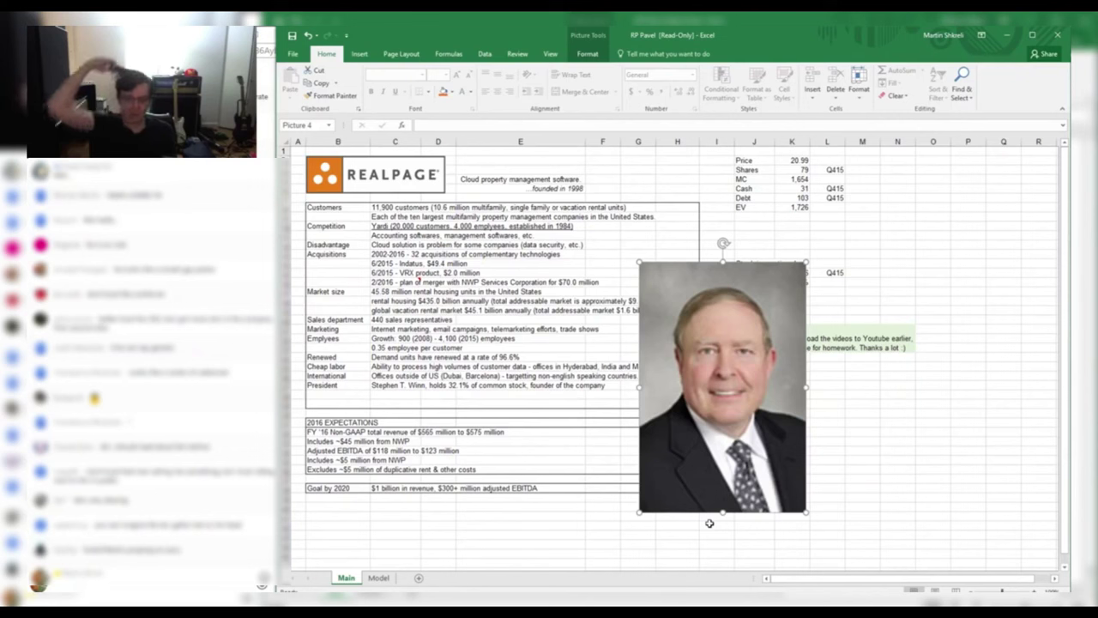
{"action": "key", "text": "Delete"}
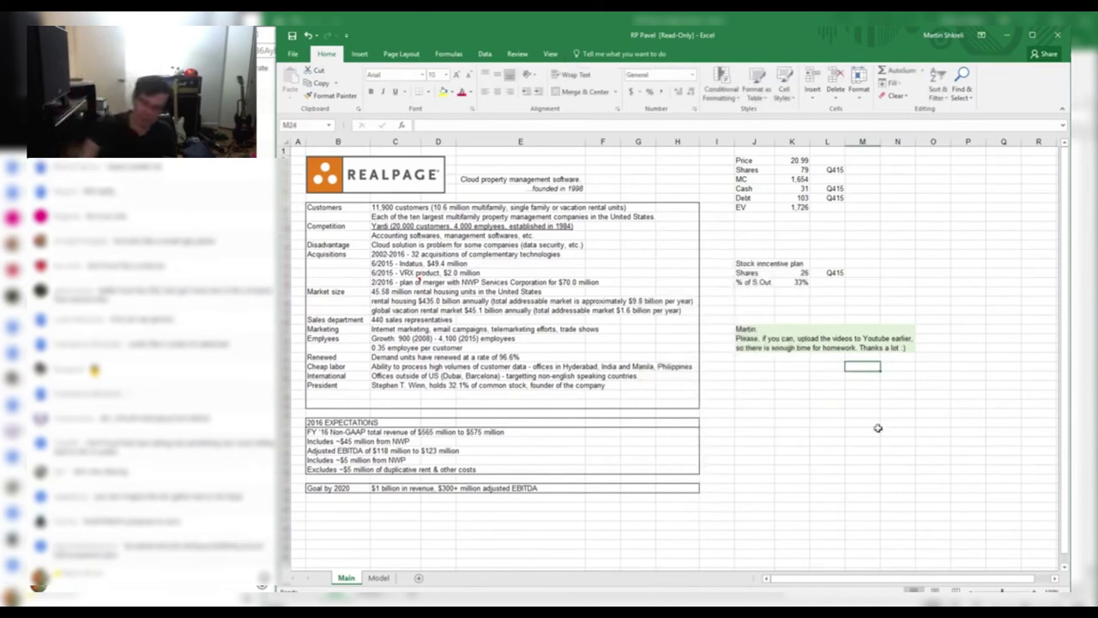
{"action": "left_click_drag", "start_coordinate": [874, 463], "coordinate": [296, 151]}
{"action": "left_click", "coordinate": [649, 301]}
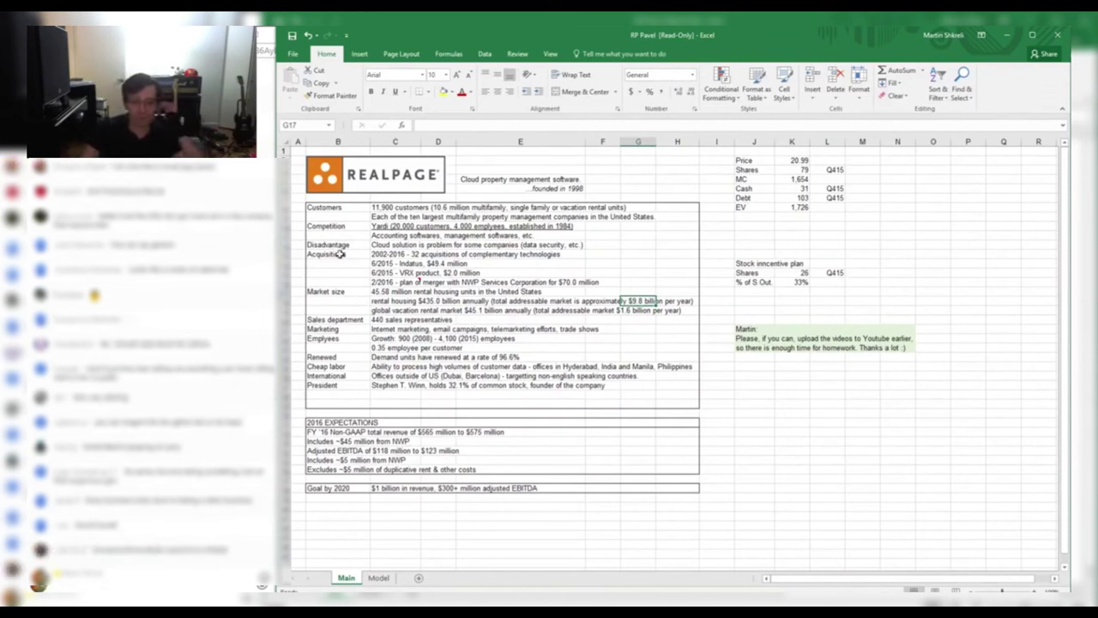
Clear the Acquisitions label and its four lines of entries, starting in B12
{"action": "left_click_drag", "start_coordinate": [340, 254], "coordinate": [566, 285]}
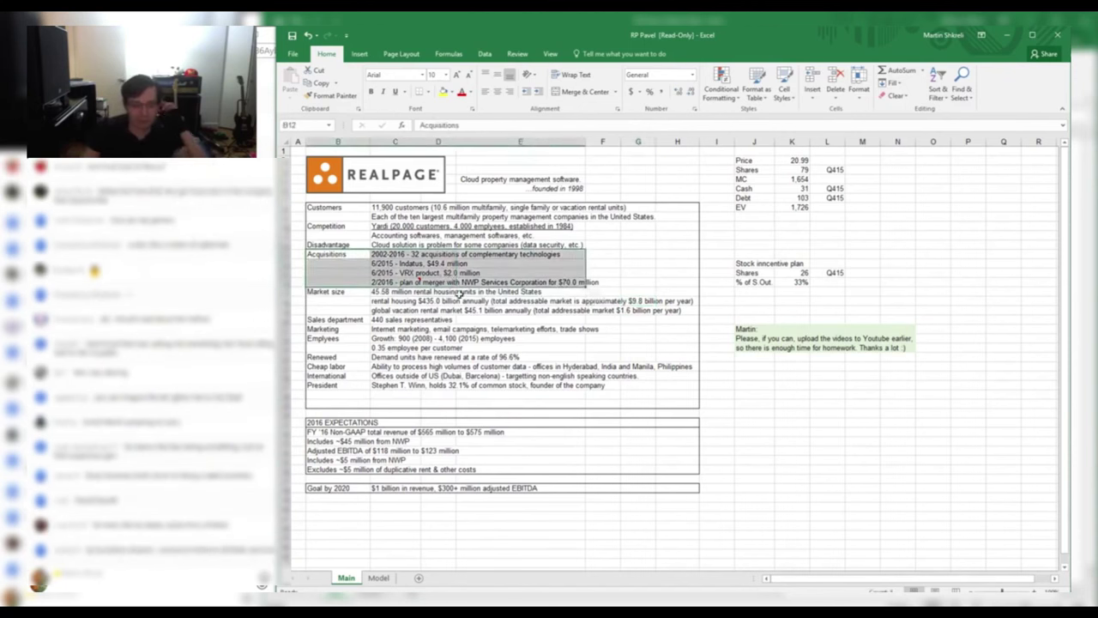
{"action": "key", "text": "Delete"}
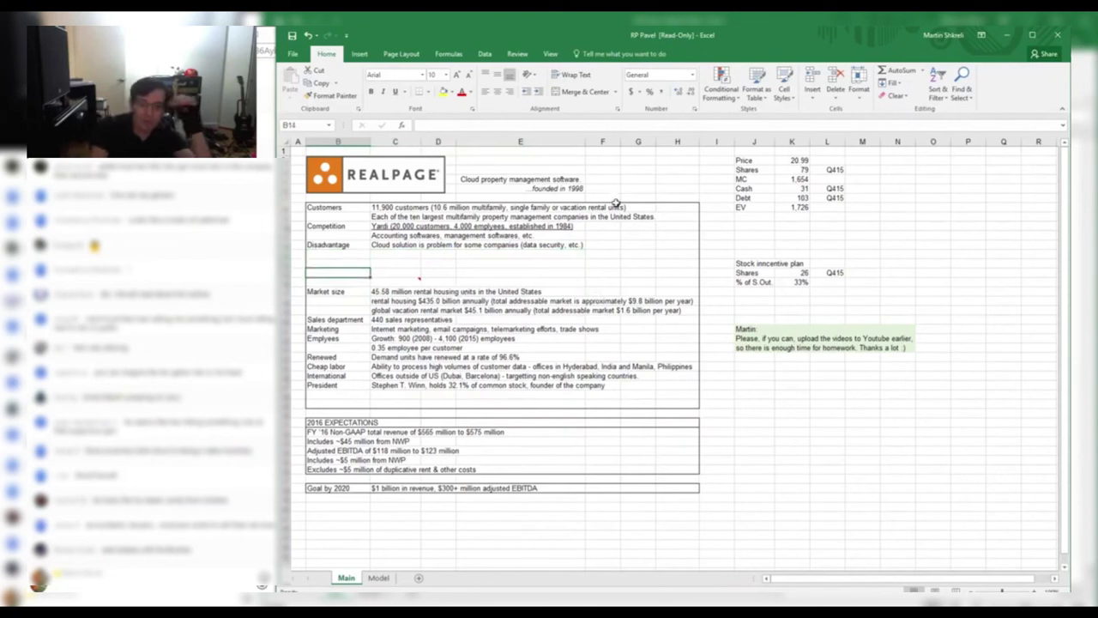
{"action": "key", "text": "Down"}
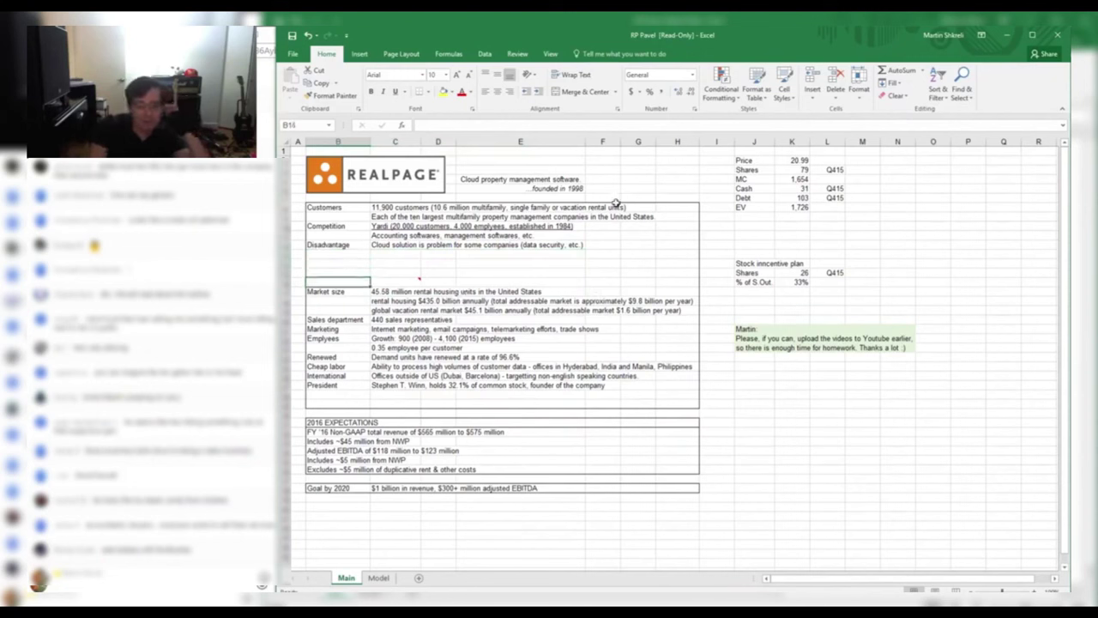
Clear the Market size label and its three lines of entries in rows 16 to 18
{"action": "mouse_move", "coordinate": [418, 280]}
{"action": "left_mouse_down"}
{"action": "mouse_move", "coordinate": [429, 305]}
{"action": "mouse_move", "coordinate": [731, 304]}
{"action": "left_mouse_up"}
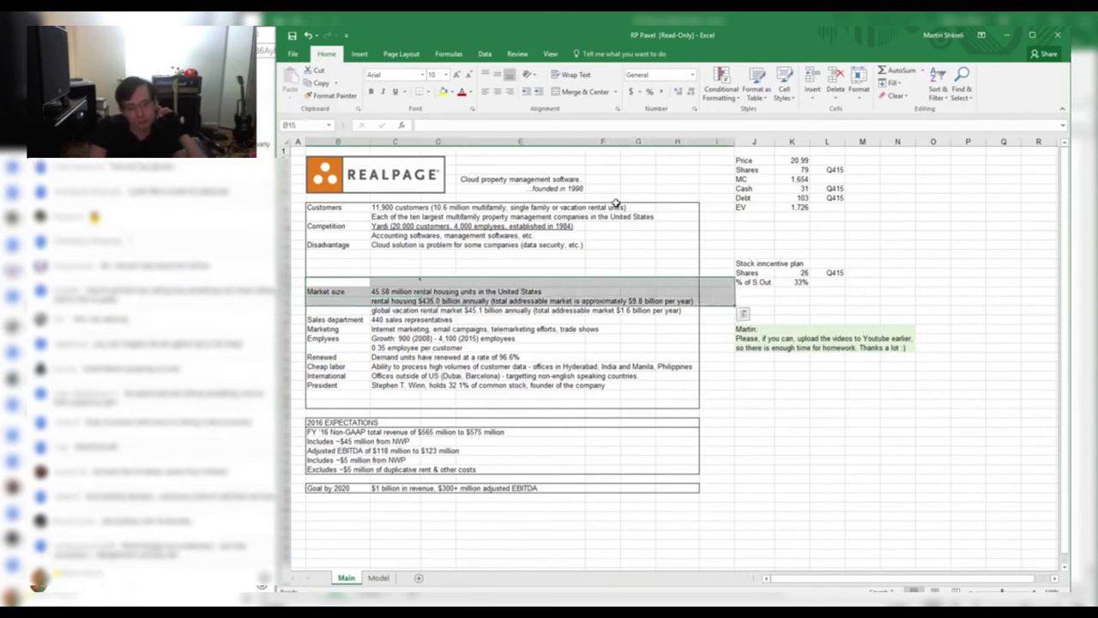
{"action": "key", "text": "shift+Left"}
{"action": "key", "text": "shift+Left"}
{"action": "key", "text": "shift+Left"}
{"action": "key", "text": "shift+Left"}
{"action": "key", "text": "shift+Left"}
{"action": "key", "text": "shift+Left"}
{"action": "key", "text": "shift+Left"}
{"action": "key", "text": "shift+Left"}
{"action": "key", "text": "shift+Down"}
{"action": "key", "text": "shift+Right"}
{"action": "key", "text": "shift+Right"}
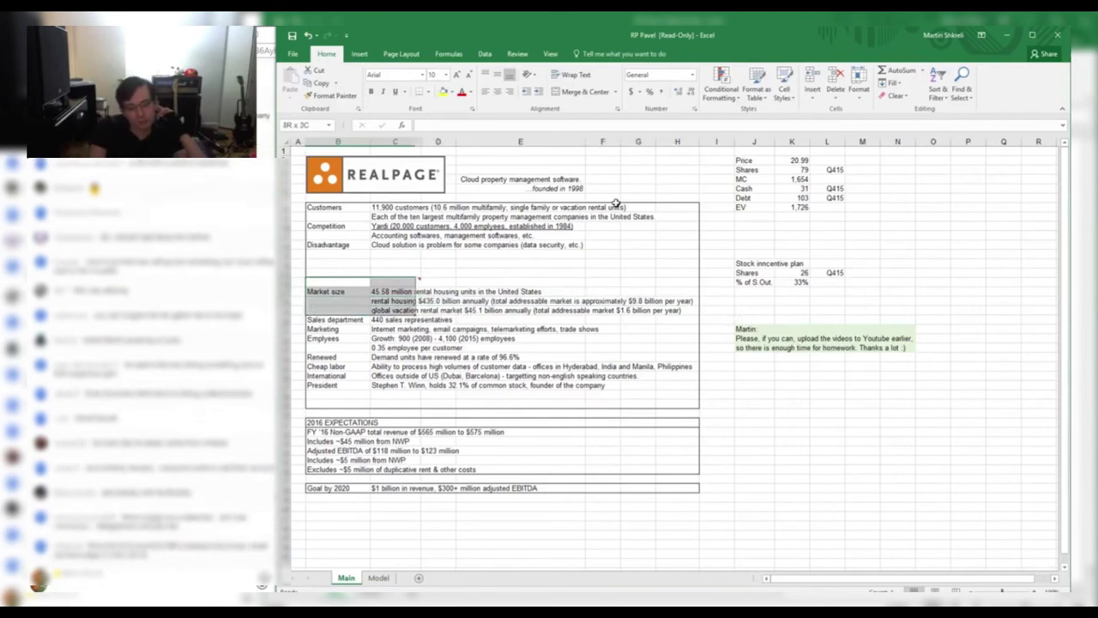
{"action": "key", "text": "shift+Right"}
{"action": "key", "text": "shift+Right"}
{"action": "key", "text": "shift+Right"}
{"action": "key", "text": "shift+Right"}
{"action": "key", "text": "Delete"}
{"action": "key", "text": "Down"}
{"action": "key", "text": "Down"}
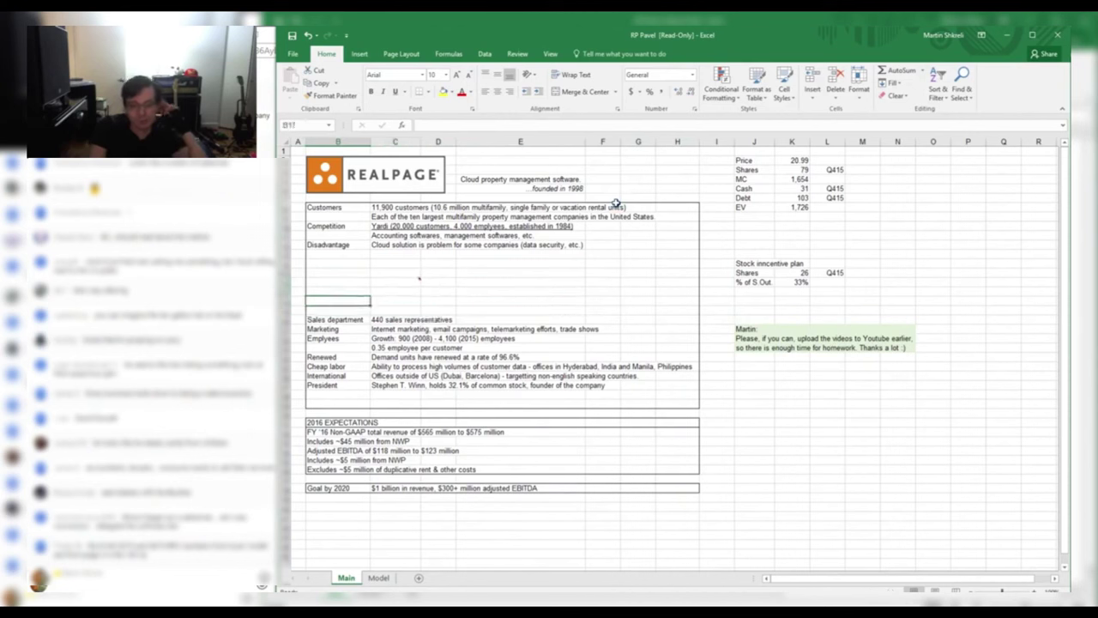
Clear the Sales department label and its entry from the company summary
{"action": "left_click_drag", "start_coordinate": [338, 319], "coordinate": [412, 320]}
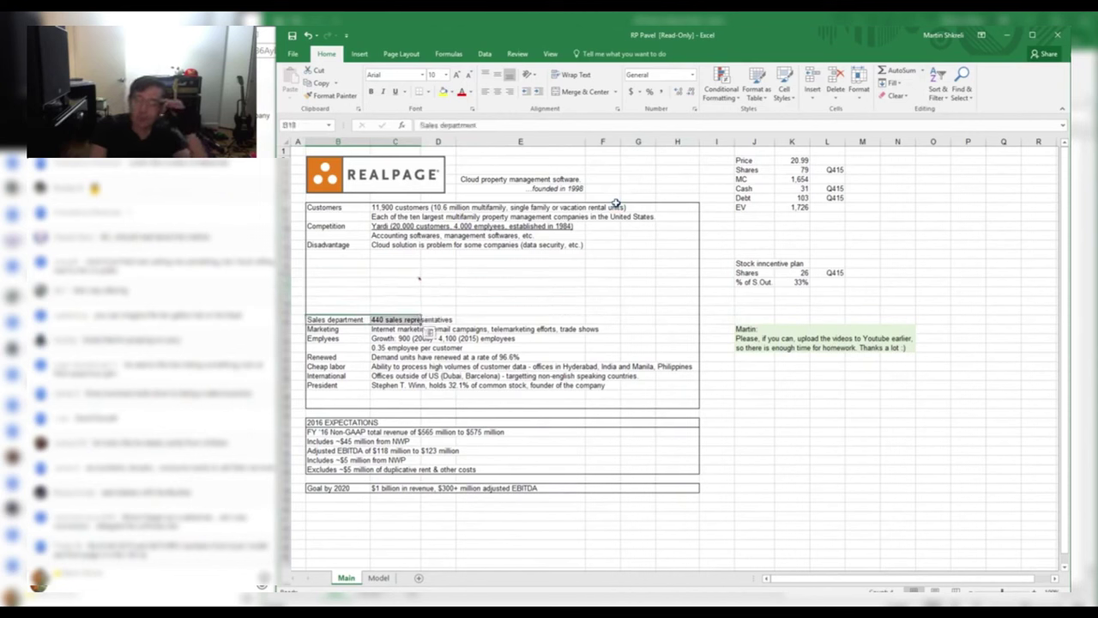
{"action": "key", "text": "Delete"}
{"action": "key", "text": "Down"}
{"action": "key", "text": "Down"}
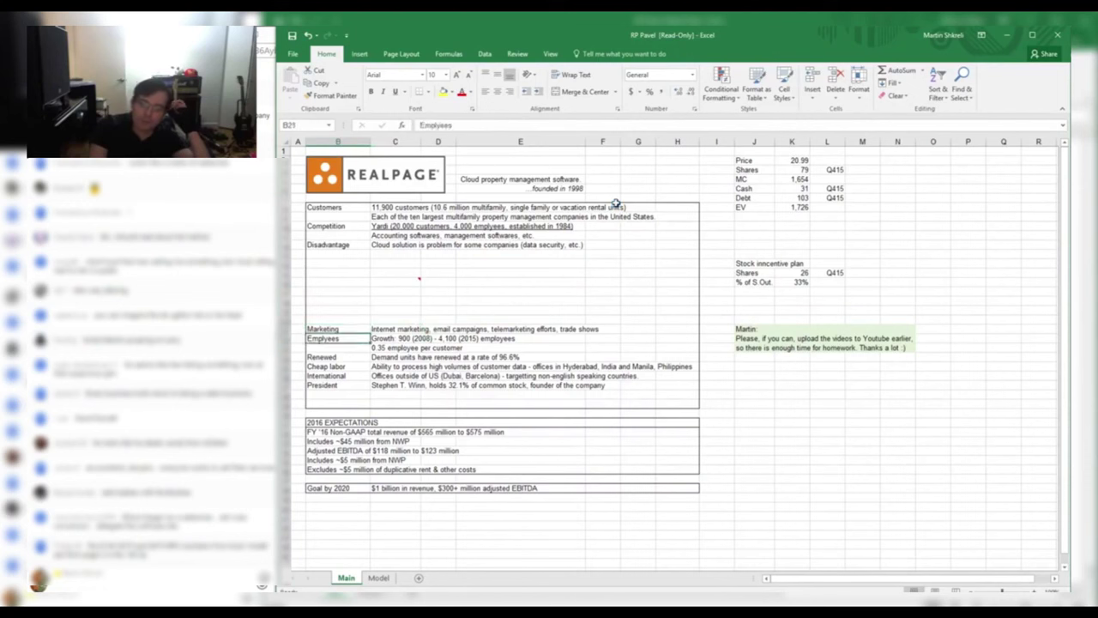
Clear the Emplyees label with its growth entry, and the Renewed label with its entry
{"action": "left_click_drag", "start_coordinate": [338, 338], "coordinate": [426, 349]}
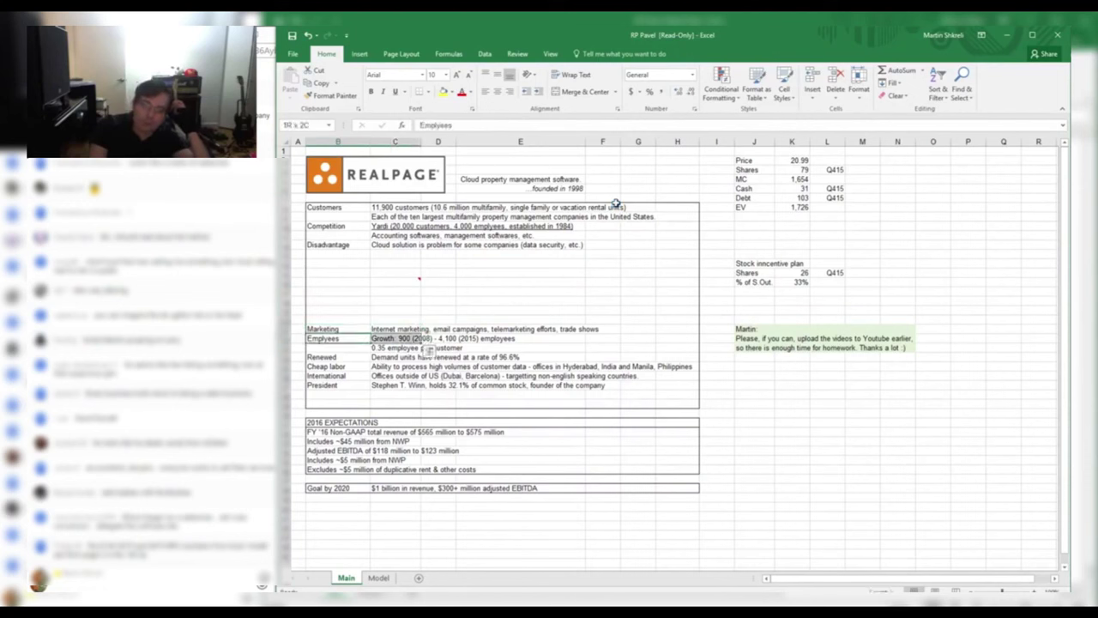
{"action": "key", "text": "Delete"}
{"action": "key", "text": "Down"}
{"action": "key", "text": "Down"}
{"action": "key", "text": "shift+Right"}
{"action": "key", "text": "Delete"}
Clear the President label with its entry, and the International label with its entry
{"action": "key", "text": "Down"}
{"action": "key", "text": "Down"}
{"action": "key", "text": "Down"}
{"action": "key", "text": "shift+Right"}
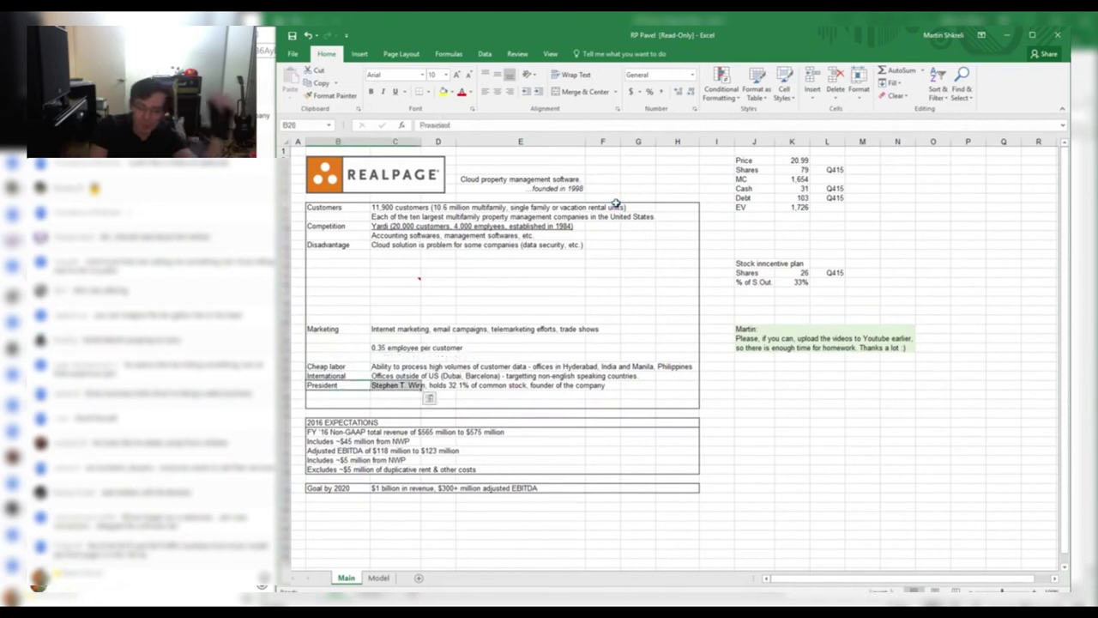
{"action": "key", "text": "Delete"}
{"action": "key", "text": "Up"}
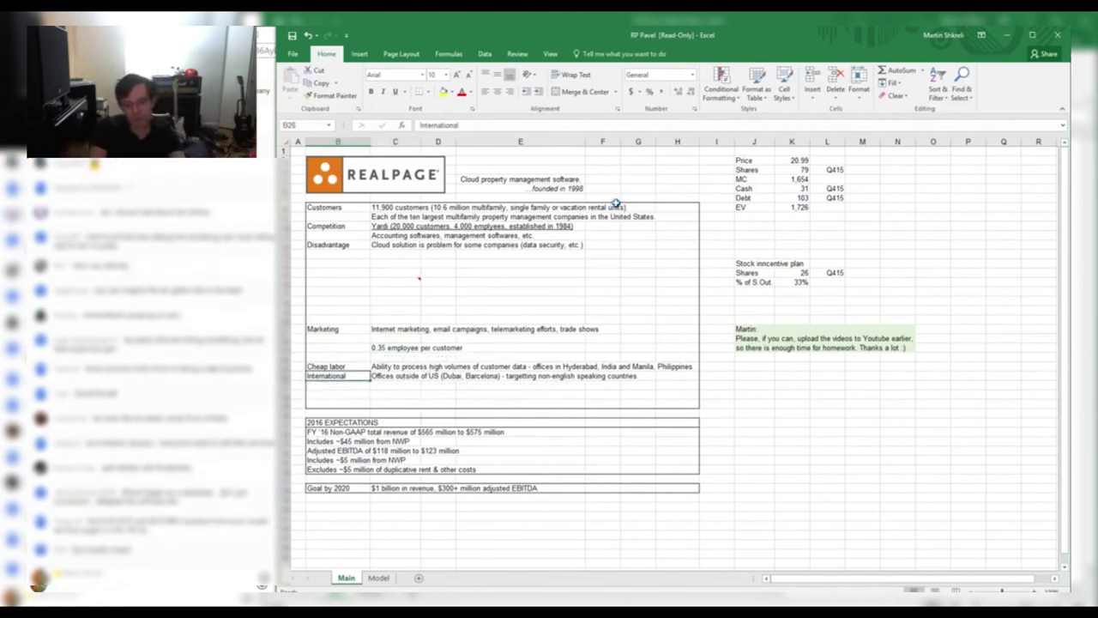
{"action": "key", "text": "shift+Right"}
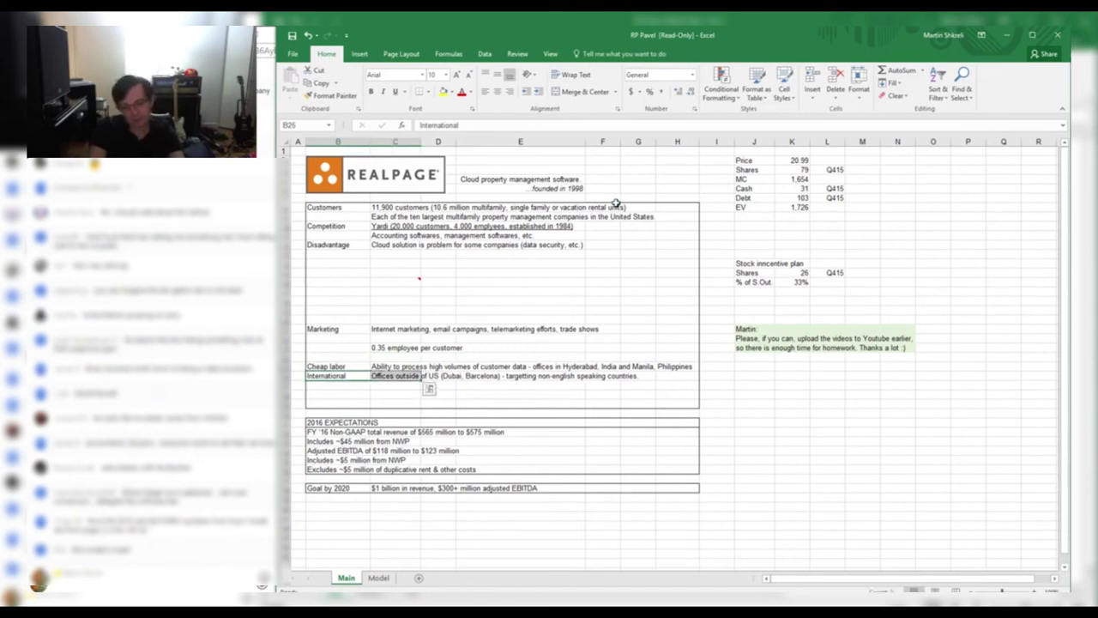
{"action": "key", "text": "Delete"}
Delete rows 20 to 25, which hold the Marketing, employee-per-customer and Cheap labor notes
{"action": "key", "text": "Right"}
{"action": "key", "text": "Right"}
{"action": "key", "text": "Right"}
{"action": "key", "text": "Right"}
{"action": "key", "text": "Right"}
{"action": "key", "text": "Right"}
{"action": "key", "text": "Right"}
{"action": "key", "text": "Right"}
{"action": "key", "text": "Right"}
{"action": "key", "text": "Right"}
{"action": "key", "text": "Right"}
{"action": "key", "text": "Left"}
{"action": "key", "text": "Left"}
{"action": "key", "text": "Left"}
{"action": "key", "text": "shift+Up"}
{"action": "key", "text": "shift+Up"}
{"action": "key", "text": "shift+Up"}
{"action": "key", "text": "shift+Up"}
{"action": "key", "text": "shift+Left"}
{"action": "key", "text": "shift+Left"}
{"action": "key", "text": "shift+Left"}
{"action": "key", "text": "shift+Left"}
{"action": "key", "text": "shift+Left"}
{"action": "key", "text": "shift+Left"}
{"action": "key", "text": "shift+Left"}
{"action": "key", "text": "shift+Left"}
{"action": "key", "text": "shift+Left"}
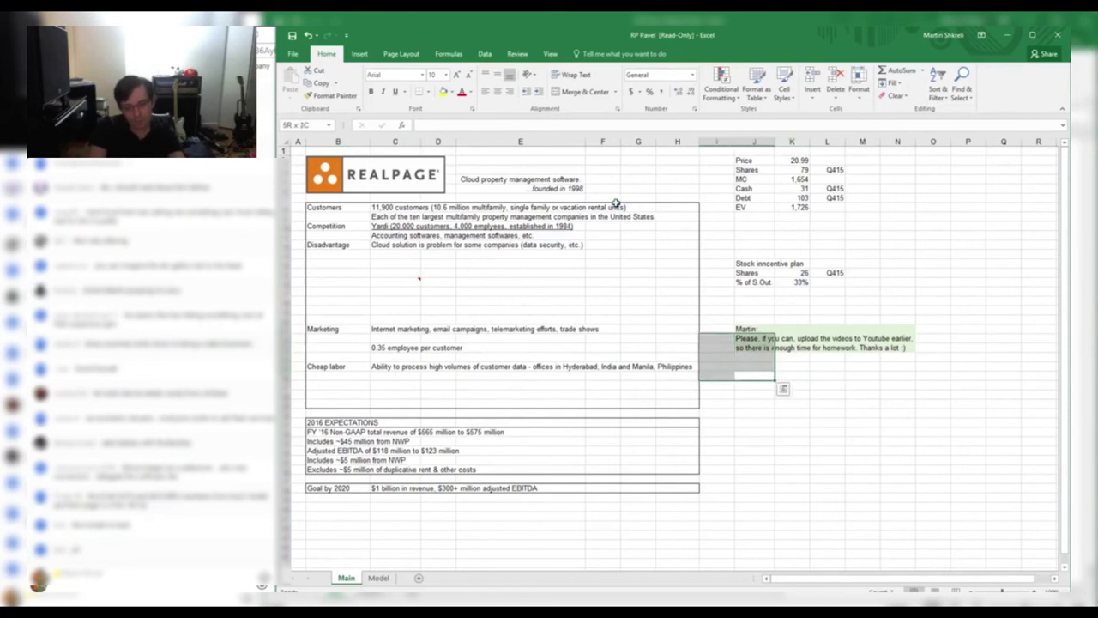
{"action": "key", "text": "shift+Up"}
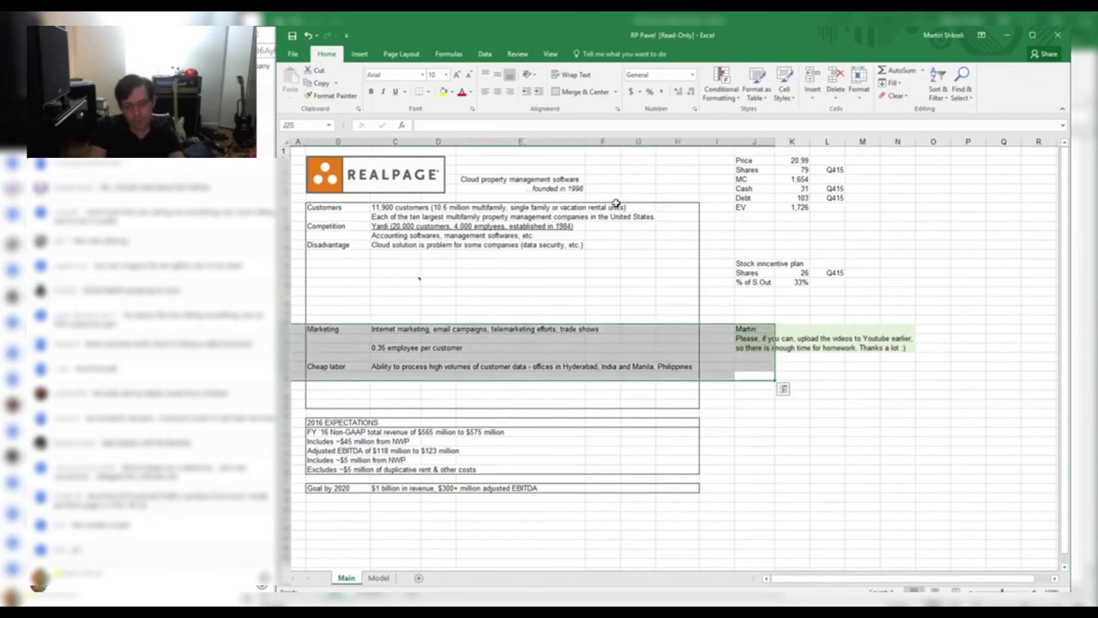
{"action": "key", "text": "shift+space"}
{"action": "key", "text": "ctrl+minus"}
Inspect the stock incentive plan's share count in K14 and its percent-of-shares-outstanding formula in K15
{"action": "key", "text": "Up"}
{"action": "key", "text": "Up"}
{"action": "key", "text": "Up"}
{"action": "key", "text": "Up"}
{"action": "key", "text": "Up"}
{"action": "key", "text": "Up"}
{"action": "key", "text": "Up"}
{"action": "key", "text": "Up"}
{"action": "key", "text": "Up"}
{"action": "key", "text": "Up"}
{"action": "key", "text": "Up"}
{"action": "key", "text": "Up"}
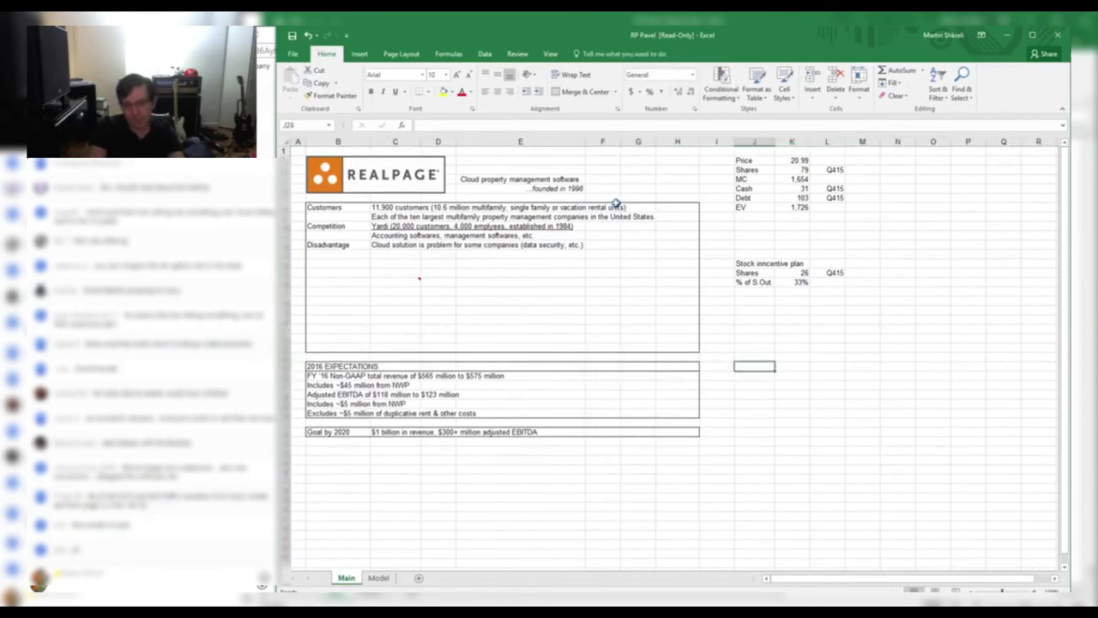
{"action": "key", "text": "Down"}
{"action": "key", "text": "Right"}
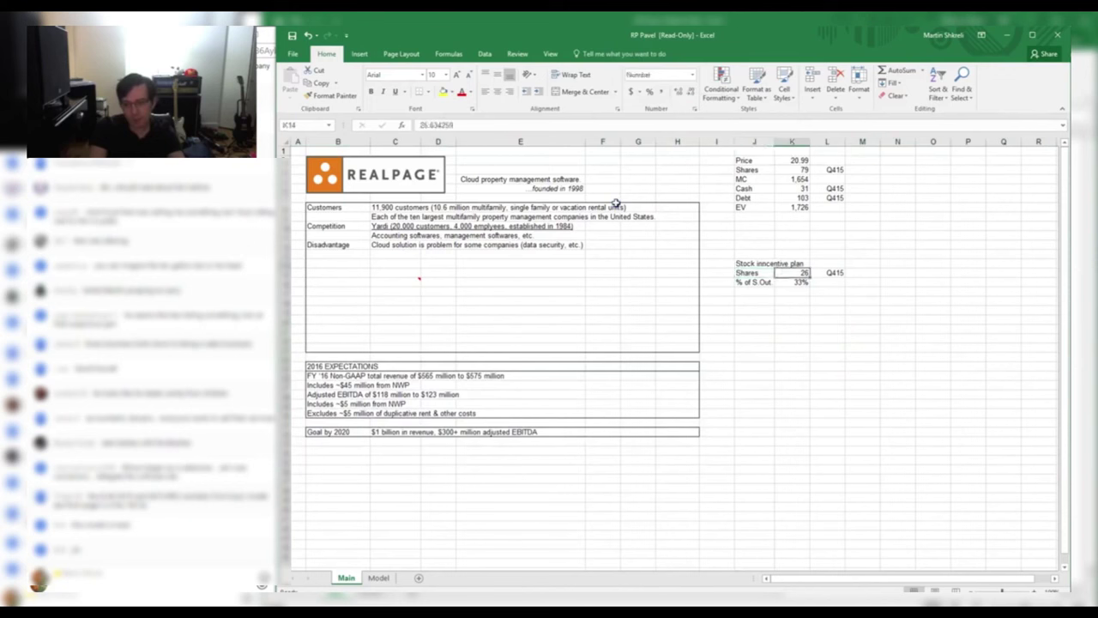
{"action": "key", "text": "Down"}
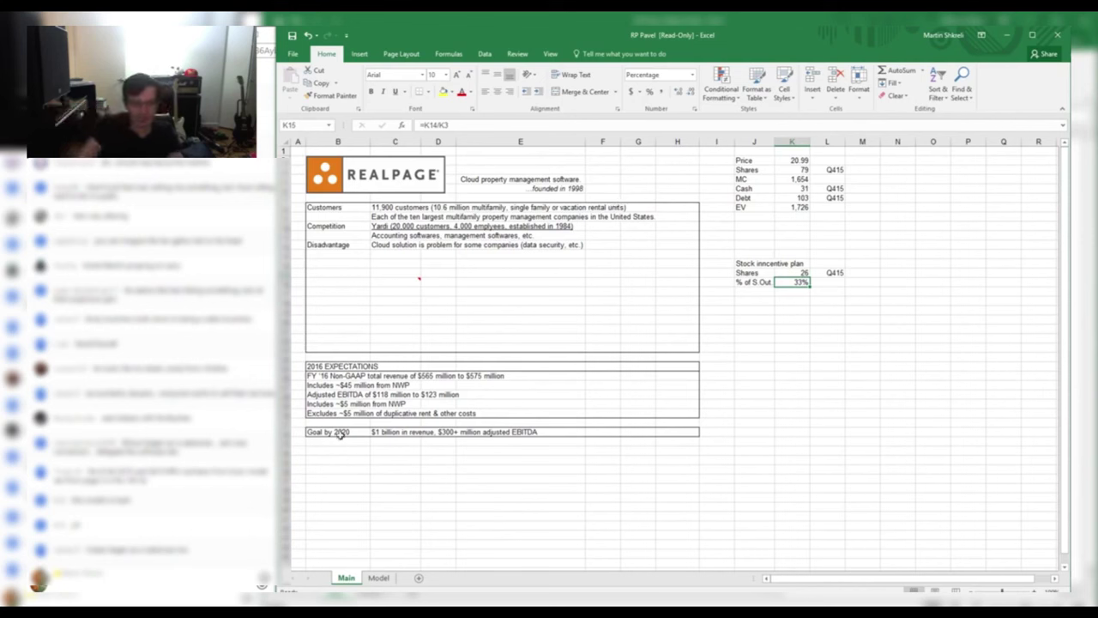
Clear all text in the 2016 EXPECTATIONS block and the Goal by 2020 line beneath it
{"action": "left_click_drag", "start_coordinate": [296, 404], "coordinate": [476, 495]}
{"action": "key", "text": "Delete"}
{"action": "key", "text": "shift+Up"}
{"action": "key", "text": "shift+Up"}
{"action": "key", "text": "shift+Up"}
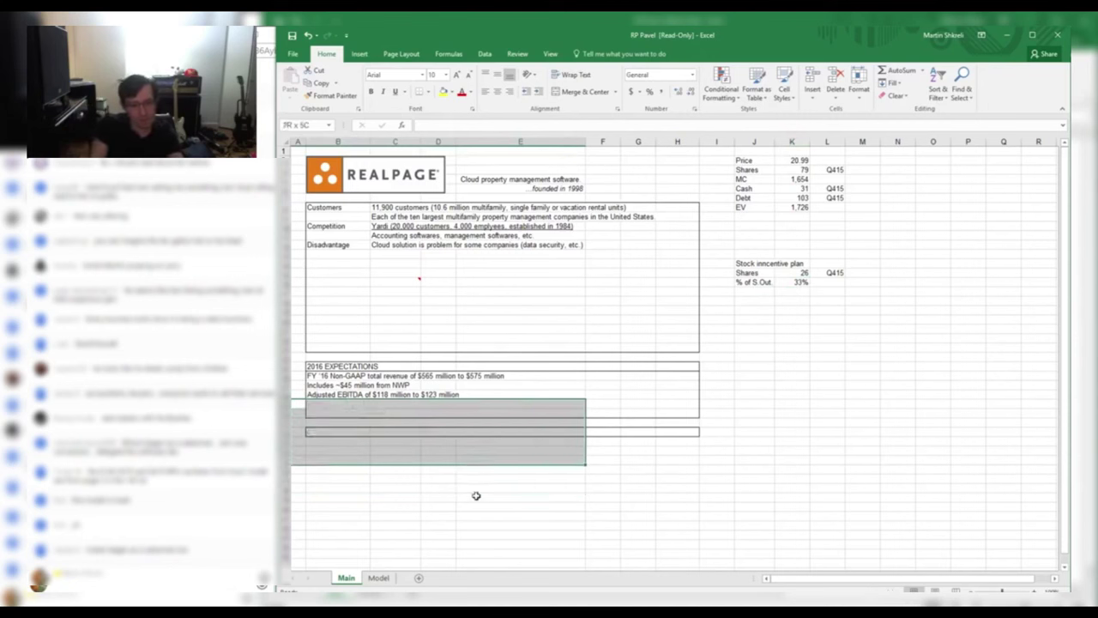
{"action": "key", "text": "shift+Up"}
{"action": "key", "text": "shift+Up"}
{"action": "key", "text": "shift+Up"}
{"action": "key", "text": "shift+Up"}
{"action": "key", "text": "shift+Up"}
{"action": "key", "text": "shift+Up"}
{"action": "key", "text": "shift+Up"}
{"action": "key", "text": "shift+Up"}
{"action": "key", "text": "shift+Up"}
{"action": "key", "text": "shift+Up"}
{"action": "key", "text": "shift+Up"}
{"action": "key", "text": "shift+Up"}
{"action": "key", "text": "Delete"}
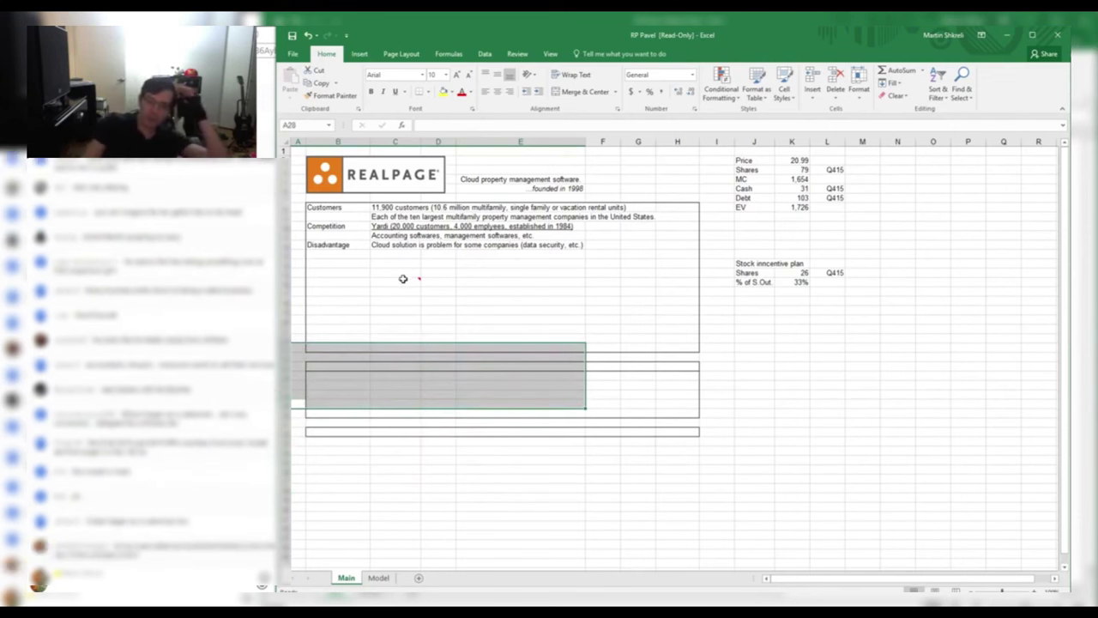
Read the NWP revenue comment on C15 and calculate the monthly revenue in F15 with =58/12
{"action": "mouse_move", "coordinate": [403, 279]}
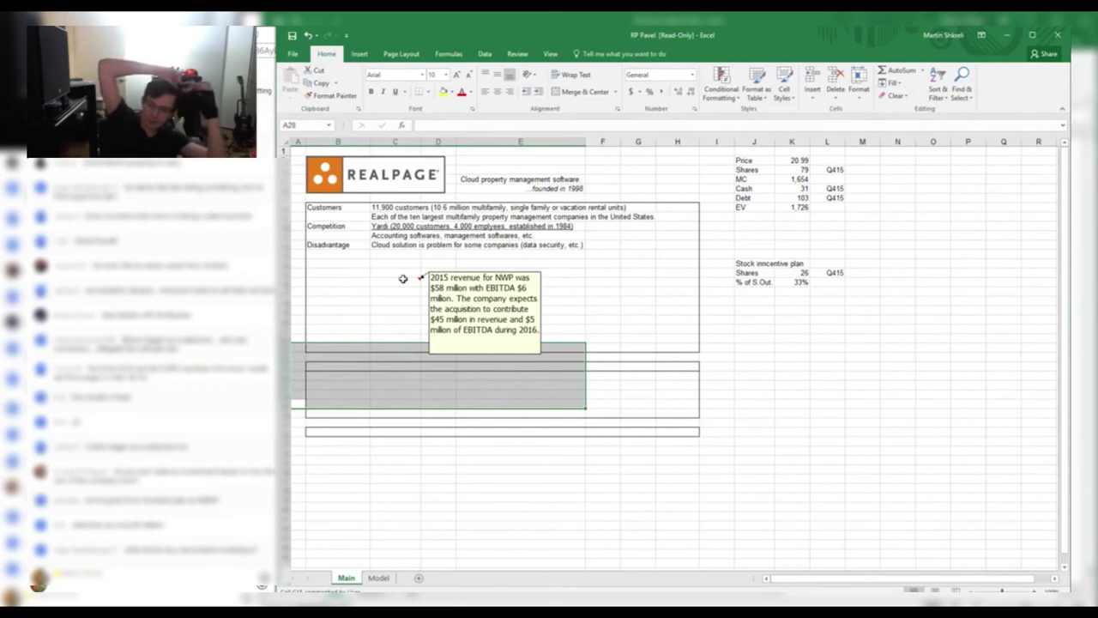
{"action": "left_click", "coordinate": [603, 280]}
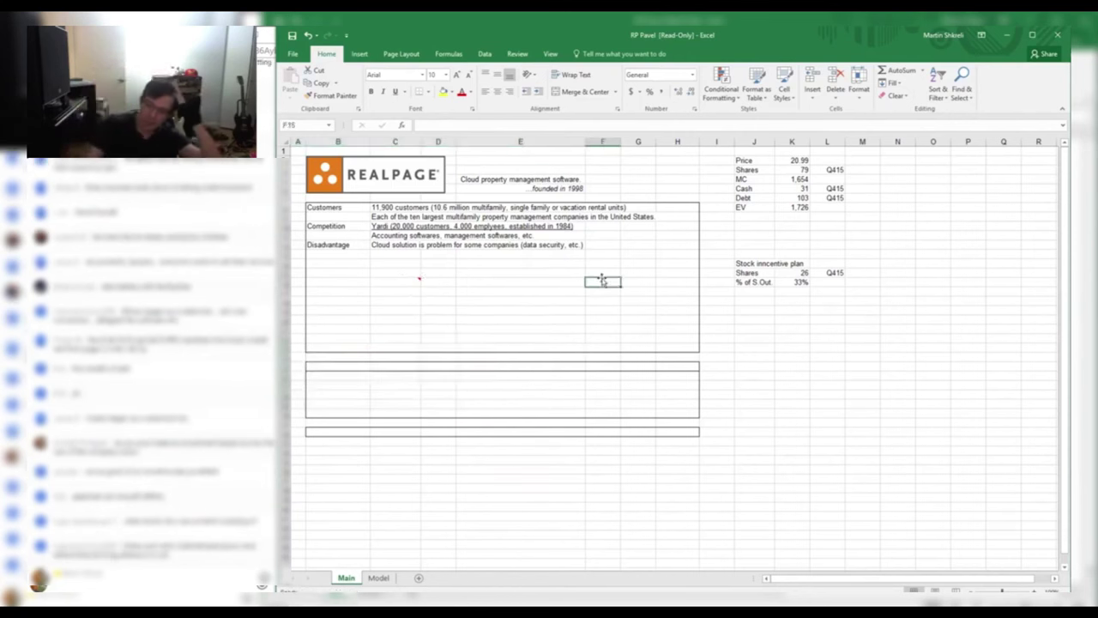
{"action": "type", "text": "=29/6"}
{"action": "key", "text": "Return"}
{"action": "left_click", "coordinate": [612, 279]}
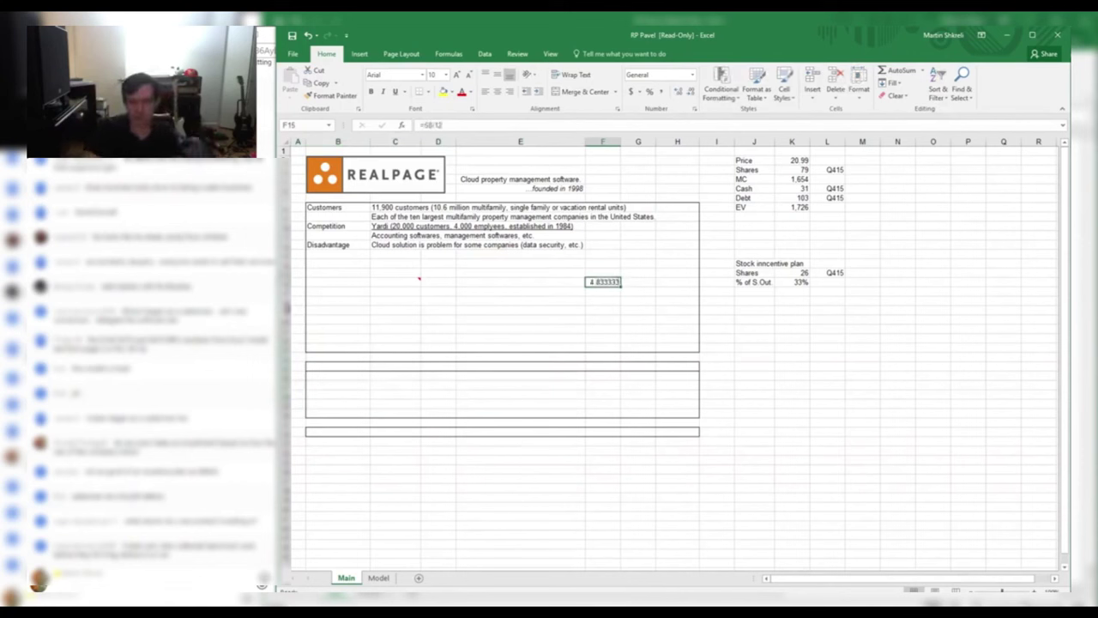
Calculate NWP revenue with 5% growth in E15 as =58*1.05, and its monthly amount in E16 as +E15/12
{"action": "left_click", "coordinate": [519, 286]}
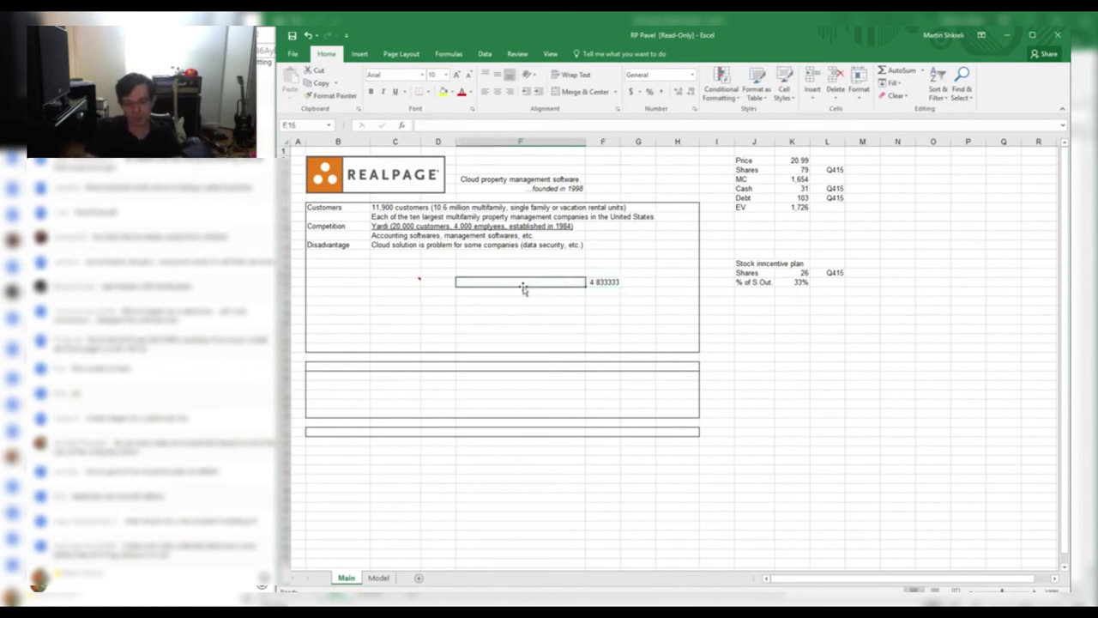
{"action": "type", "text": "=58/1.05"}
{"action": "key", "text": "Return"}
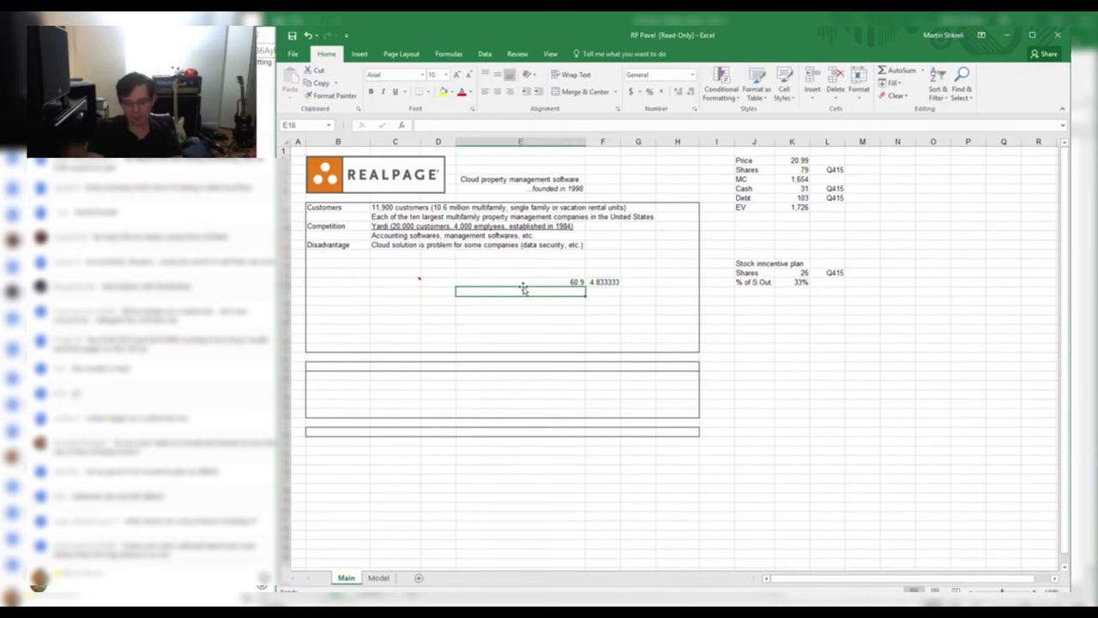
{"action": "type", "text": "+E15/12"}
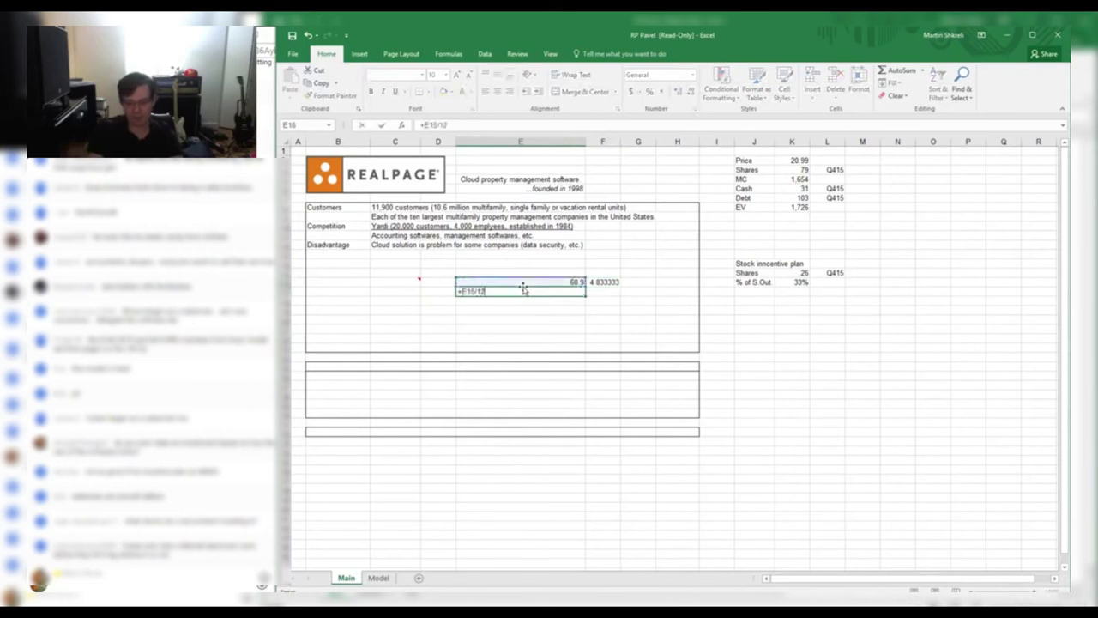
{"action": "key", "text": "Return"}
Clear the earlier monthly revenue calculation from F15
{"action": "key", "text": "Up"}
{"action": "key", "text": "Up"}
{"action": "key", "text": "Right"}
{"action": "key", "text": "Delete"}
{"action": "key", "text": "Down"}
{"action": "key", "text": "Down"}
{"action": "key", "text": "Left"}
{"action": "key", "text": "Up"}
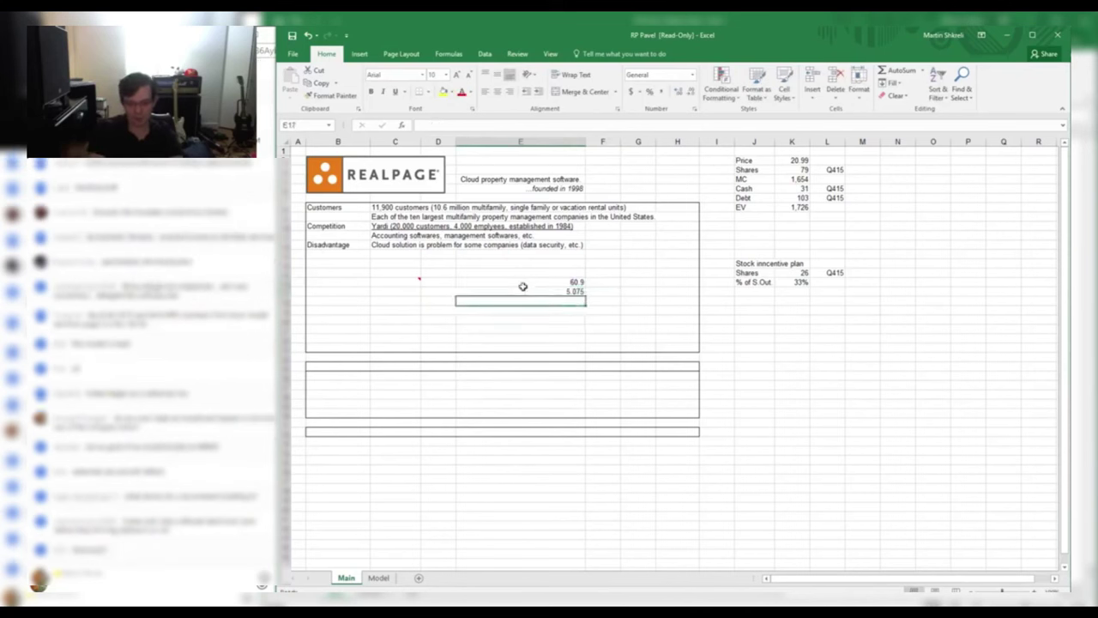
{"action": "key", "text": "Up"}
Switch to the RP workbook and read the comment on the 2016 revenue figure in the Model sheet
{"action": "key", "text": "alt+Tab"}
{"action": "key", "text": "ctrl+Page_Up"}
{"action": "key", "text": "ctrl+Page_Up"}
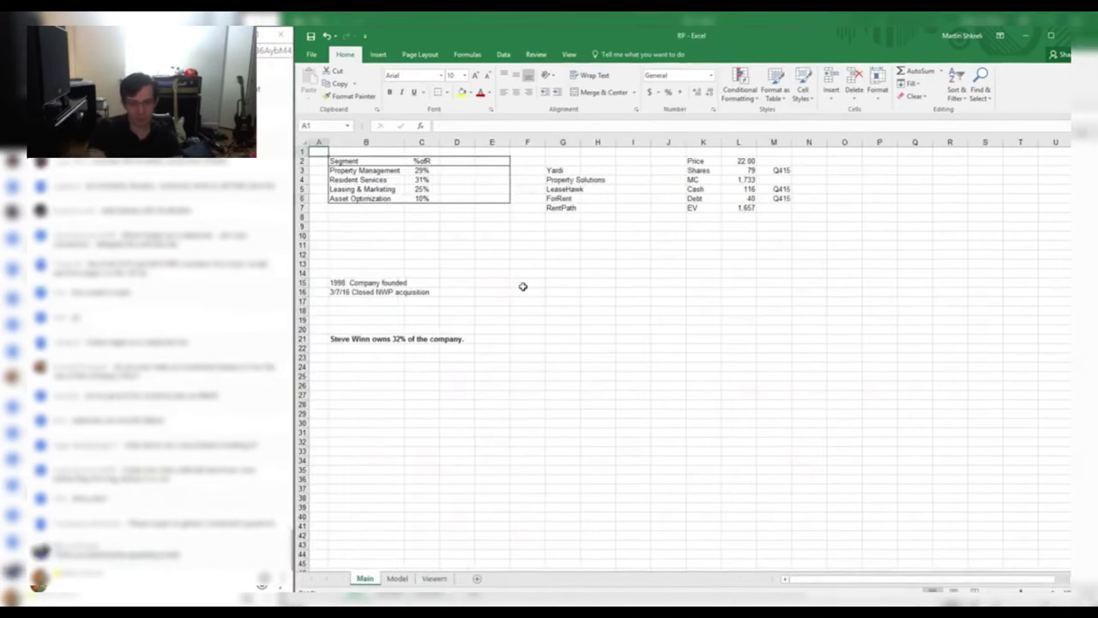
{"action": "key", "text": "ctrl+Page_Down"}
{"action": "key", "text": "ctrl+Page_Down"}
{"action": "key", "text": "ctrl+Page_Up"}
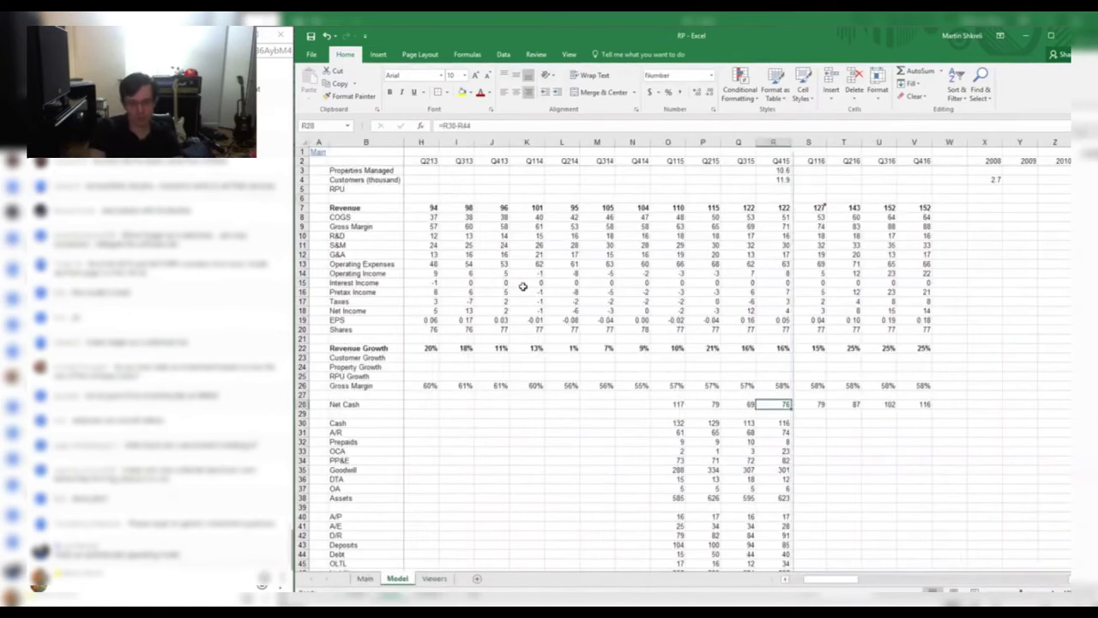
{"action": "key", "text": "Right"}
{"action": "key", "text": "Right"}
{"action": "key", "text": "Right"}
{"action": "key", "text": "Right"}
{"action": "key", "text": "Right"}
{"action": "key", "text": "Right"}
{"action": "key", "text": "Right"}
{"action": "key", "text": "Right"}
{"action": "key", "text": "Right"}
{"action": "key", "text": "Right"}
{"action": "key", "text": "Right"}
{"action": "key", "text": "Right"}
{"action": "key", "text": "Right"}
{"action": "key", "text": "Right"}
{"action": "key", "text": "Right"}
{"action": "key", "text": "Right"}
{"action": "key", "text": "Right"}
{"action": "key", "text": "Right"}
{"action": "key", "text": "Right"}
{"action": "key", "text": "Right"}
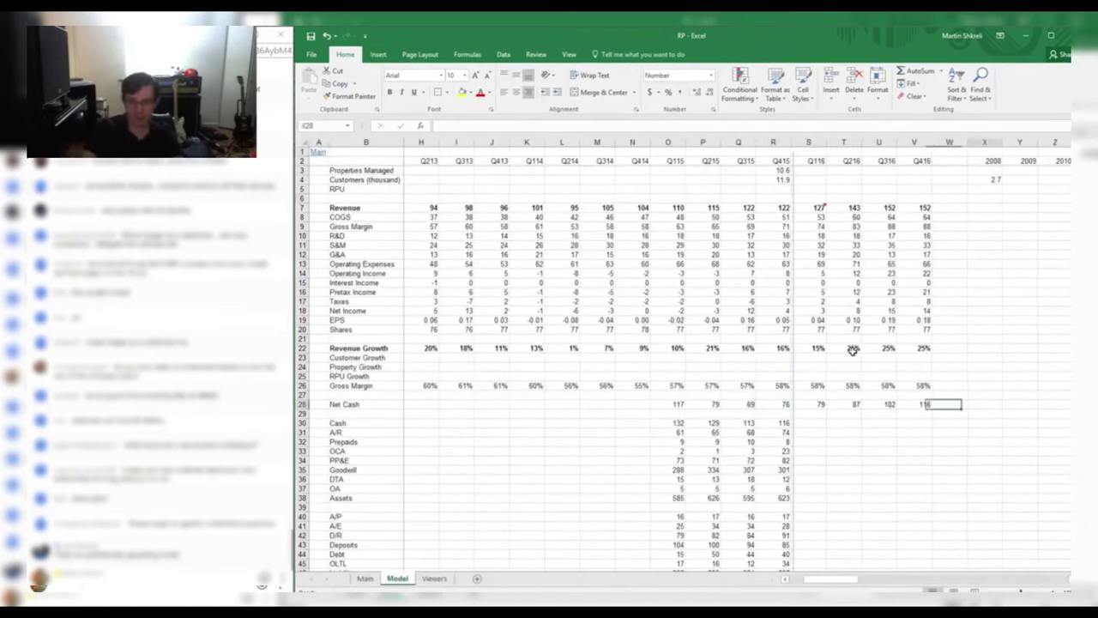
{"action": "mouse_move", "coordinate": [815, 207]}
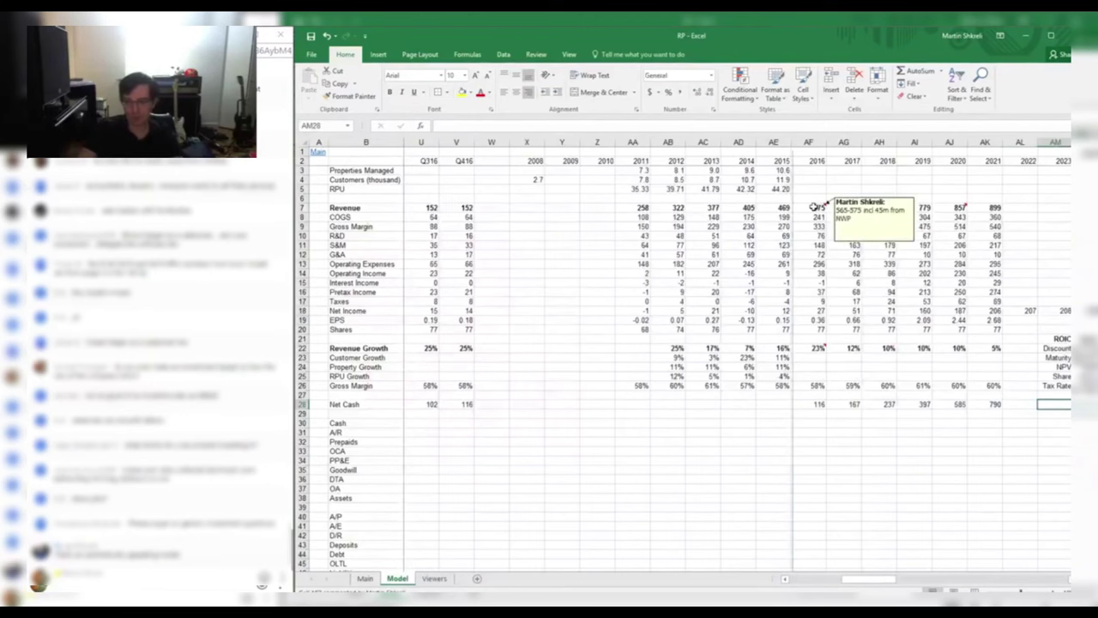
View the RP workbook's Main sheet to check the note on the NWP acquisition closing
{"action": "key", "text": "ctrl+Page_Up"}
{"action": "key", "text": "ctrl+Page_Down"}
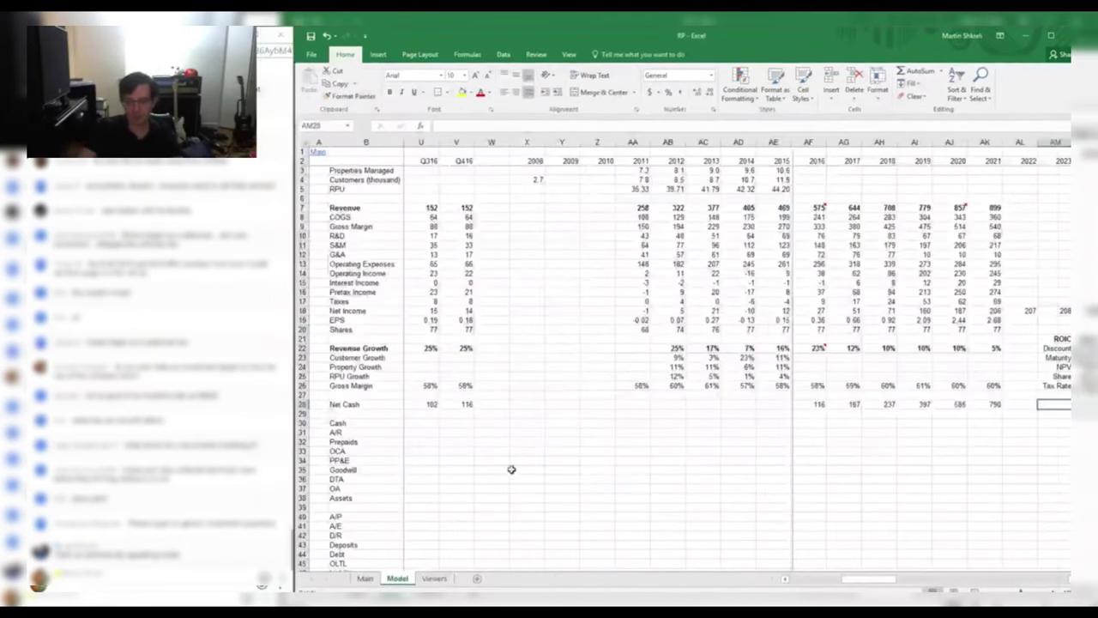
{"action": "left_click", "coordinate": [374, 580]}
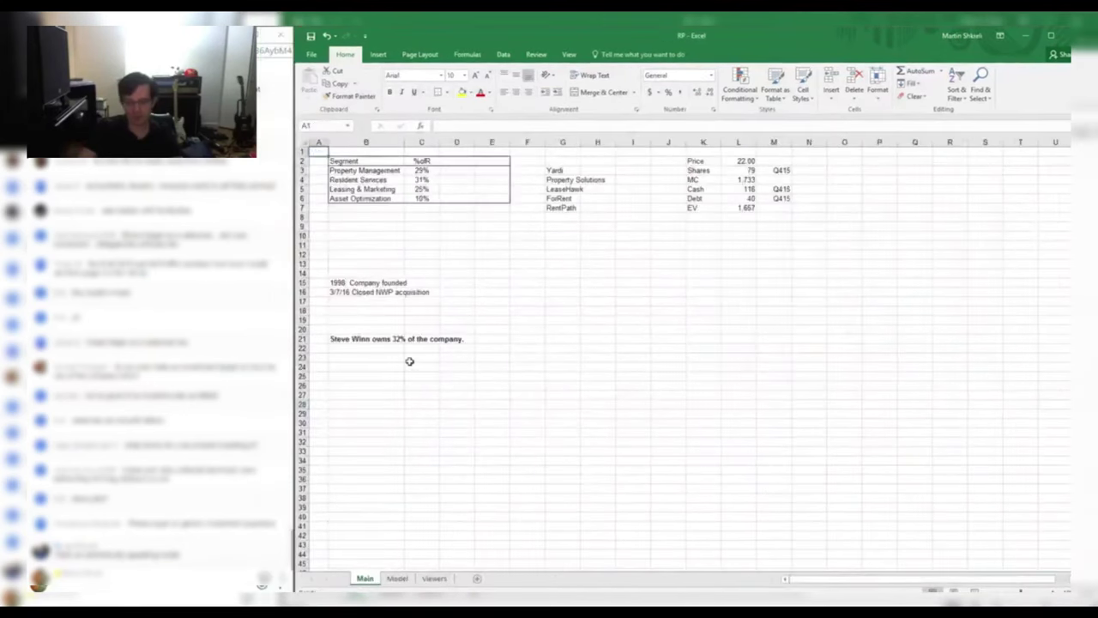
Return to the viewer's workbook and clear the scratch calculations in E16 and E15
{"action": "key", "text": "alt+Tab"}
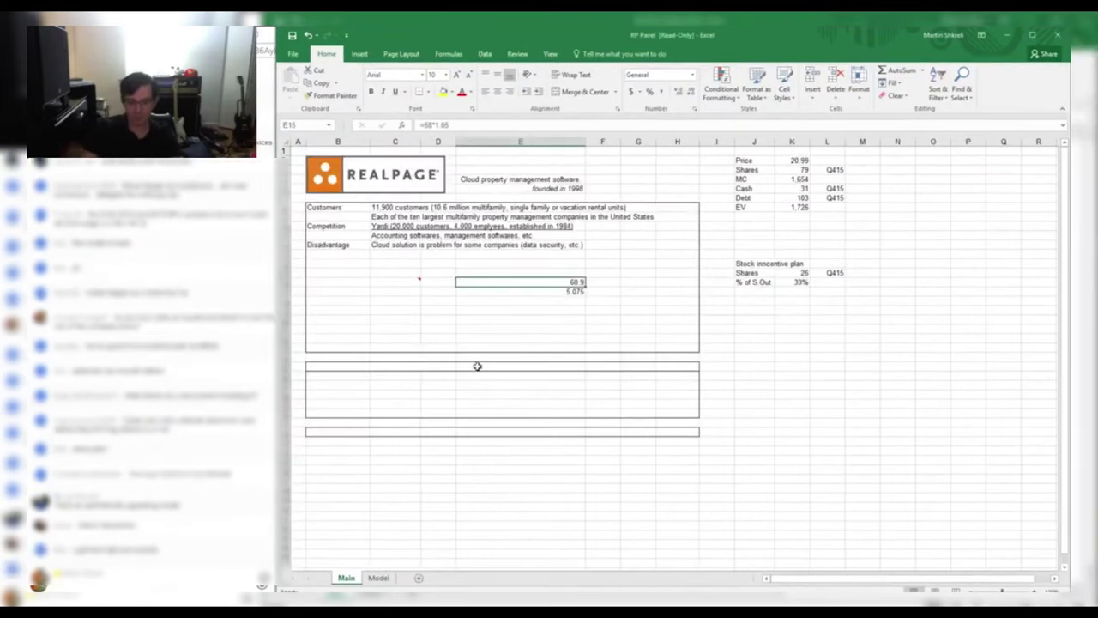
{"action": "key", "text": "Down"}
{"action": "key", "text": "Delete"}
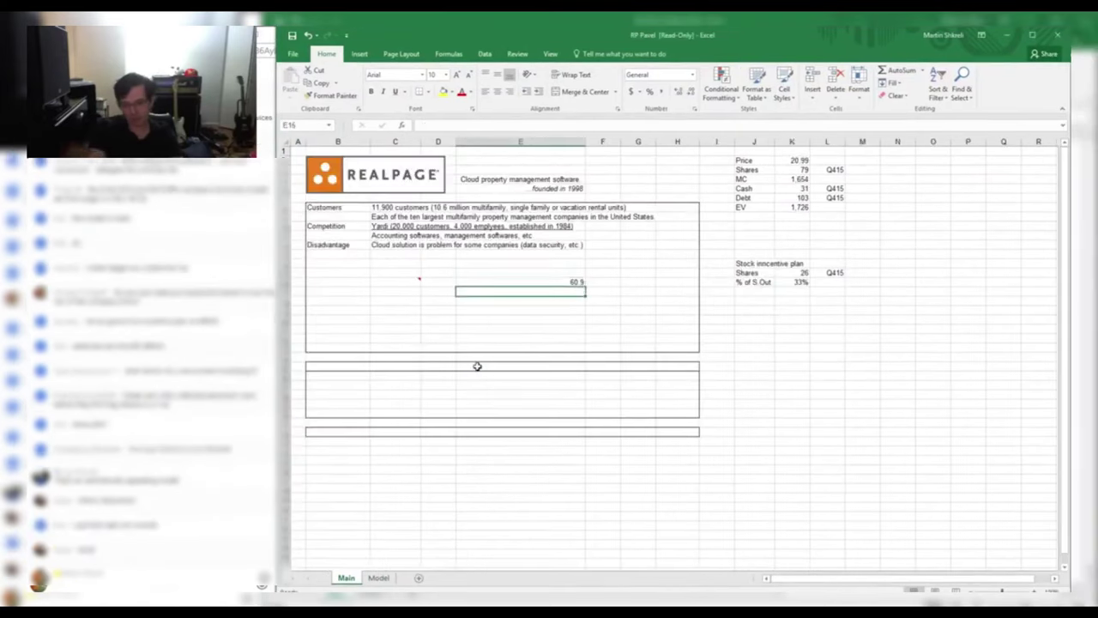
{"action": "key", "text": "Up"}
{"action": "key", "text": "Delete"}
Clear the Disadvantage label in B11 and its entry about cloud data security
{"action": "key", "text": "ctrl+Home"}
{"action": "key", "text": "Down"}
{"action": "key", "text": "Down"}
{"action": "key", "text": "Down"}
{"action": "key", "text": "Down"}
{"action": "key", "text": "Down"}
{"action": "key", "text": "Down"}
{"action": "key", "text": "Down"}
{"action": "key", "text": "Down"}
{"action": "key", "text": "Right"}
{"action": "key", "text": "Down"}
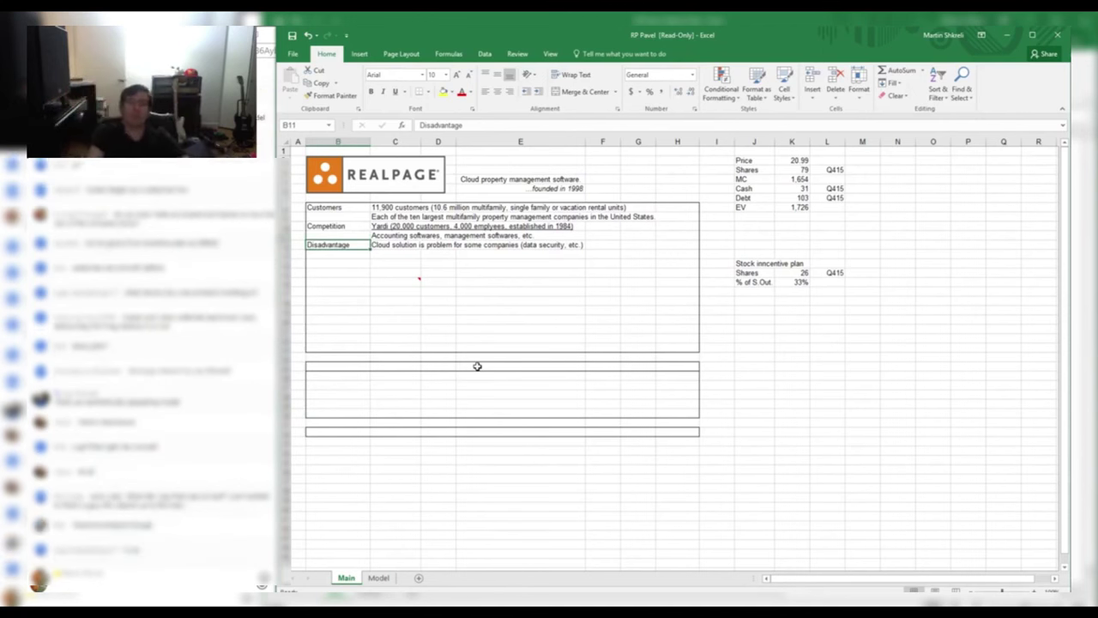
{"action": "key", "text": "ctrl+z"}
{"action": "key", "text": "ctrl+z"}
{"action": "key", "text": "ctrl+z"}
{"action": "key", "text": "ctrl+z"}
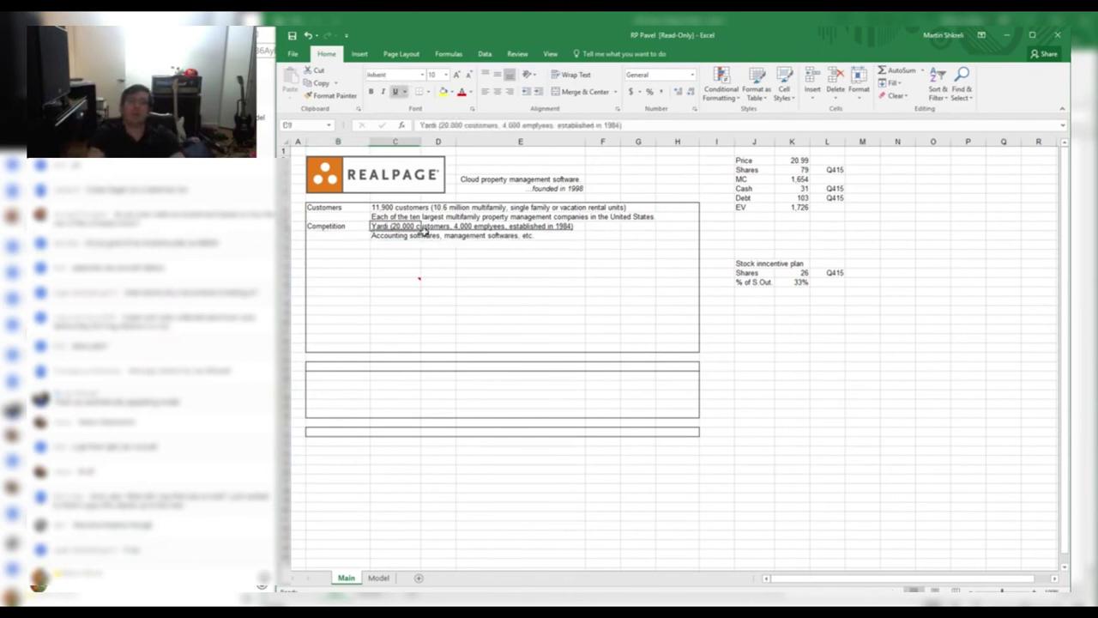
Clear range C1:F11, covering the software tagline, founding note, and the Customers and Competition entries
{"action": "double_click", "coordinate": [396, 226]}
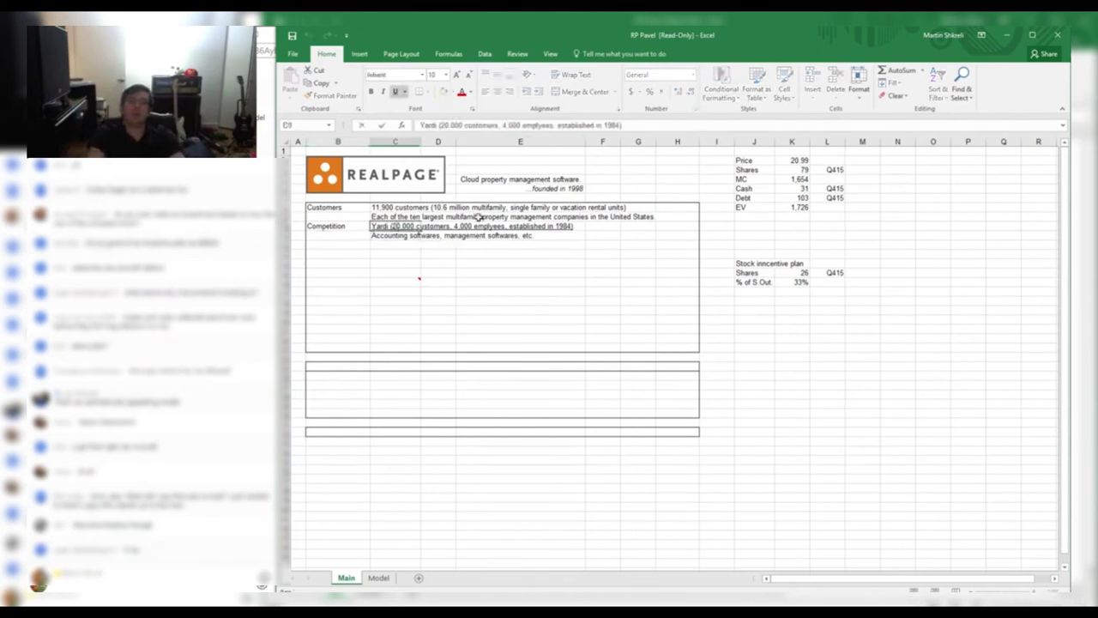
{"action": "left_click", "coordinate": [422, 225]}
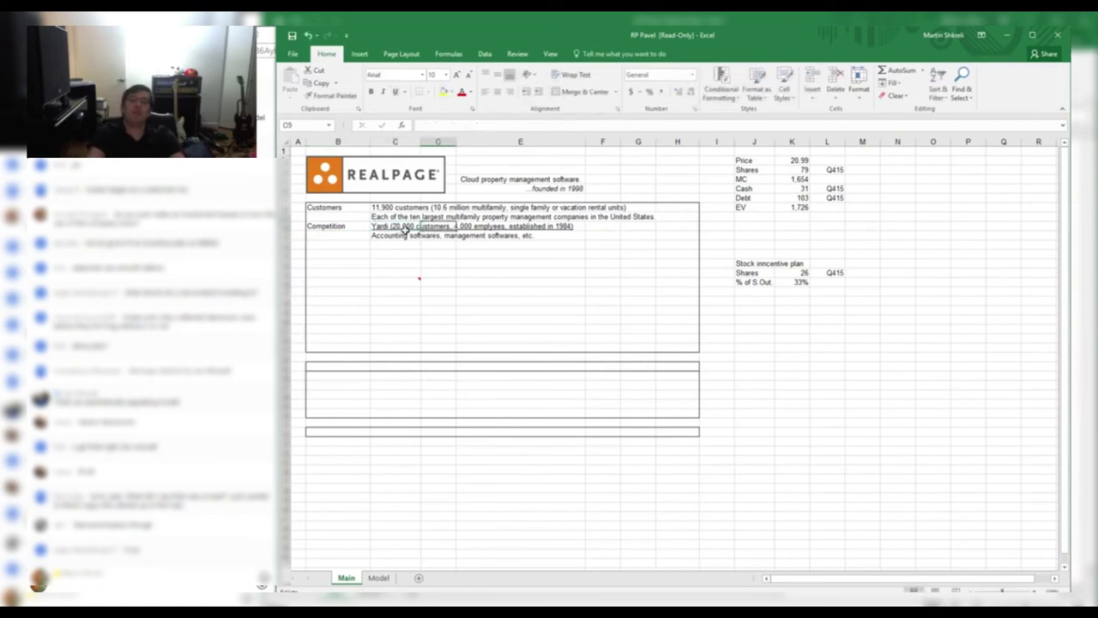
{"action": "left_click_drag", "start_coordinate": [404, 245], "coordinate": [320, 225]}
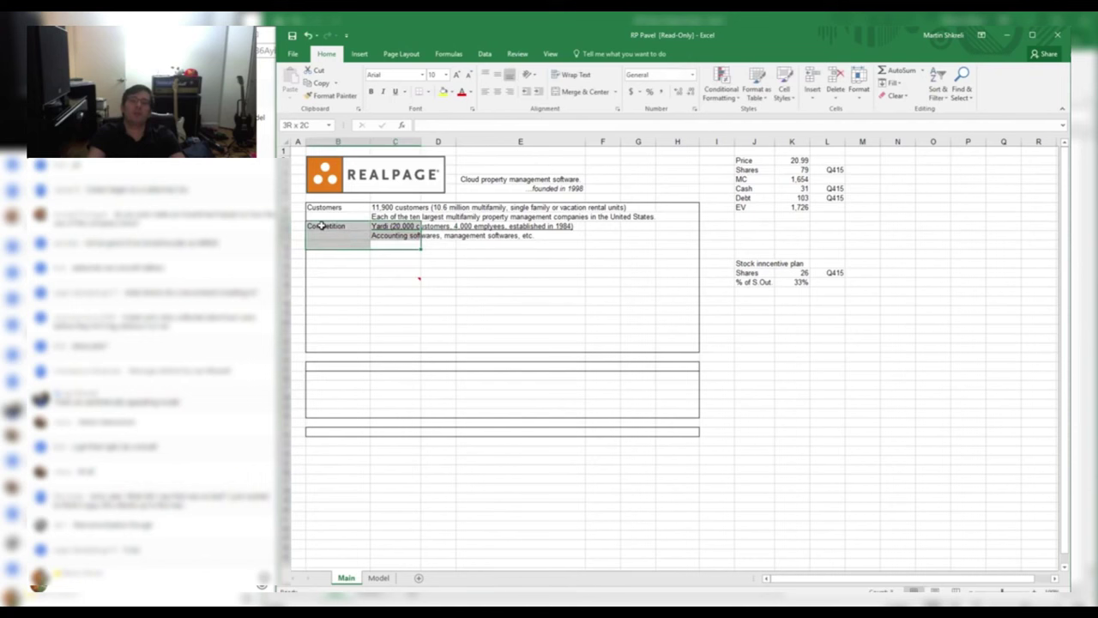
{"action": "left_click_drag", "start_coordinate": [320, 226], "coordinate": [582, 139]}
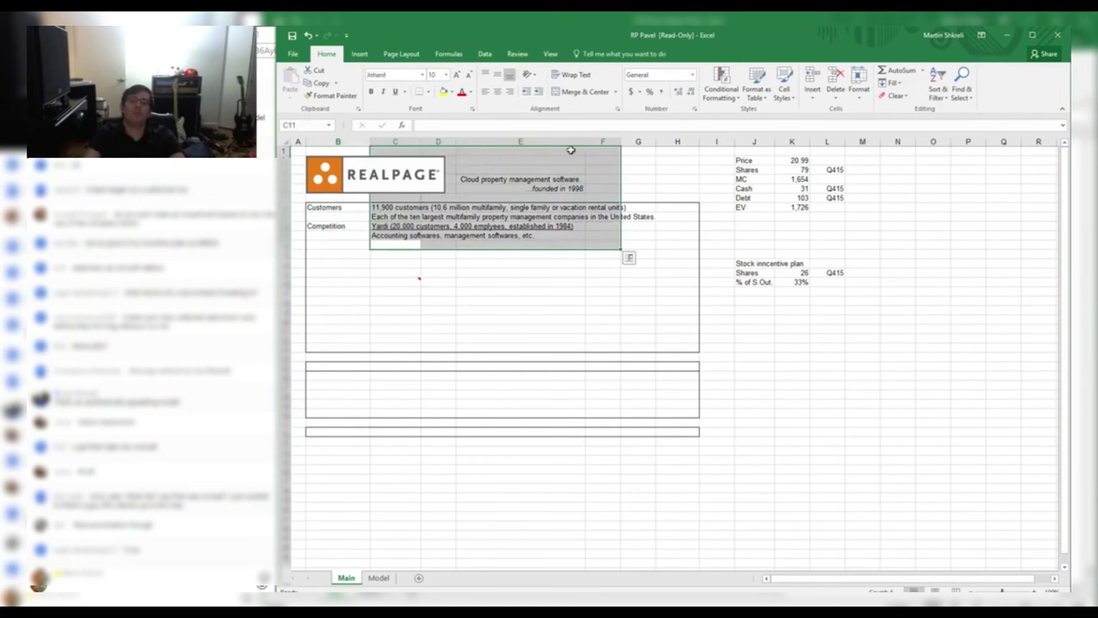
{"action": "key", "text": "Delete"}
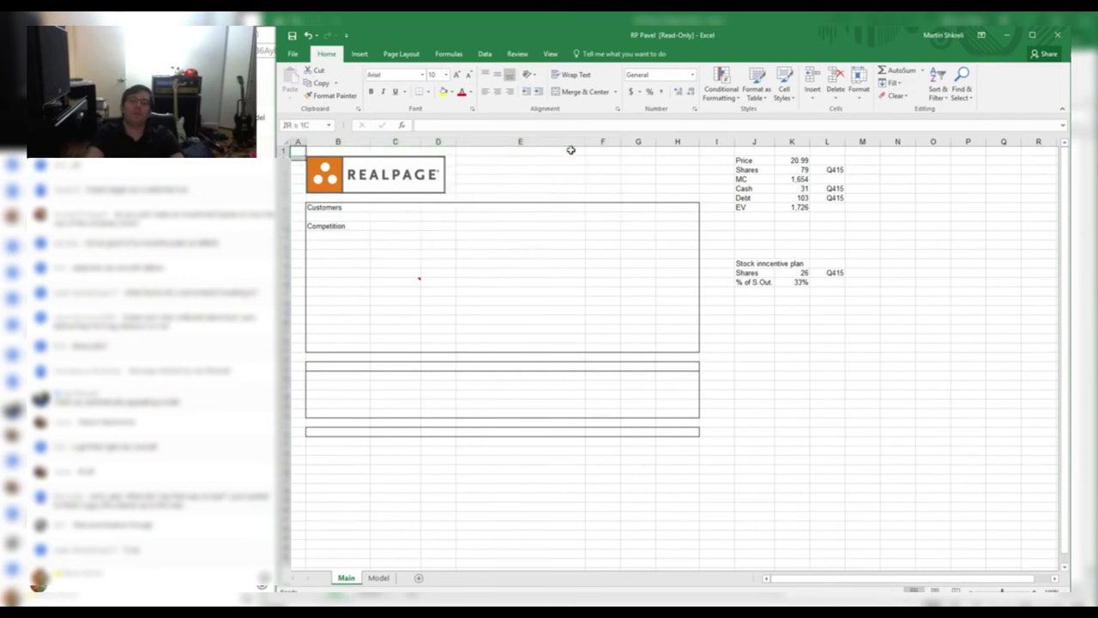
Clear the Customers and Competition labels from the Main sheet's notes box and open the Model sheet
{"action": "key", "text": "shift+Down"}
{"action": "key", "text": "shift+Down"}
{"action": "key", "text": "shift+Down"}
{"action": "key", "text": "shift+Down"}
{"action": "key", "text": "shift+Down"}
{"action": "key", "text": "shift+Down"}
{"action": "key", "text": "shift+Down"}
{"action": "key", "text": "shift+Down"}
{"action": "key", "text": "shift+Right"}
{"action": "key", "text": "shift+Right"}
{"action": "key", "text": "Delete"}
{"action": "key", "text": "Up"}
{"action": "key", "text": "ctrl+Page_Down"}
{"action": "key", "text": "ctrl+Home"}
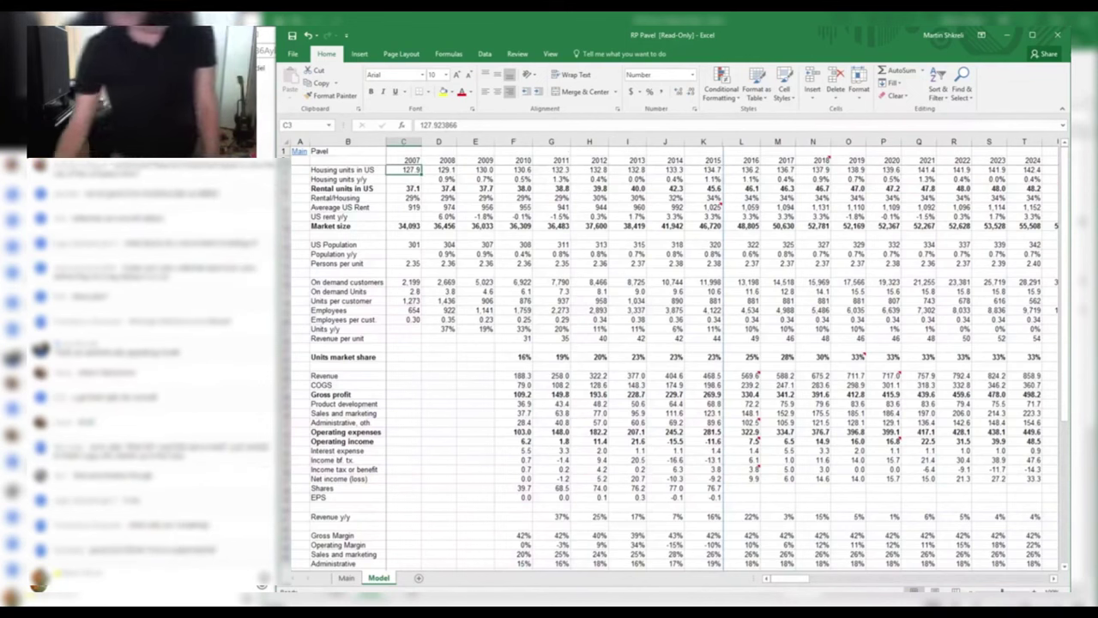
Switch to the live chat and post the message "no whiteboarding"
{"action": "left_click", "coordinate": [221, 515]}
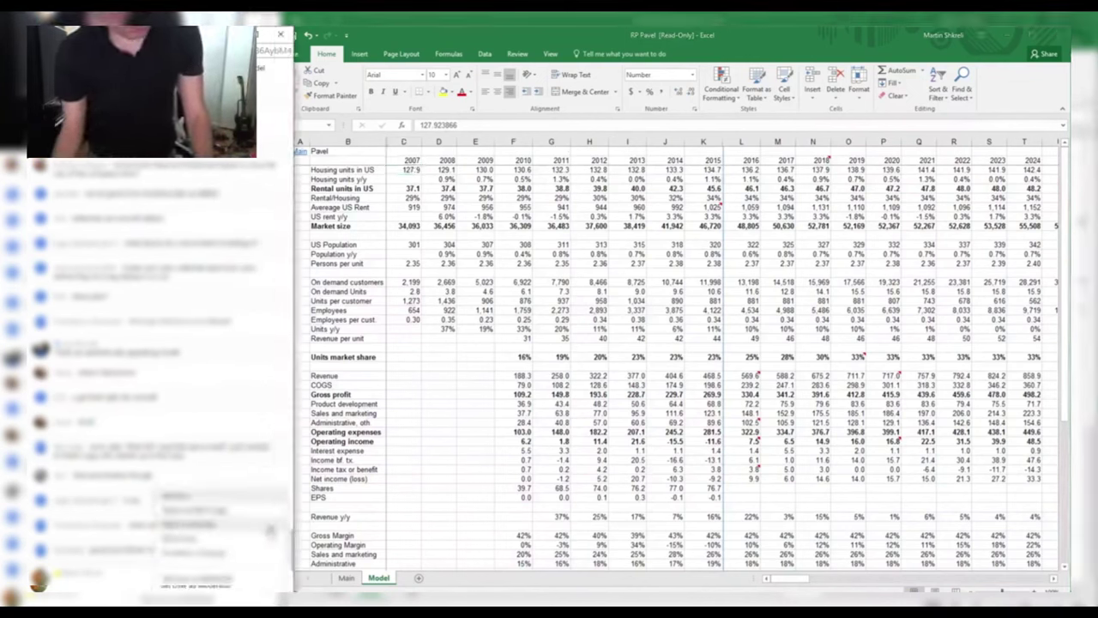
{"action": "left_click", "coordinate": [179, 583]}
{"action": "type", "text": "no whi"}
{"action": "type", "text": "teboarding"}
{"action": "key", "text": "Return"}
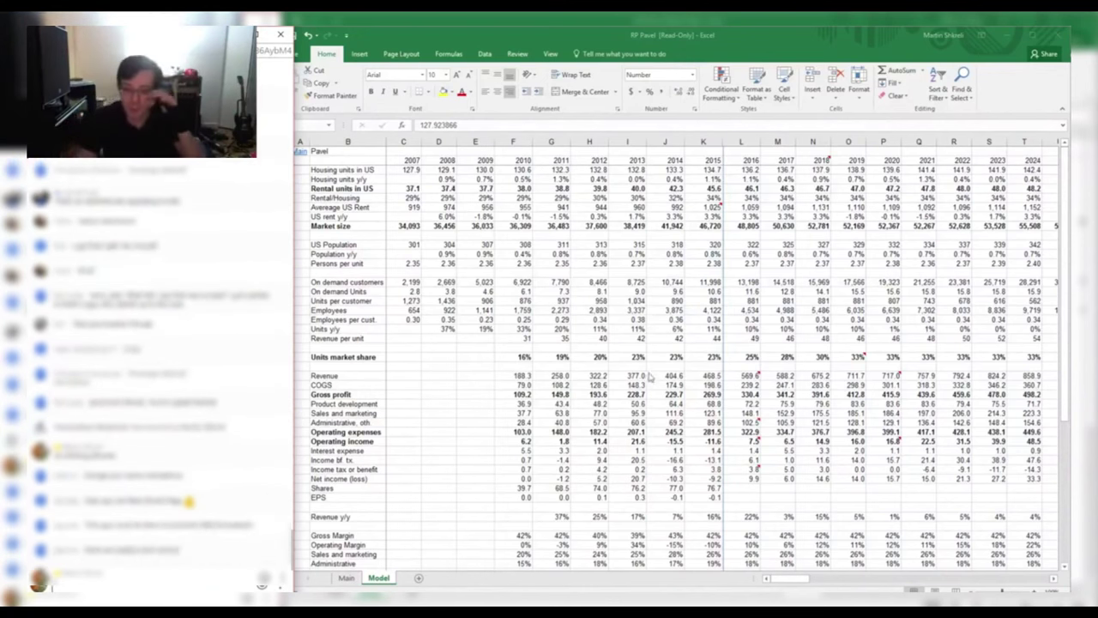
Return to the viewer's workbook, bold the Revenue row and remove bold from the Gross profit row
{"action": "left_click", "coordinate": [703, 385]}
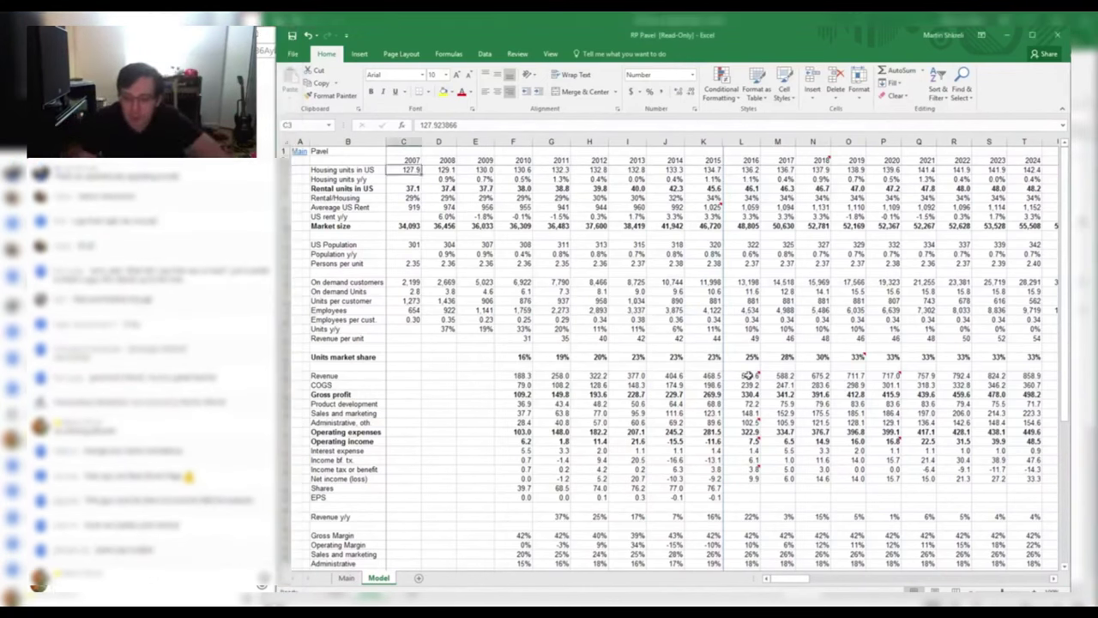
{"action": "left_click", "coordinate": [747, 376]}
{"action": "left_click", "coordinate": [748, 394]}
{"action": "key", "text": "Up"}
{"action": "key", "text": "Up"}
{"action": "key", "text": "Down"}
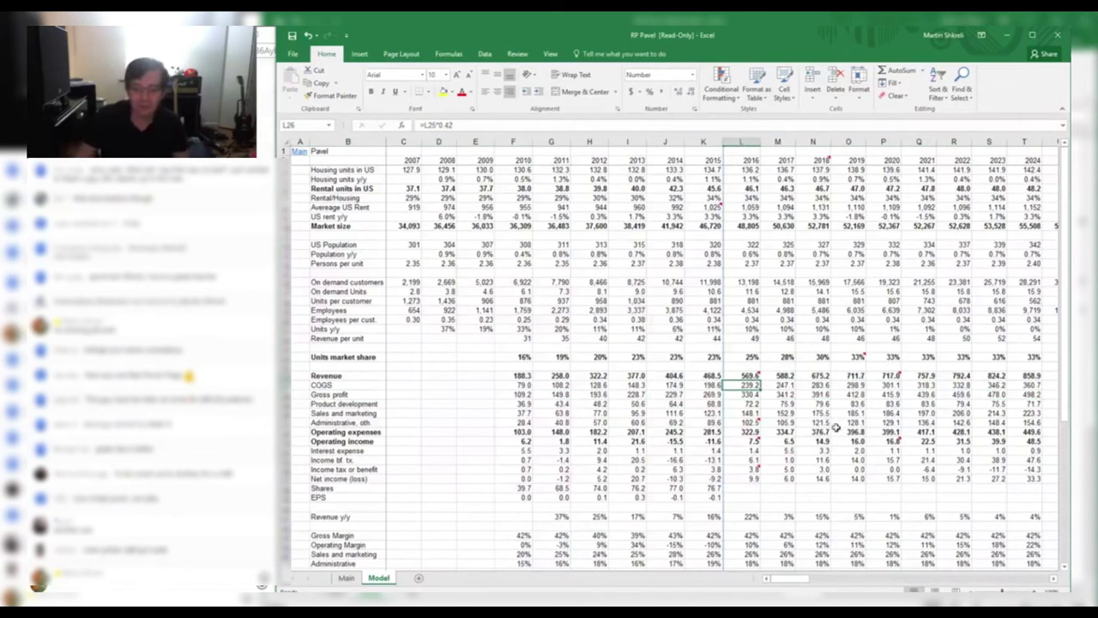
Remove bold from the Operating expenses and Operating income rows
{"action": "left_click_drag", "start_coordinate": [821, 430], "coordinate": [821, 441]}
{"action": "key", "text": "shift+space"}
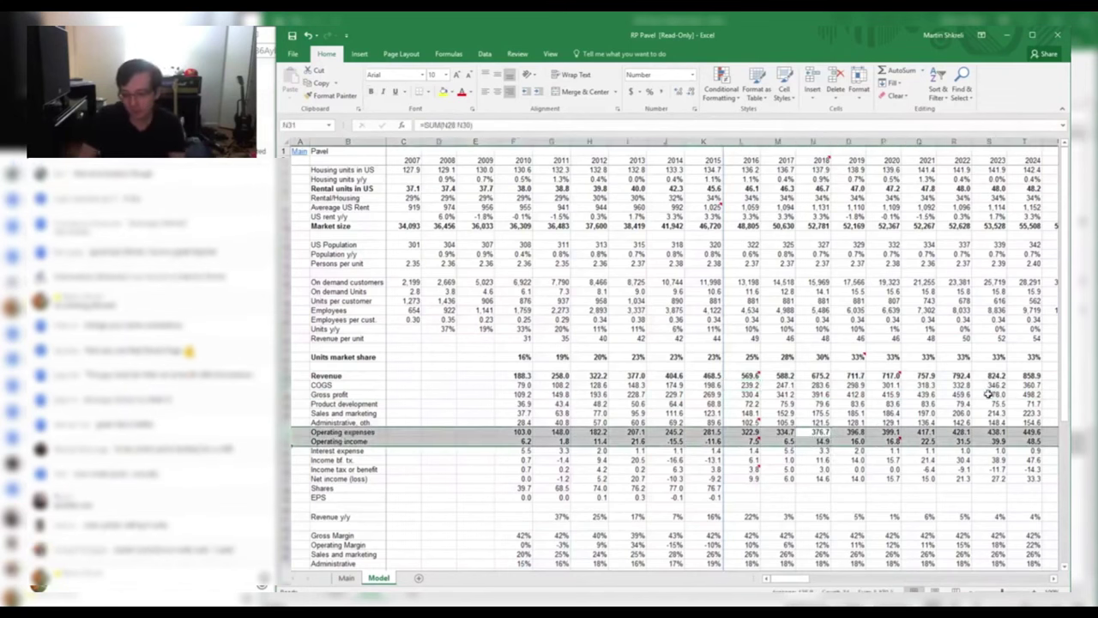
{"action": "key", "text": "ctrl+b"}
Review the projections out to 2025 and inspect the 2025 Revenue formula in U25
{"action": "left_click", "coordinate": [988, 393]}
{"action": "key", "text": "Right"}
{"action": "key", "text": "Right"}
{"action": "key", "text": "Right"}
{"action": "key", "text": "Right"}
{"action": "key", "text": "Right"}
{"action": "key", "text": "Right"}
{"action": "key", "text": "Right"}
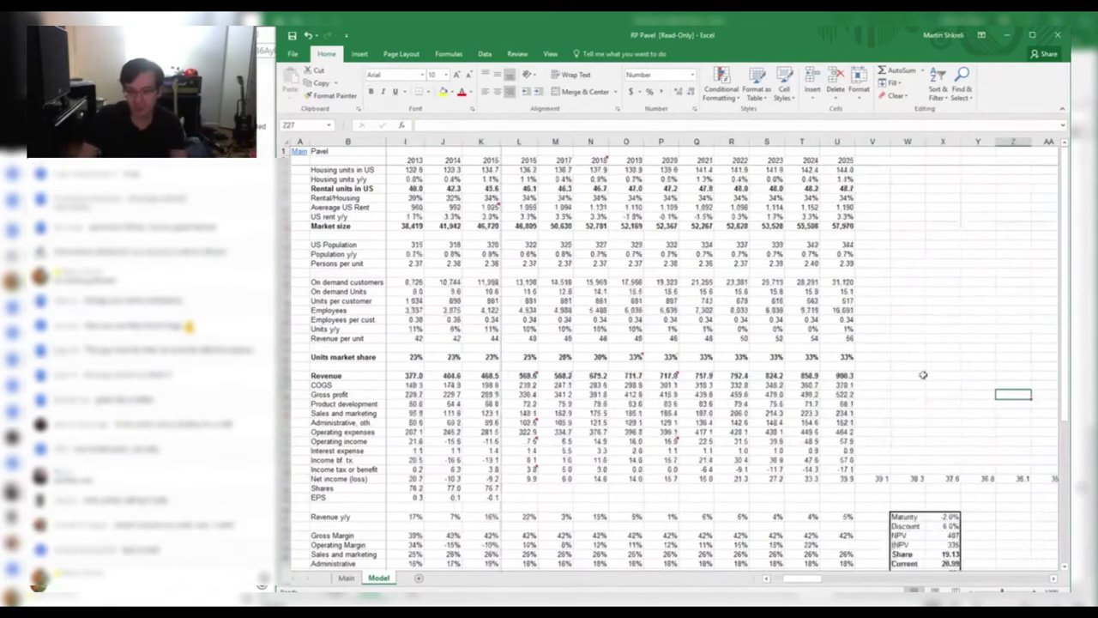
{"action": "left_click", "coordinate": [842, 375]}
{"action": "mouse_move", "coordinate": [675, 372]}
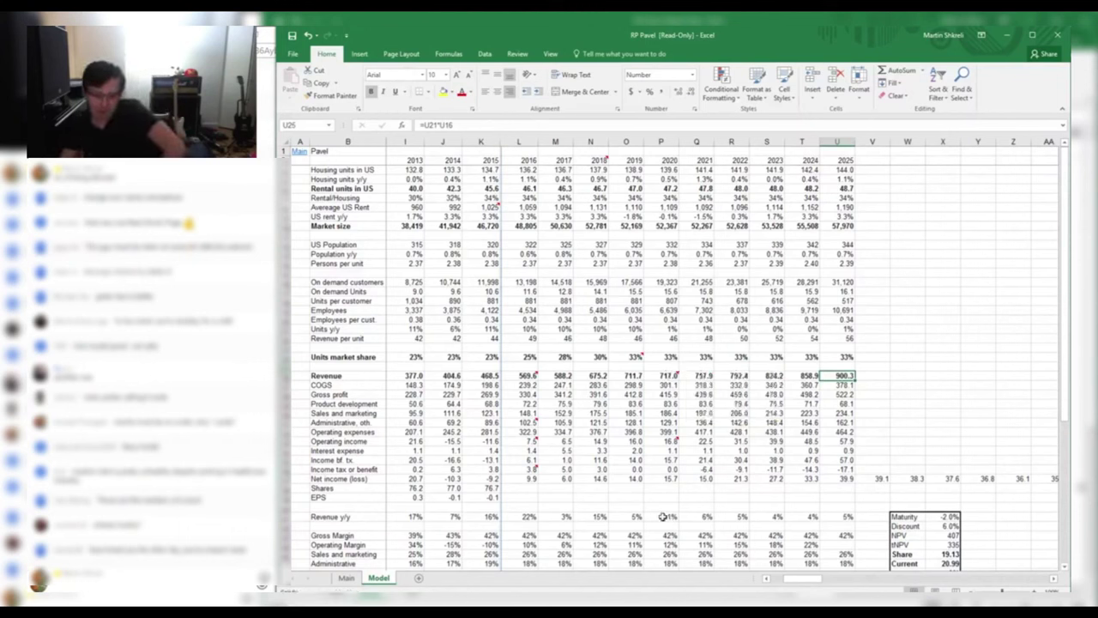
Check the Revenue y/y growth formulas for the years 2017 through 2021
{"action": "left_click", "coordinate": [618, 515]}
{"action": "double_click", "coordinate": [557, 517]}
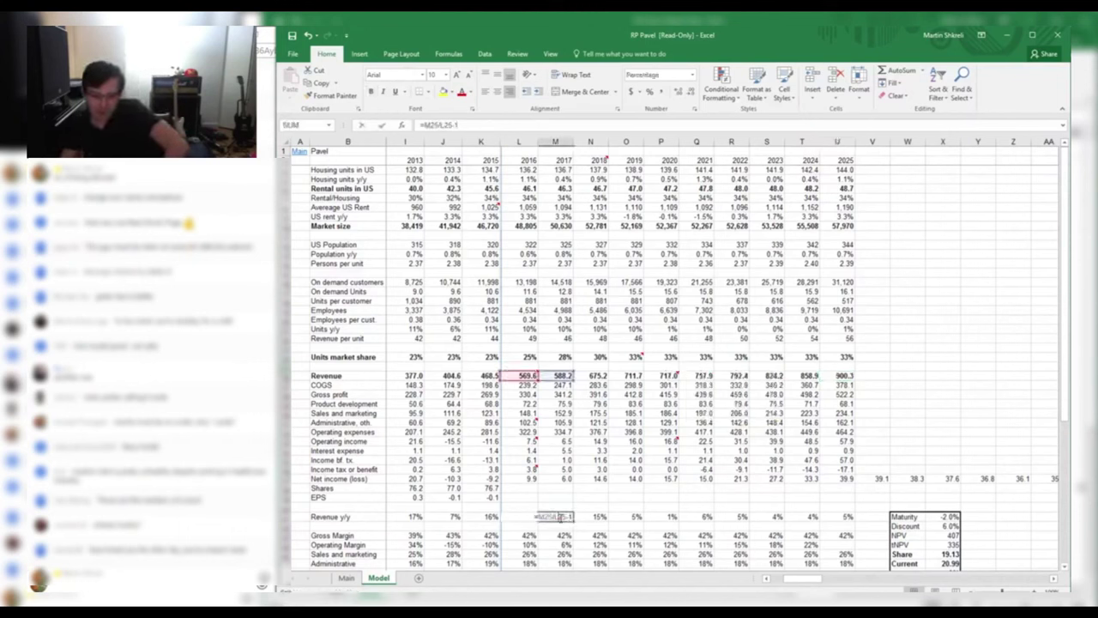
{"action": "key", "text": "Tab"}
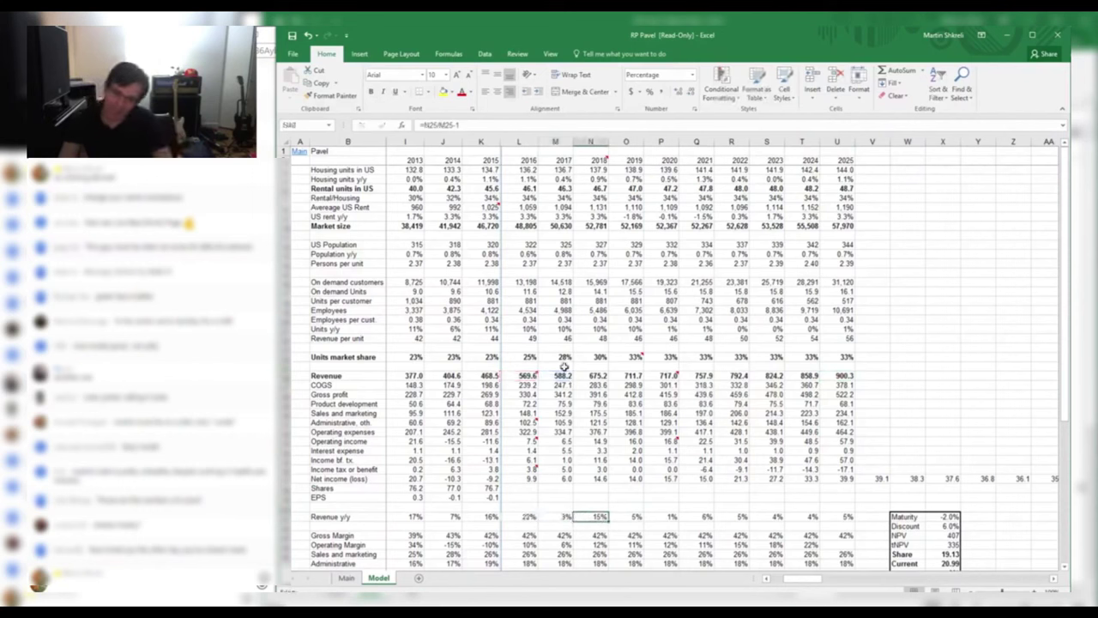
{"action": "left_click", "coordinate": [621, 519]}
{"action": "left_click", "coordinate": [667, 518]}
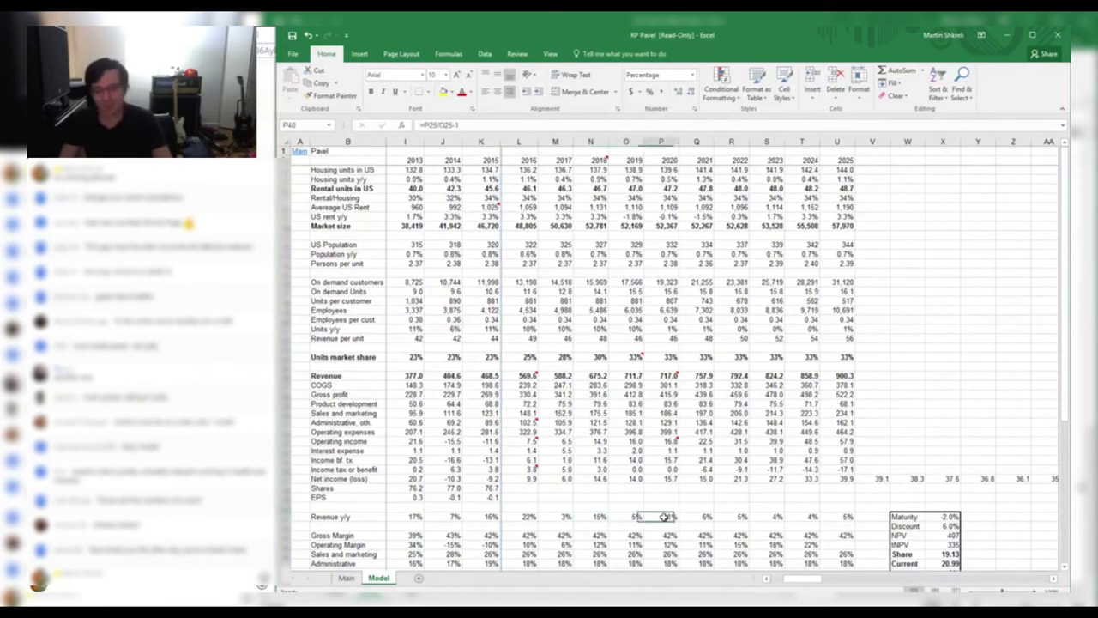
{"action": "left_click", "coordinate": [705, 517]}
Inspect the post-2025 net income formula and the valuation box's discount, NPV, tNPV and Share formulas
{"action": "scroll", "coordinate": [801, 482], "scroll_direction": "down", "scroll_amount": 3}
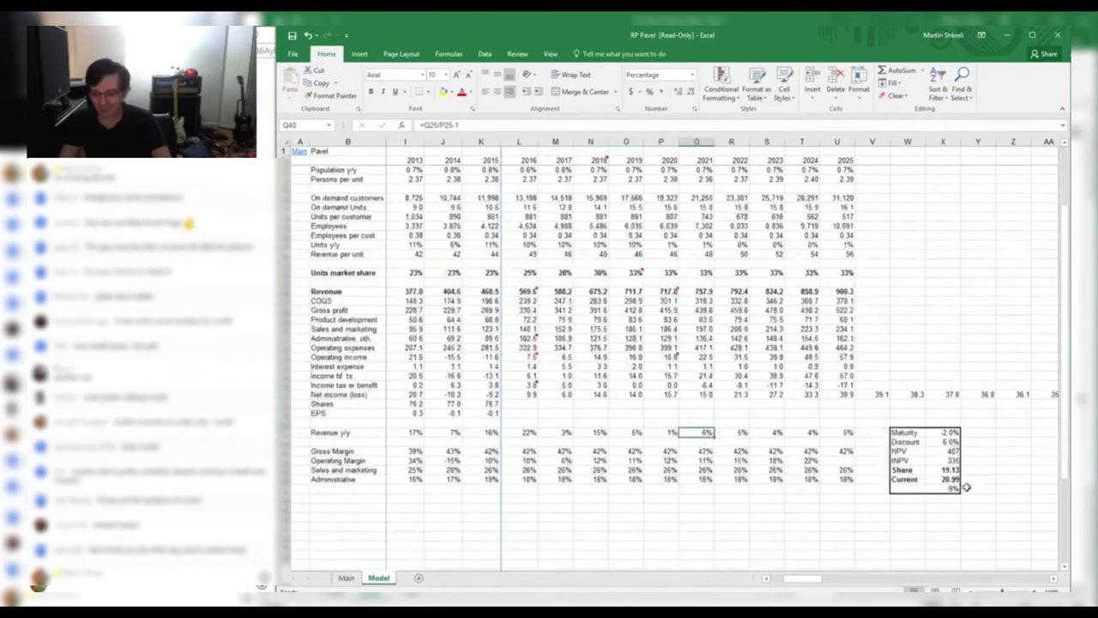
{"action": "left_click", "coordinate": [952, 487]}
{"action": "left_click", "coordinate": [871, 395]}
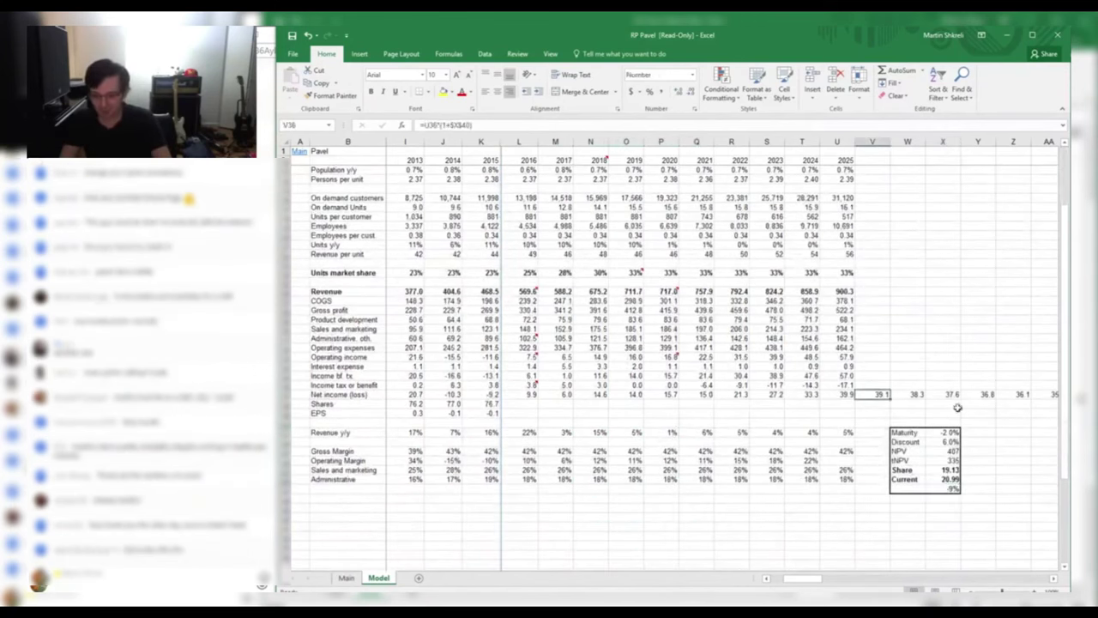
{"action": "left_click", "coordinate": [948, 441]}
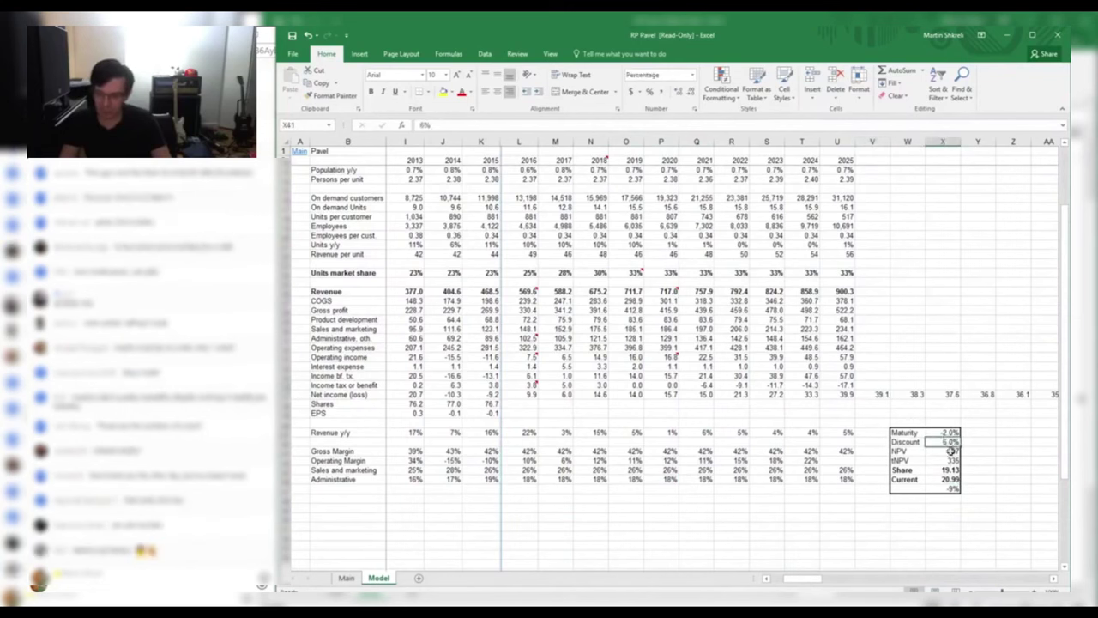
{"action": "double_click", "coordinate": [950, 452]}
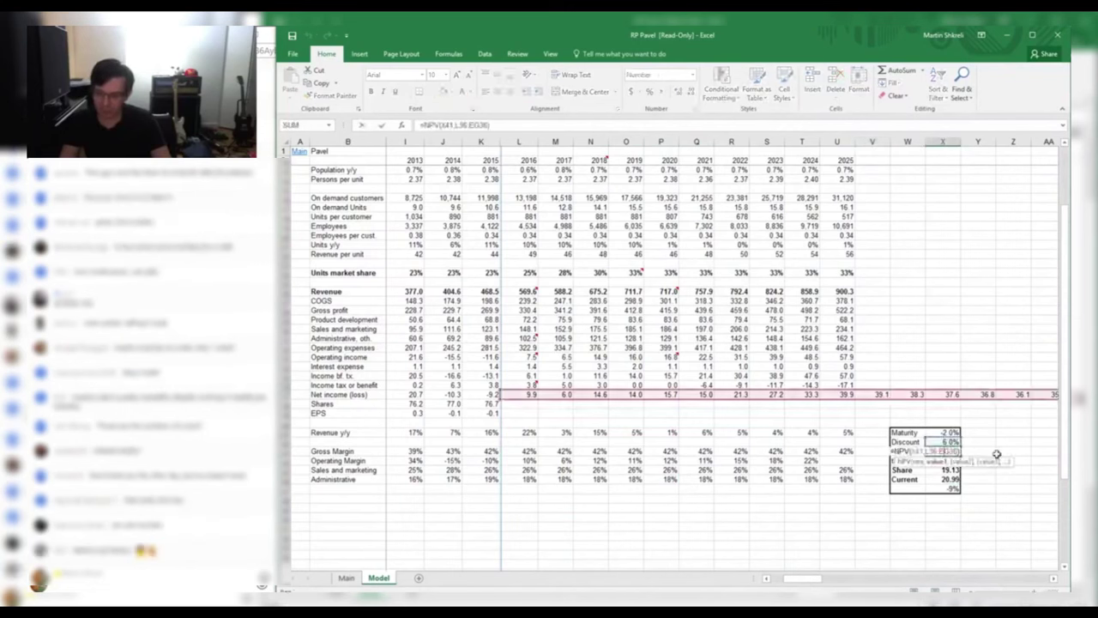
{"action": "key", "text": "Tab"}
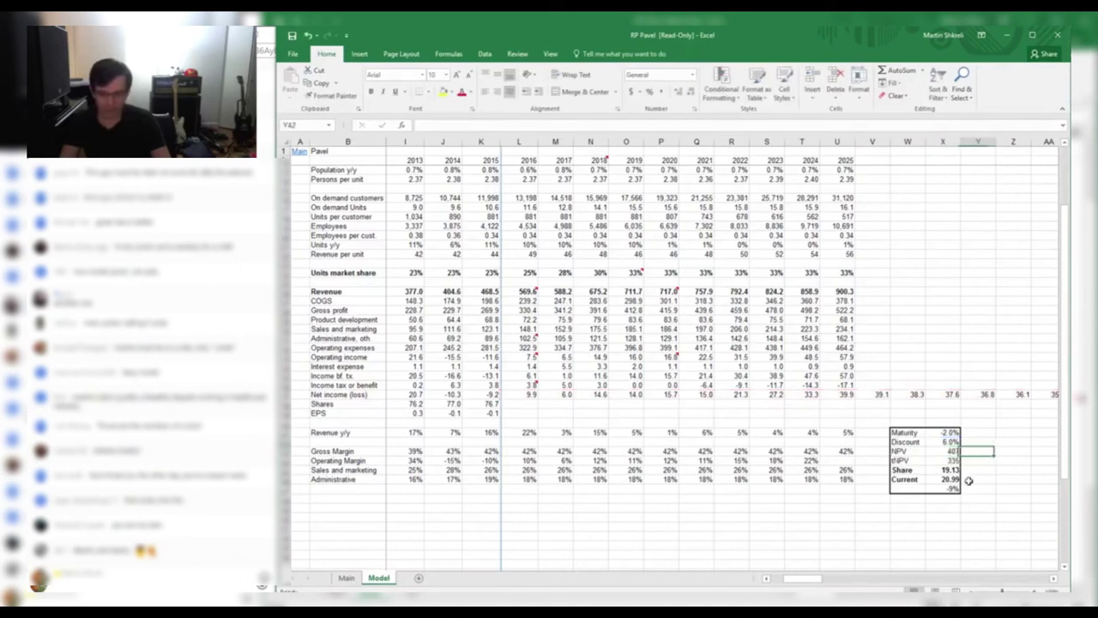
{"action": "key", "text": "Return"}
{"action": "key", "text": "F2"}
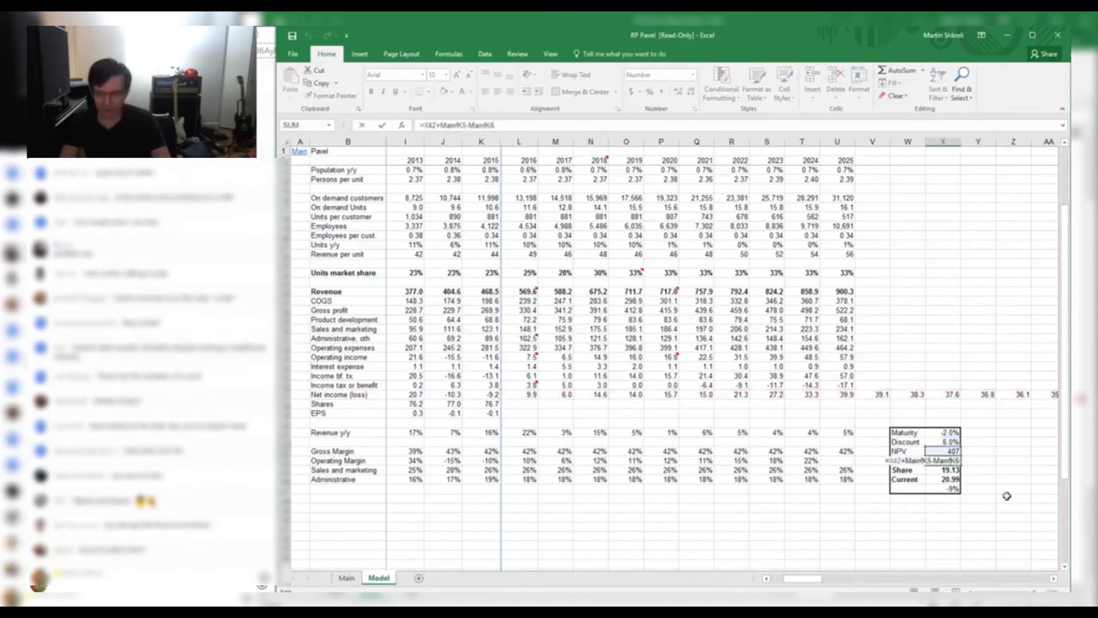
{"action": "key", "text": "Return"}
{"action": "key", "text": "F2"}
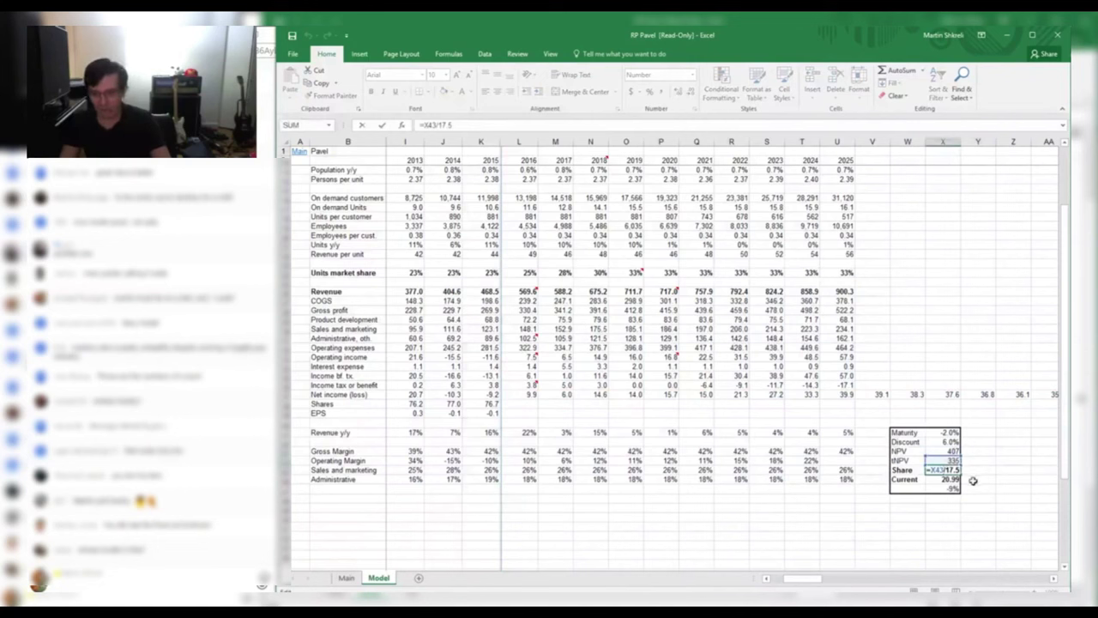
{"action": "key", "text": "Tab"}
Highlight the Share and Current values in X44:X45 of the valuation box in yellow
{"action": "left_click_drag", "start_coordinate": [936, 469], "coordinate": [944, 480]}
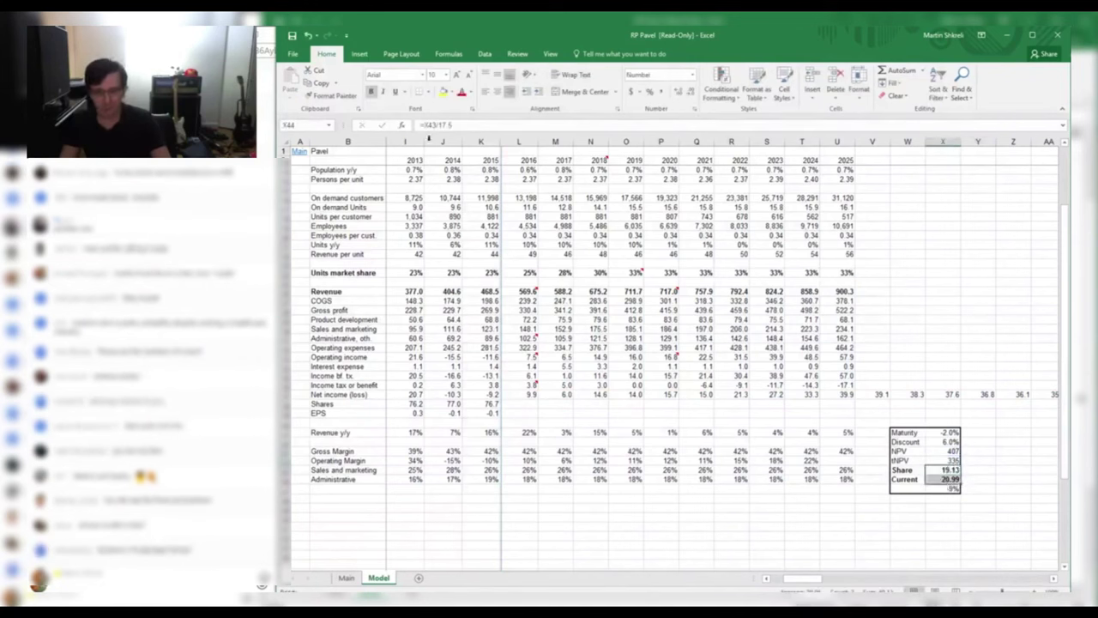
{"action": "left_click", "coordinate": [443, 91]}
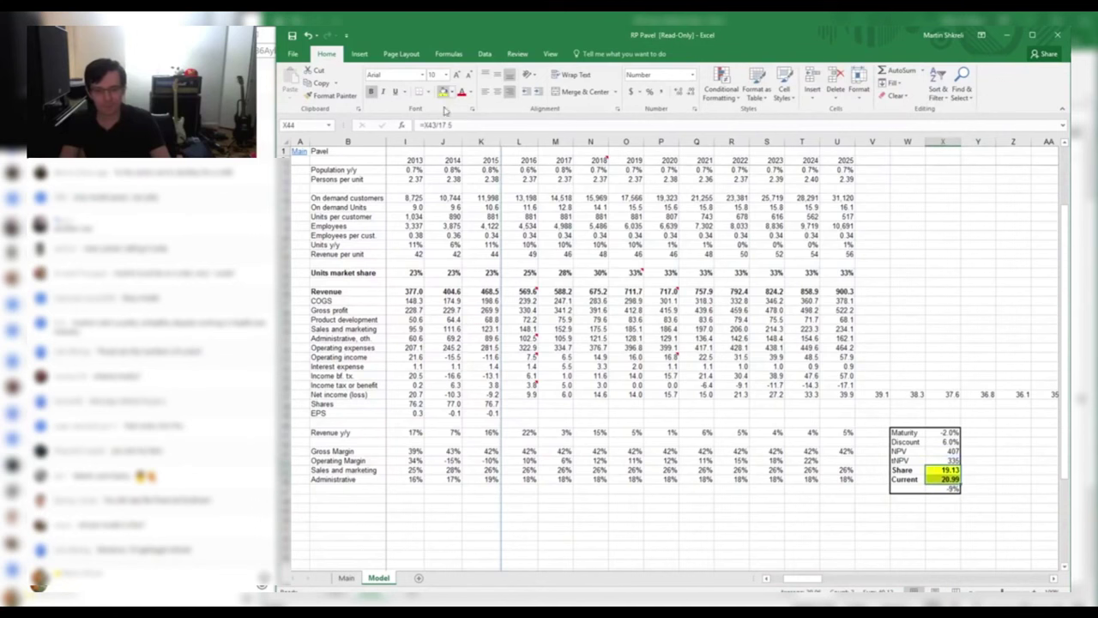
{"action": "left_click", "coordinate": [947, 460]}
{"action": "left_click", "coordinate": [952, 488]}
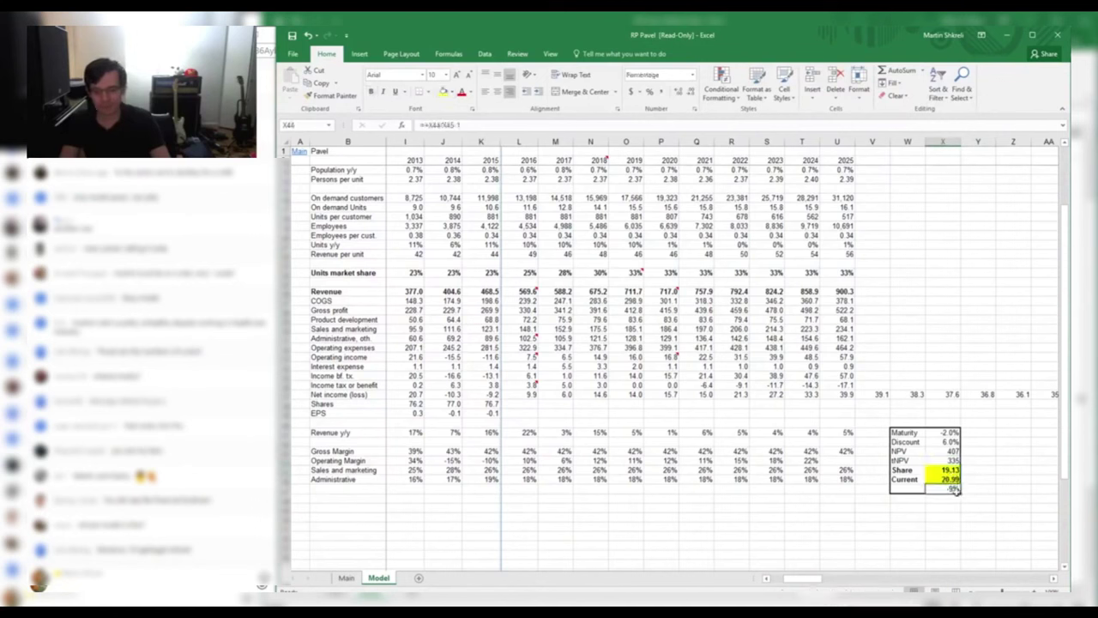
Recheck the Share and tNPV formulas in the valuation box against the figures on the Main sheet
{"action": "double_click", "coordinate": [946, 471]}
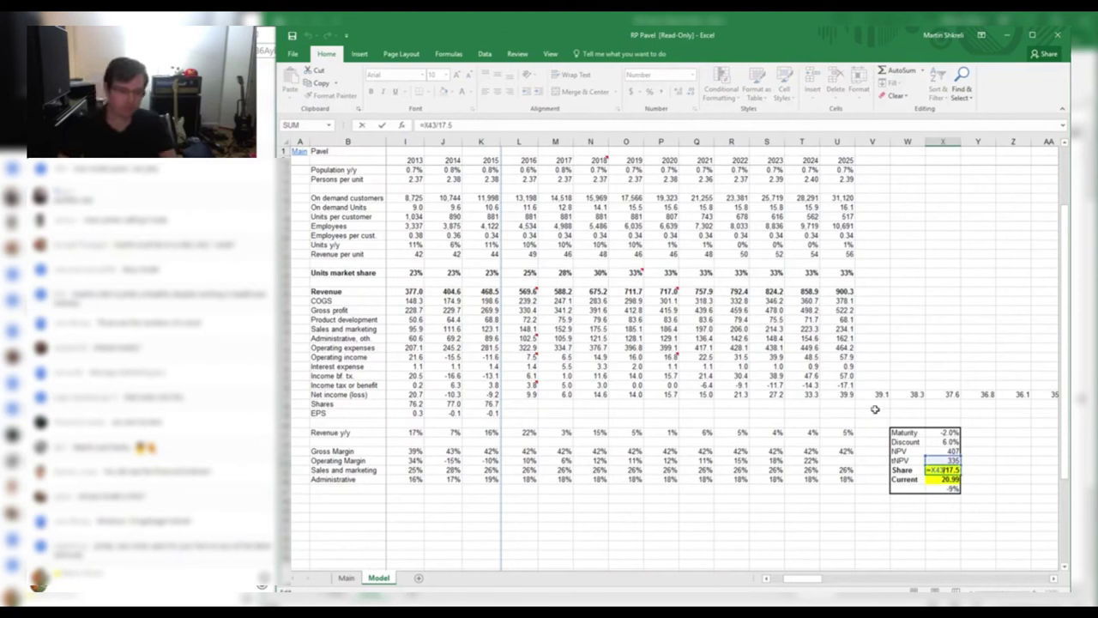
{"action": "key", "text": "Tab"}
{"action": "key", "text": "Up"}
{"action": "key", "text": "Up"}
{"action": "key", "text": "Up"}
{"action": "key", "text": "Up"}
{"action": "key", "text": "Up"}
{"action": "key", "text": "Up"}
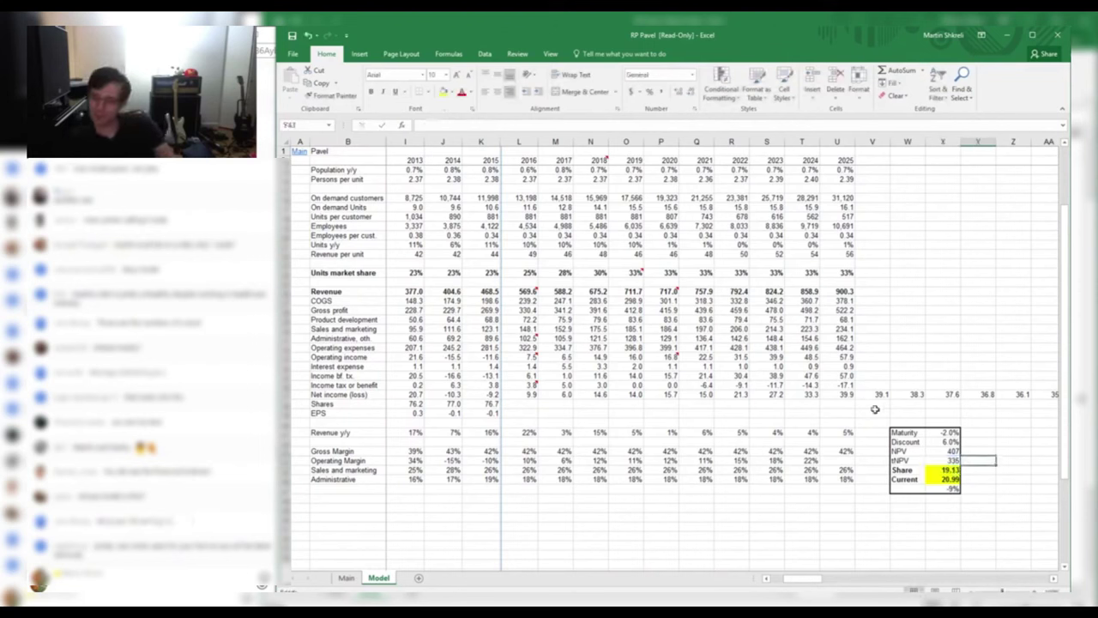
{"action": "key", "text": "Left"}
{"action": "key", "text": "Down"}
{"action": "key", "text": "Down"}
{"action": "key", "text": "Down"}
{"action": "key", "text": "Down"}
{"action": "key", "text": "Down"}
{"action": "key", "text": "Down"}
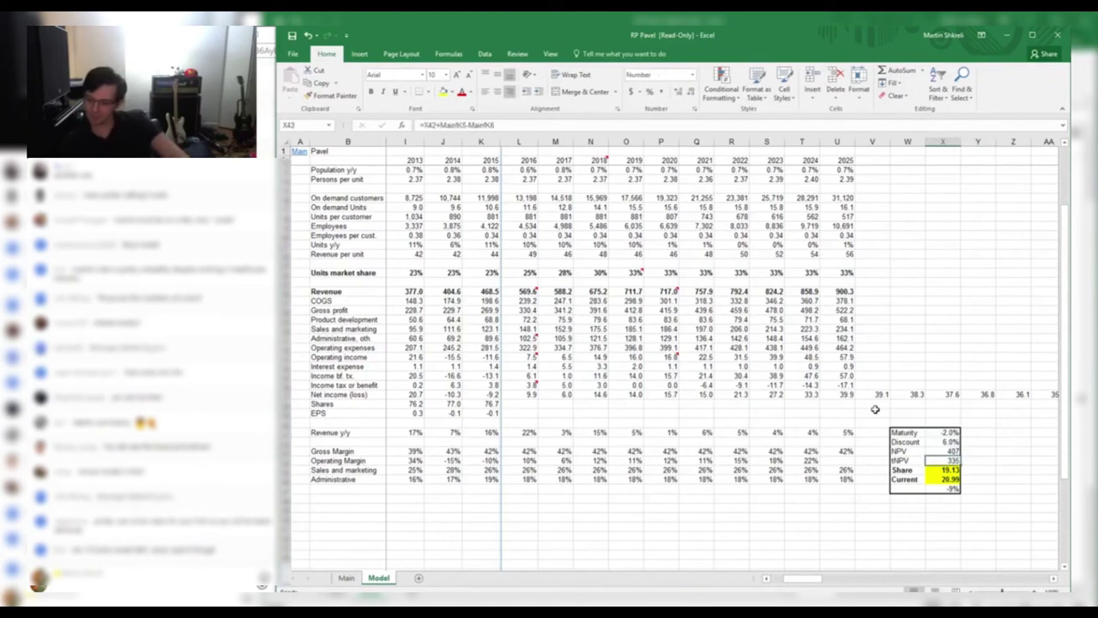
{"action": "key", "text": "F2"}
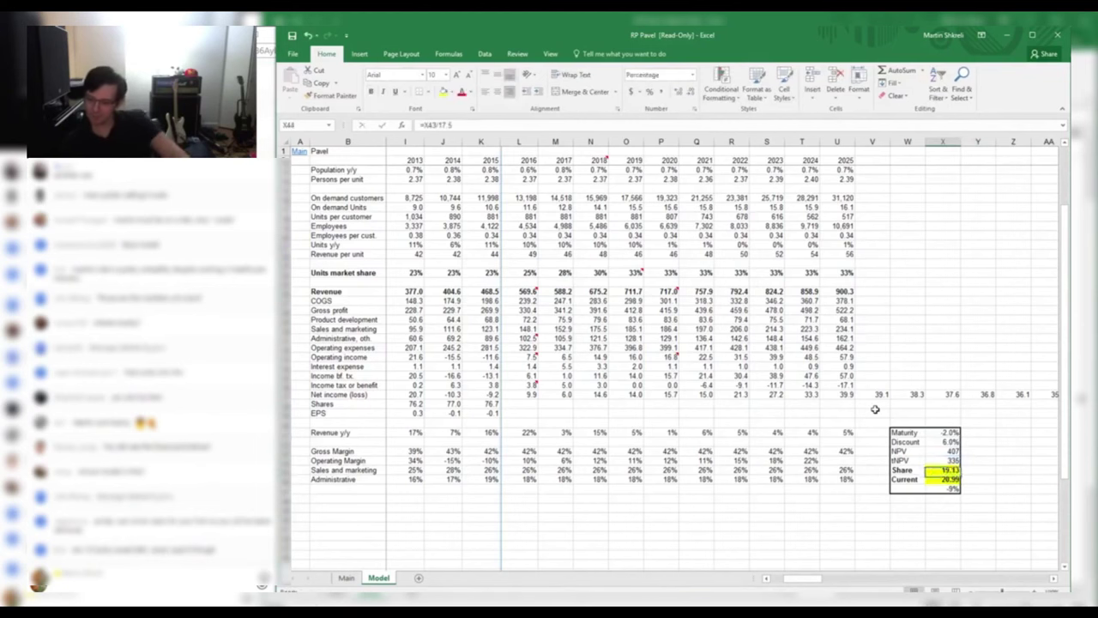
{"action": "key", "text": "Escape"}
{"action": "key", "text": "ctrl+Page_Up"}
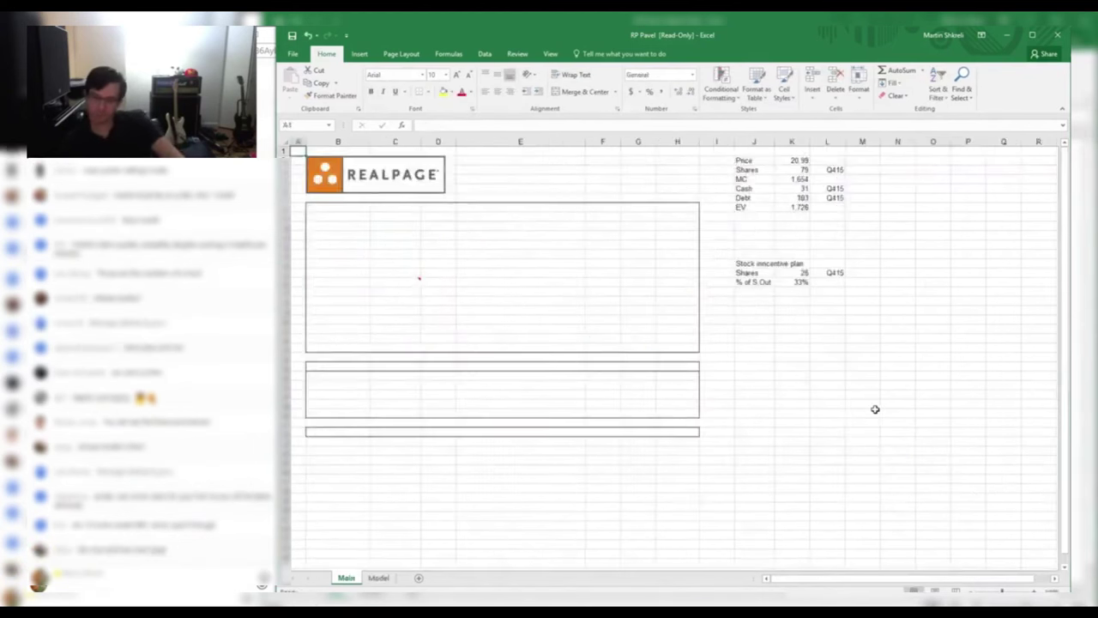
{"action": "key", "text": "ctrl+Page_Down"}
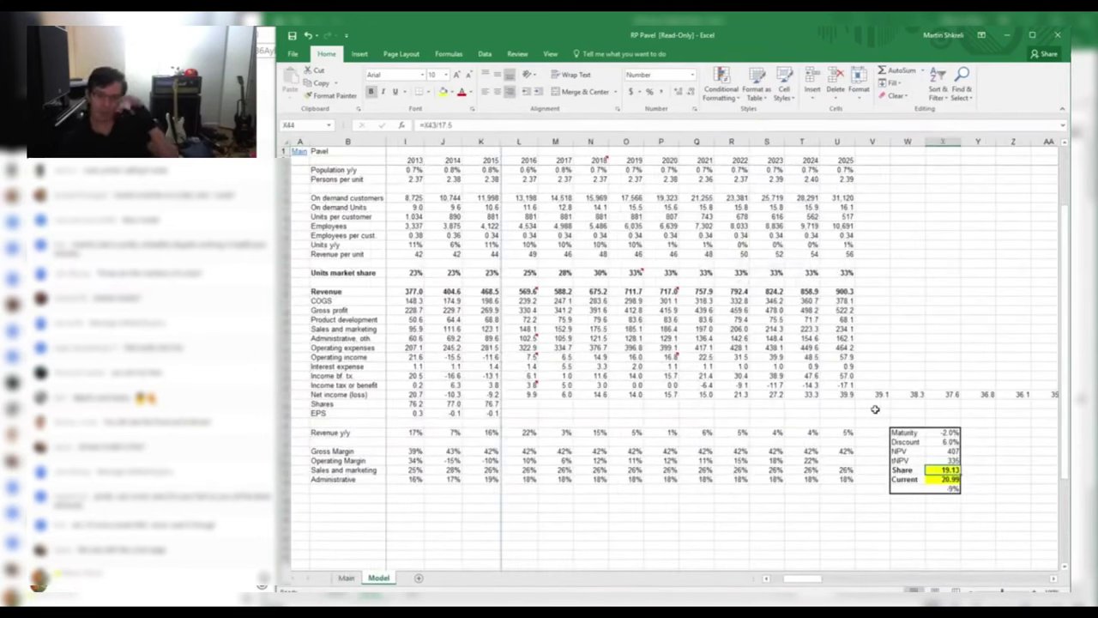
Examine the formulas across the projected years of the Administrative expense row
{"action": "key", "text": "Up"}
{"action": "key", "text": "Up"}
{"action": "key", "text": "Up"}
{"action": "key", "text": "Up"}
{"action": "key", "text": "Up"}
{"action": "key", "text": "Up"}
{"action": "key", "text": "Up"}
{"action": "key", "text": "Up"}
{"action": "key", "text": "Up"}
{"action": "key", "text": "ctrl+Up"}
{"action": "key", "text": "ctrl+Down"}
{"action": "key", "text": "Left"}
{"action": "key", "text": "Left"}
{"action": "key", "text": "Left"}
{"action": "key", "text": "Left"}
{"action": "key", "text": "Up"}
{"action": "key", "text": "Up"}
{"action": "key", "text": "Up"}
{"action": "key", "text": "Up"}
{"action": "key", "text": "Up"}
{"action": "key", "text": "Up"}
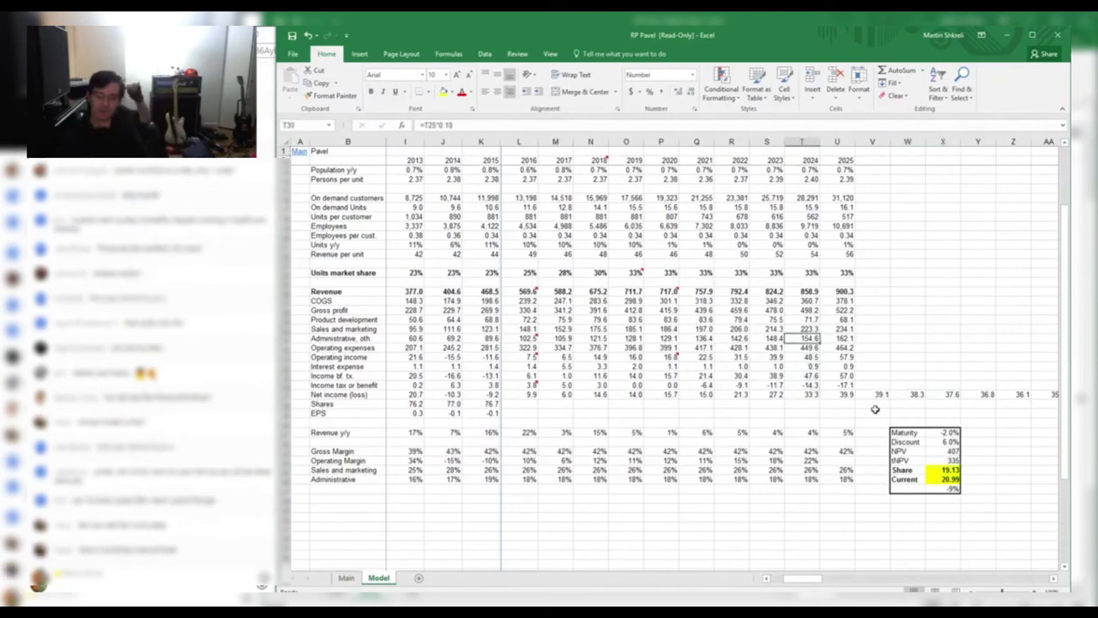
{"action": "key", "text": "Left"}
{"action": "key", "text": "Left"}
{"action": "key", "text": "Left"}
{"action": "key", "text": "Left"}
{"action": "key", "text": "Left"}
{"action": "key", "text": "Left"}
{"action": "key", "text": "Left"}
{"action": "key", "text": "Right"}
{"action": "key", "text": "Right"}
{"action": "key", "text": "Right"}
{"action": "key", "text": "Right"}
{"action": "key", "text": "Right"}
{"action": "key", "text": "Right"}
{"action": "key", "text": "Right"}
{"action": "key", "text": "Left"}
{"action": "key", "text": "Left"}
{"action": "key", "text": "Left"}
{"action": "key", "text": "Left"}
{"action": "key", "text": "F2"}
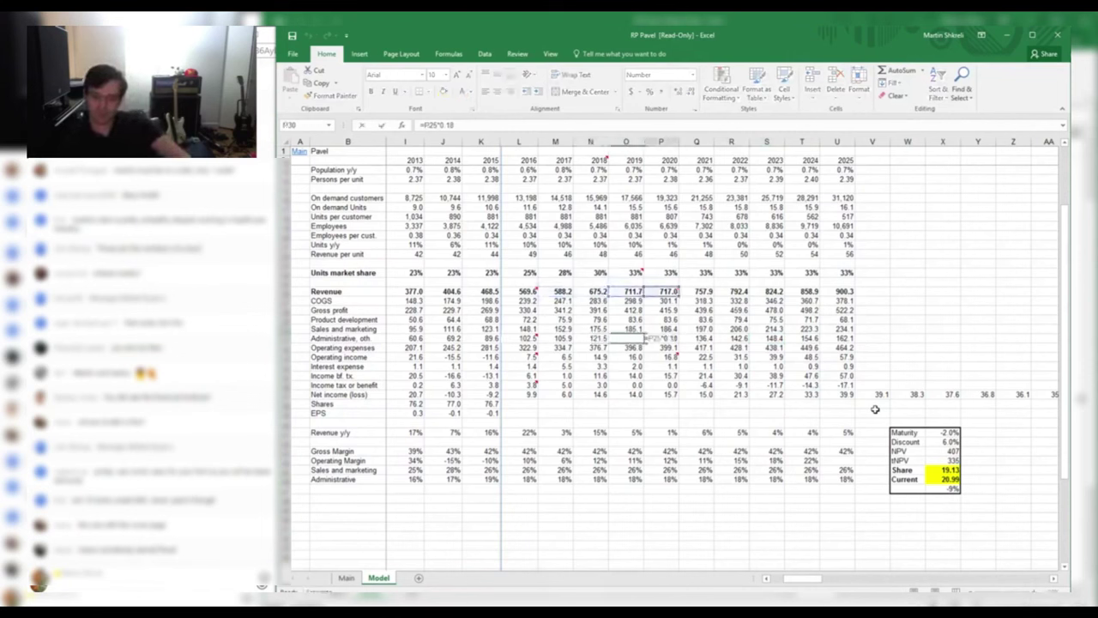
{"action": "key", "text": "Escape"}
Examine the Operating Margin row back to the 2016 formula in L43
{"action": "key", "text": "Right"}
{"action": "key", "text": "Right"}
{"action": "key", "text": "Right"}
{"action": "key", "text": "Right"}
{"action": "key", "text": "Right"}
{"action": "key", "text": "Right"}
{"action": "key", "text": "Right"}
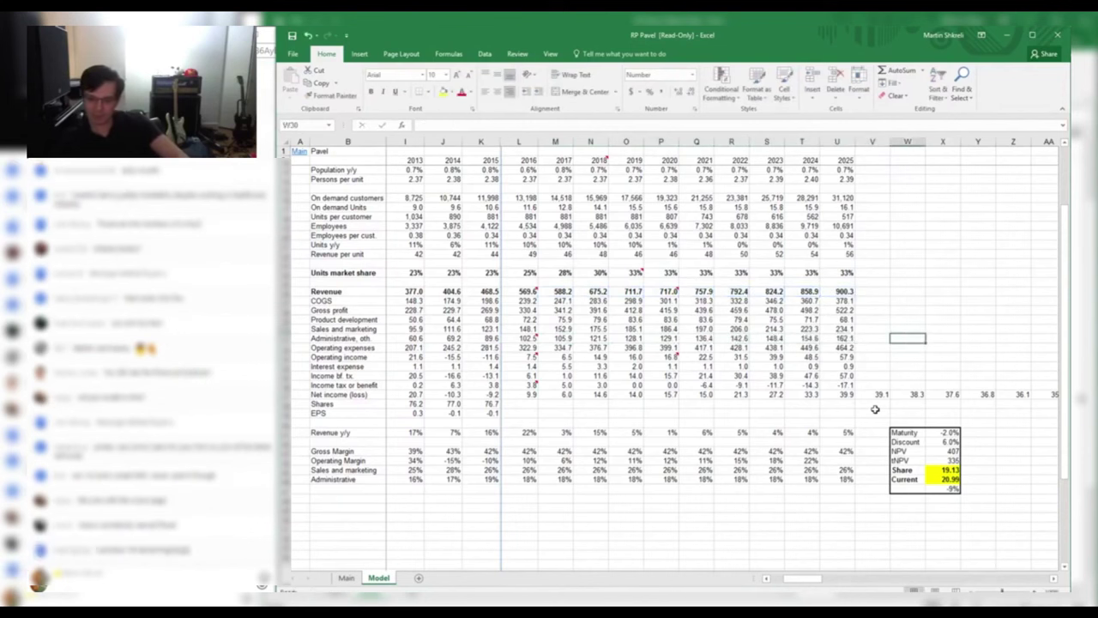
{"action": "key", "text": "Left"}
{"action": "key", "text": "Down"}
{"action": "key", "text": "Down"}
{"action": "key", "text": "Down"}
{"action": "key", "text": "Down"}
{"action": "key", "text": "Down"}
{"action": "key", "text": "Down"}
{"action": "key", "text": "Down"}
{"action": "key", "text": "Down"}
{"action": "key", "text": "Down"}
{"action": "key", "text": "Down"}
{"action": "key", "text": "Down"}
{"action": "key", "text": "Left"}
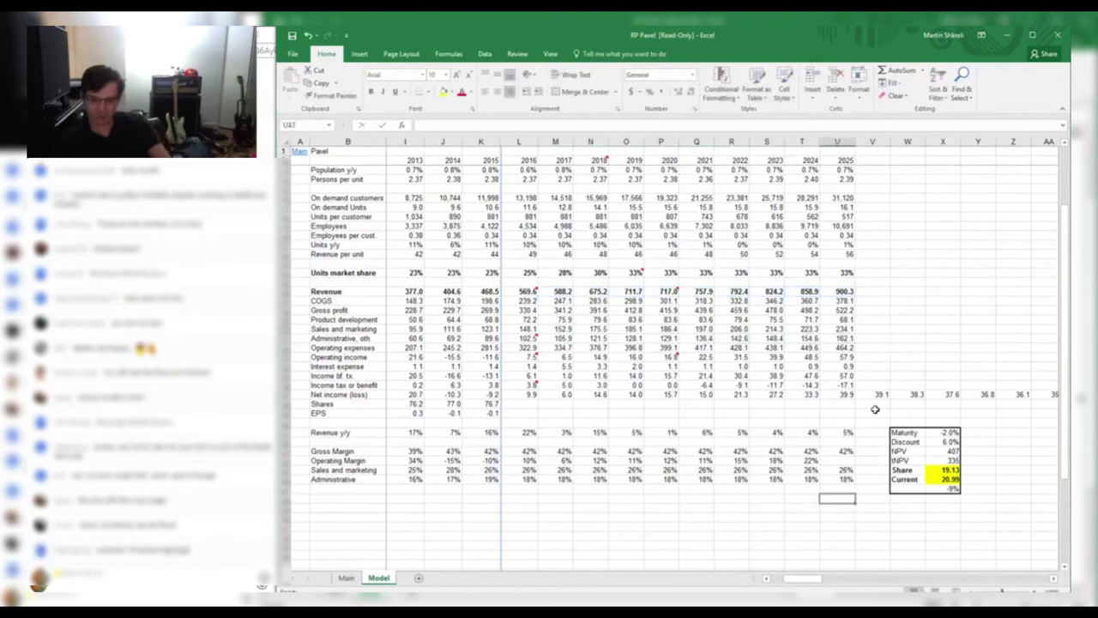
{"action": "key", "text": "Up"}
{"action": "key", "text": "Up"}
{"action": "key", "text": "Up"}
{"action": "key", "text": "Up"}
{"action": "key", "text": "Left"}
{"action": "key", "text": "Left"}
{"action": "key", "text": "Left"}
{"action": "key", "text": "Left"}
{"action": "key", "text": "Left"}
{"action": "key", "text": "Left"}
{"action": "key", "text": "Left"}
{"action": "key", "text": "Left"}
{"action": "key", "text": "Left"}
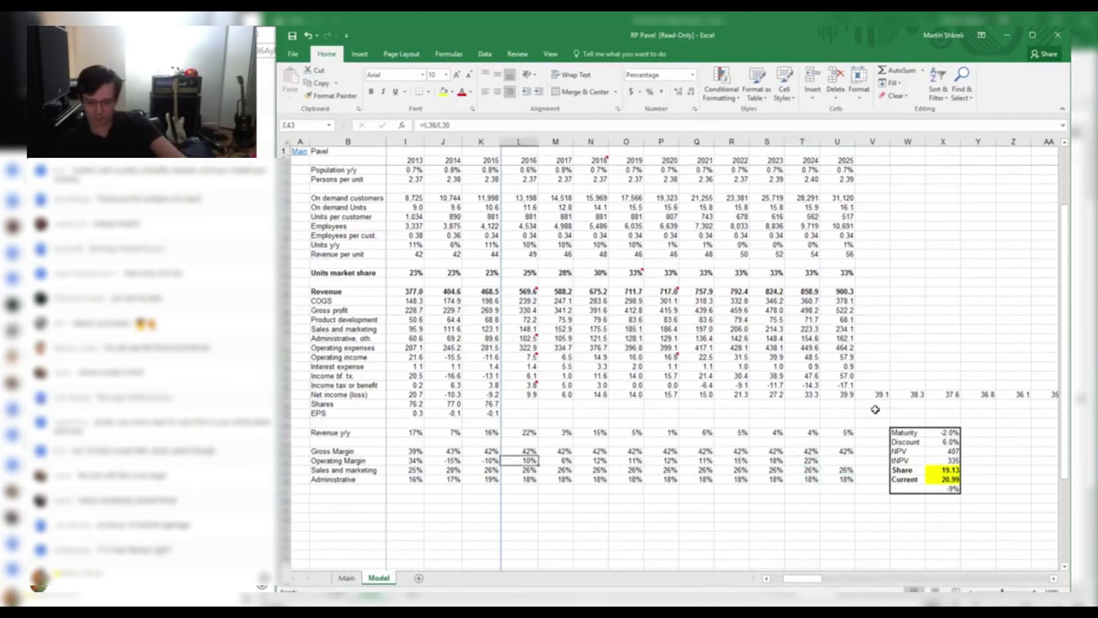
Examine the Operating Margin formulas across the projected years 2016 to 2024 in row 43
{"action": "key", "text": "F2"}
{"action": "key", "text": "Tab"}
{"action": "key", "text": "F2"}
{"action": "key", "text": "Tab"}
{"action": "key", "text": "F2"}
{"action": "key", "text": "Tab"}
{"action": "key", "text": "F2"}
{"action": "key", "text": "Tab"}
{"action": "key", "text": "F2"}
{"action": "key", "text": "Tab"}
{"action": "key", "text": "F2"}
{"action": "key", "text": "Tab"}
{"action": "key", "text": "F2"}
{"action": "key", "text": "Tab"}
{"action": "key", "text": "F2"}
{"action": "key", "text": "Escape"}
{"action": "key", "text": "Right"}
{"action": "key", "text": "Right"}
{"action": "key", "text": "Right"}
{"action": "key", "text": "Left"}
{"action": "key", "text": "Left"}
{"action": "key", "text": "Left"}
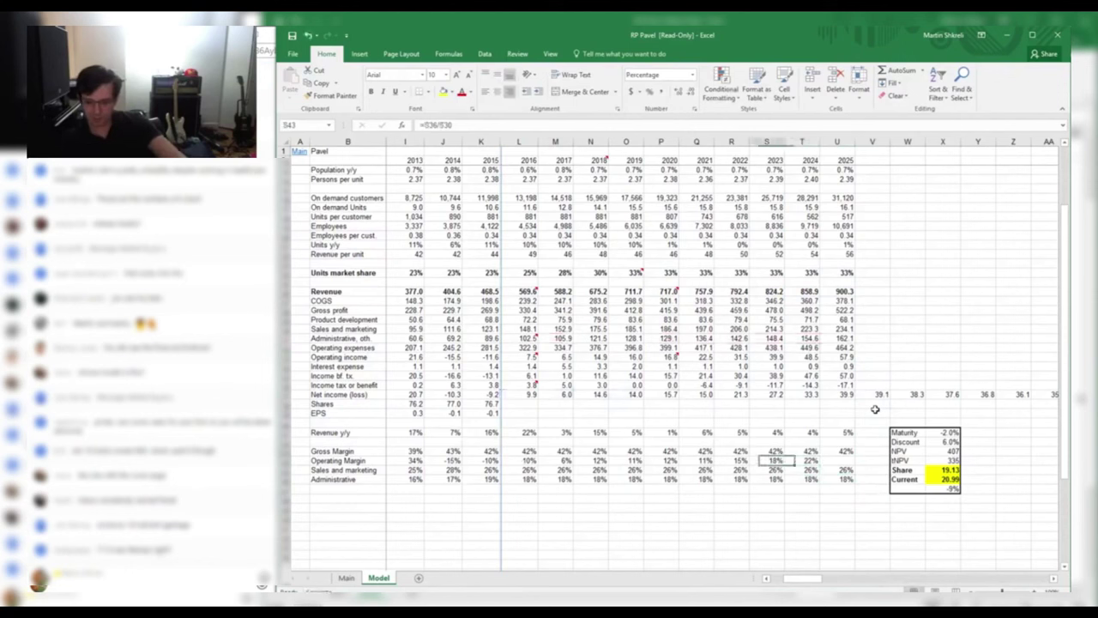
{"action": "key", "text": "F2"}
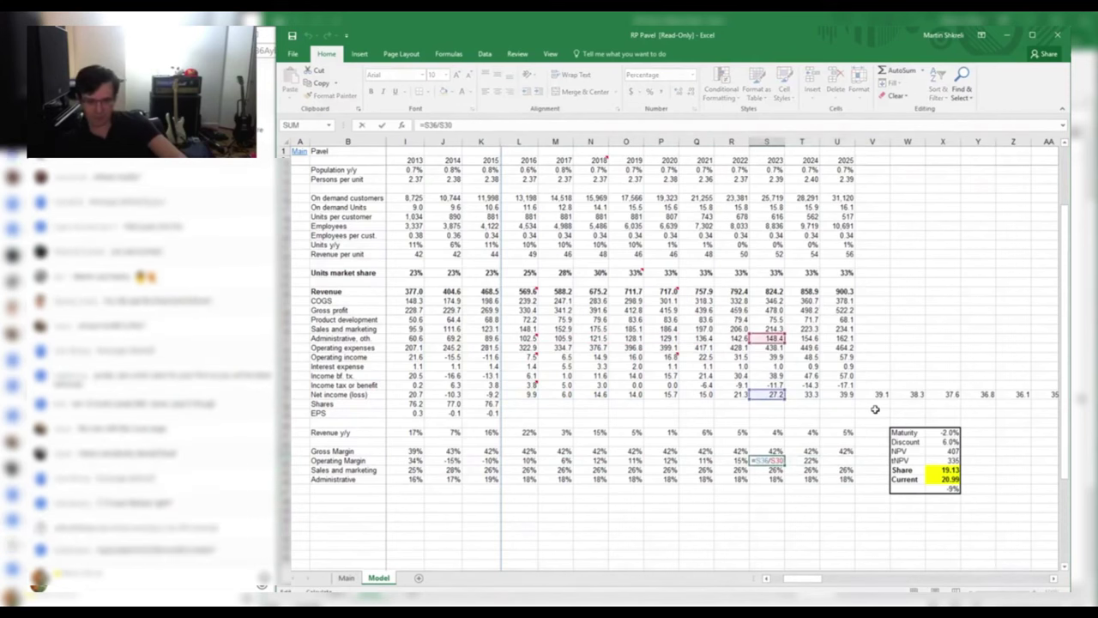
{"action": "key", "text": "Escape"}
{"action": "key", "text": "Left"}
{"action": "key", "text": "Left"}
{"action": "key", "text": "Left"}
{"action": "key", "text": "Left"}
{"action": "key", "text": "Left"}
{"action": "key", "text": "Left"}
{"action": "key", "text": "Left"}
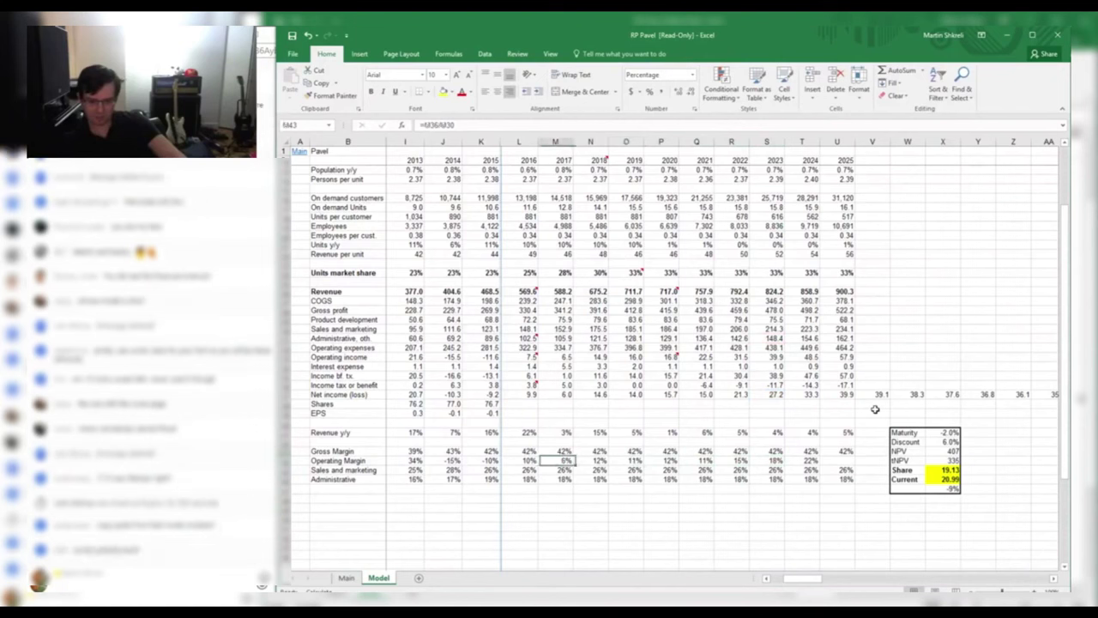
Rewrite the 2016 Operating Margin formula in L43 as operating income divided by revenue, =L32/L25
{"action": "key", "text": "F2"}
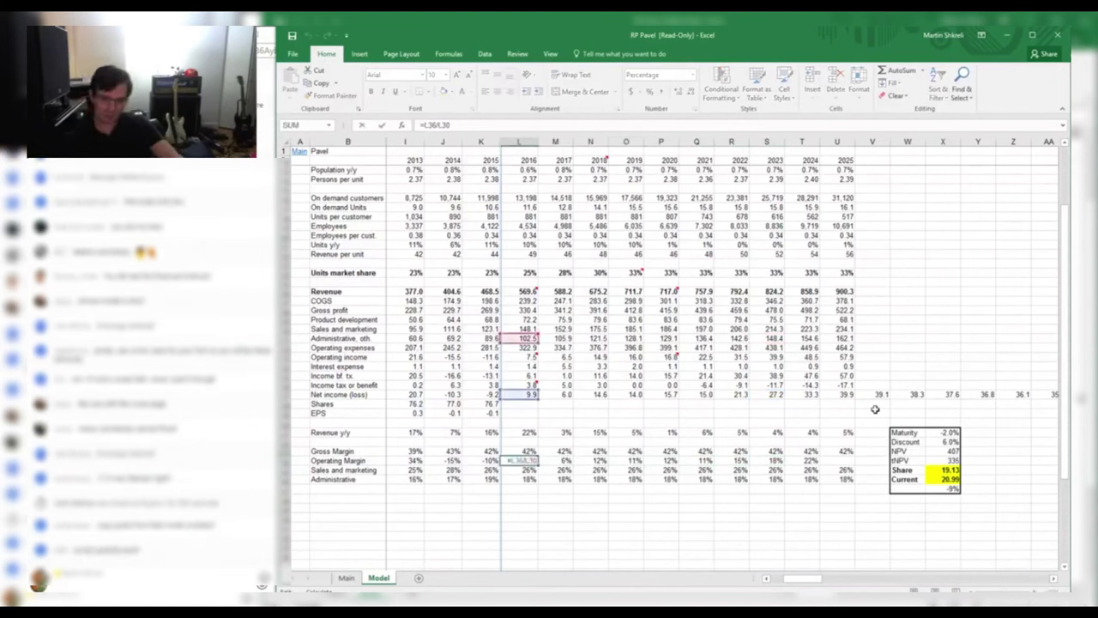
{"action": "key", "text": "BackSpace"}
{"action": "key", "text": "BackSpace"}
{"action": "key", "text": "BackSpace"}
{"action": "key", "text": "BackSpace"}
{"action": "key", "text": "BackSpace"}
{"action": "key", "text": "BackSpace"}
{"action": "key", "text": "BackSpace"}
{"action": "key", "text": "Up"}
{"action": "key", "text": "Up"}
{"action": "key", "text": "Up"}
{"action": "key", "text": "Up"}
{"action": "key", "text": "Up"}
{"action": "key", "text": "Up"}
{"action": "key", "text": "Up"}
{"action": "key", "text": "Up"}
{"action": "key", "text": "Up"}
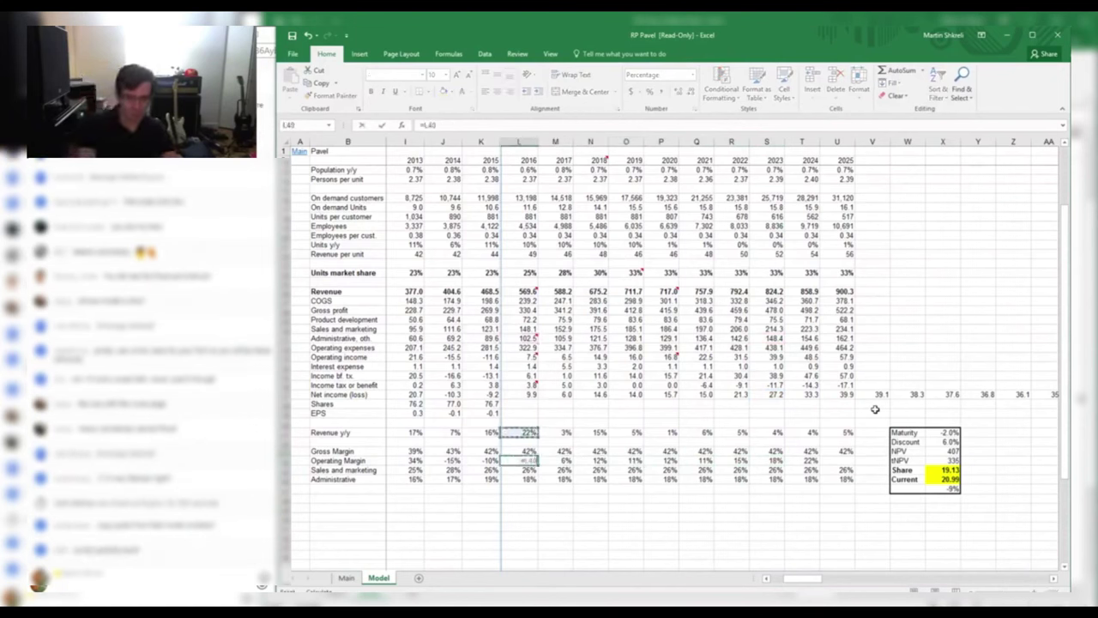
{"action": "key", "text": "Up"}
{"action": "key", "text": "Up"}
{"action": "type", "text": "/"}
{"action": "key", "text": "Up"}
{"action": "key", "text": "Up"}
{"action": "key", "text": "Up"}
{"action": "key", "text": "Up"}
{"action": "key", "text": "Up"}
{"action": "key", "text": "Up"}
{"action": "key", "text": "Up"}
{"action": "key", "text": "Up"}
{"action": "key", "text": "Up"}
{"action": "key", "text": "Up"}
{"action": "key", "text": "Up"}
{"action": "key", "text": "Up"}
{"action": "key", "text": "Up"}
{"action": "key", "text": "Up"}
{"action": "key", "text": "Up"}
{"action": "key", "text": "Up"}
{"action": "key", "text": "Up"}
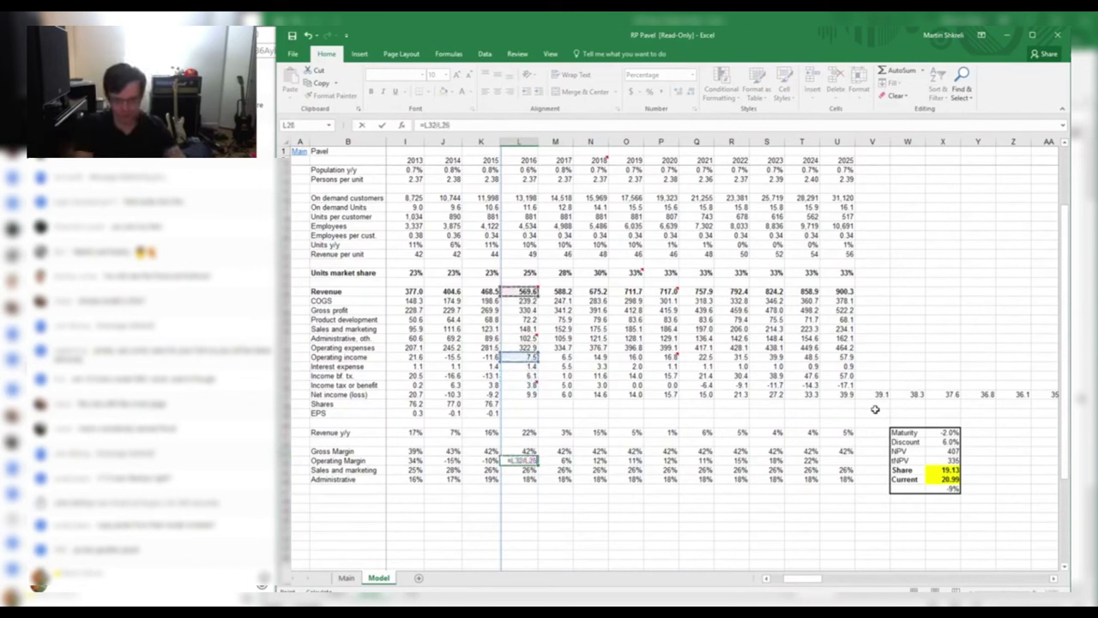
{"action": "key", "text": "Return"}
Copy the corrected 2016 Operating Margin formula across the projected years through 2025 in U43
{"action": "key", "text": "shift+Right"}
{"action": "key", "text": "shift+Right"}
{"action": "key", "text": "shift+Right"}
{"action": "key", "text": "shift+Right"}
{"action": "key", "text": "shift+Right"}
{"action": "key", "text": "shift+Right"}
{"action": "key", "text": "shift+Right"}
{"action": "key", "text": "shift+Right"}
{"action": "key", "text": "shift+Right"}
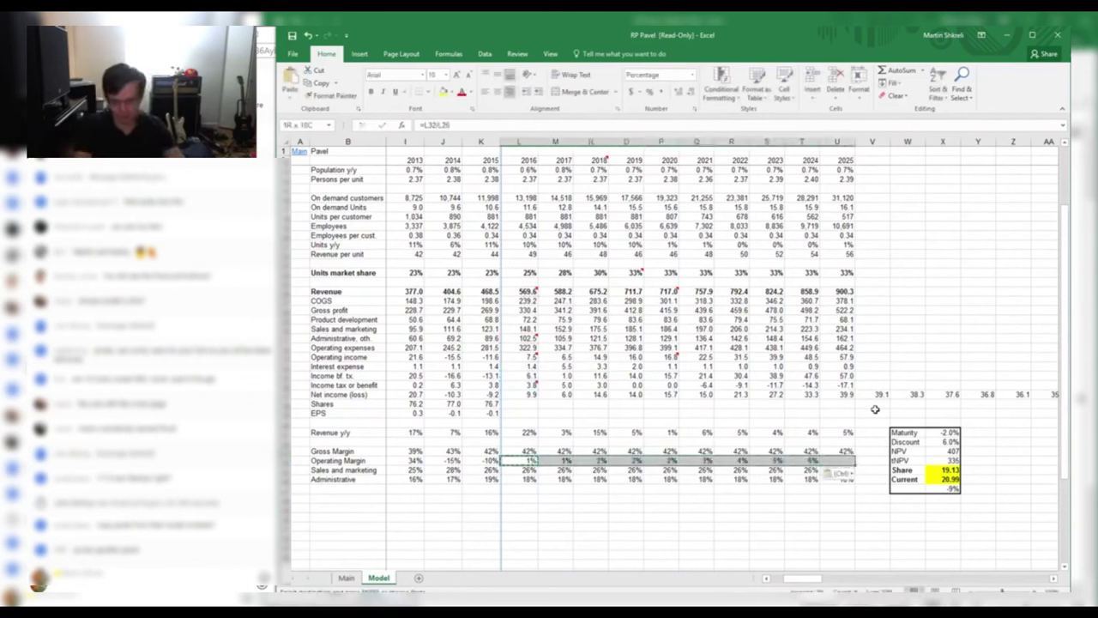
{"action": "key", "text": "ctrl+v"}
{"action": "key", "text": "Right"}
{"action": "key", "text": "Left"}
{"action": "key", "text": "shift+Right"}
{"action": "key", "text": "shift+Right"}
{"action": "key", "text": "shift+Right"}
{"action": "key", "text": "shift+Right"}
{"action": "key", "text": "shift+Right"}
{"action": "key", "text": "shift+Right"}
{"action": "key", "text": "shift+Right"}
{"action": "key", "text": "shift+Right"}
{"action": "key", "text": "shift+Right"}
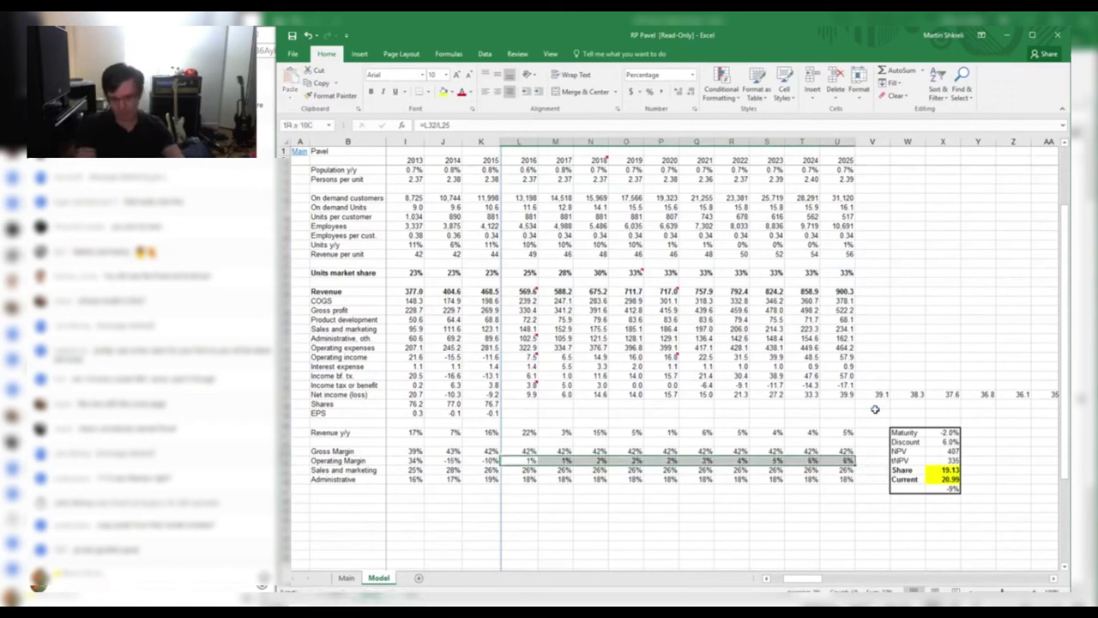
{"action": "key", "text": "ctrl+v"}
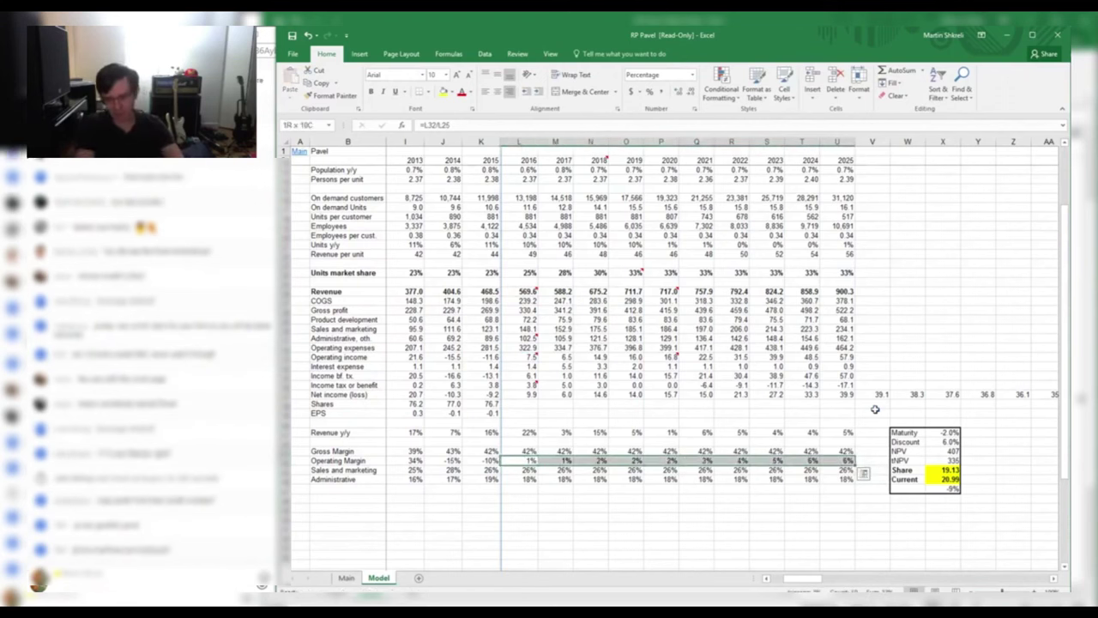
On the RP workbook's Viewers sheet, record grade C- and the comment "Nice front page but a lot of basic mistakes" in row 4
{"action": "key", "text": "alt+Tab"}
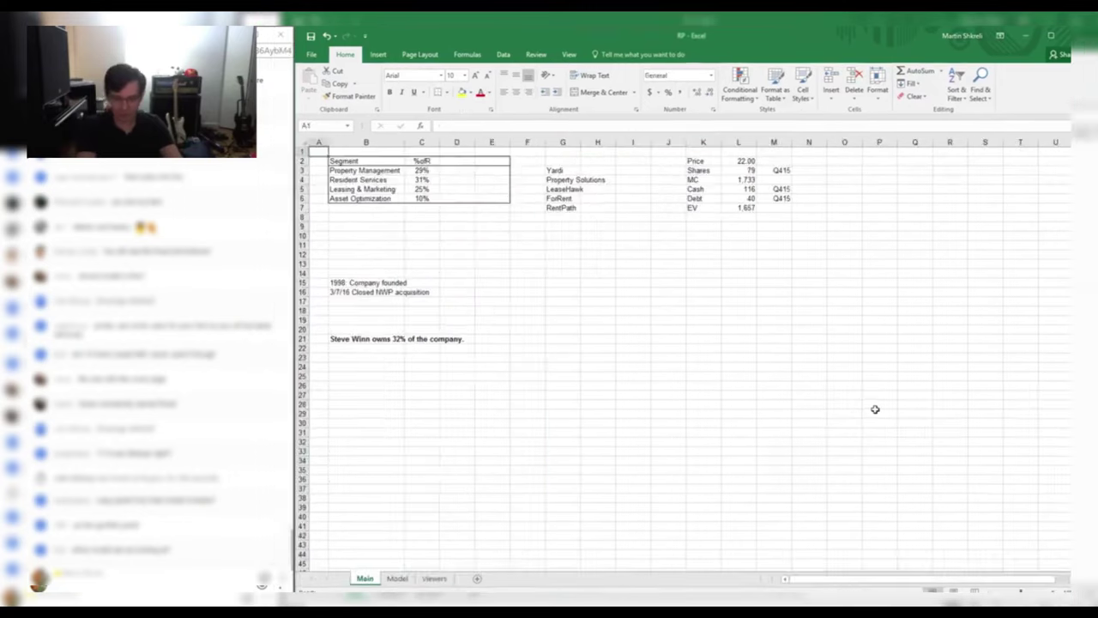
{"action": "key", "text": "alt+Tab"}
{"action": "key", "text": "alt+Tab"}
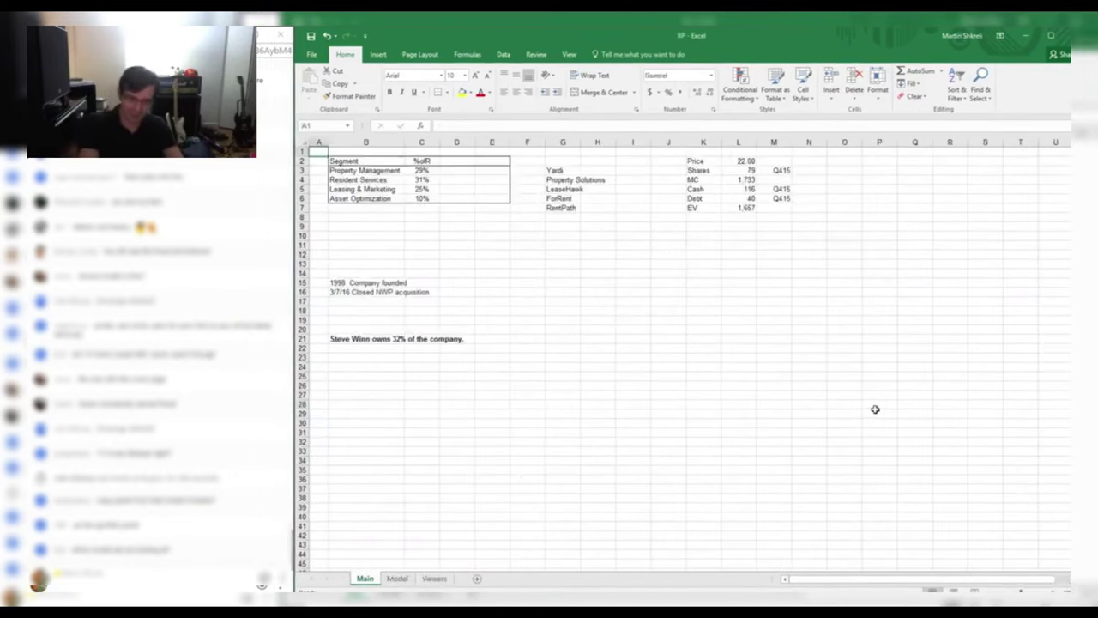
{"action": "key", "text": "ctrl+Page_Down"}
{"action": "key", "text": "ctrl+Page_Down"}
{"action": "key", "text": "Up"}
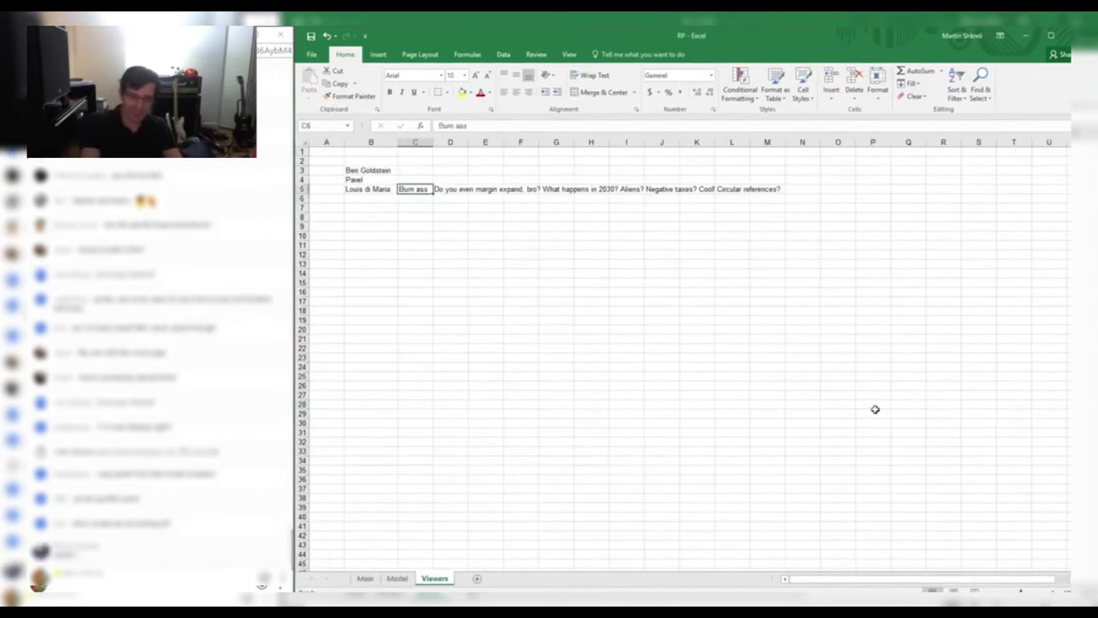
{"action": "type", "text": "C"}
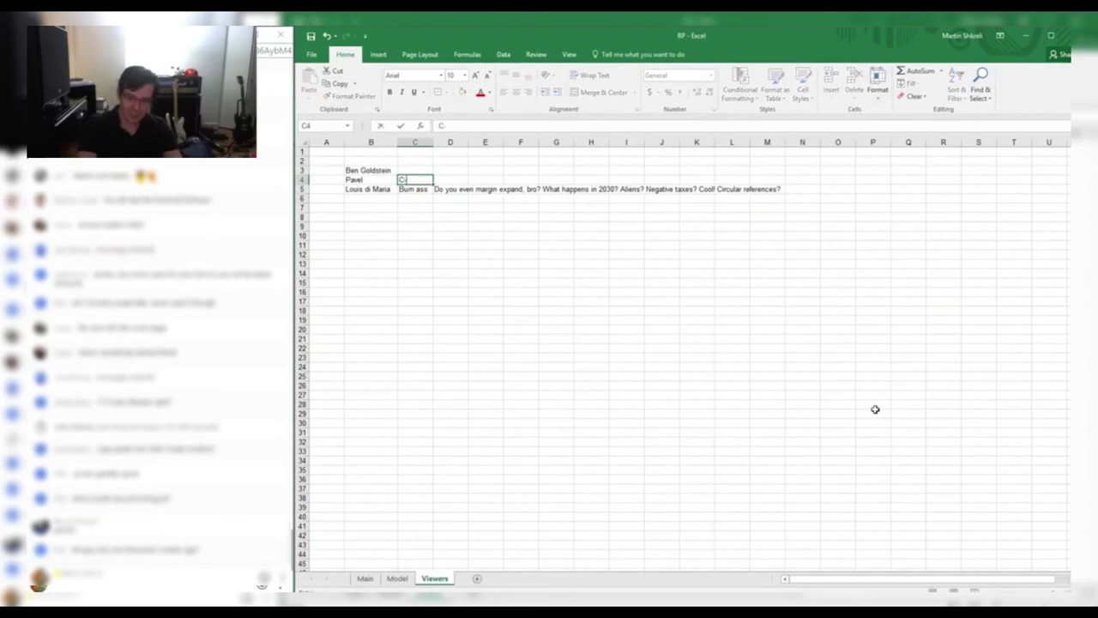
{"action": "key", "text": "Tab"}
{"action": "type", "text": "Nice !ront page but "}
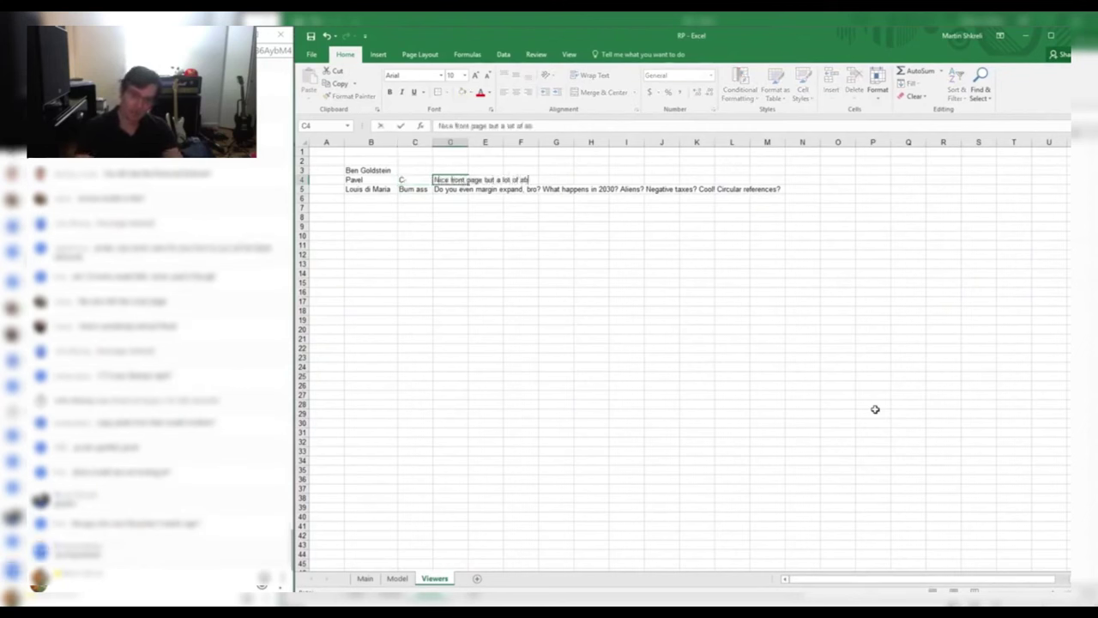
{"action": "type", "text": "a lot of basic mistakes"}
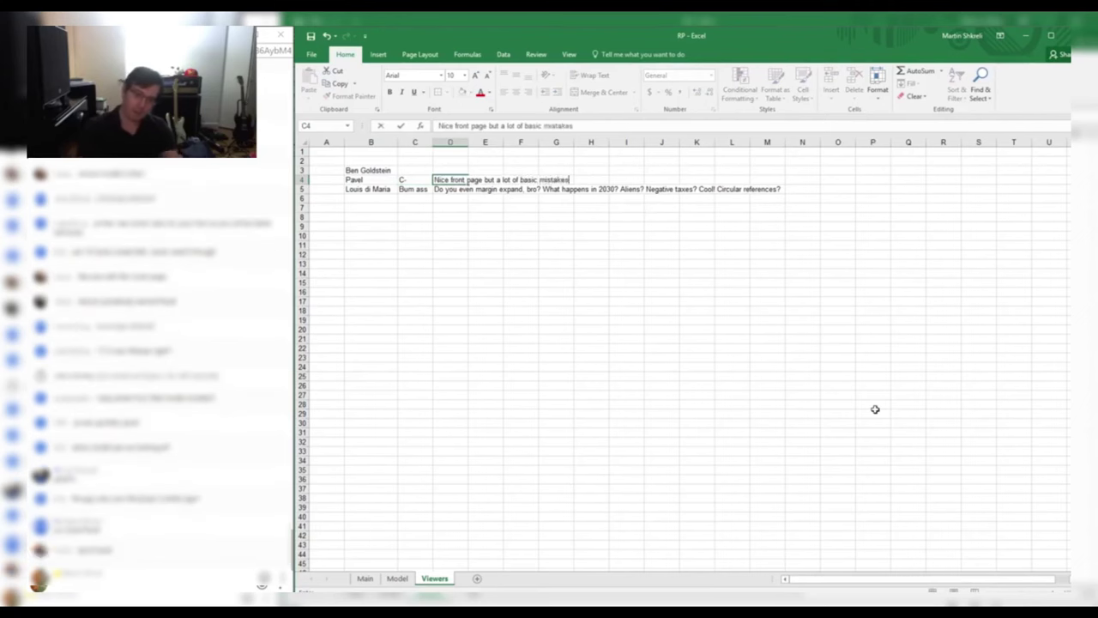
{"action": "key", "text": "Up"}
Return to the submitted workbook's Model sheet and change the Share formula in X44 to =X43/80
{"action": "key", "text": "alt+Tab"}
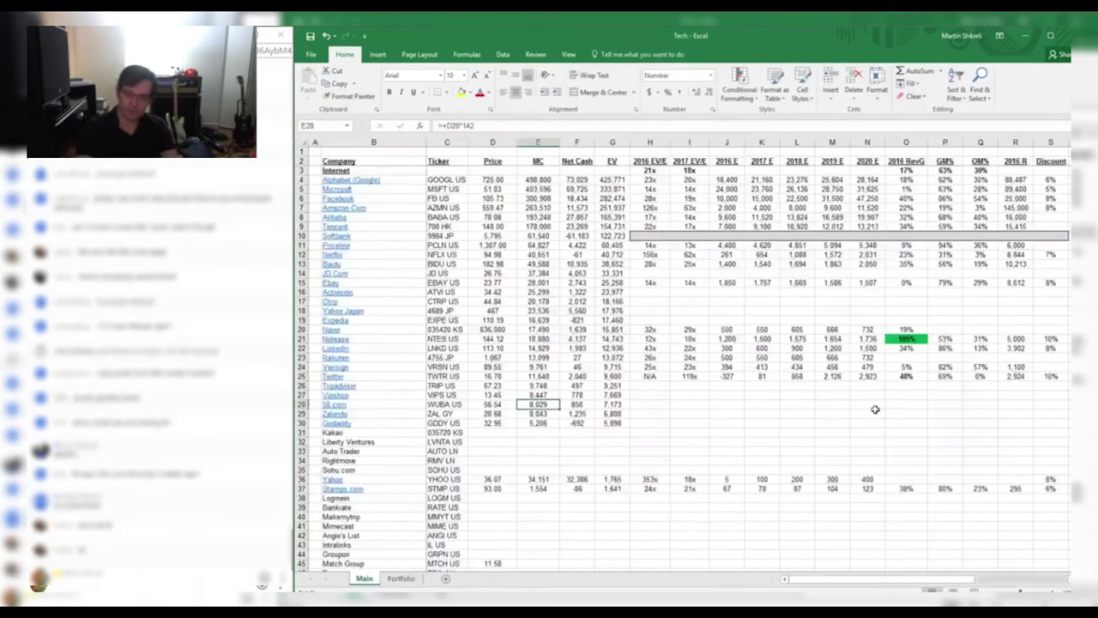
{"action": "key", "text": "ctrl+Tab"}
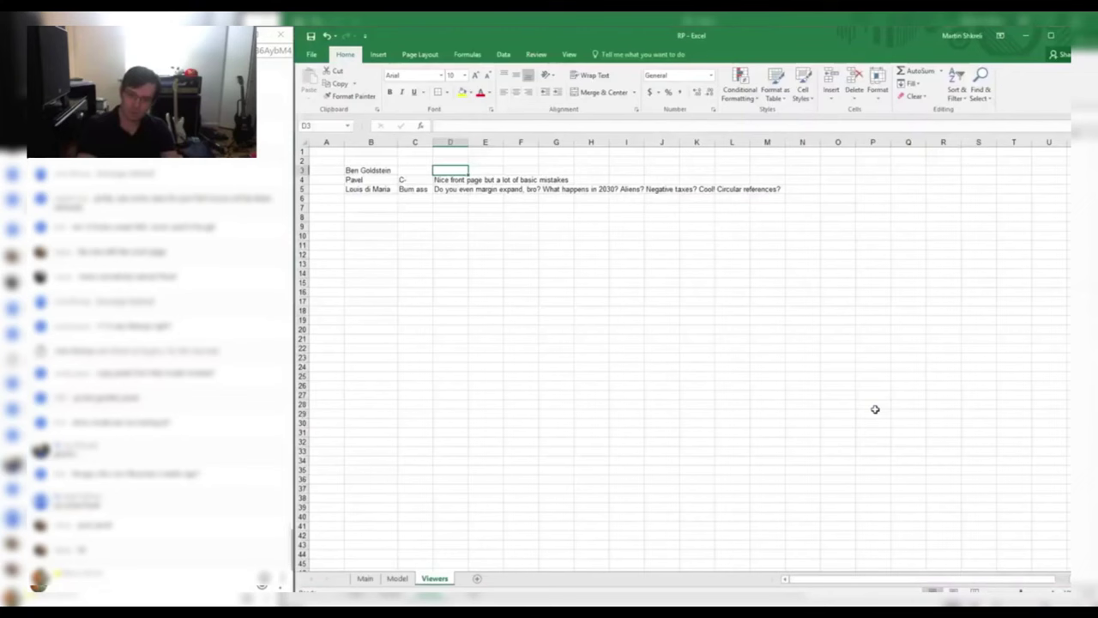
{"action": "key", "text": "alt+Tab"}
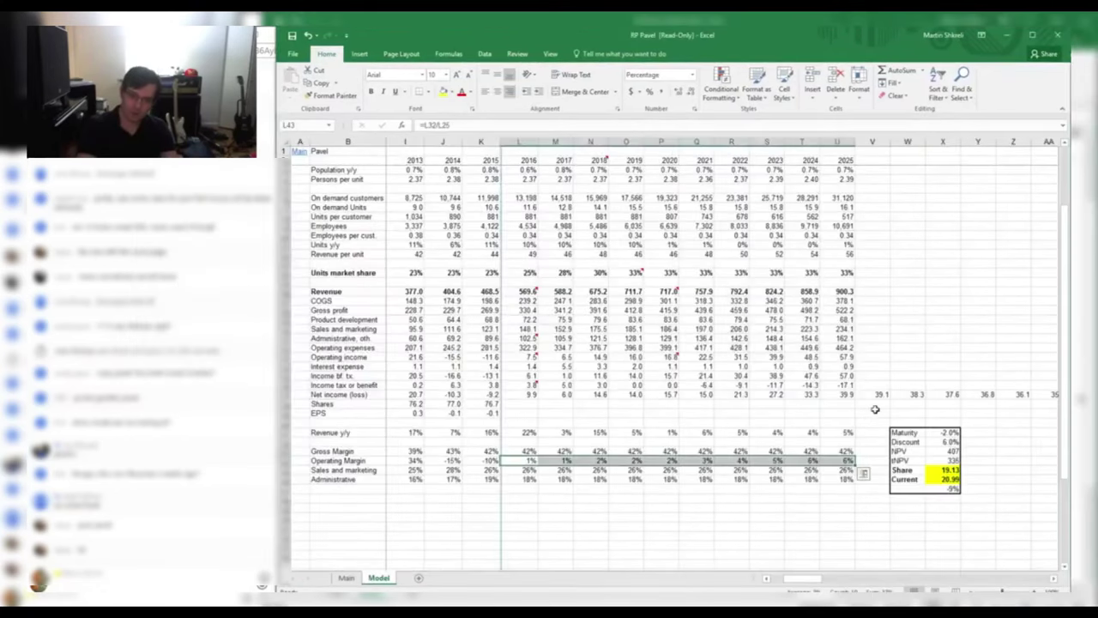
{"action": "key", "text": "alt+f"}
{"action": "key", "text": "Escape"}
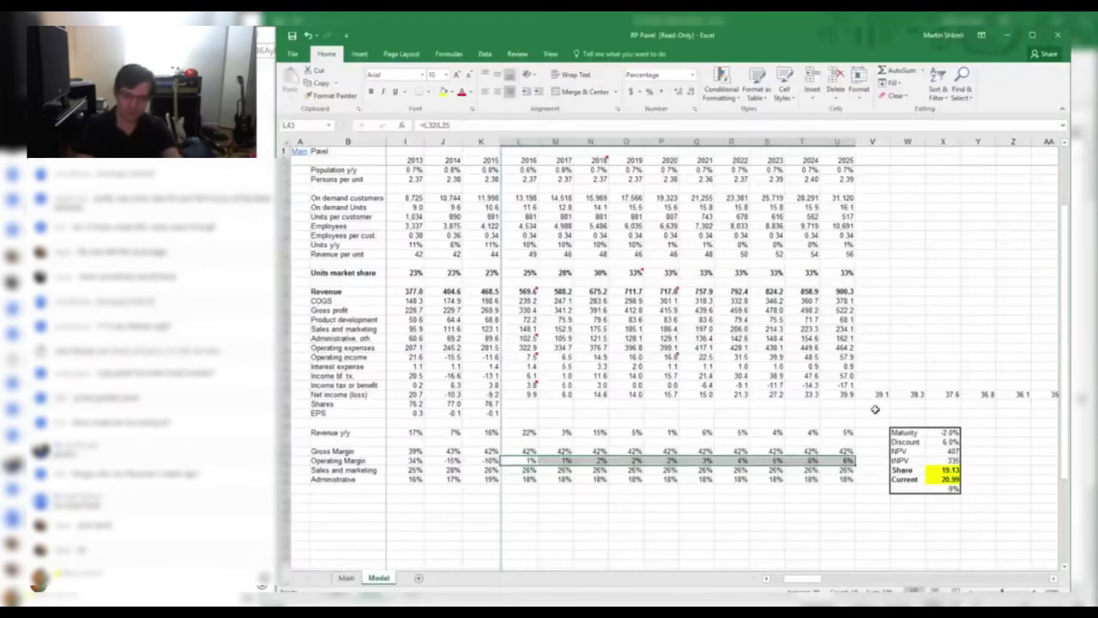
{"action": "key", "text": "Right"}
{"action": "key", "text": "Right"}
{"action": "key", "text": "Right"}
{"action": "key", "text": "Right"}
{"action": "key", "text": "Right"}
{"action": "key", "text": "Right"}
{"action": "key", "text": "Right"}
{"action": "key", "text": "Down"}
{"action": "type", "text": "=X43/17.5"}
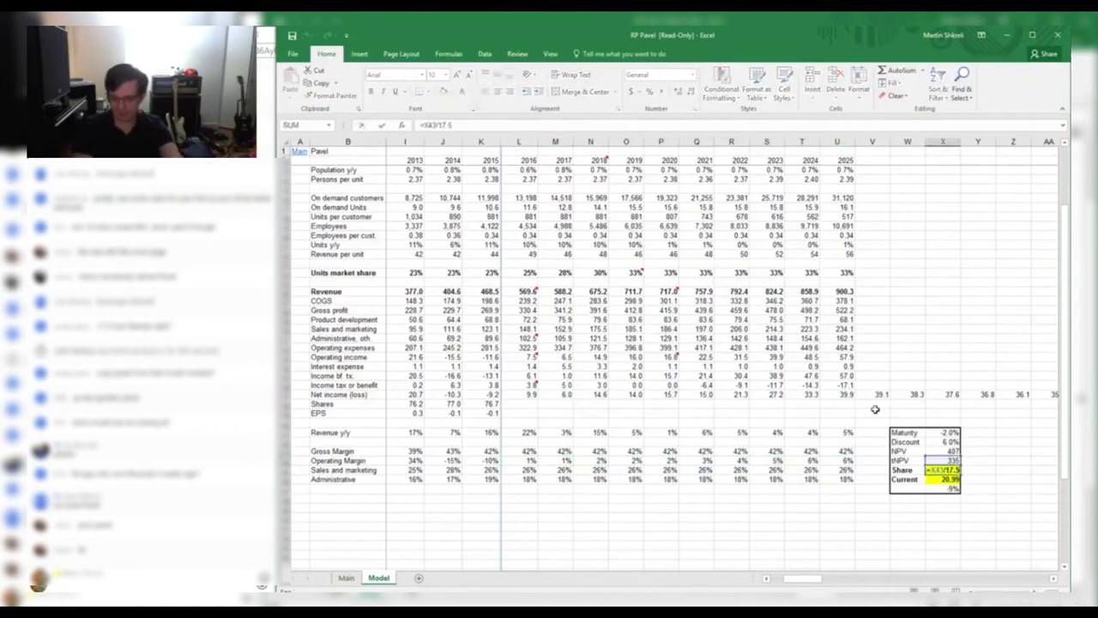
{"action": "key", "text": "BackSpace"}
{"action": "key", "text": "BackSpace"}
{"action": "key", "text": "BackSpace"}
{"action": "key", "text": "BackSpace"}
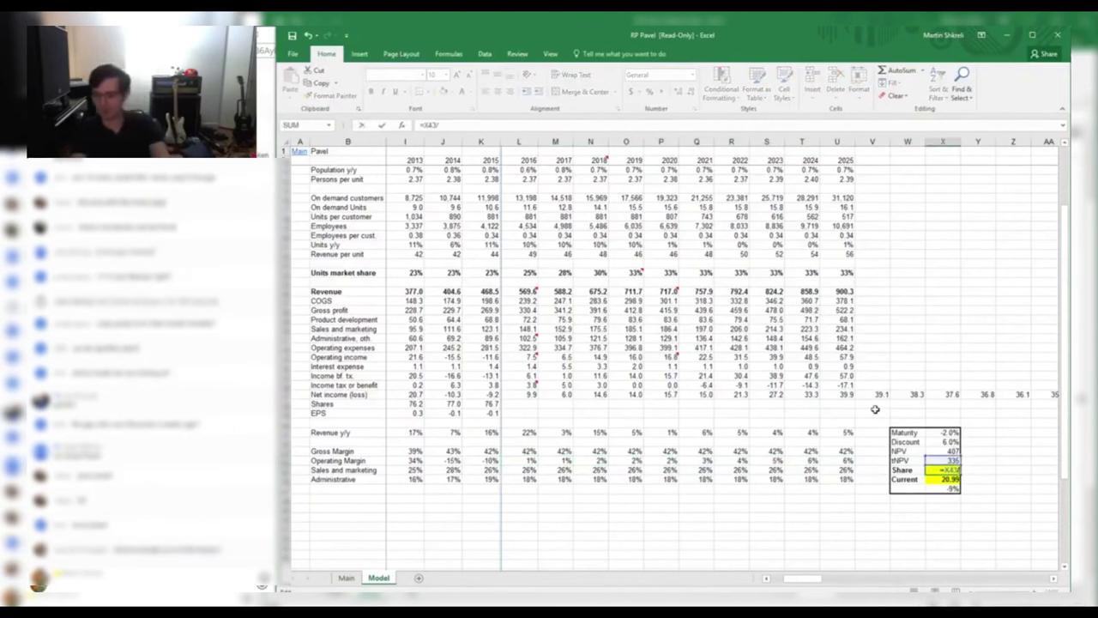
{"action": "type", "text": "80"}
{"action": "key", "text": "ctrl+Return"}
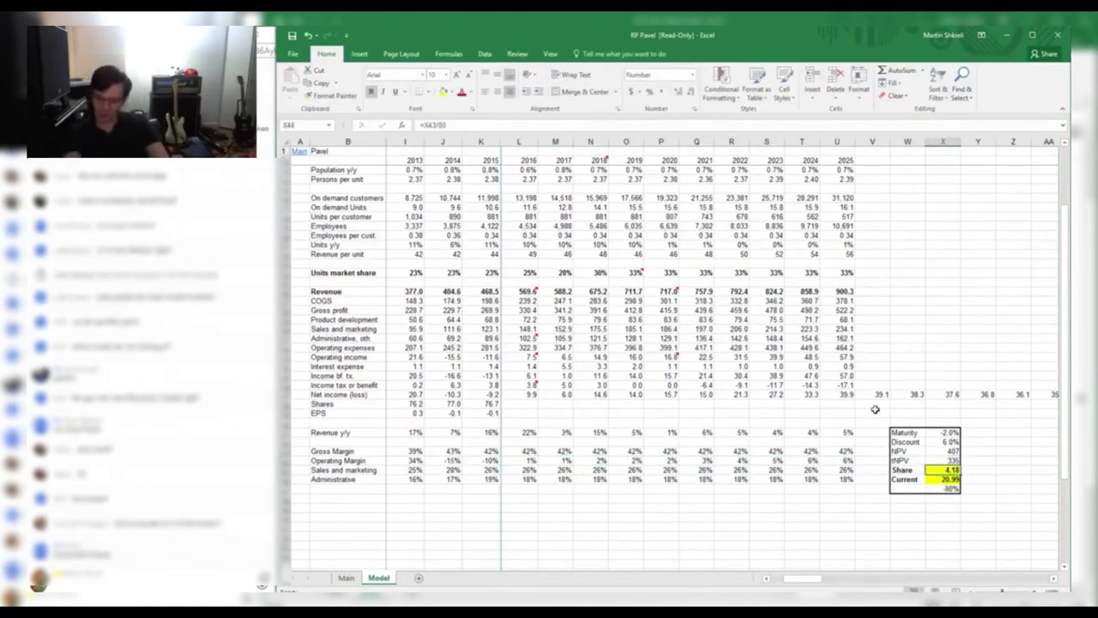
Undo and redo the Share formula change to compare the results, and close the submitted workbook without saving
{"action": "key", "text": "ctrl+z"}
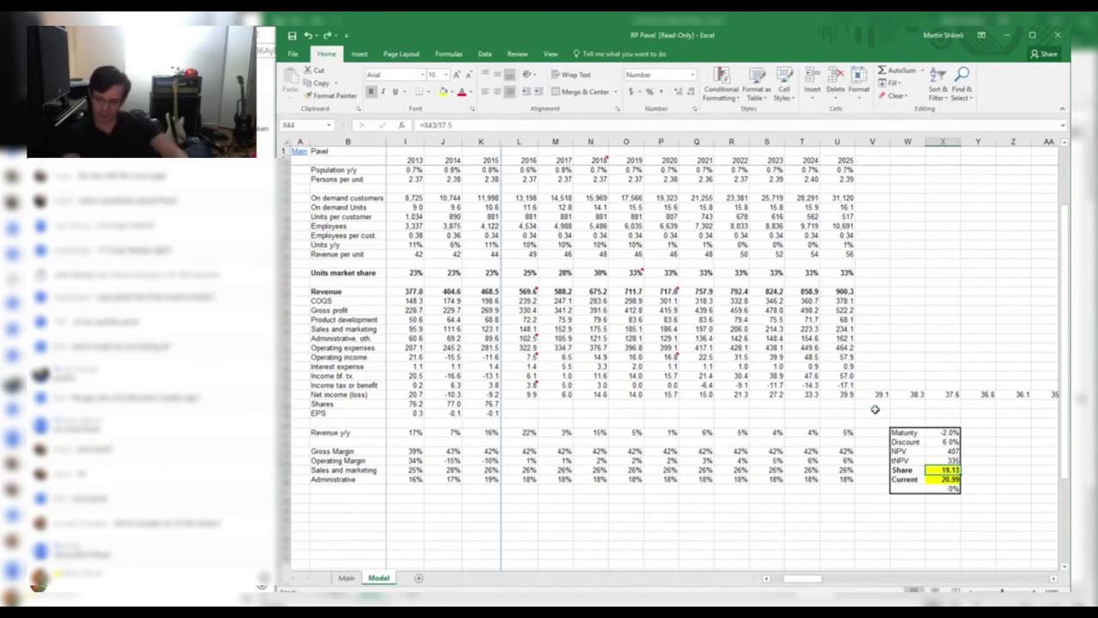
{"action": "key", "text": "ctrl+y"}
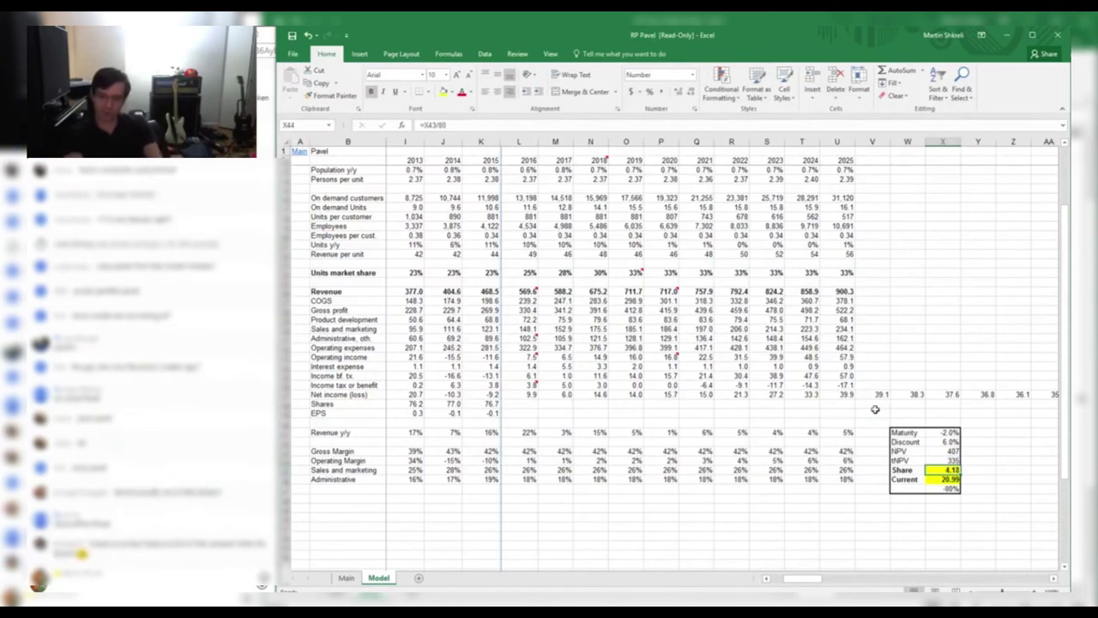
{"action": "key", "text": "ctrl+Page_Up"}
{"action": "key", "text": "ctrl+Page_Down"}
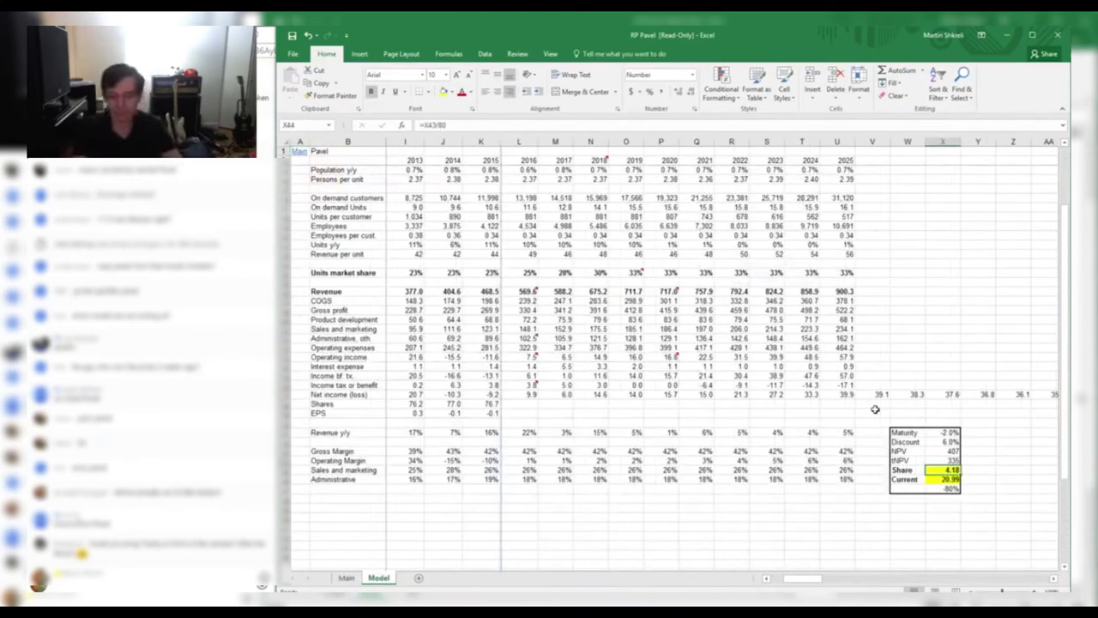
{"action": "key", "text": "alt+F4"}
{"action": "key", "text": "n"}
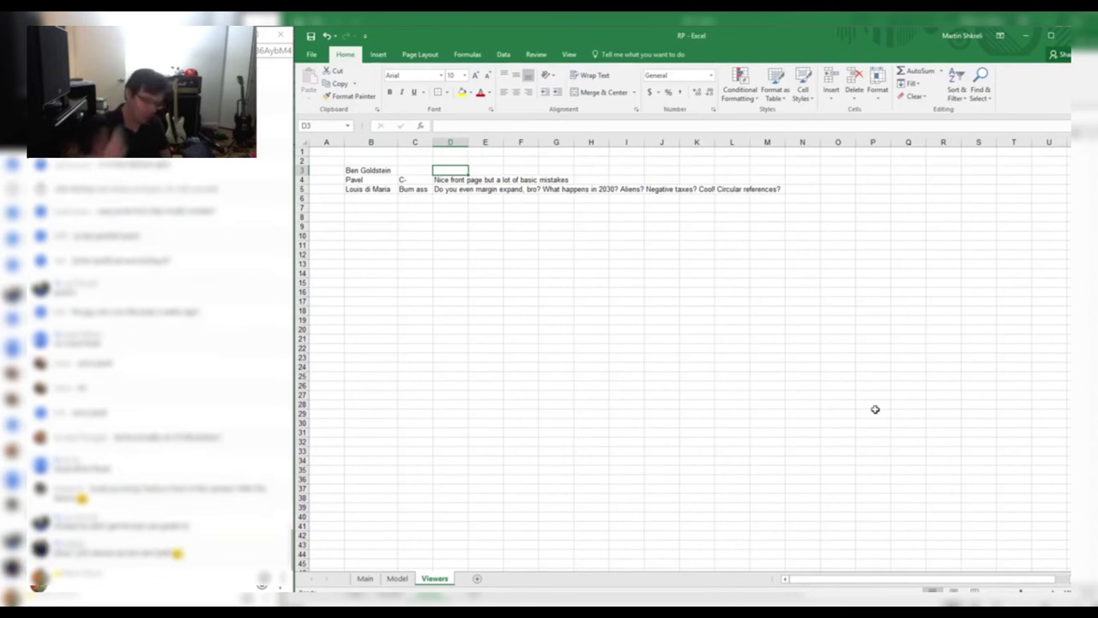
Create a blank workbook and enter 5 in C4 and 10 in C5
{"action": "key", "text": "ctrl+n"}
{"action": "left_click_drag", "start_coordinate": [539, 47], "coordinate": [791, 35]}
{"action": "scroll", "coordinate": [587, 260], "scroll_direction": "up", "scroll_amount": 7}
{"action": "left_click", "coordinate": [478, 230]}
{"action": "type", "text": "5"}
{"action": "key", "text": "Return"}
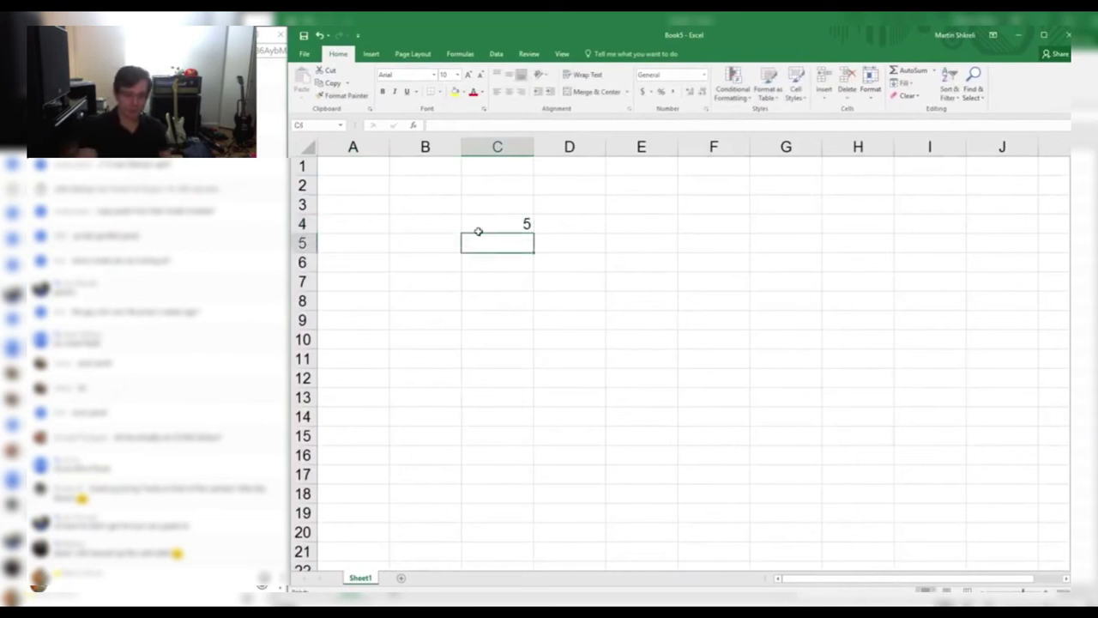
{"action": "key", "text": "Up"}
{"action": "key", "text": "Right"}
{"action": "key", "text": "Down"}
{"action": "key", "text": "Left"}
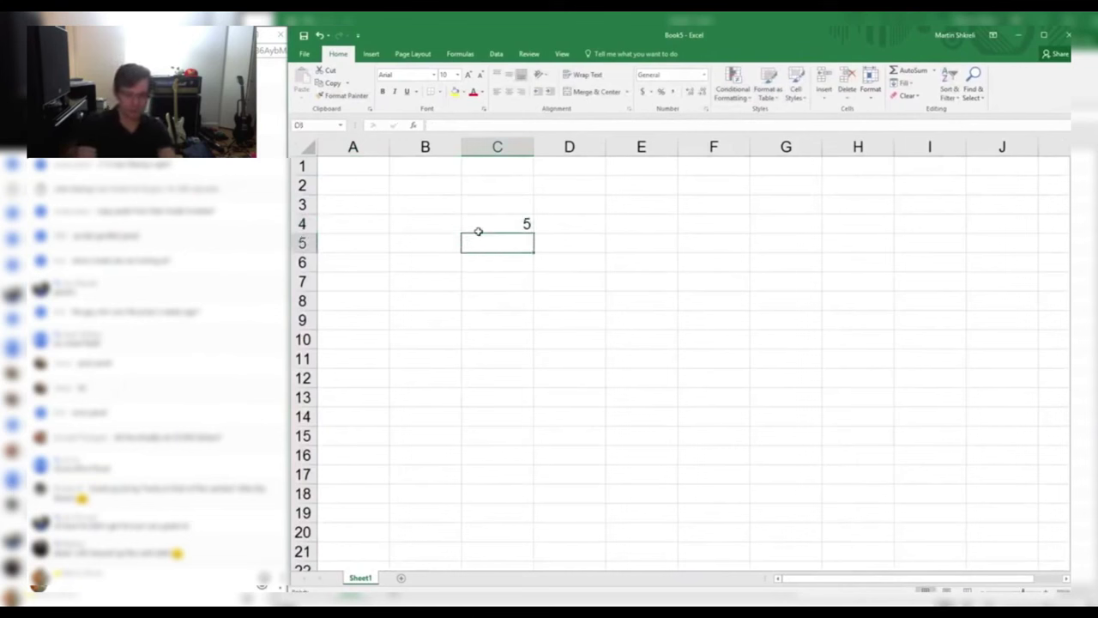
{"action": "type", "text": "10"}
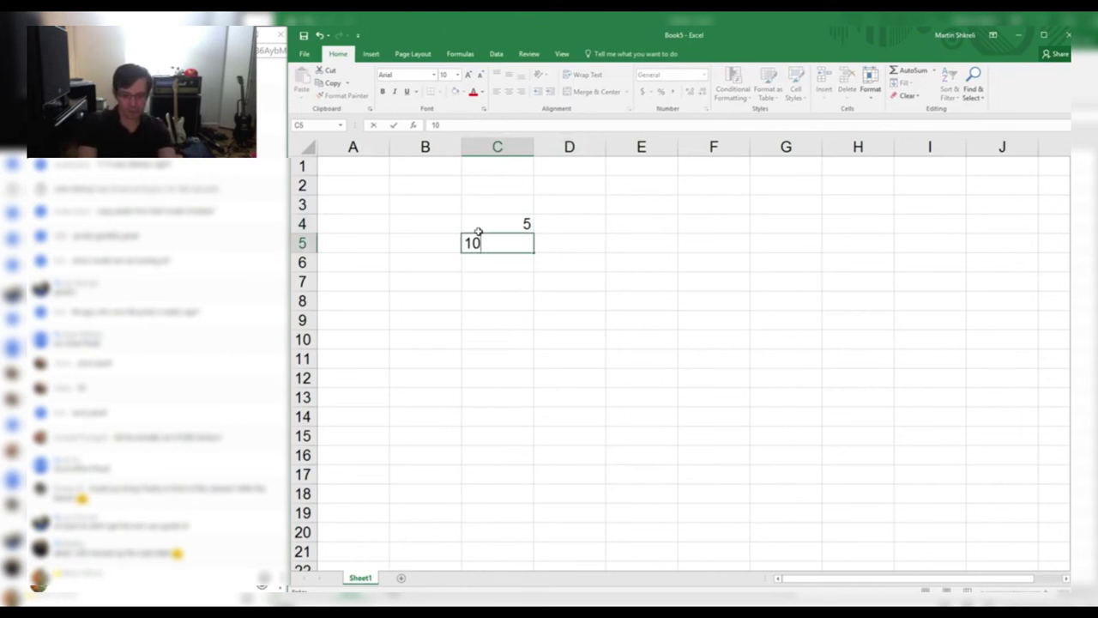
{"action": "key", "text": "Return"}
Enter a formula in C6 that subtracts C4 from C5
{"action": "type", "text": "+"}
{"action": "key", "text": "Up"}
{"action": "key", "text": "Up"}
{"action": "key", "text": "Down"}
{"action": "type", "text": "-"}
{"action": "key", "text": "Up"}
{"action": "key", "text": "Up"}
{"action": "key", "text": "Return"}
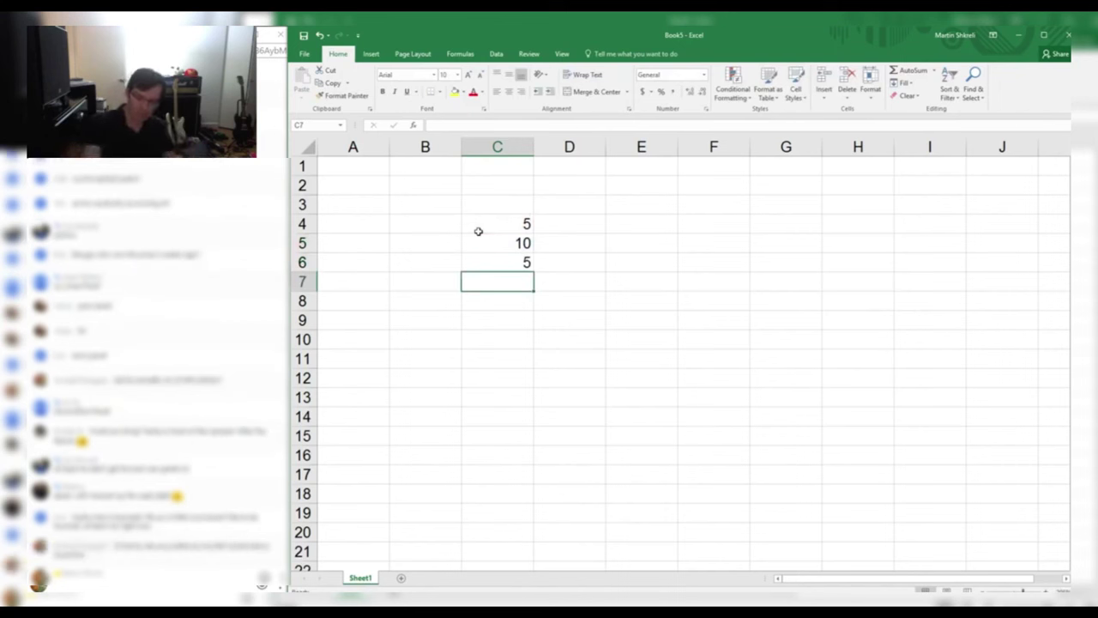
Enter the formula +C6*.1 in C7 to take 10 percent of C6
{"action": "type", "text": "+"}
{"action": "key", "text": "Up"}
{"action": "type", "text": "*.1"}
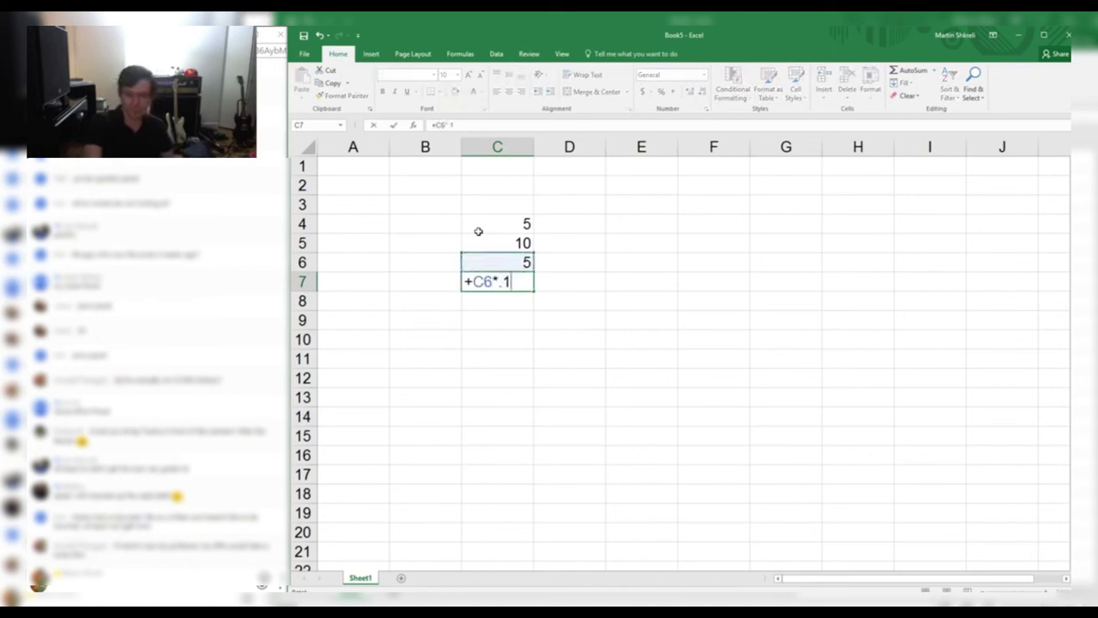
{"action": "key", "text": "Return"}
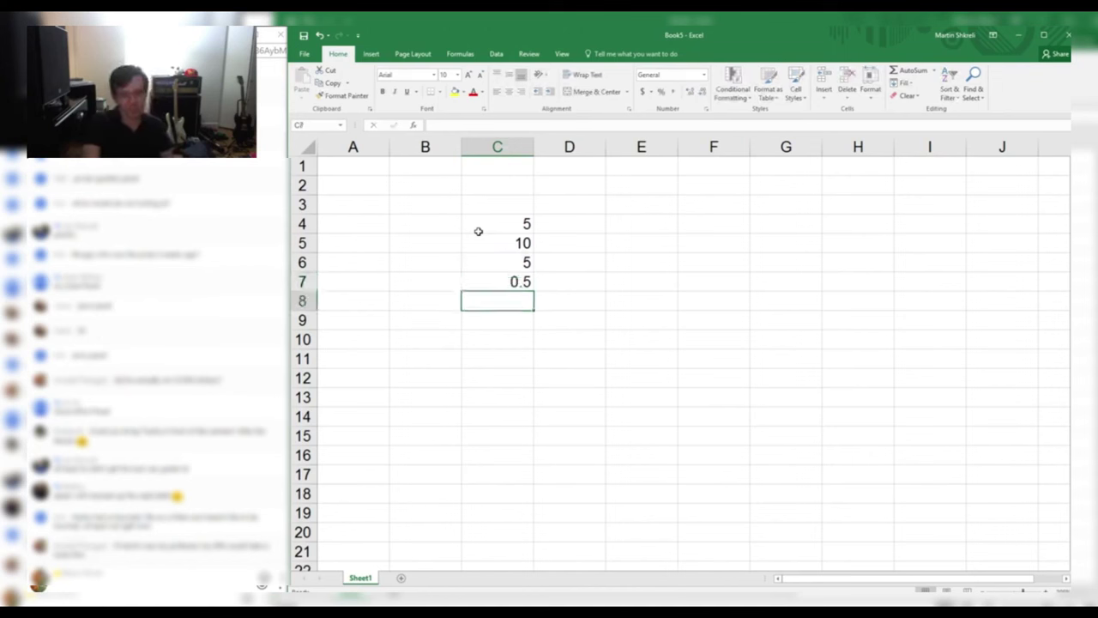